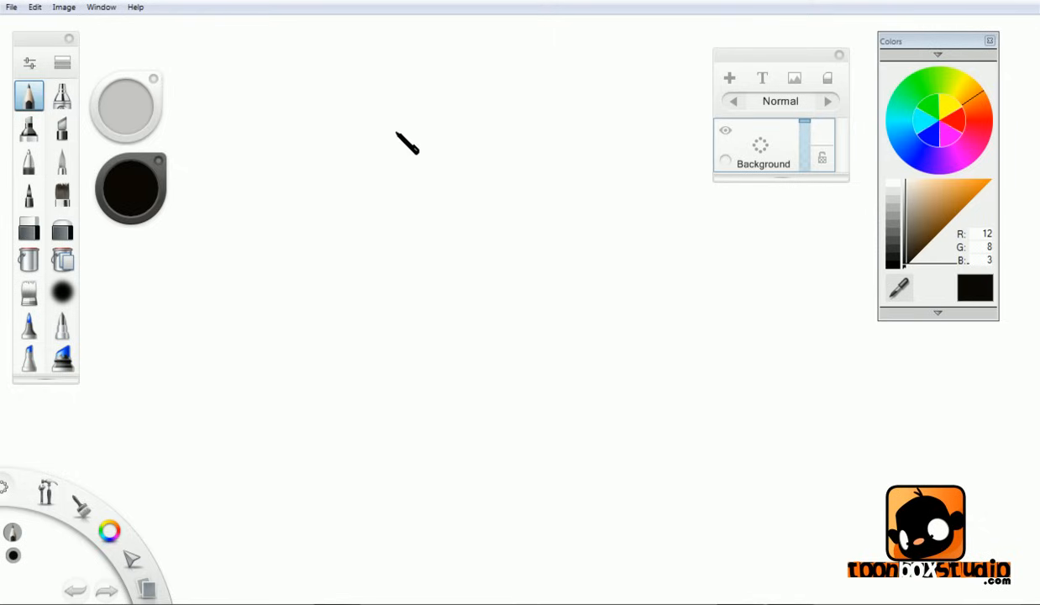
- Zoom out and reposition the canvas to view the whole page, and fit the view again
left_click(505, 247)
key("space")
left_click_drag(510, 228, 489, 336)
mouse_move(540, 393)
left_mouse_down()
mouse_move(527, 464)
mouse_move(559, 474)
mouse_move(539, 435)
mouse_move(565, 363)
mouse_move(555, 303)
left_mouse_up()
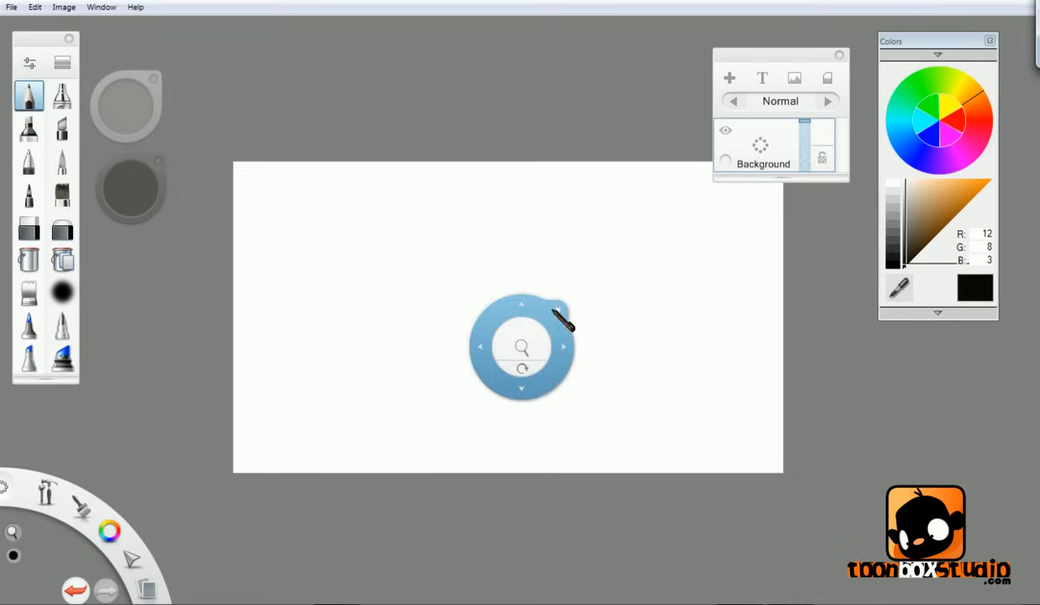
key("space")
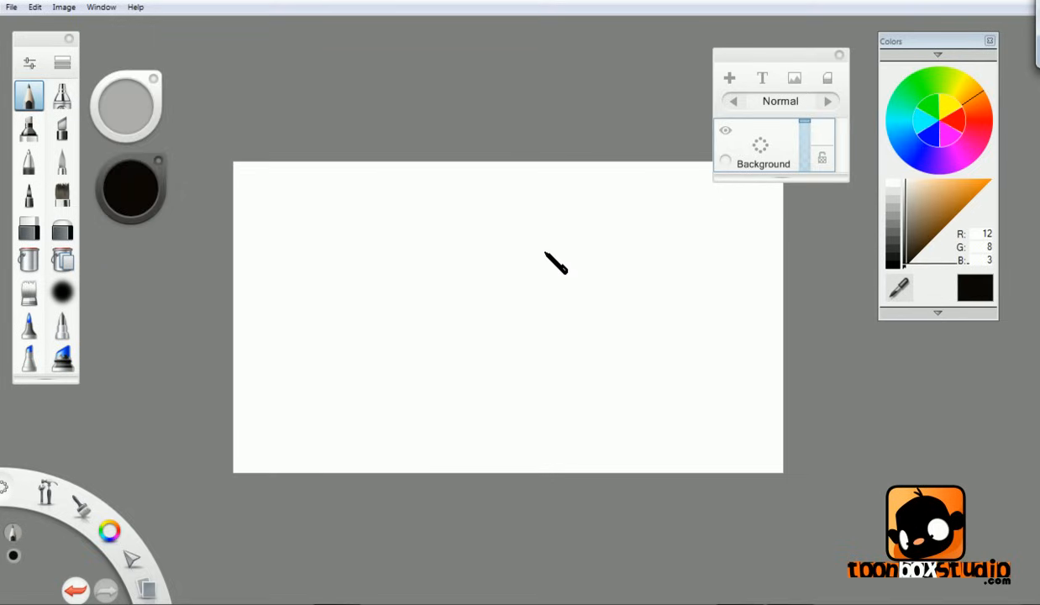
key("ctrl+0")
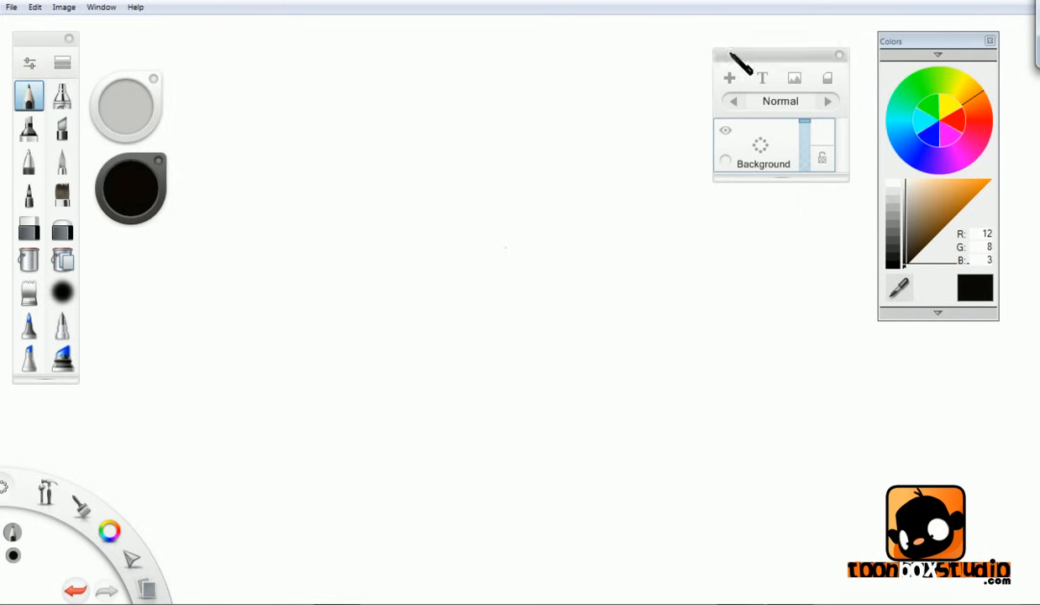
- Show the toolbar and rearrange it with the Colors editor and layer editor so that none of them overlap
left_click(102, 6)
left_click(96, 27)
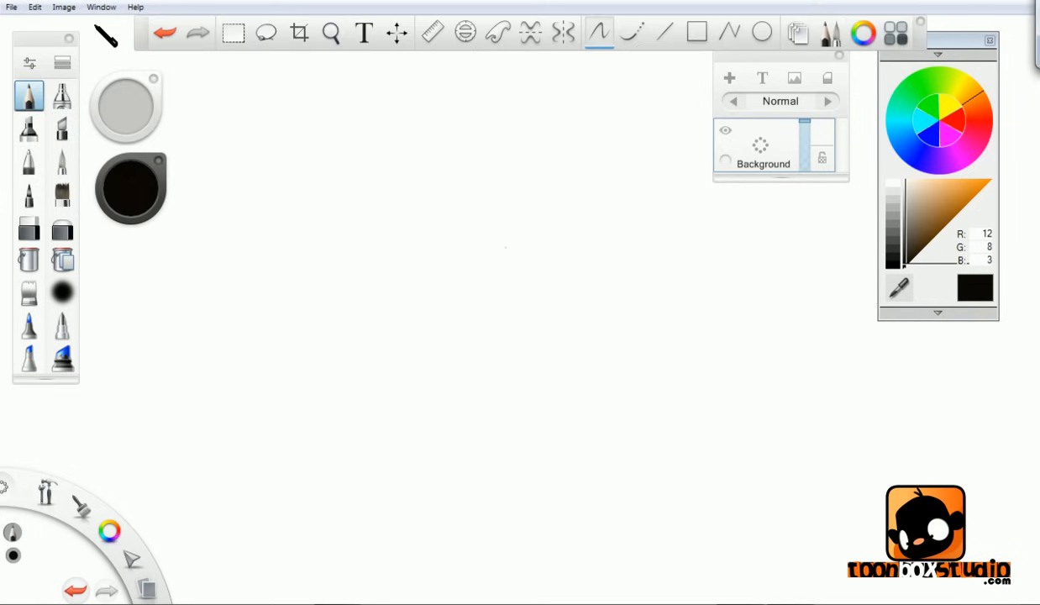
left_click_drag(916, 34, 909, 419)
left_click_drag(889, 40, 899, 72)
left_click_drag(778, 59, 799, 148)
left_click_drag(913, 409, 915, 33)
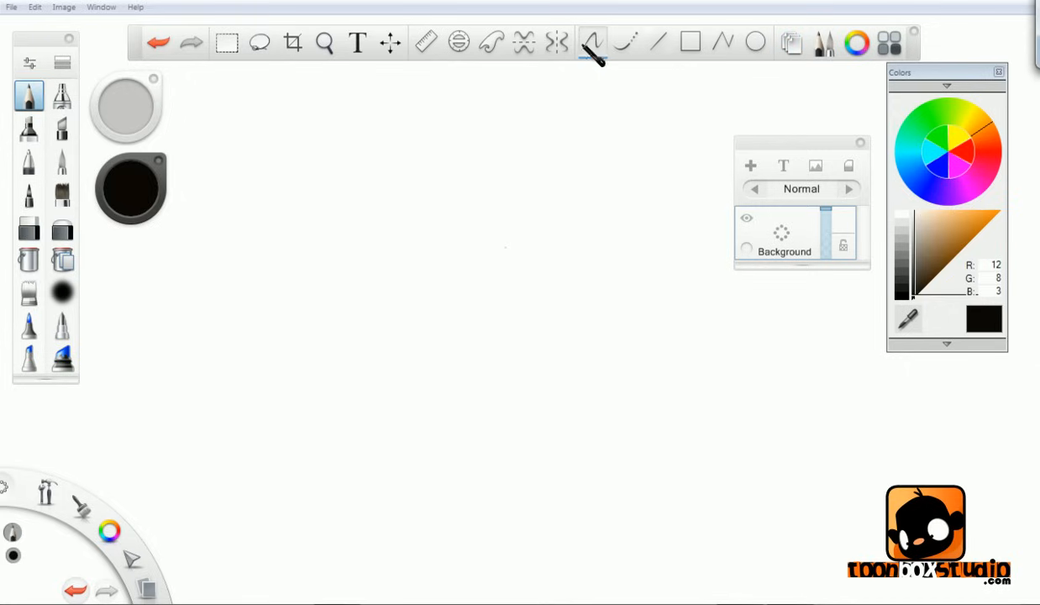
- Hide the toolbar and bring it back
left_click(106, 9)
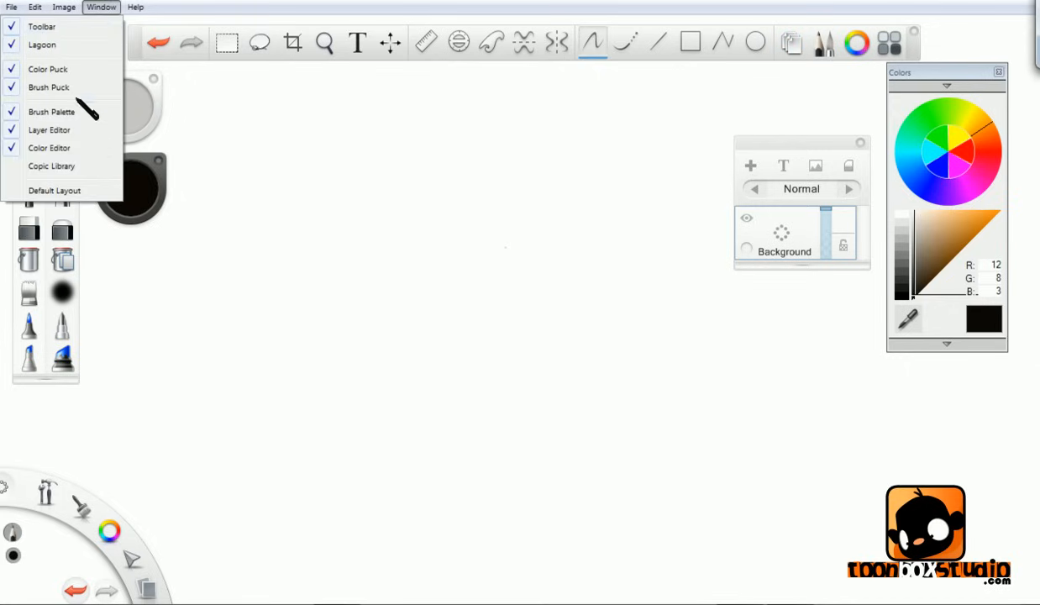
left_click(61, 27)
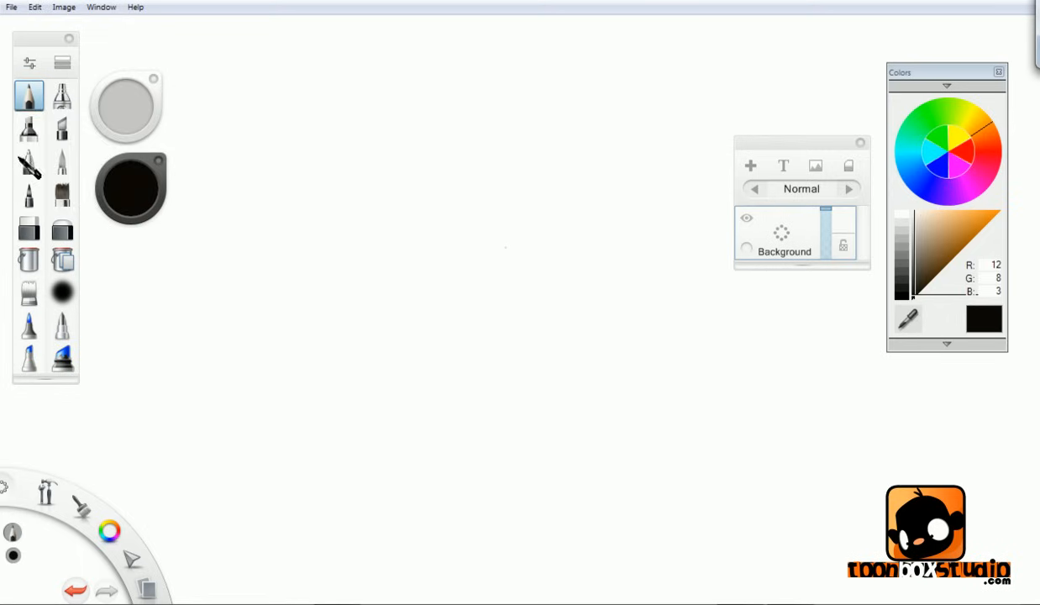
left_click(100, 7)
left_click(59, 27)
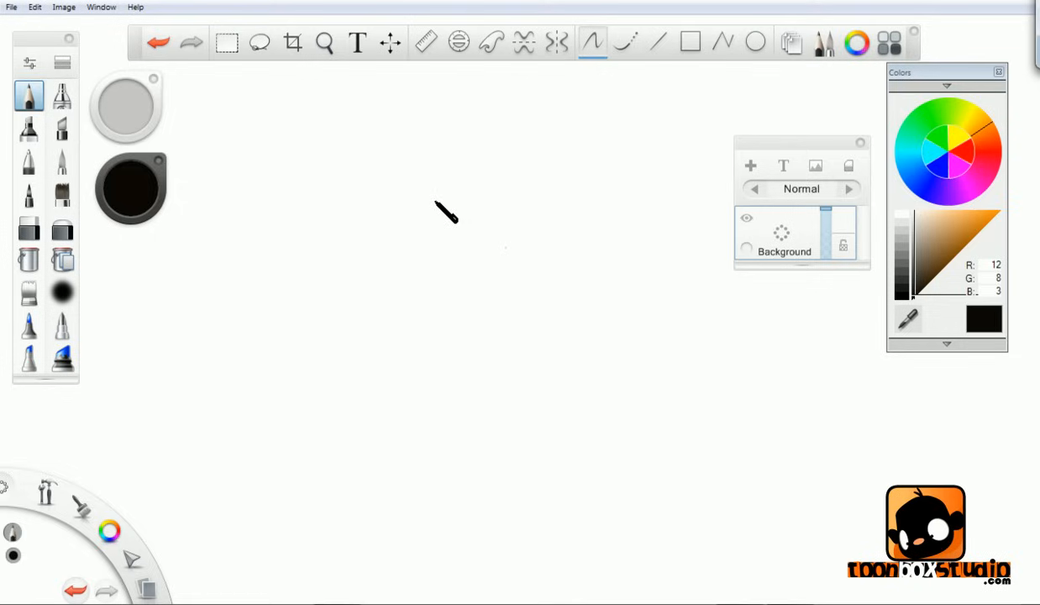
- Draw a short pencil test stroke near the middle of the canvas and undo it
mouse_move(492, 204)
left_mouse_down()
mouse_move(493, 262)
mouse_move(523, 226)
mouse_move(485, 228)
left_mouse_up()
key("ctrl+z")
key("ctrl+z")
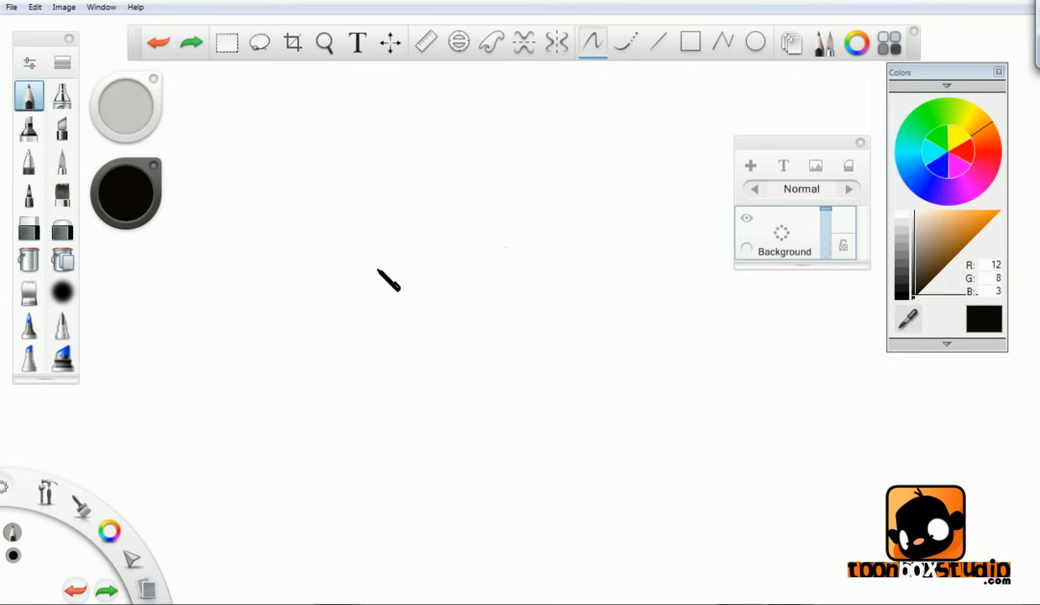
- Hide the toolbar, Colors editor, layer editor, both pucks and the brush palette, leaving only the Lagoon on the canvas
left_click(914, 32)
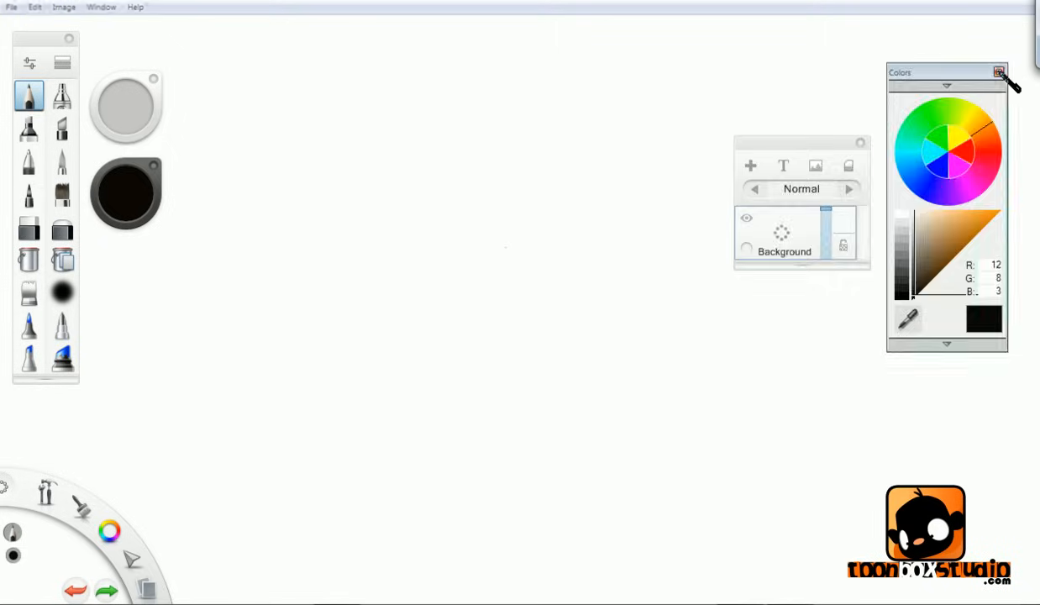
left_click(999, 71)
left_click(860, 143)
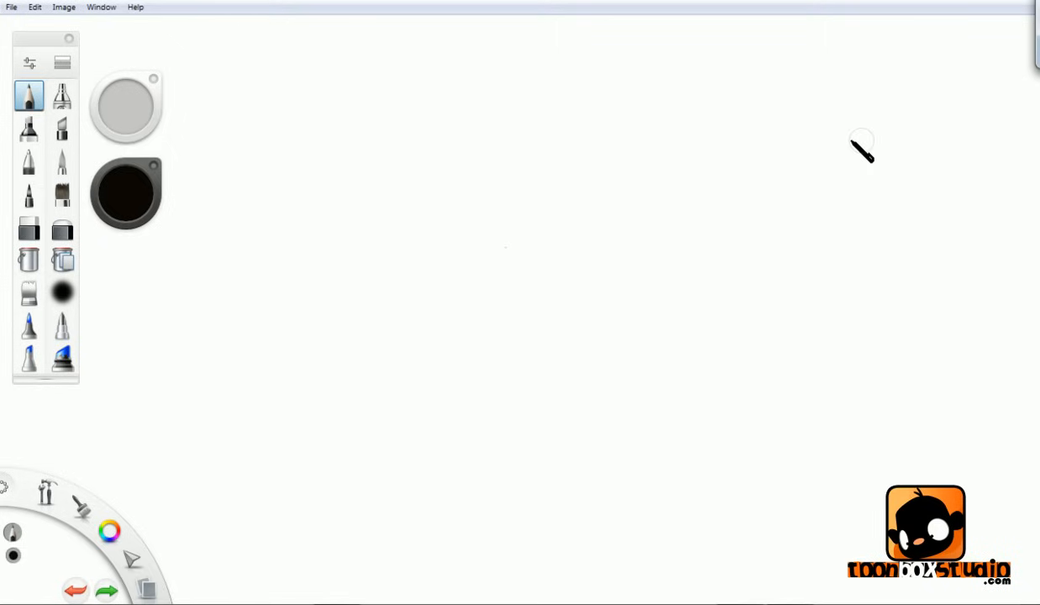
left_click(153, 78)
left_click(154, 165)
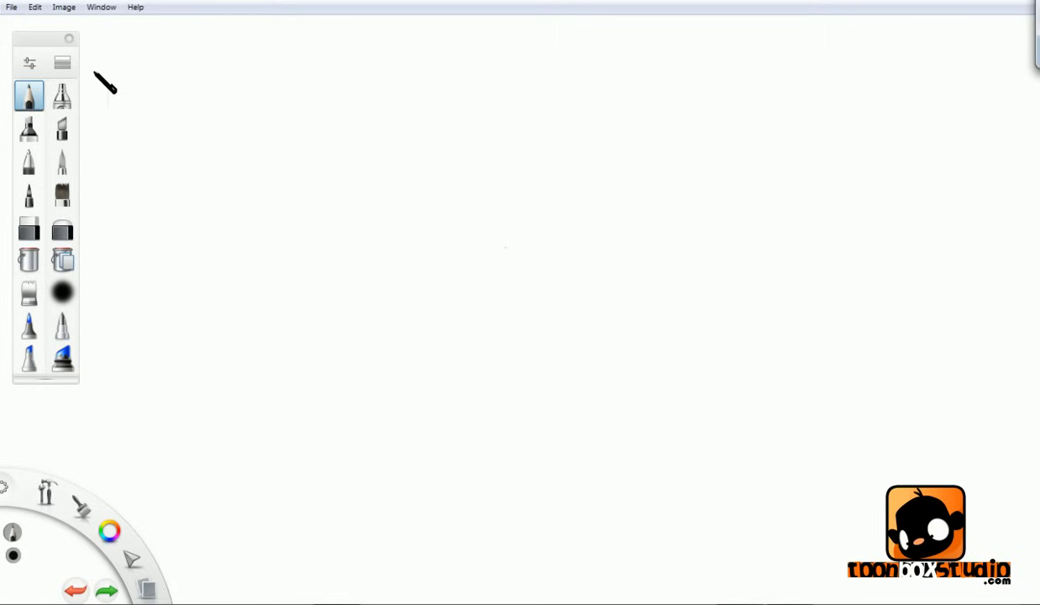
left_click(69, 39)
mouse_move(145, 477)
left_mouse_down()
mouse_move(152, 521)
mouse_move(156, 490)
mouse_move(267, 425)
left_mouse_up()
left_click(75, 591)
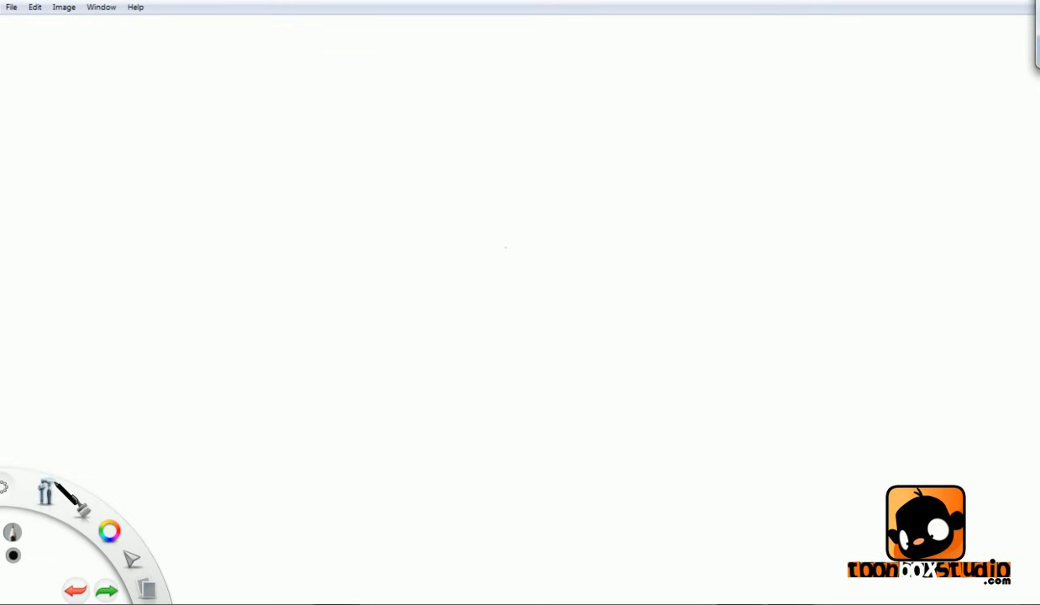
- Move the Lagoon to the opposite corner of the canvas and return it to its original corner
left_click(4, 486)
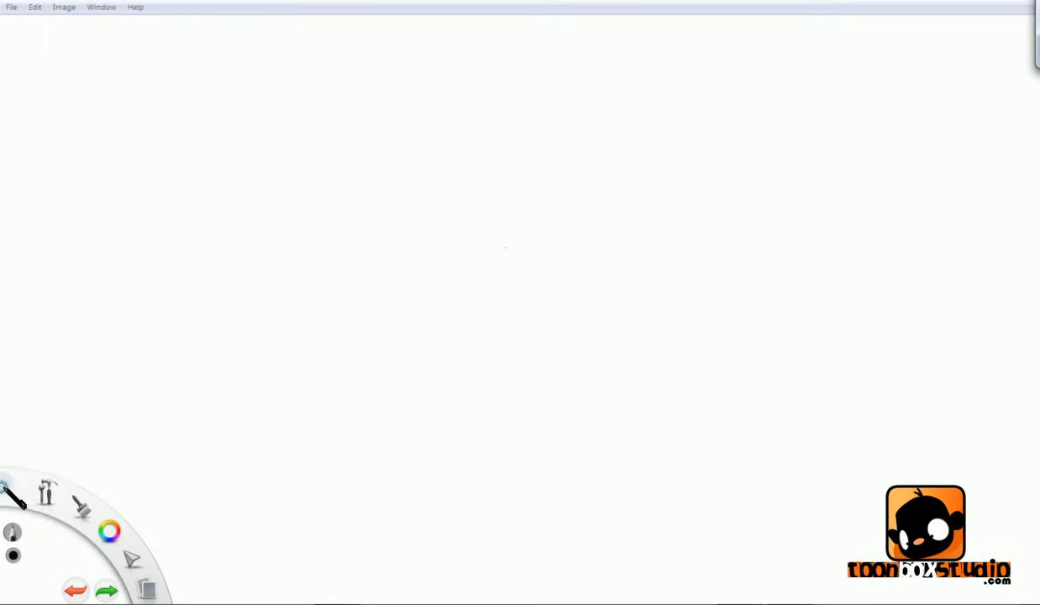
left_click(50, 487)
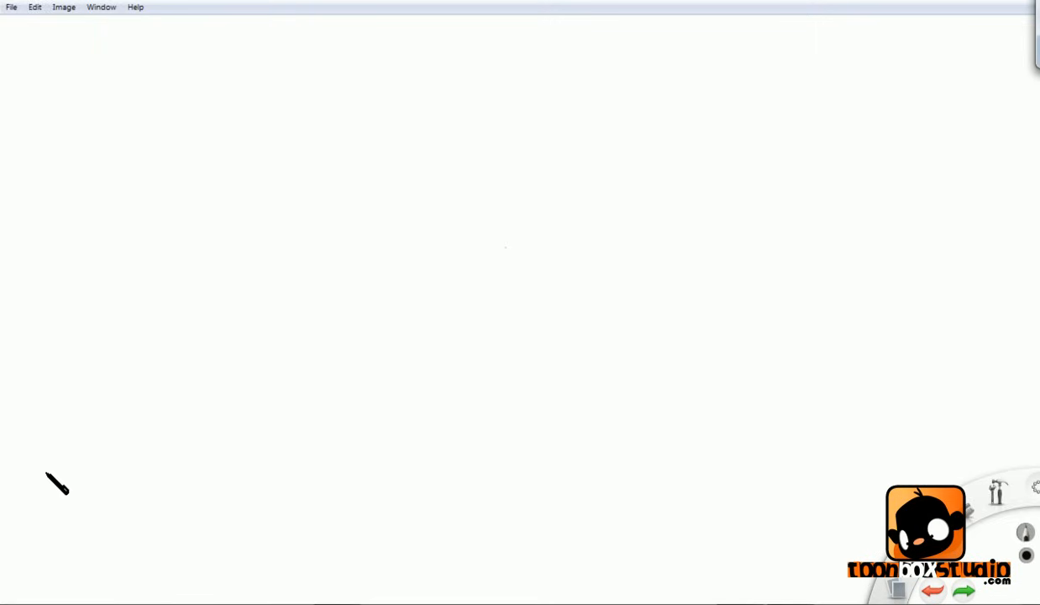
left_click(1032, 489)
left_click(987, 489)
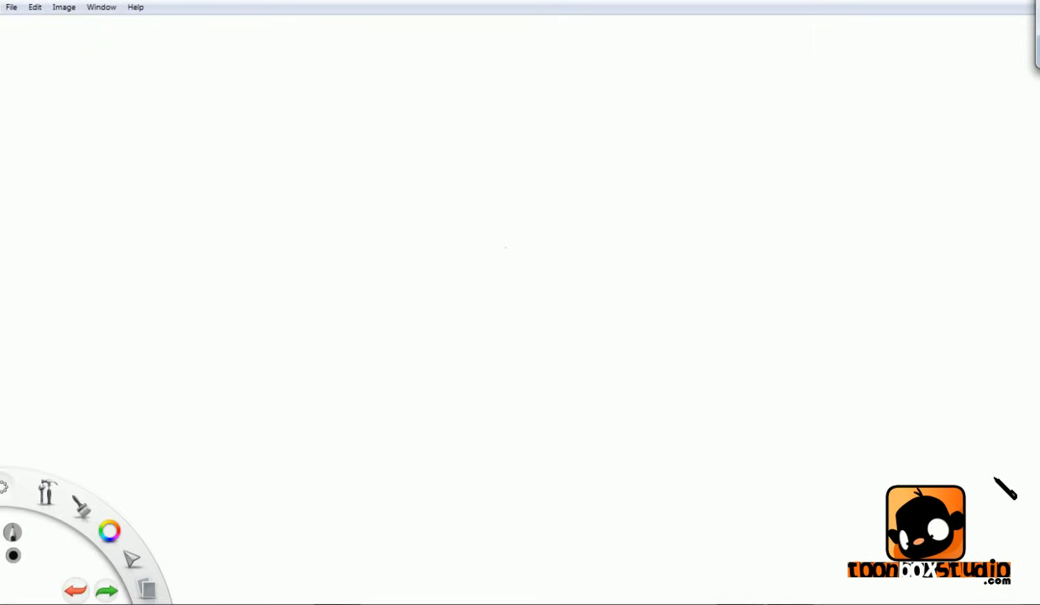
- Examine the options the Lagoon offers for tools, brushes, colors and its other groups
left_click(48, 494)
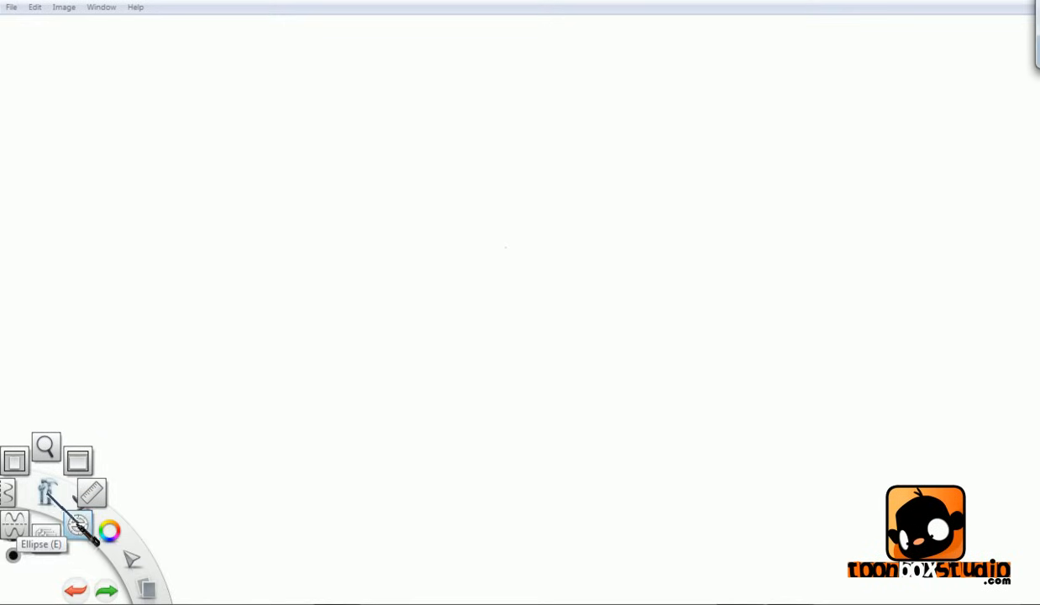
left_click_drag(46, 531, 43, 483)
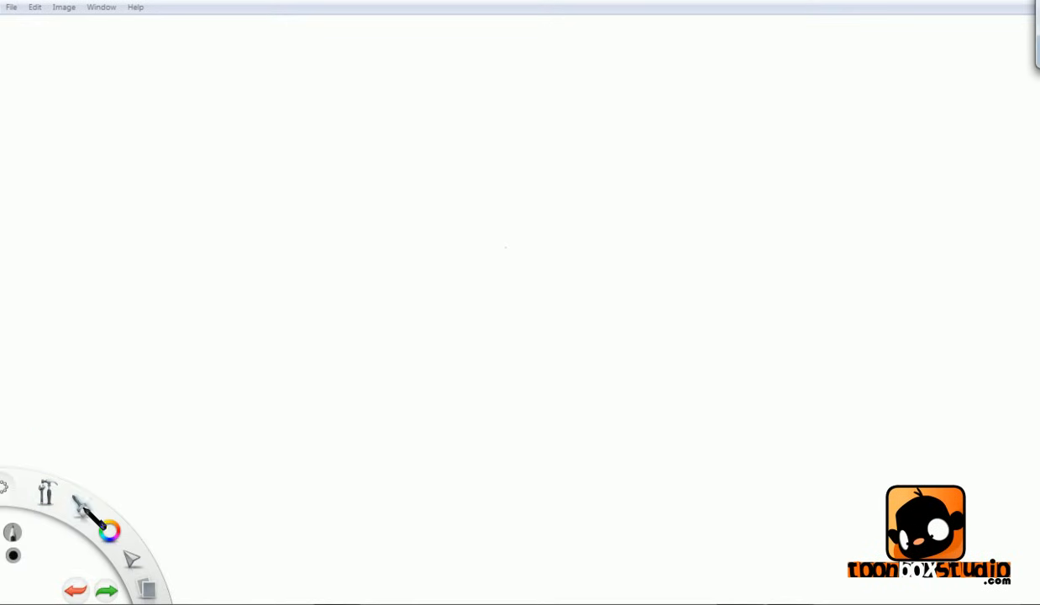
left_click(88, 515)
left_click(111, 531)
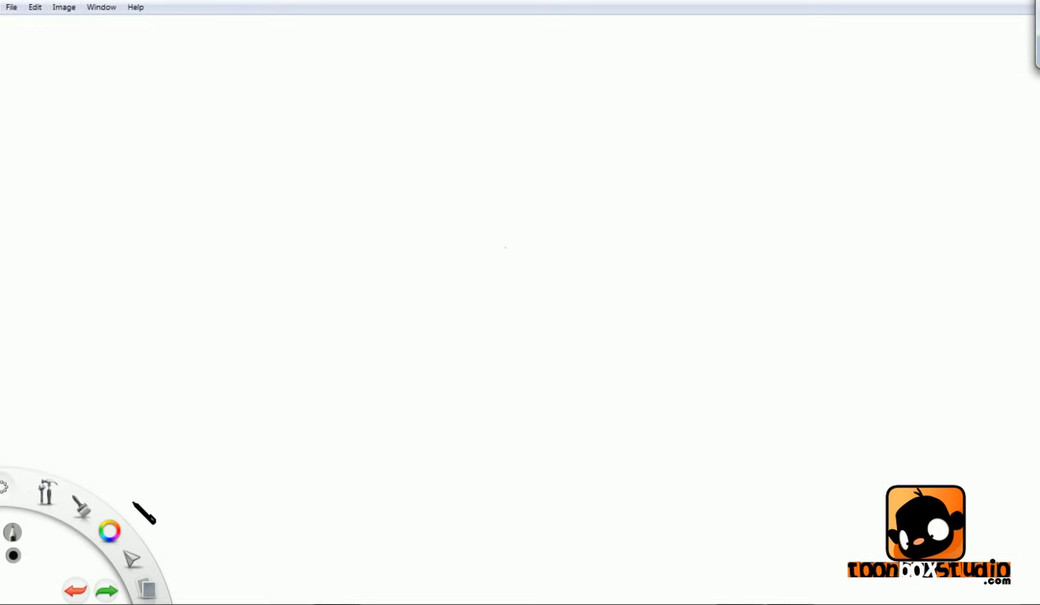
left_click(131, 558)
mouse_move(131, 558)
left_mouse_down()
mouse_move(132, 515)
mouse_move(170, 533)
mouse_move(193, 581)
mouse_move(196, 573)
mouse_move(183, 596)
mouse_move(108, 586)
mouse_move(103, 570)
mouse_move(128, 542)
mouse_move(113, 541)
mouse_move(152, 592)
mouse_move(149, 552)
mouse_move(195, 568)
mouse_move(204, 593)
mouse_move(161, 594)
mouse_move(167, 570)
left_mouse_up()
- Draw five roughly parallel slanted pencil strokes side by side across the middle of the canvas
left_click_drag(458, 229, 409, 344)
left_click_drag(506, 214, 451, 342)
left_click_drag(584, 211, 506, 358)
left_click_drag(658, 200, 571, 372)
left_click_drag(721, 198, 616, 380)
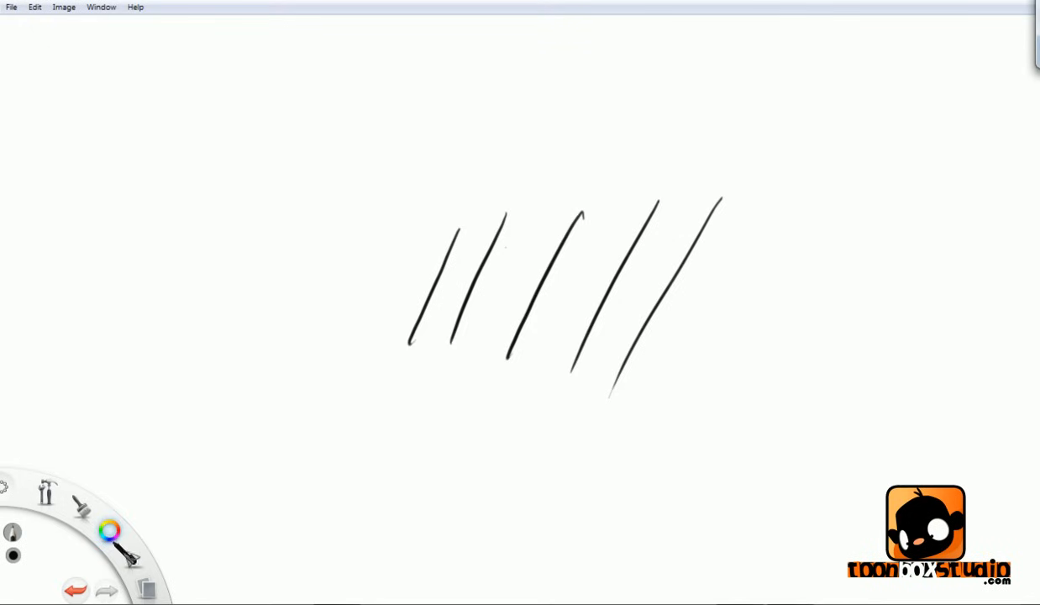
- Undo the five slanted strokes one by one
left_click(82, 588)
left_click(82, 587)
left_click(82, 587)
left_click(83, 587)
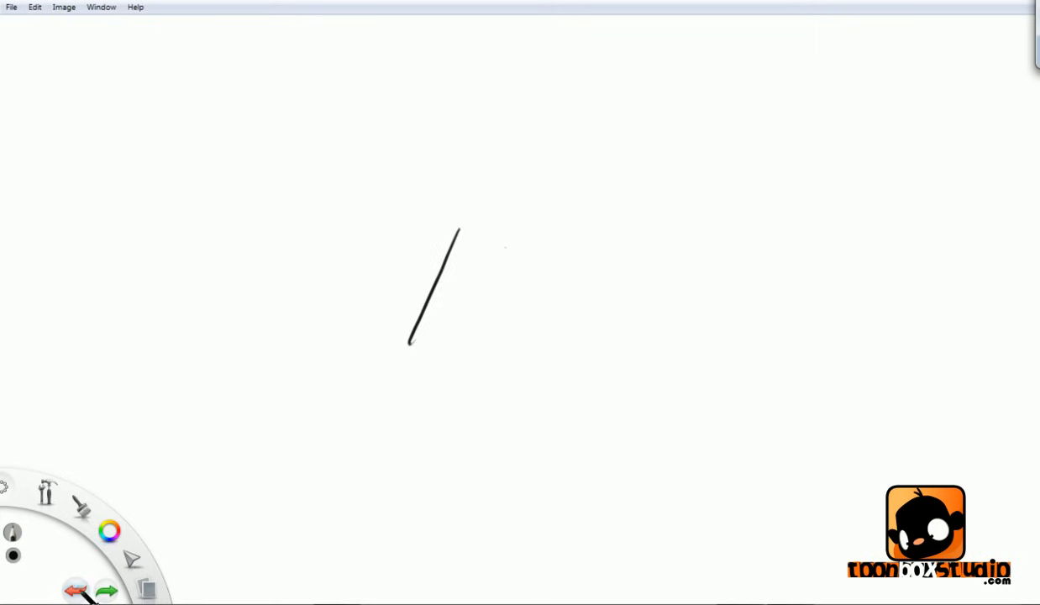
left_click(82, 589)
- Redo all five slanted strokes
left_click(109, 591)
left_click(109, 592)
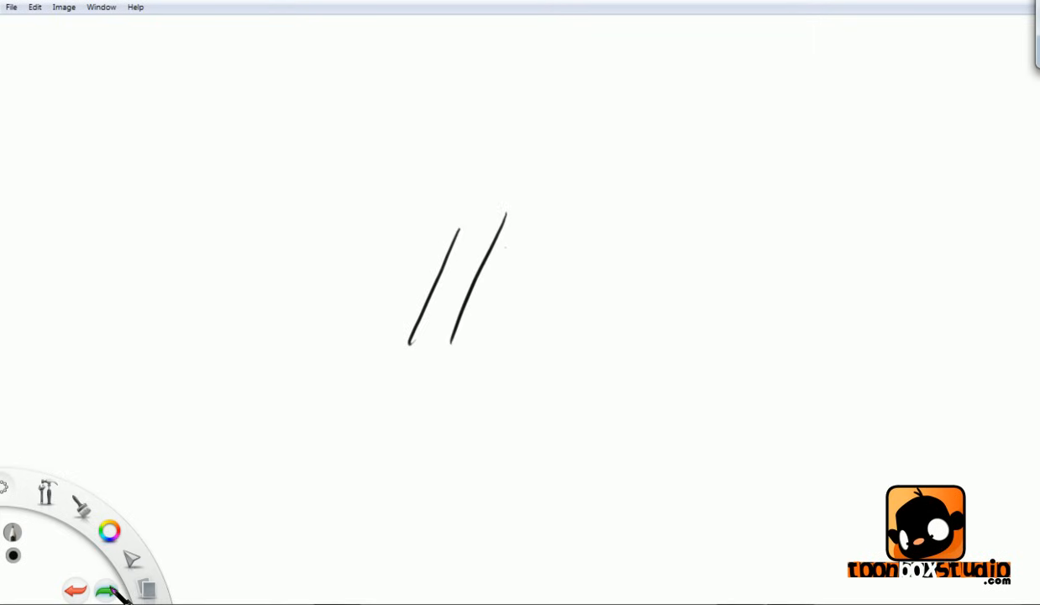
left_click(109, 592)
left_click(109, 591)
left_click(110, 592)
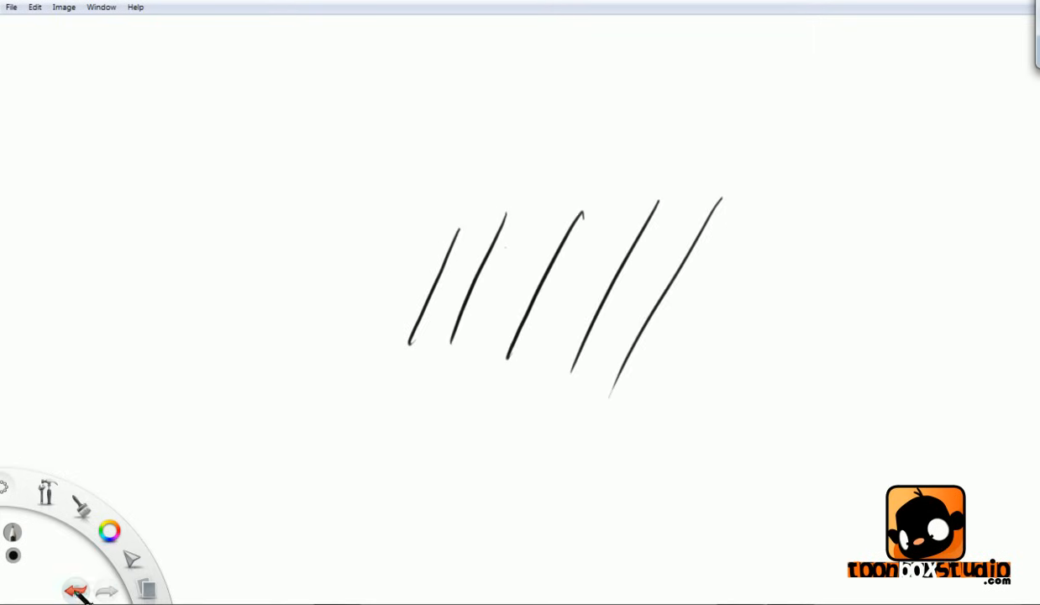
- Undo the restored strokes again to clear them from the canvas
left_click(82, 589)
left_click(82, 589)
left_click(82, 589)
left_click(82, 589)
left_click(82, 589)
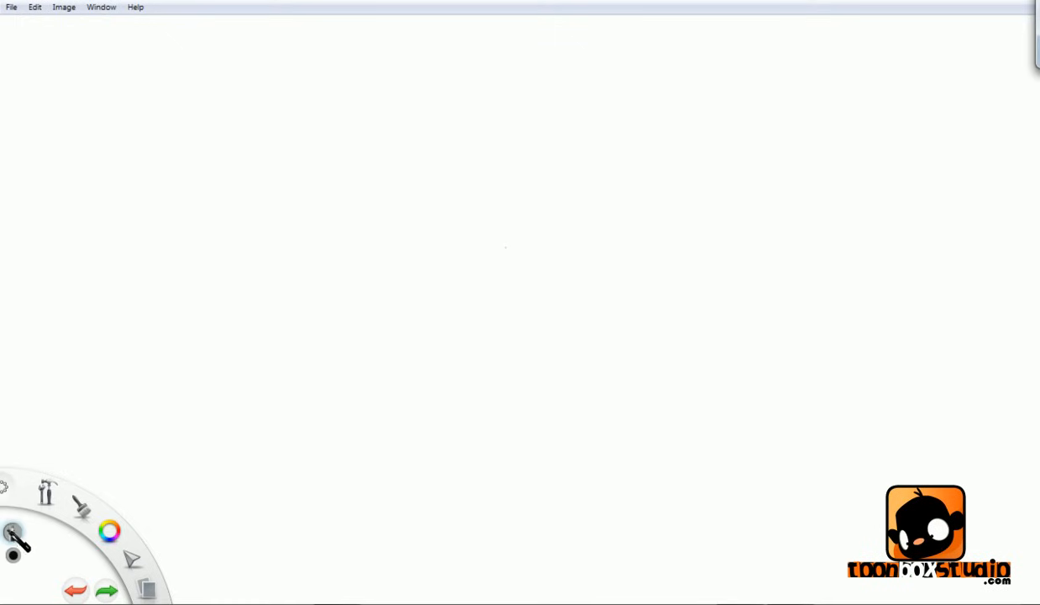
- Show the brush palette and Colors editor from the Lagoon, docking the palette in the corner and moving the editor inward
left_click(15, 533)
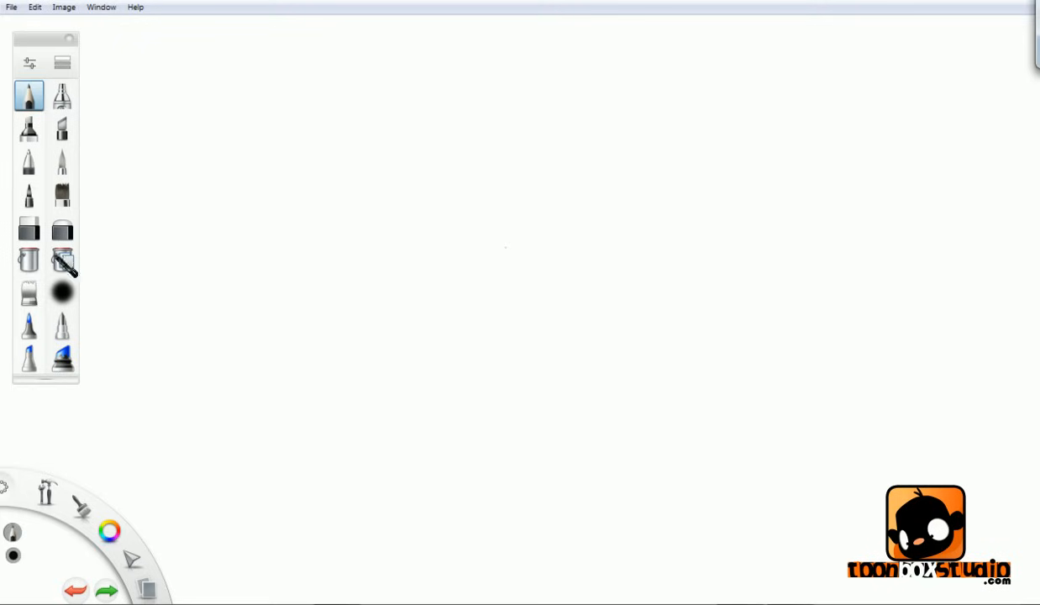
left_click_drag(44, 40, 31, 22)
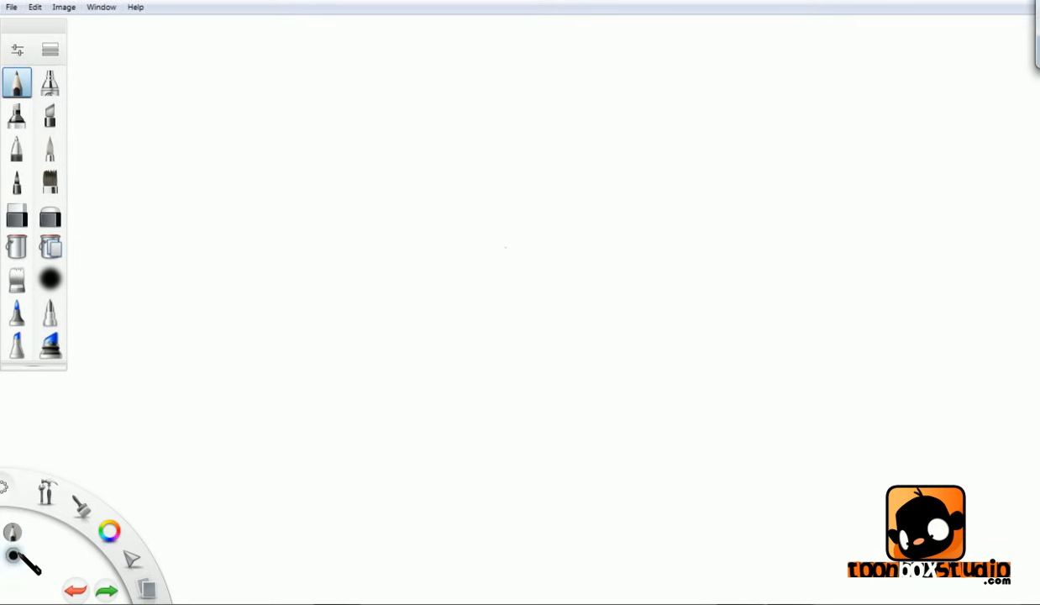
left_click(13, 555)
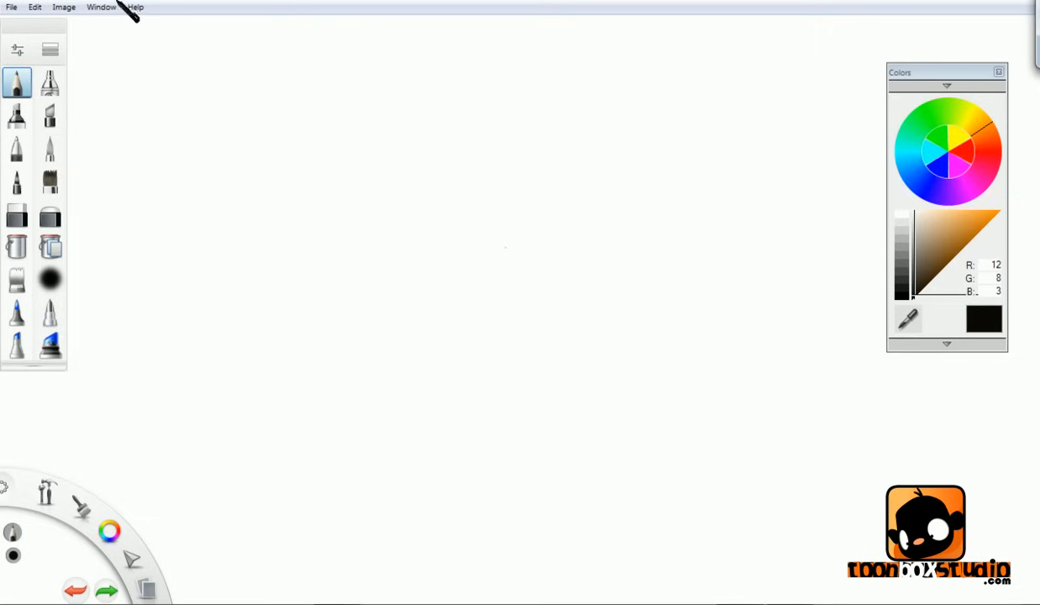
left_click(108, 10)
left_click(109, 8)
left_click_drag(975, 74, 907, 55)
- Try several hues on the color wheel and set the drawing color to a medium blue, RGB 77, 119, 209
mouse_move(916, 111)
left_mouse_down()
mouse_move(851, 159)
mouse_move(842, 92)
mouse_move(898, 141)
mouse_move(808, 112)
mouse_move(904, 95)
mouse_move(857, 156)
mouse_move(923, 131)
mouse_move(866, 96)
left_mouse_up()
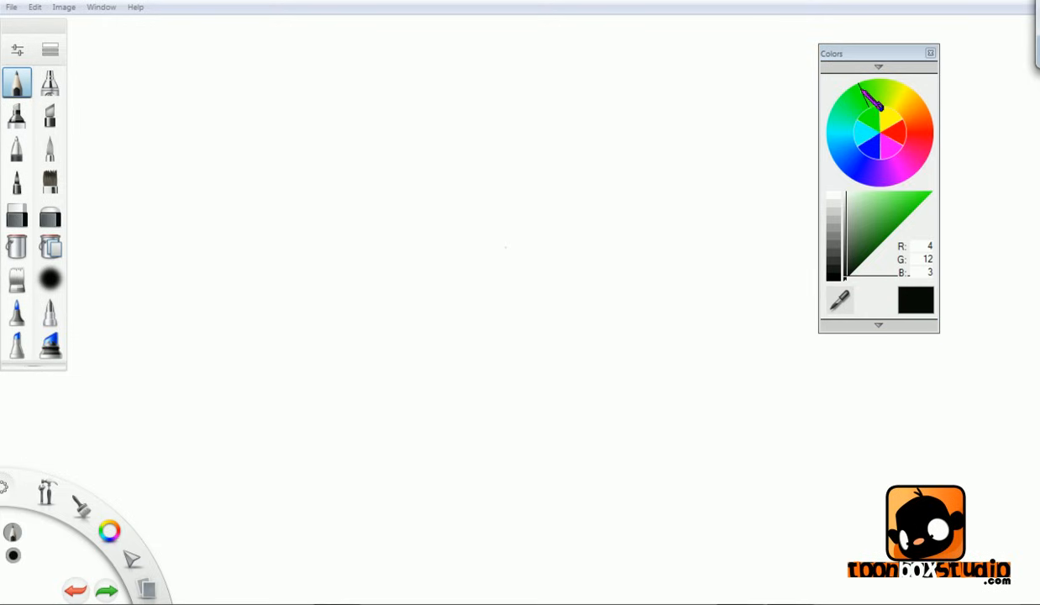
mouse_move(873, 89)
left_mouse_down()
mouse_move(918, 162)
mouse_move(864, 164)
mouse_move(870, 89)
mouse_move(893, 87)
mouse_move(830, 129)
left_mouse_up()
left_click_drag(906, 165, 878, 95)
mouse_move(904, 157)
left_mouse_down()
mouse_move(831, 125)
mouse_move(855, 162)
left_mouse_up()
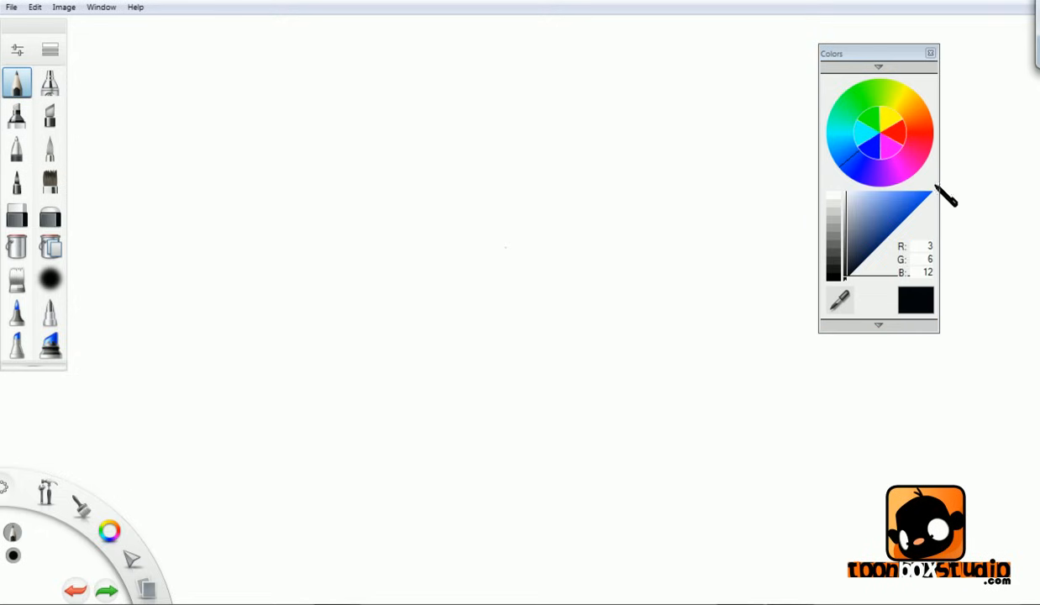
left_click(882, 211)
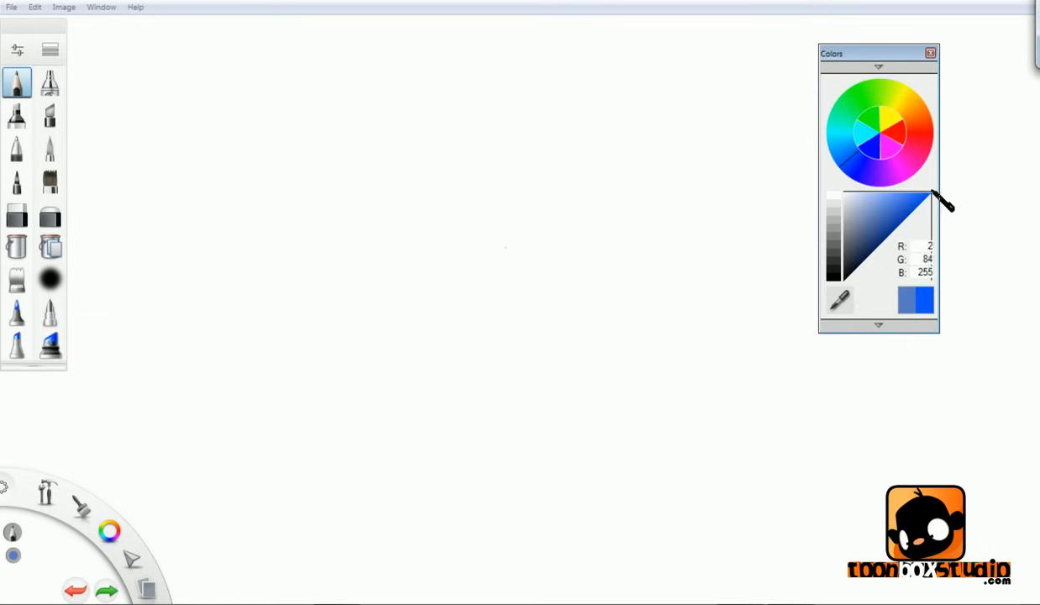
left_click_drag(931, 195, 890, 207)
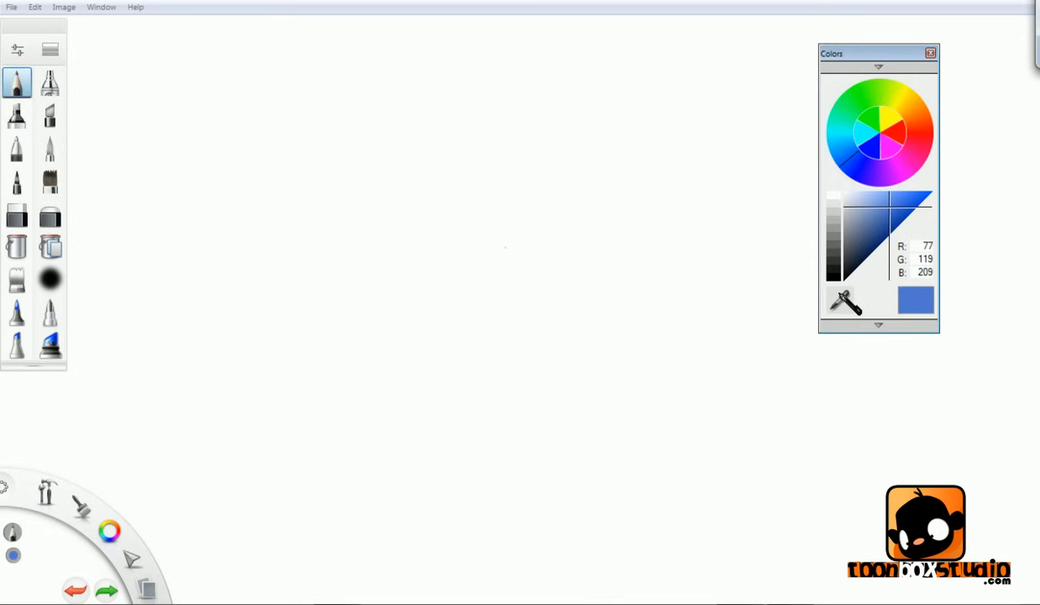
- Switch to the paintbrush, undo a thin test stroke and paint a broad solid blue patch in the upper middle of the canvas
left_click(50, 150)
mouse_move(401, 159)
left_mouse_down()
mouse_move(387, 235)
mouse_move(398, 249)
mouse_move(423, 162)
mouse_move(409, 258)
mouse_move(416, 275)
mouse_move(436, 215)
mouse_move(409, 219)
mouse_move(542, 188)
left_mouse_up()
key("ctrl+z")
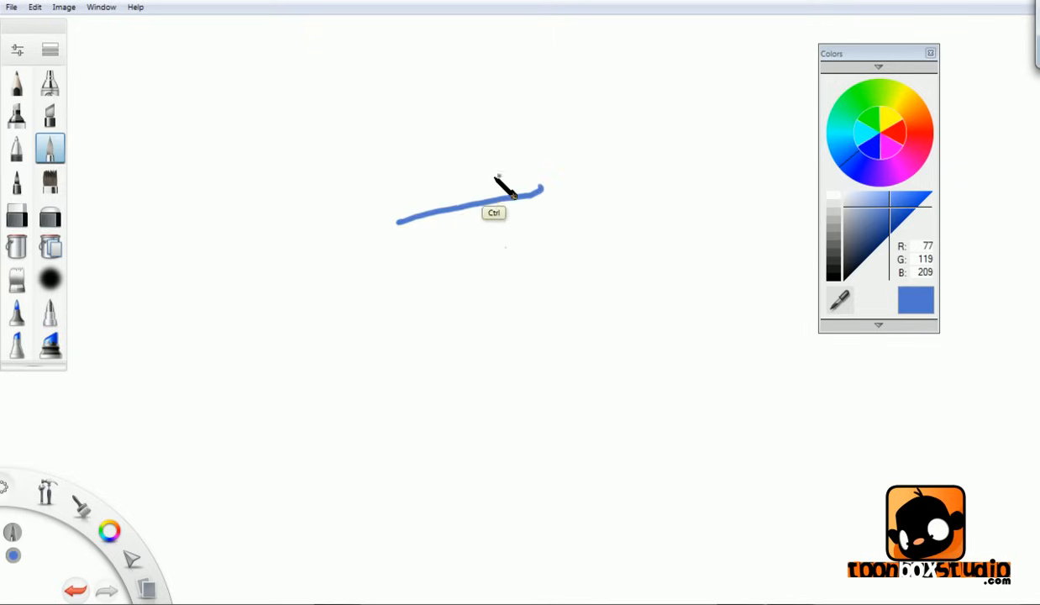
left_click_drag(414, 225, 557, 189)
mouse_move(380, 172)
left_mouse_down()
mouse_move(400, 247)
mouse_move(445, 155)
mouse_move(453, 227)
mouse_move(534, 182)
mouse_move(533, 226)
left_mouse_up()
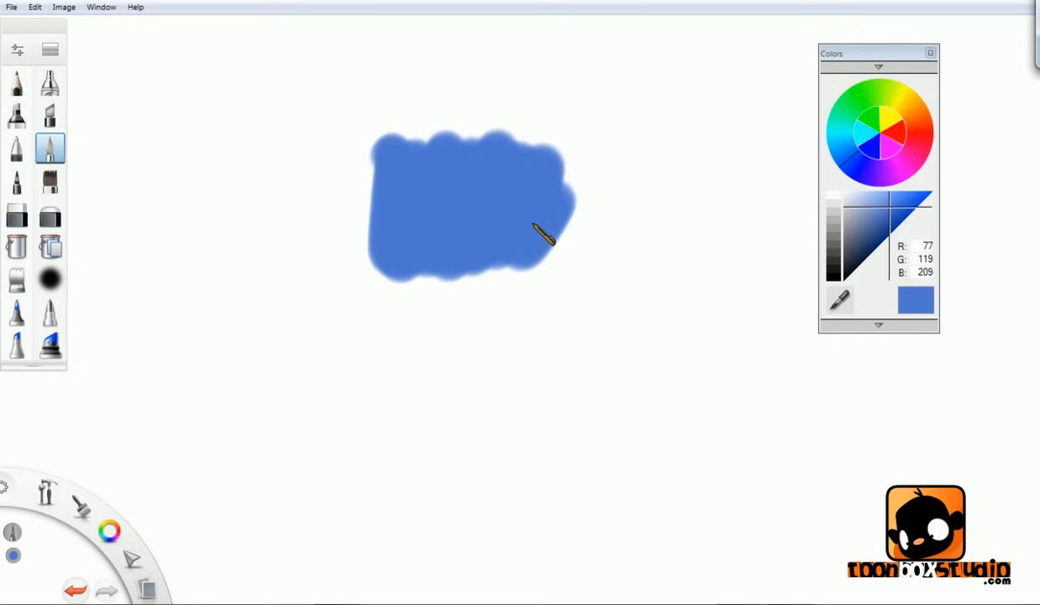
- Paint a magenta patch, RGB 255, 0, 255, overlapping one side of the blue patch, and activate the color picker
left_click(894, 153)
mouse_move(541, 179)
left_mouse_down()
mouse_move(532, 250)
mouse_move(587, 158)
mouse_move(581, 286)
mouse_move(629, 242)
left_mouse_up()
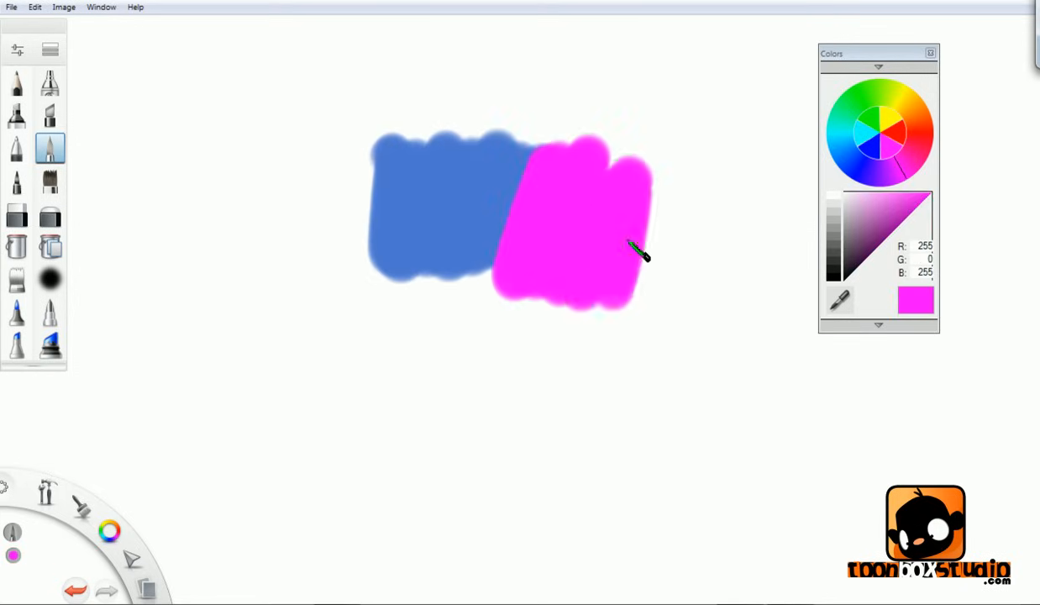
left_click(847, 303)
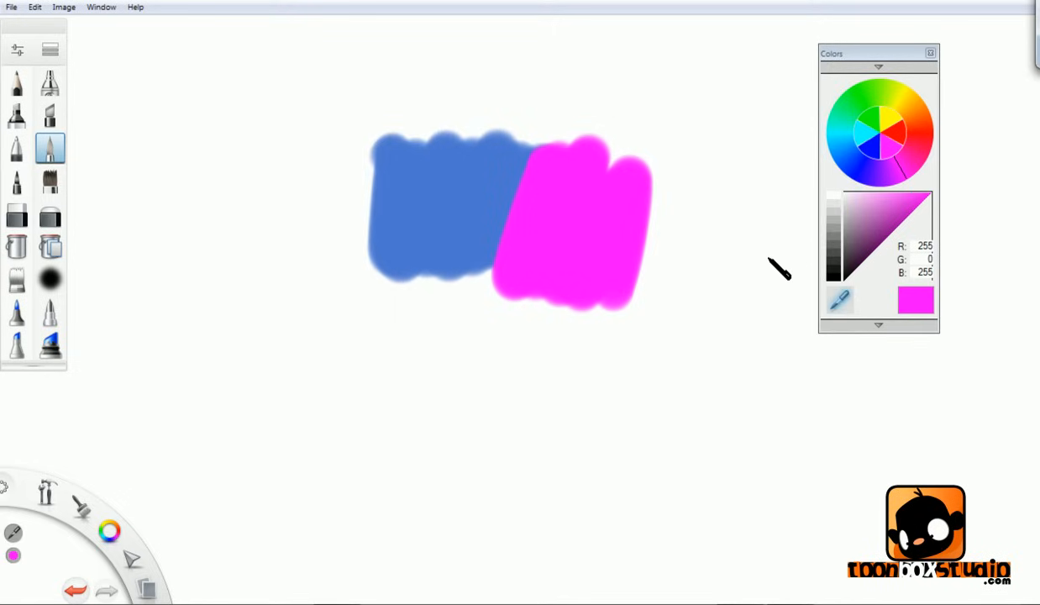
- Sample blue from the painted patch and paint a blue patch beside the magenta one, sample magenta and paint below the original patches
left_click(451, 208)
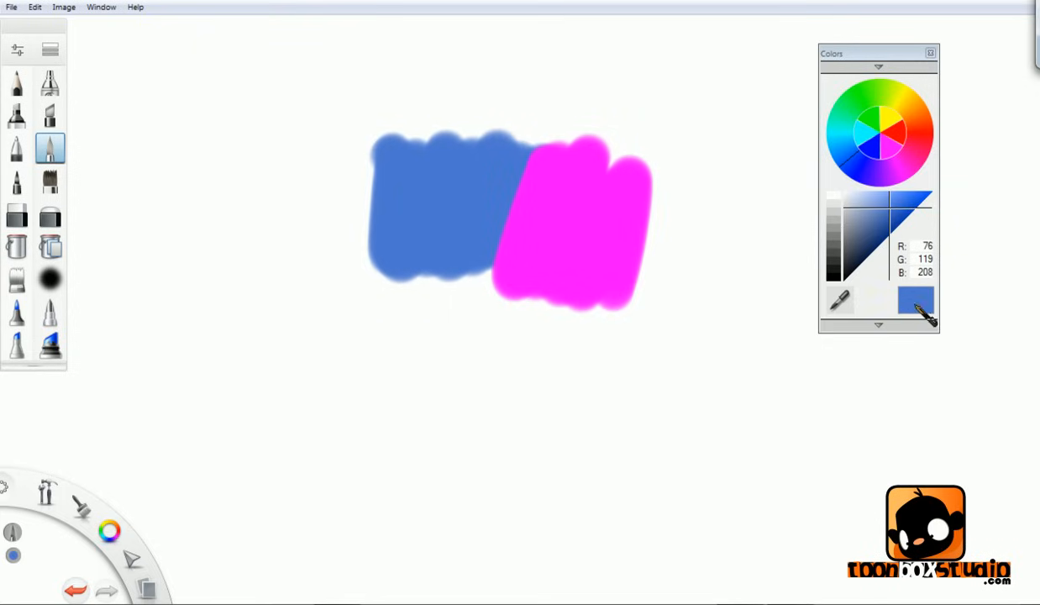
mouse_move(660, 287)
left_mouse_down()
mouse_move(667, 253)
mouse_move(680, 253)
mouse_move(752, 412)
left_mouse_up()
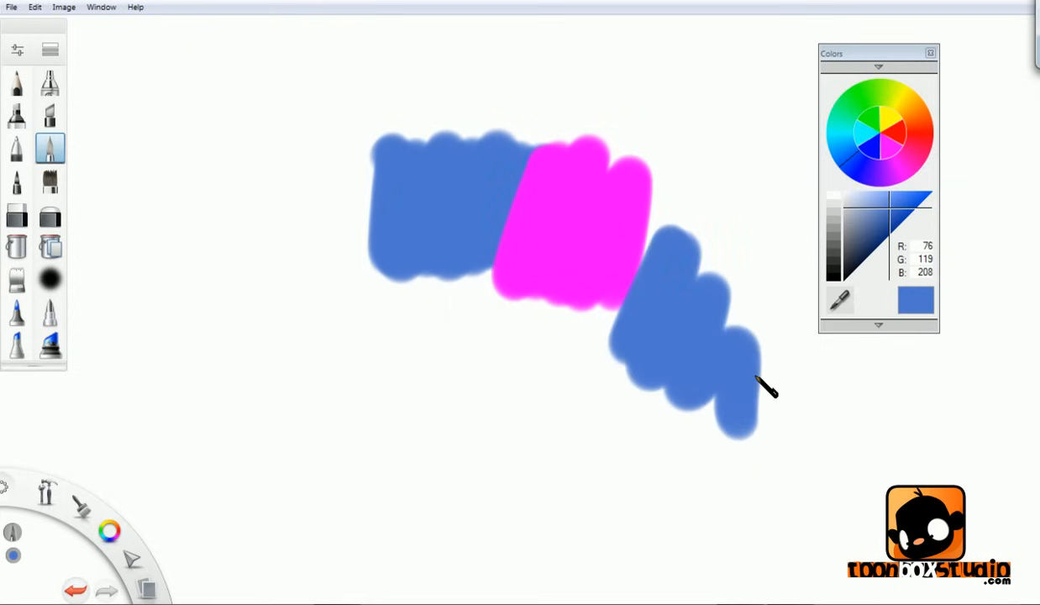
left_click(840, 298)
left_click(623, 228)
mouse_move(504, 320)
left_mouse_down()
mouse_move(494, 390)
mouse_move(601, 400)
left_mouse_up()
- Undo all the blue and magenta paint strokes so the canvas is blank
key("ctrl+z")
key("ctrl+z")
key("ctrl+z")
key("ctrl+z")
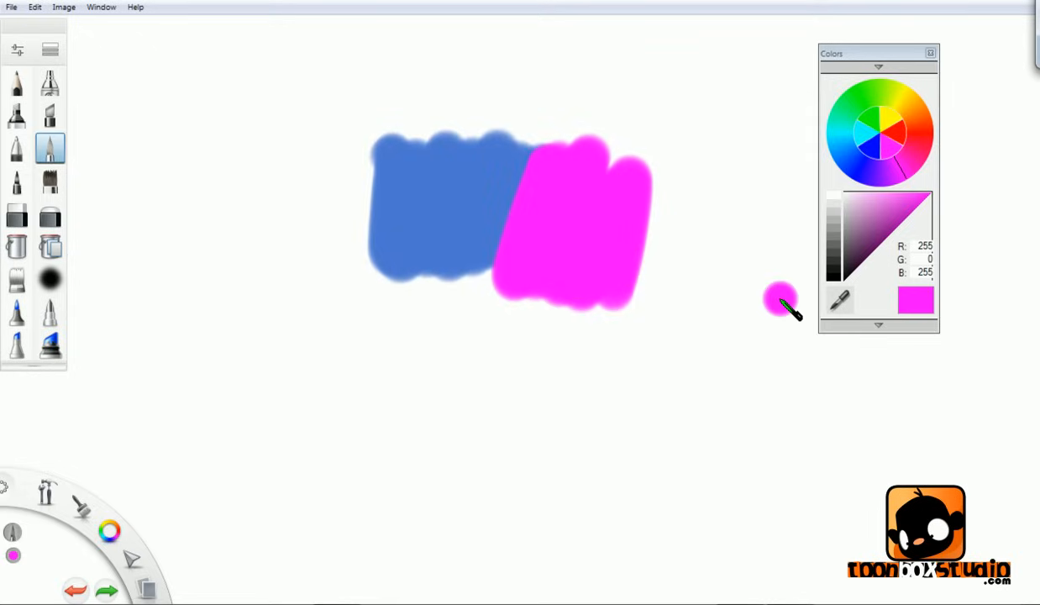
key("ctrl+z")
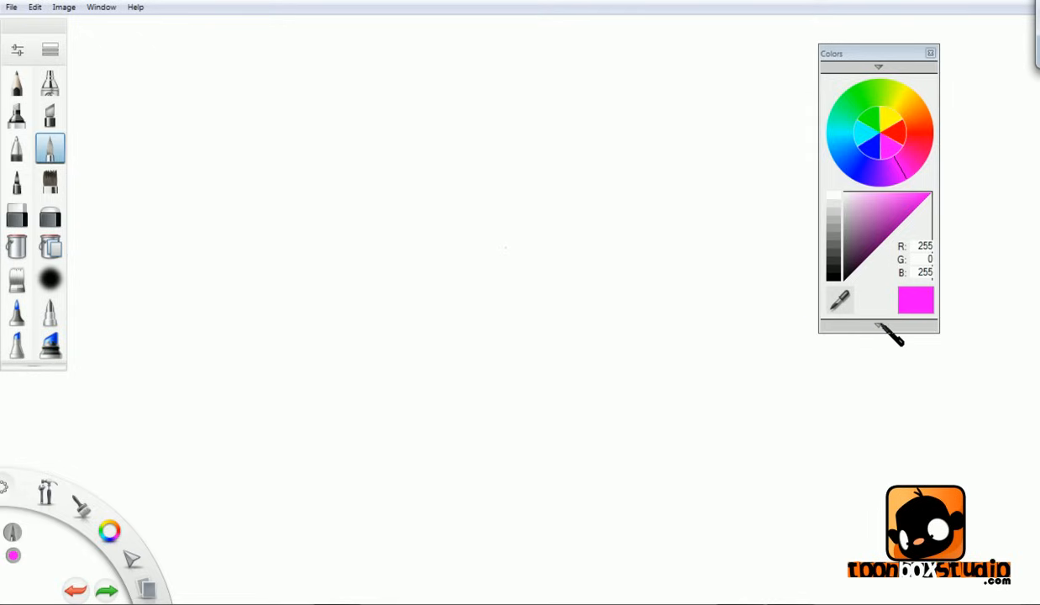
- Store magenta, RGB 255, 0, 255, over the dark blue swatch, collapse the swatches and move the Colors editor nearer the canvas edge
left_click(878, 326)
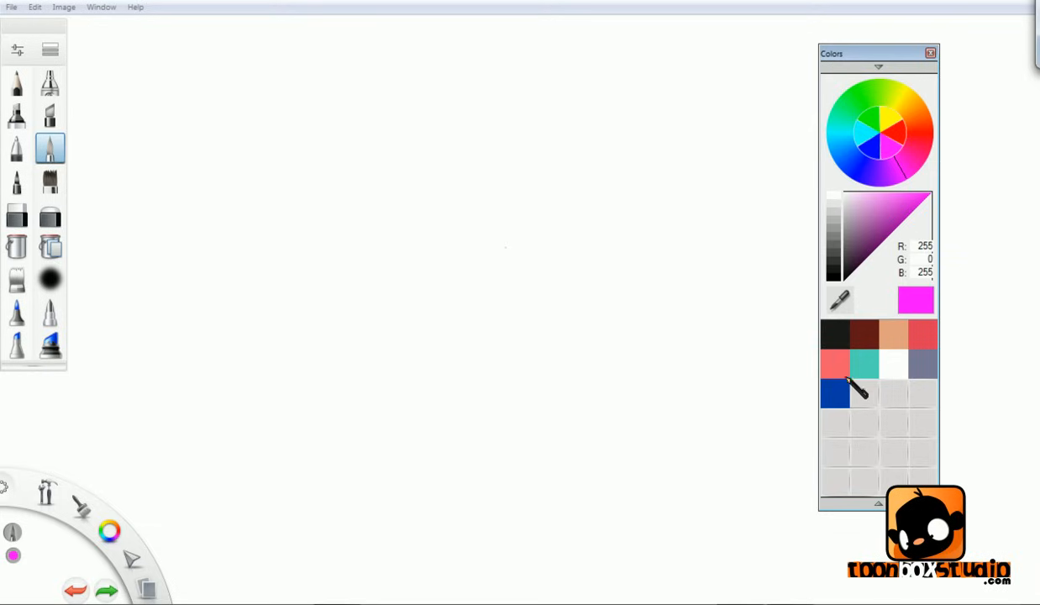
left_click_drag(836, 392, 834, 391)
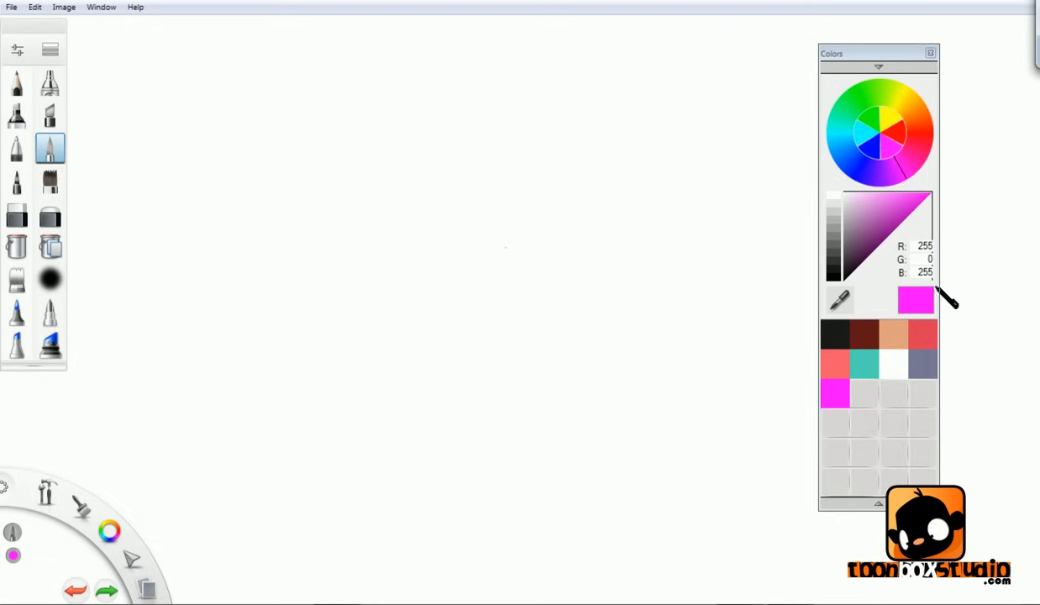
left_click(877, 505)
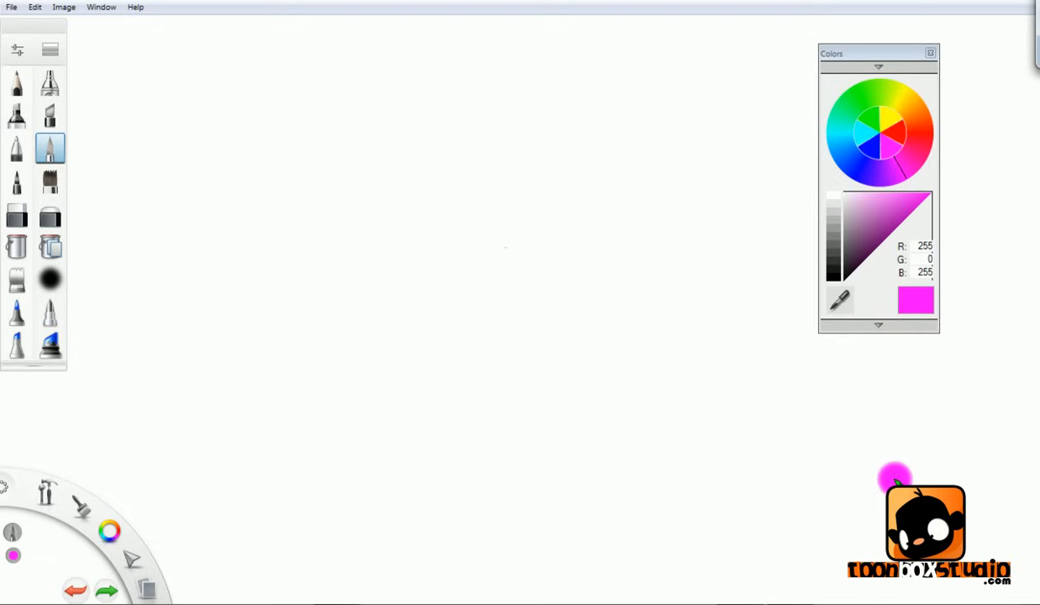
mouse_move(901, 56)
left_mouse_down()
mouse_move(931, 56)
mouse_move(962, 84)
left_mouse_up()
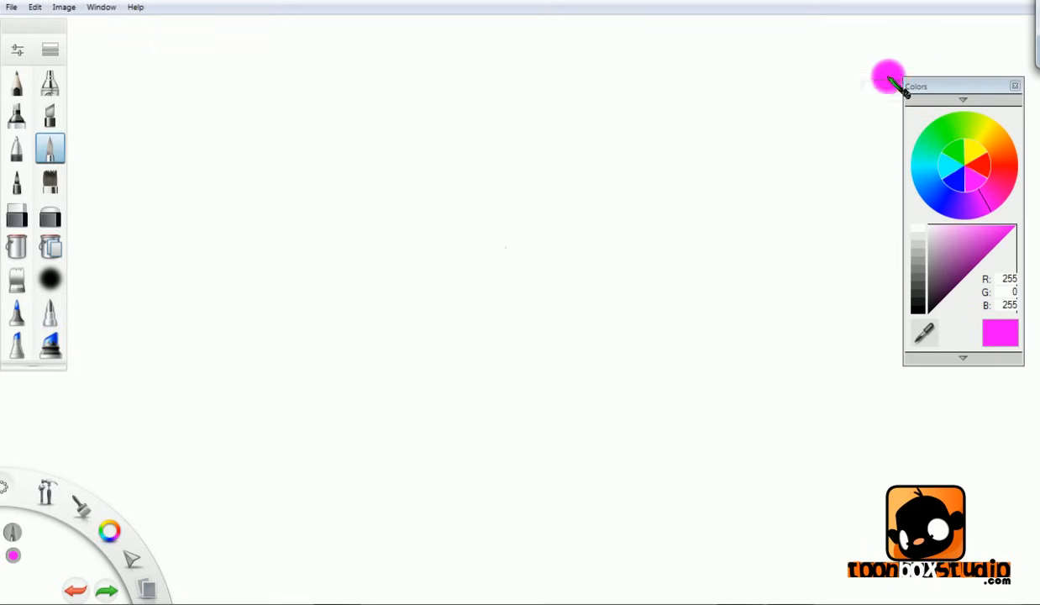
- Switch to the Pencil, sketch a magenta arrow pointing at the brush palette and undo it
left_click(31, 85)
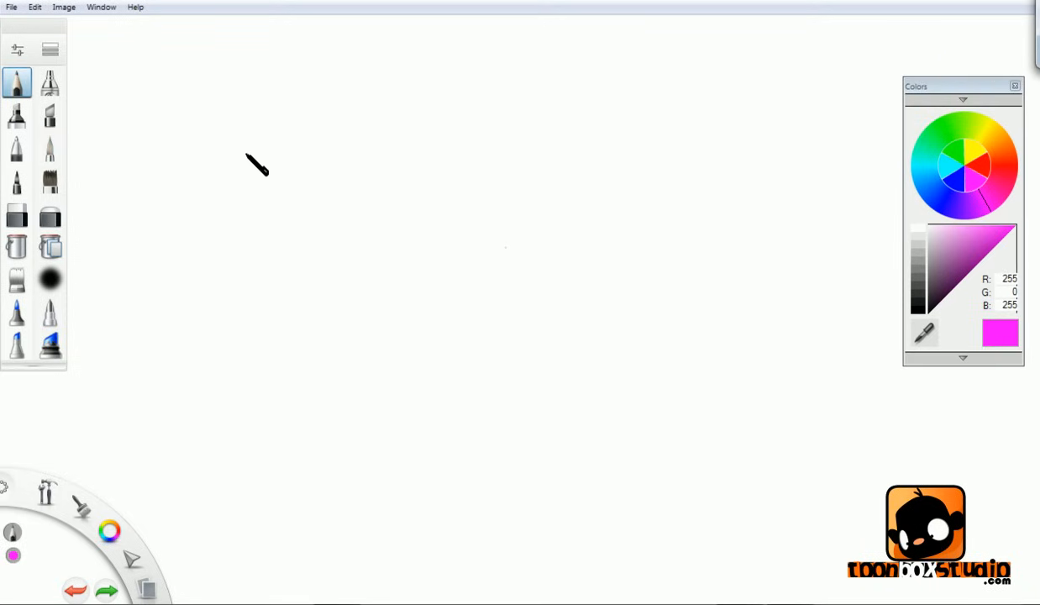
mouse_move(109, 141)
left_mouse_down()
mouse_move(87, 169)
mouse_move(259, 148)
left_mouse_up()
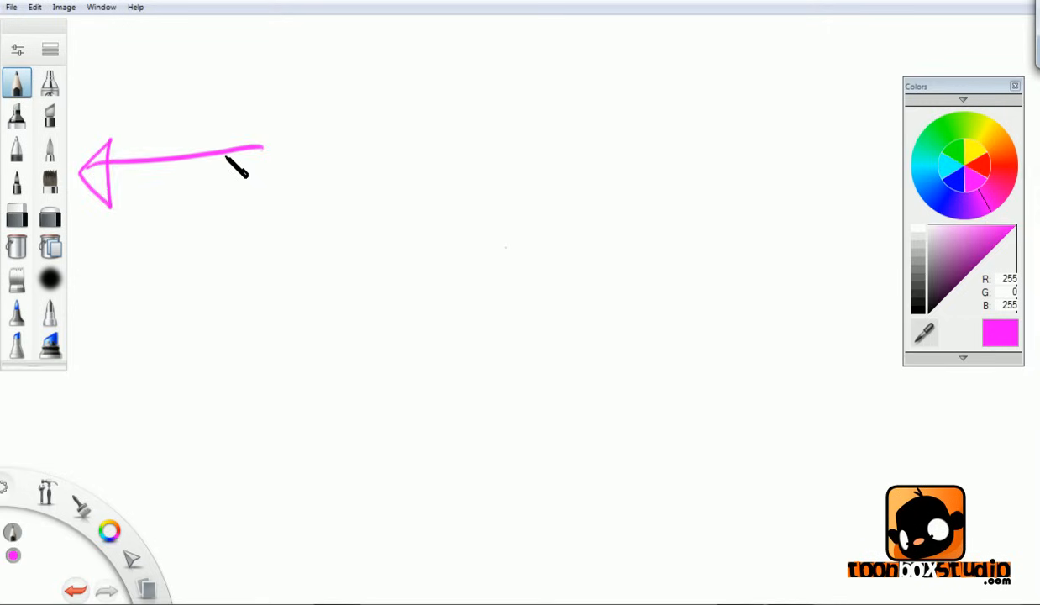
key("ctrl+z")
key("ctrl+z")
- Set the drawing color to black, RGB 0, 0, 0, sketch an arrow toward the brush palette and undo it
left_click(927, 308)
mouse_move(126, 124)
left_mouse_down()
mouse_move(109, 194)
mouse_move(110, 155)
mouse_move(220, 151)
left_mouse_up()
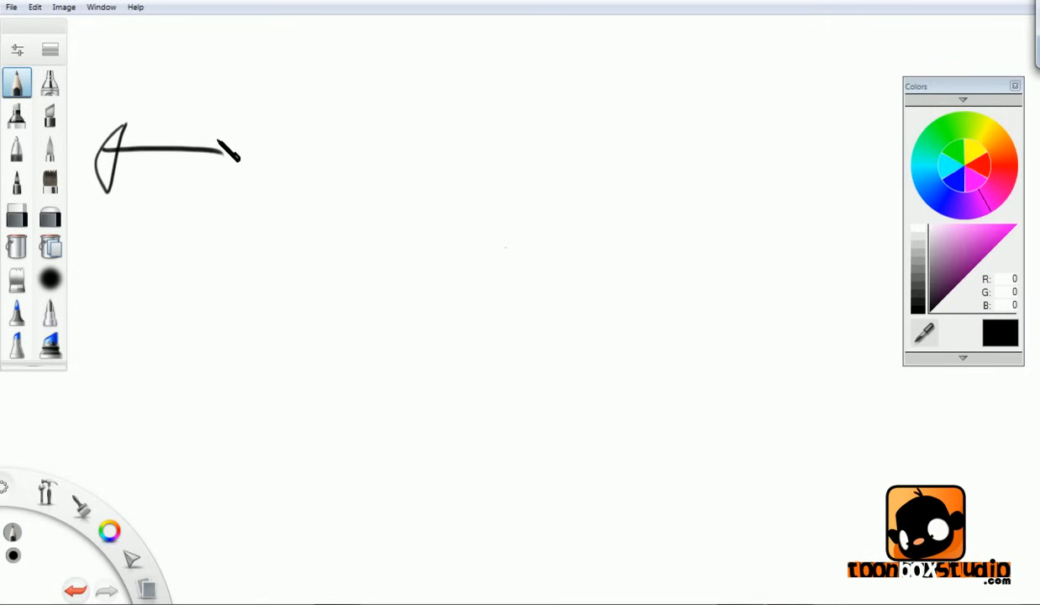
key("ctrl+z")
key("ctrl+z")
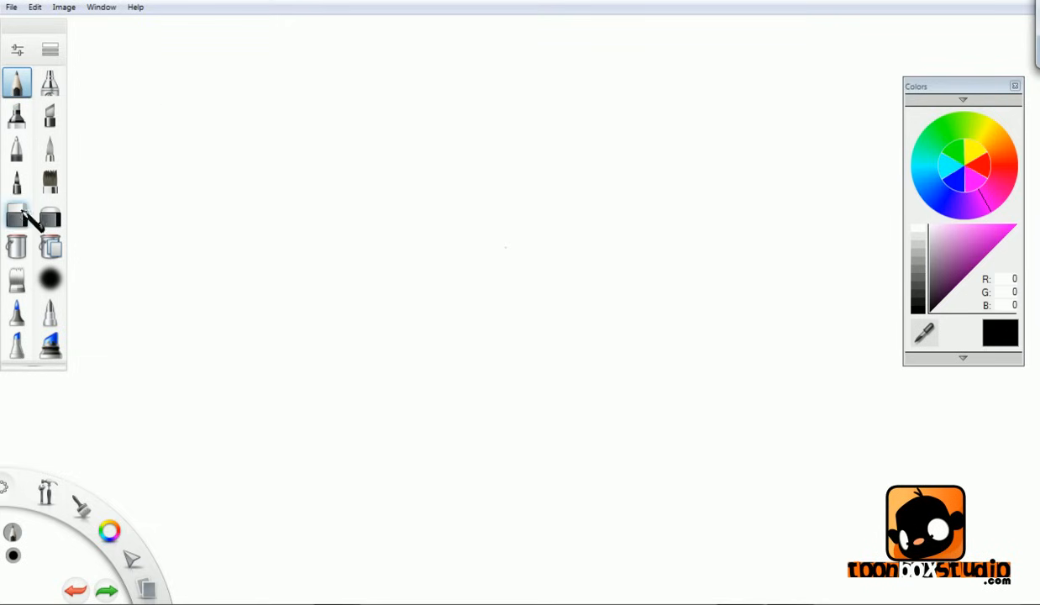
left_click_drag(21, 238, 21, 71)
mouse_move(15, 272)
left_mouse_down()
mouse_move(21, 173)
mouse_move(14, 242)
left_mouse_up()
left_click_drag(18, 111, 19, 332)
mouse_move(55, 209)
left_mouse_down()
mouse_move(60, 93)
mouse_move(47, 289)
mouse_move(46, 81)
mouse_move(41, 304)
left_mouse_up()
left_click_drag(52, 179, 50, 279)
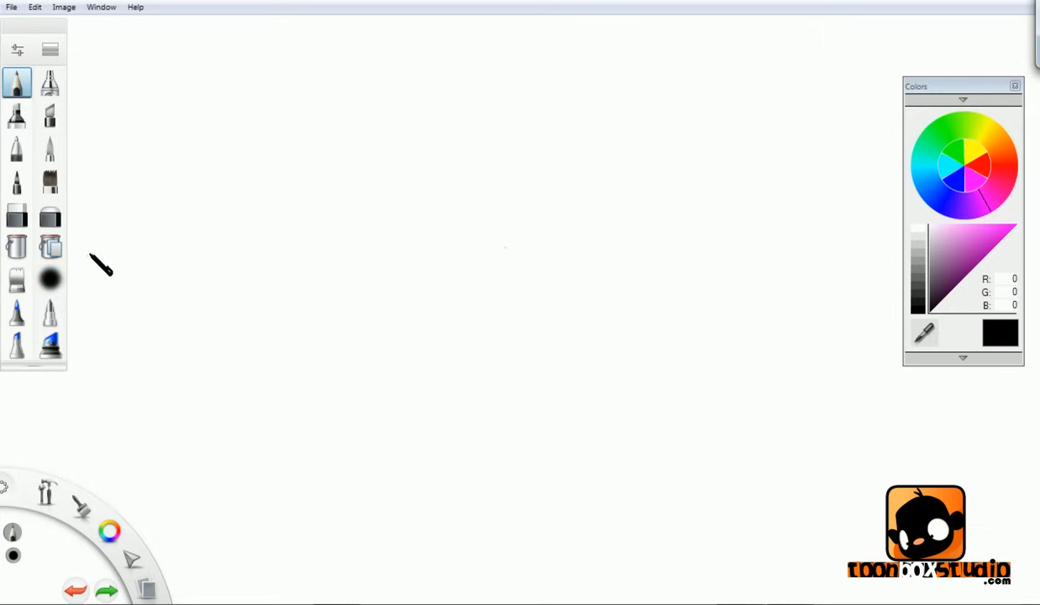
- Open the full brush library beside the brush palette and look through its brush sets
left_click(52, 50)
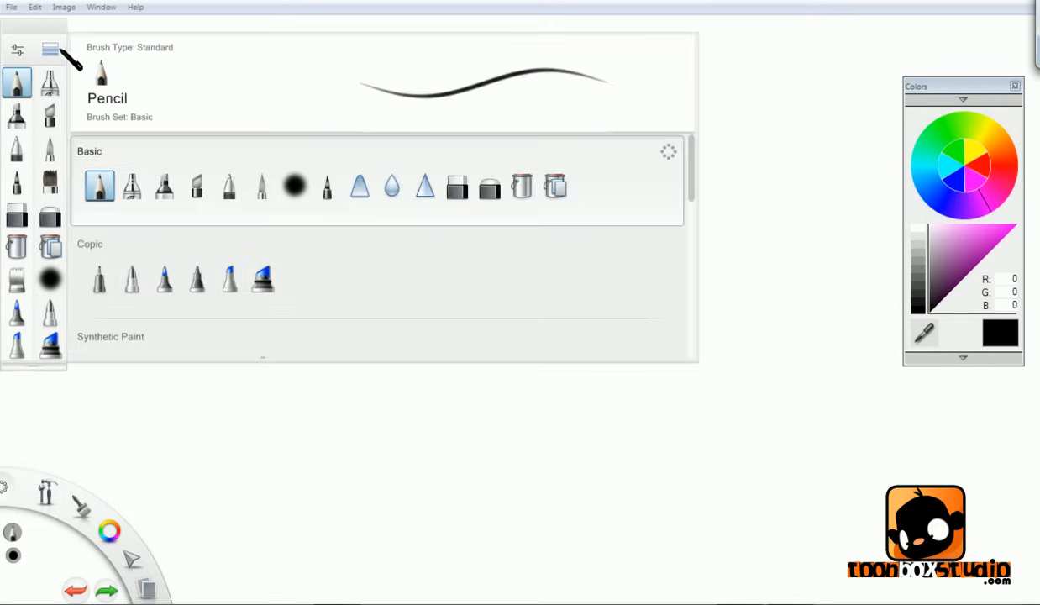
mouse_move(691, 145)
left_mouse_down()
mouse_move(690, 299)
mouse_move(700, 137)
left_mouse_up()
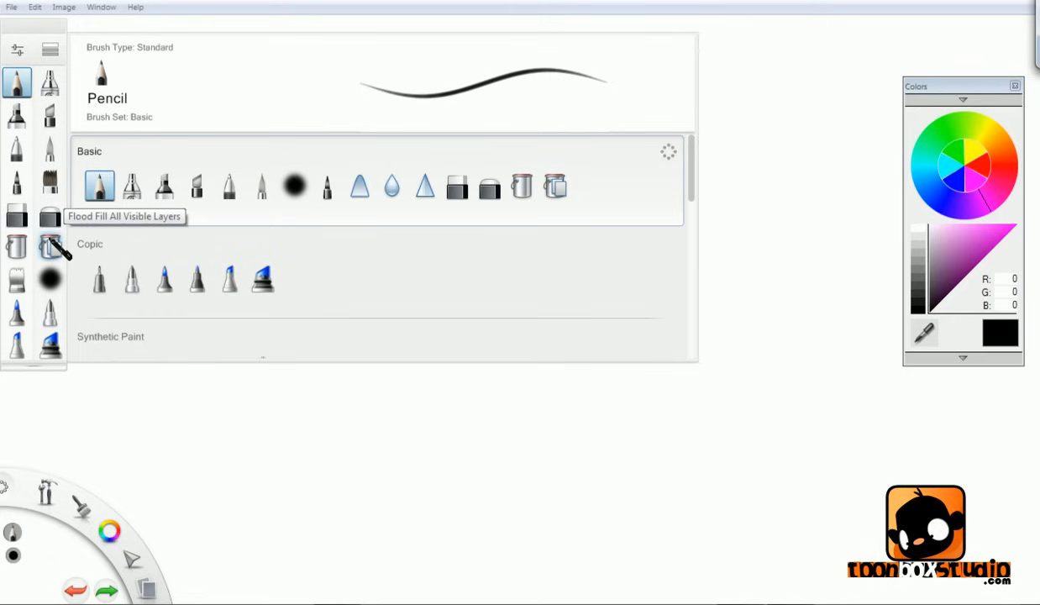
mouse_move(690, 172)
left_mouse_down()
mouse_move(689, 224)
mouse_move(690, 136)
left_mouse_up()
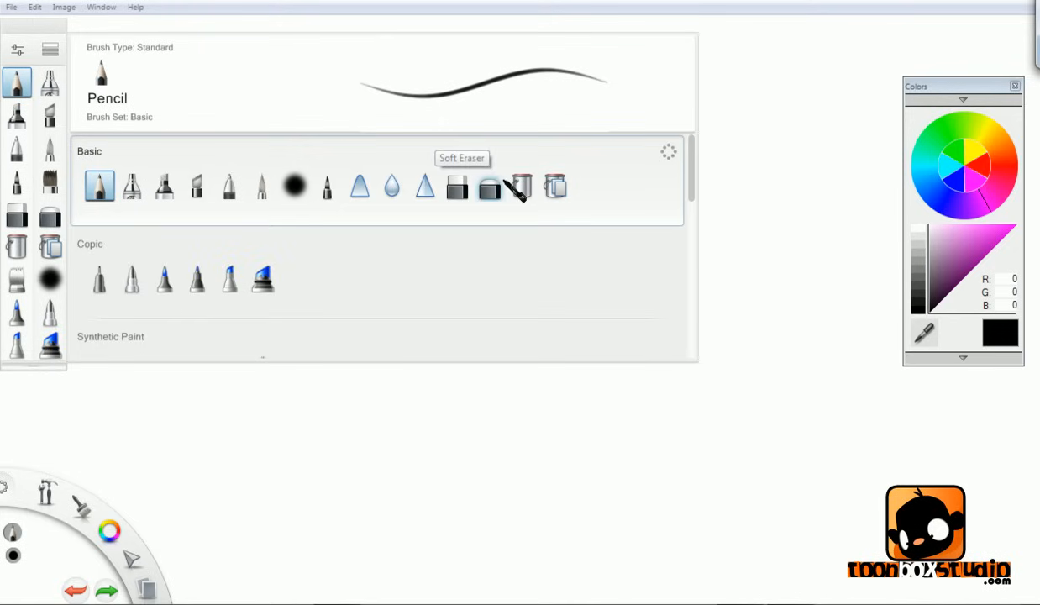
- Create a Do-It-Yourself brush in the Basic set, based on Synthetic Paint
left_click(668, 151)
left_click(668, 152)
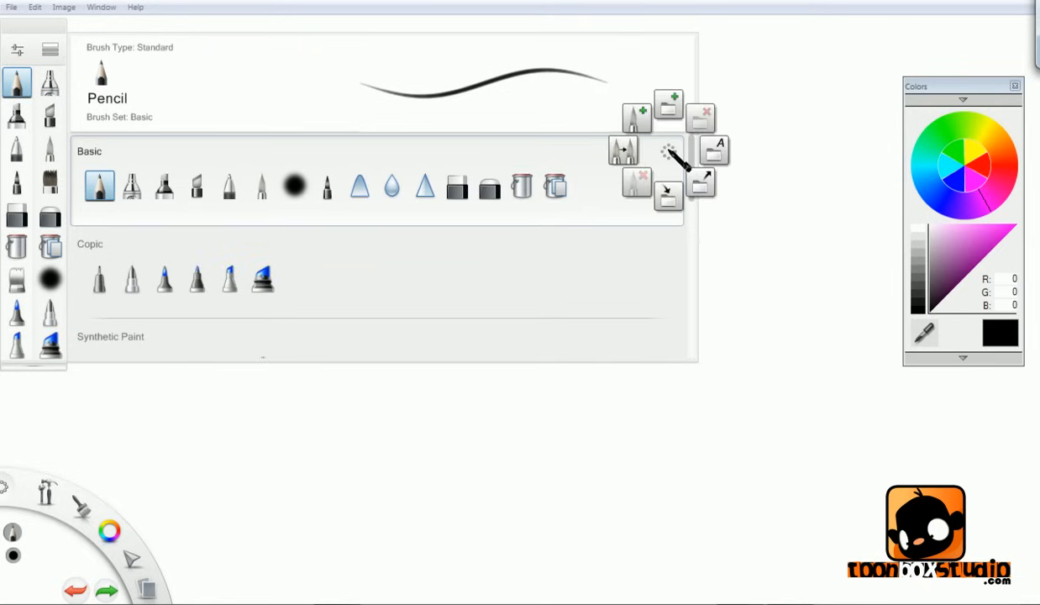
left_click(640, 119)
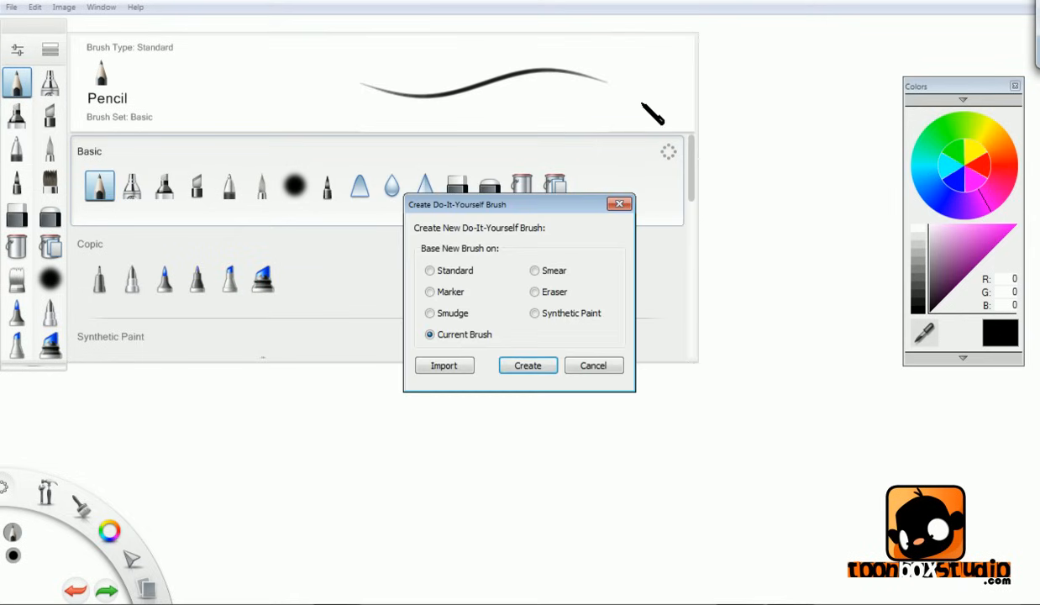
left_click(534, 313)
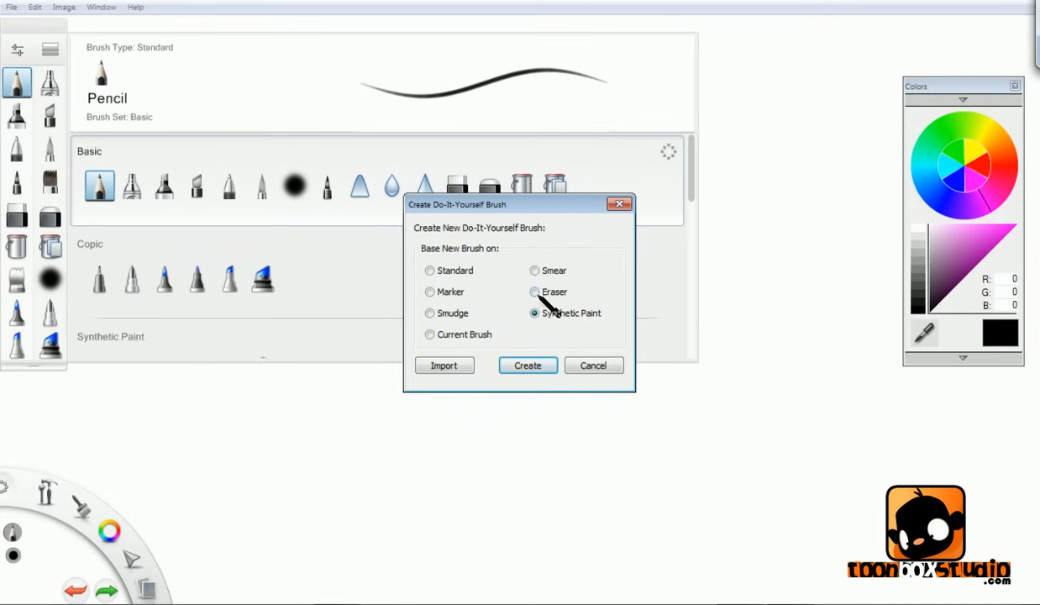
left_click(528, 366)
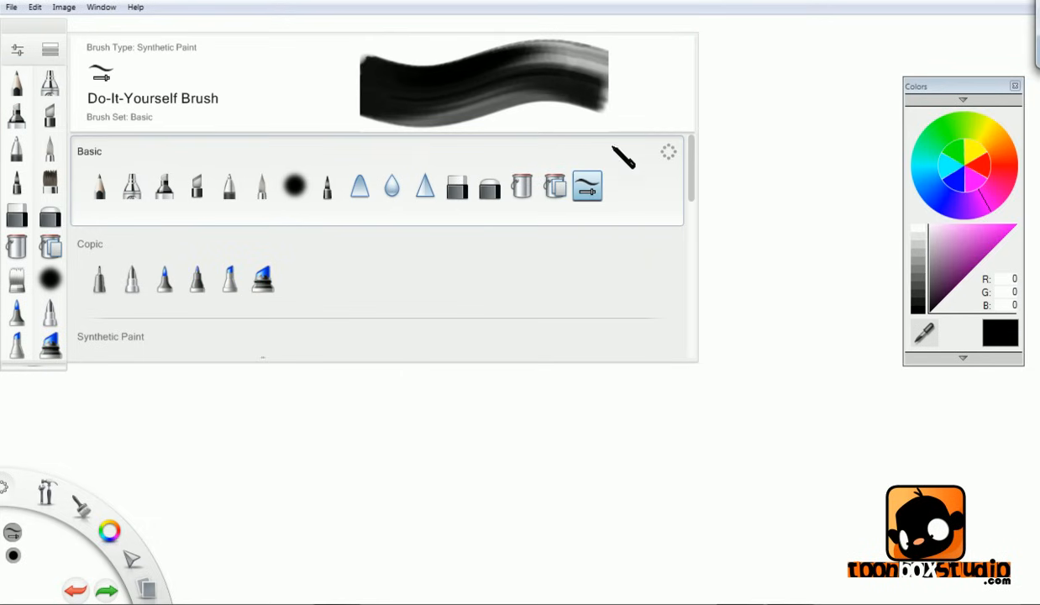
- Examine the new brush's radius and opacity, color, advanced and texture property sections, moving the dialog aside and closing it without saving
double_click(590, 188)
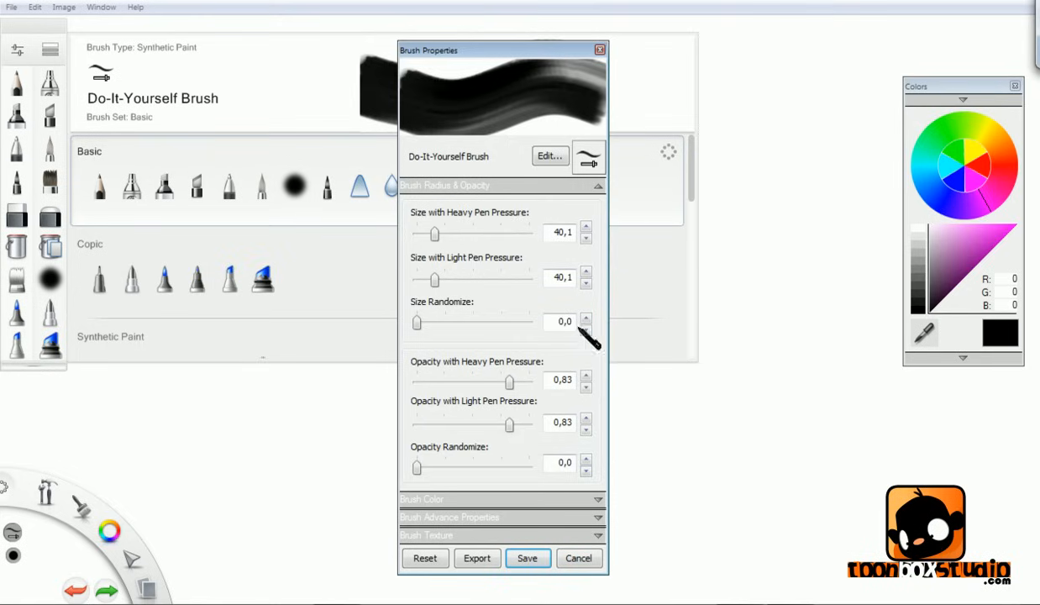
left_click(598, 186)
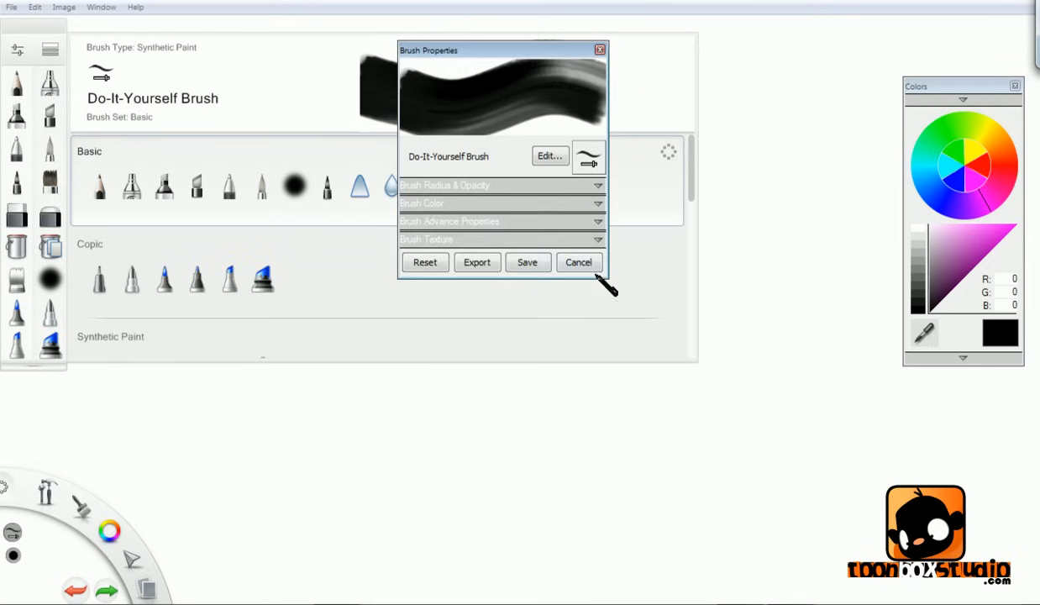
left_click(598, 204)
left_click(598, 203)
left_click(597, 221)
left_click(597, 221)
left_click(598, 240)
left_click(598, 239)
left_click_drag(564, 52, 422, 259)
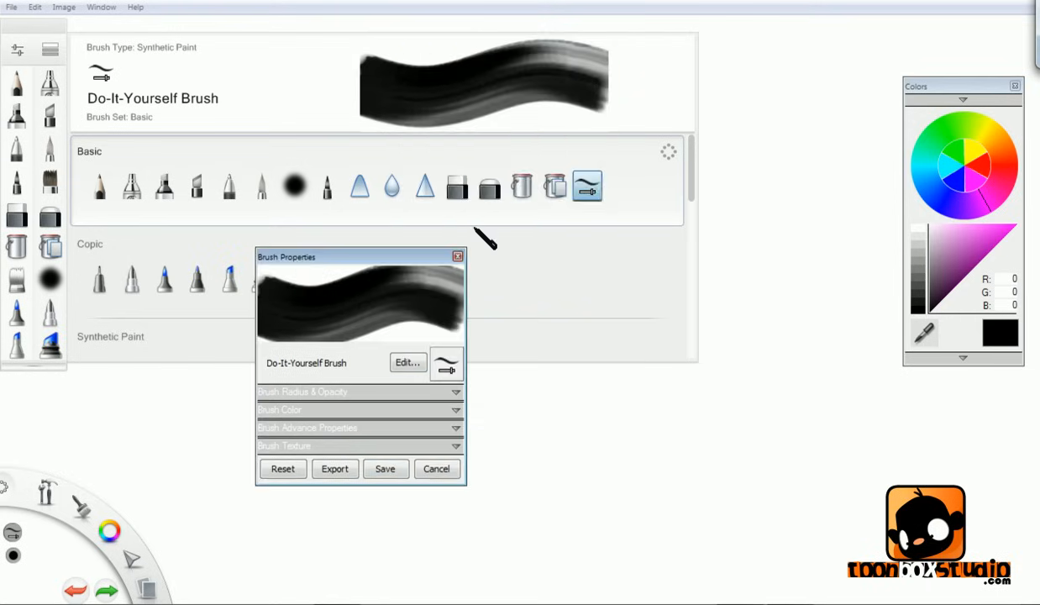
left_click(436, 469)
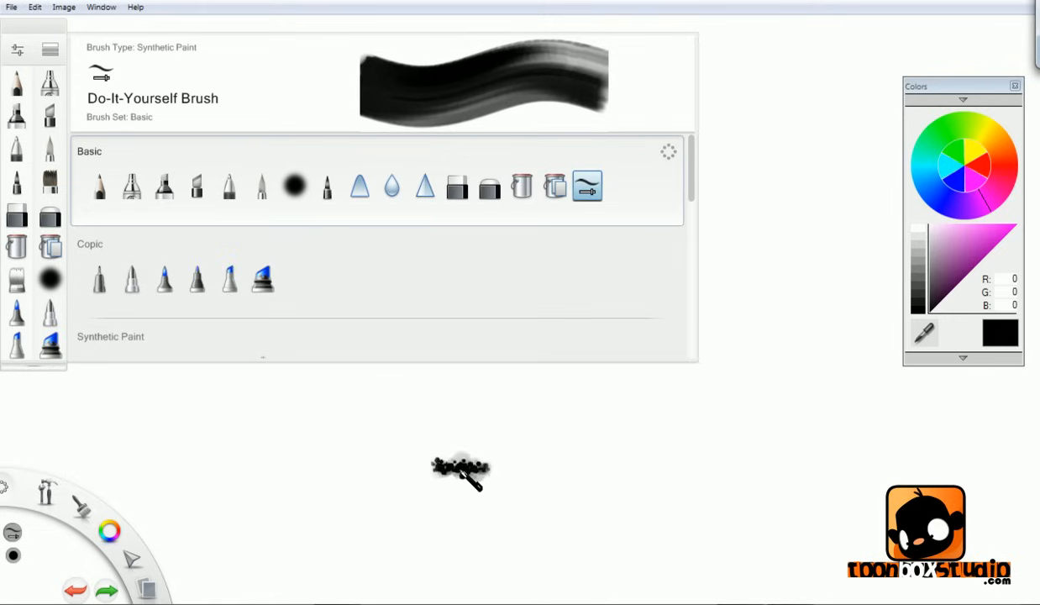
- Delete the Do-It-Yourself brush from the Basic set, confirm the deletion and return to the Pencil
left_click(668, 154)
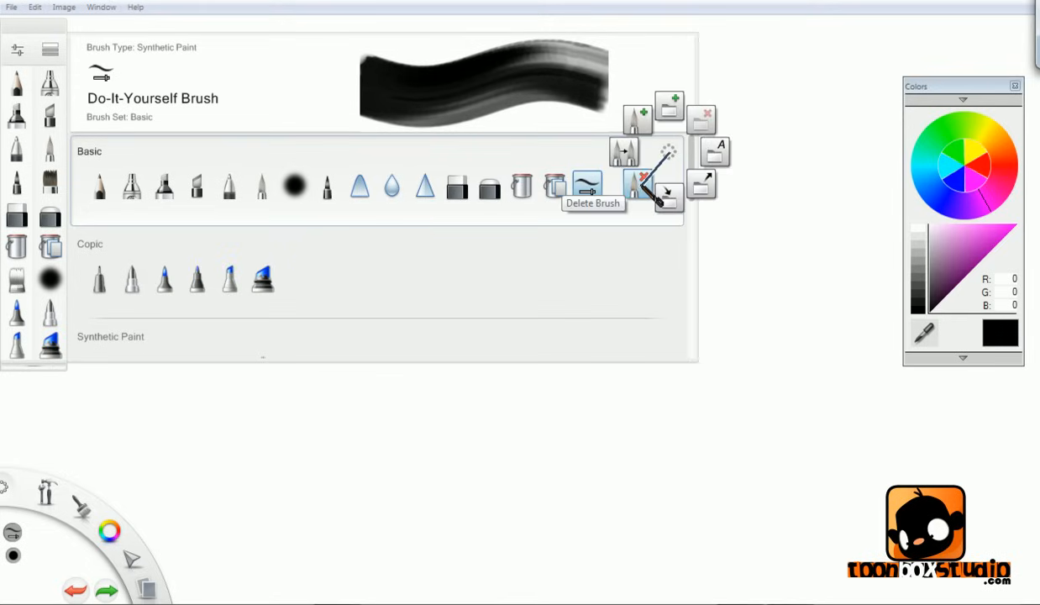
left_click(643, 183)
left_click(542, 354)
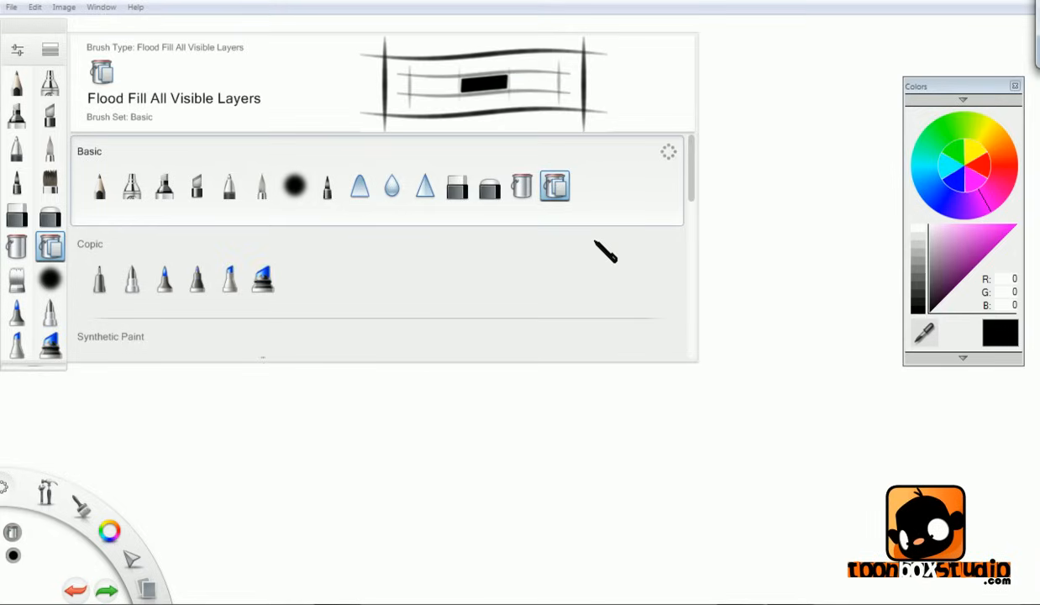
left_click(19, 80)
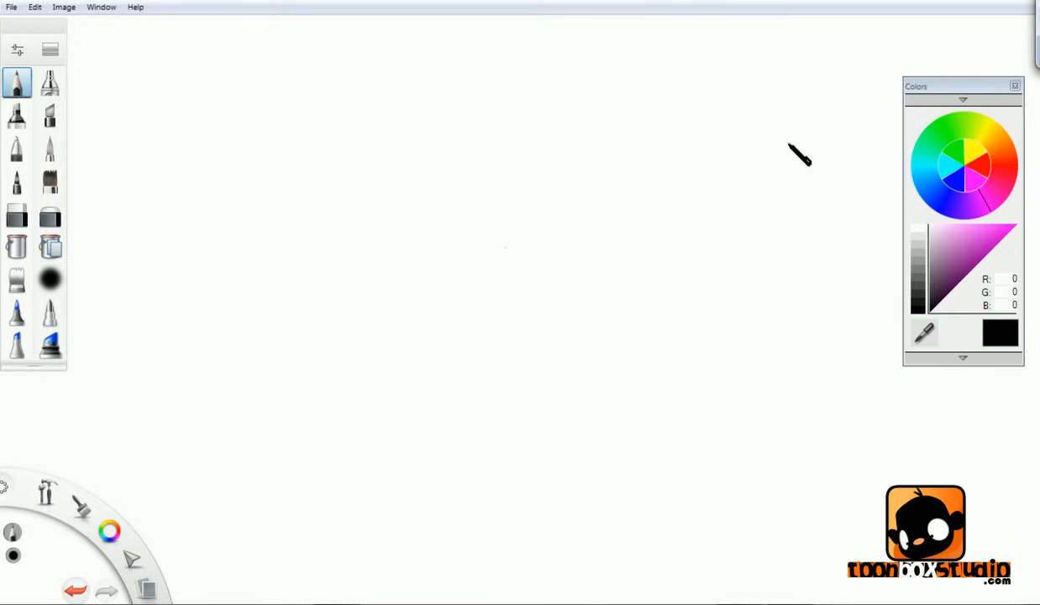
- Show the Pencil's brush properties, move the dialog to mid-canvas, adjust Hardness/Size and draw a thin zigzag test stroke beside it
left_click(18, 50)
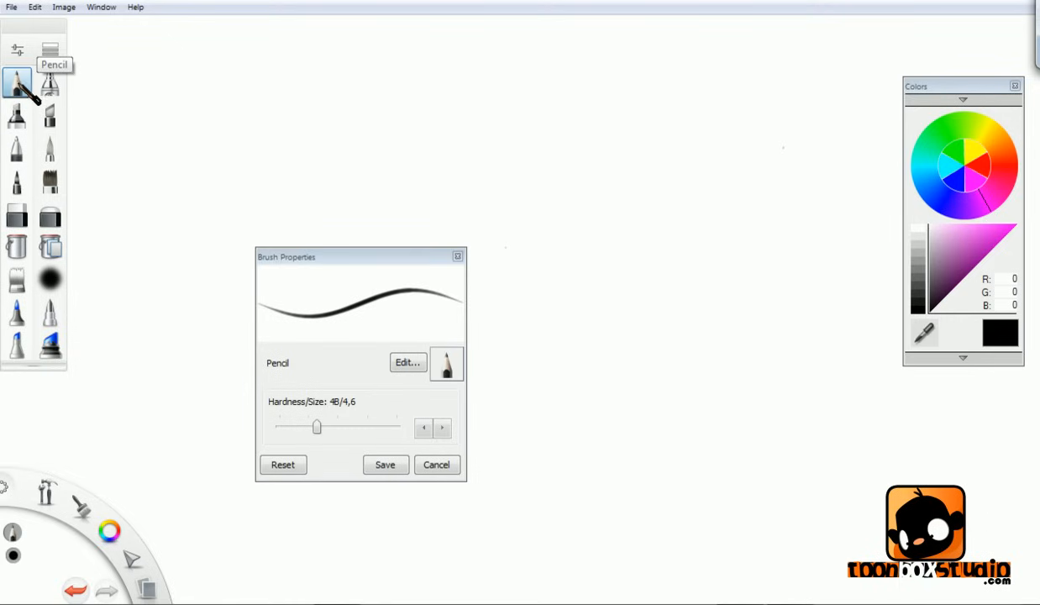
mouse_move(379, 253)
left_mouse_down()
mouse_move(494, 152)
mouse_move(535, 137)
left_mouse_up()
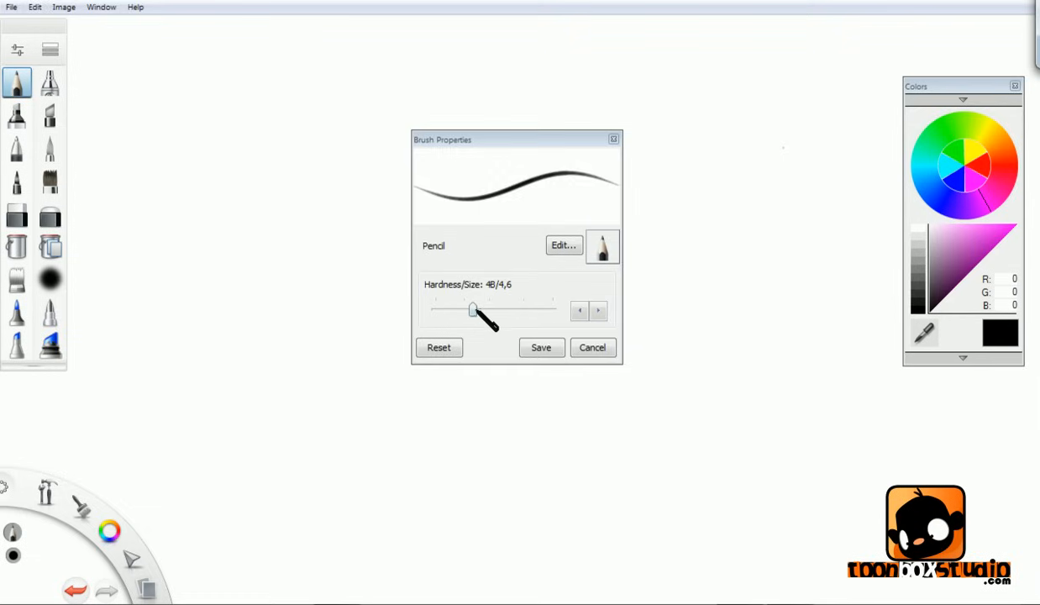
mouse_move(474, 309)
left_mouse_down()
mouse_move(532, 309)
mouse_move(454, 308)
mouse_move(515, 309)
mouse_move(434, 329)
mouse_move(469, 324)
left_mouse_up()
mouse_move(300, 222)
left_mouse_down()
mouse_move(283, 350)
mouse_move(340, 431)
left_mouse_up()
- Increase the Pencil's Hardness/Size, draw a thicker zigzag beside the thin one, set it to 4B/4,9 and discard the property changes
left_click_drag(469, 309, 515, 304)
mouse_move(368, 221)
left_mouse_down()
mouse_move(353, 354)
mouse_move(412, 450)
left_mouse_up()
left_click_drag(516, 310, 477, 313)
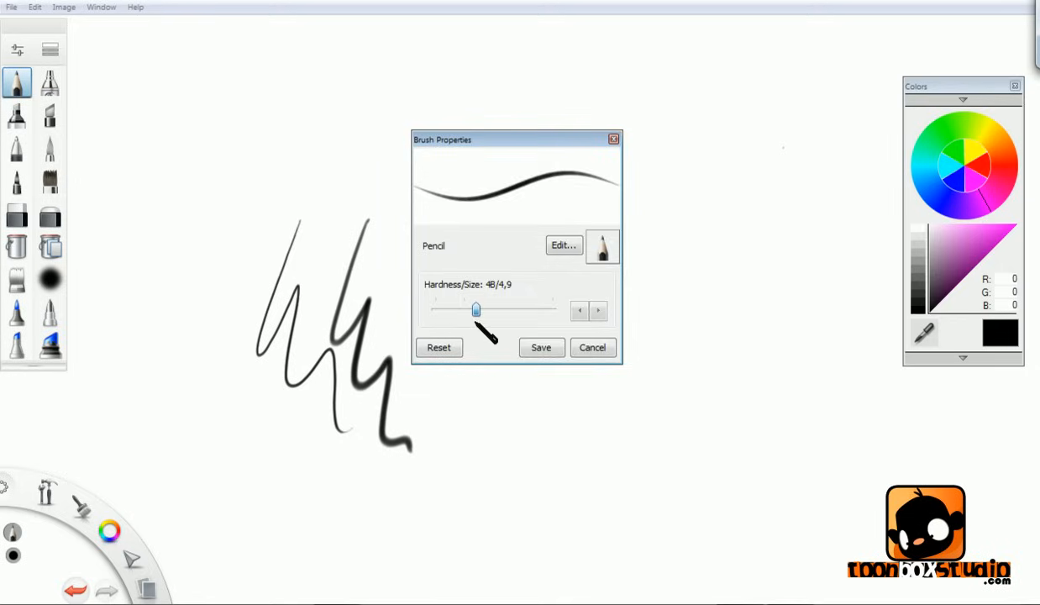
left_click(588, 345)
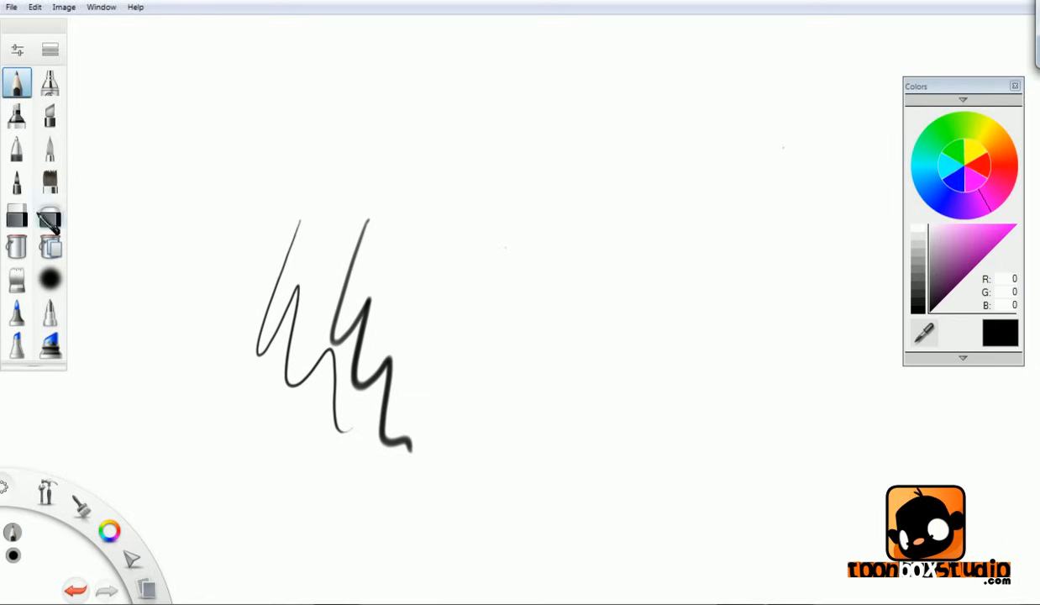
- Switch to the hard-edged eraser, enlarge it and erase both zigzag strokes
left_click(17, 216)
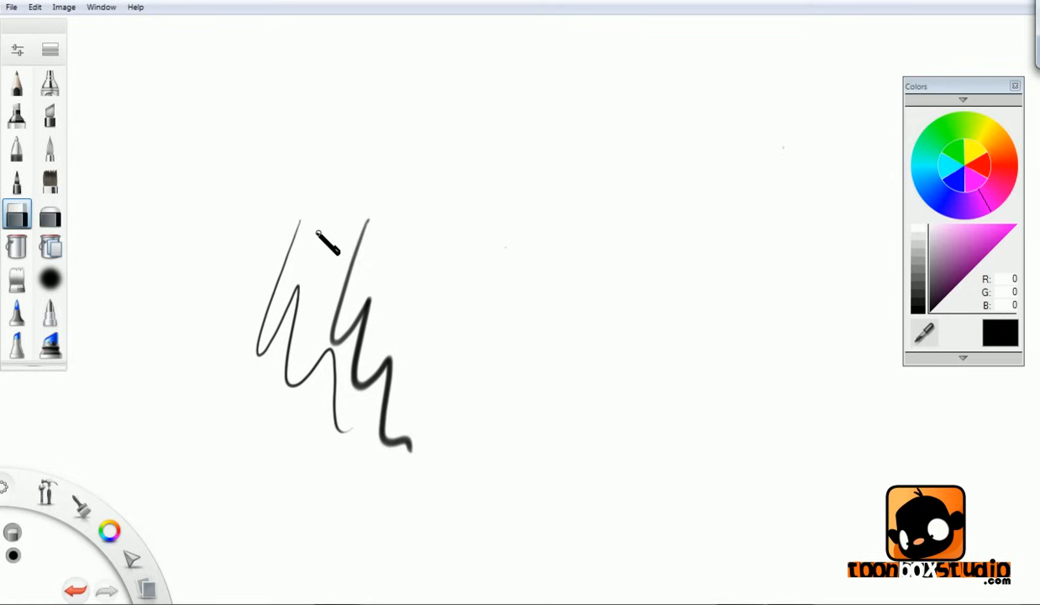
key("b")
left_click_drag(307, 274, 388, 248)
mouse_move(311, 192)
left_mouse_down()
mouse_move(323, 277)
mouse_move(319, 398)
mouse_move(393, 386)
mouse_move(420, 437)
left_mouse_up()
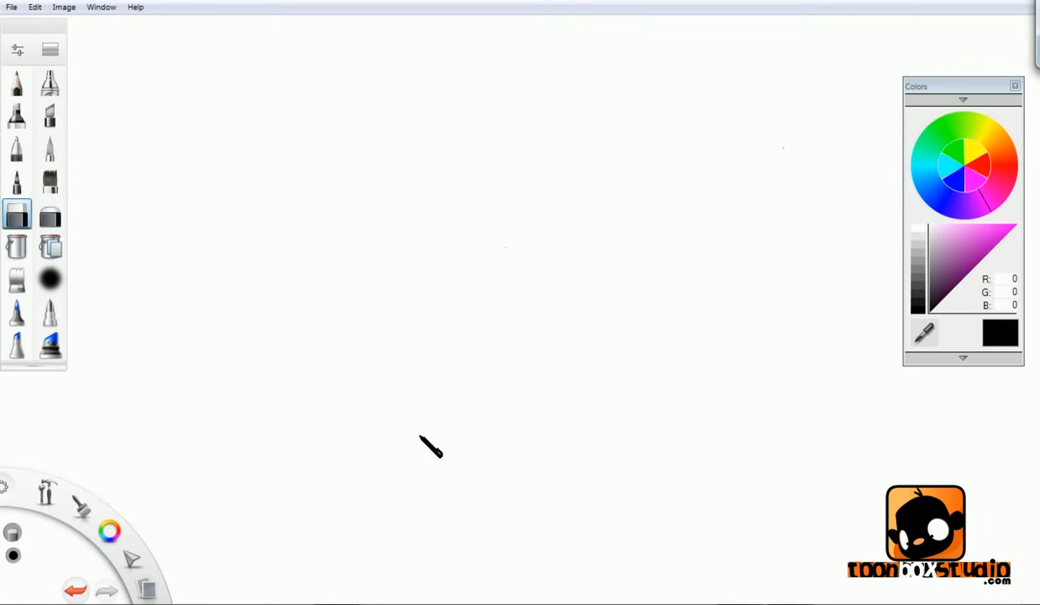
- Switch from the eraser back to the Pencil and on to the Airbrush
left_click(31, 84)
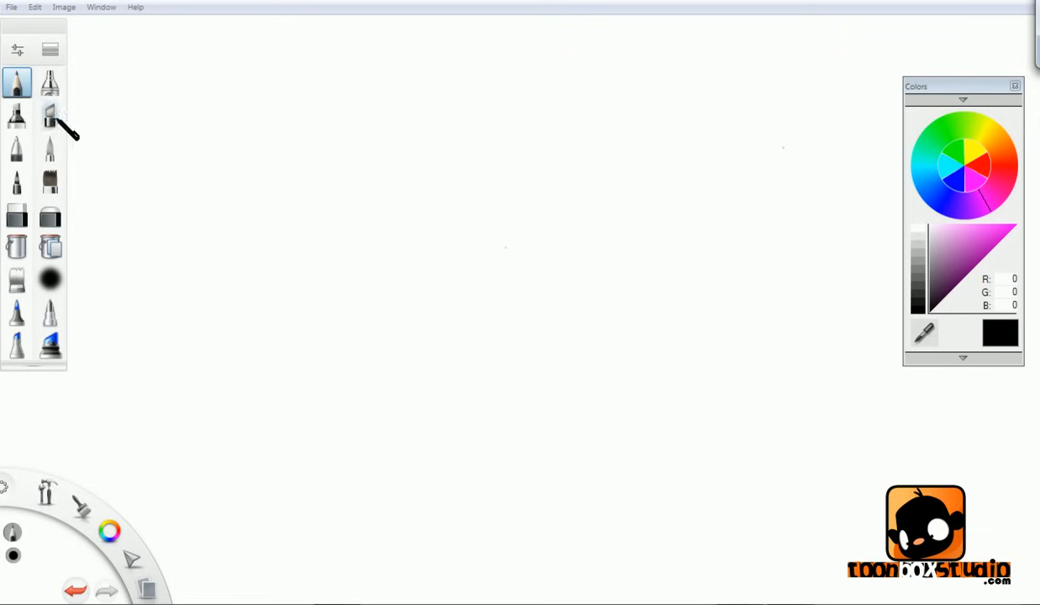
left_click(50, 83)
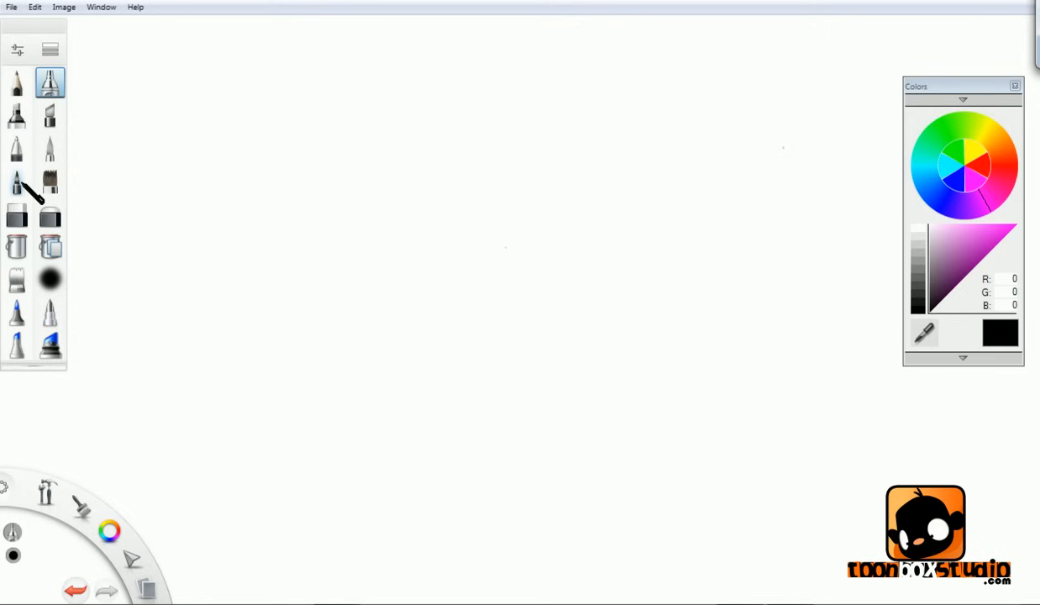
- Show the brush properties of the Felt Tip Pen, Airbrush, Synthetic Flat Bristle Brush 3 and the Copic pen and nib brushes
left_click(19, 181)
left_click(17, 49)
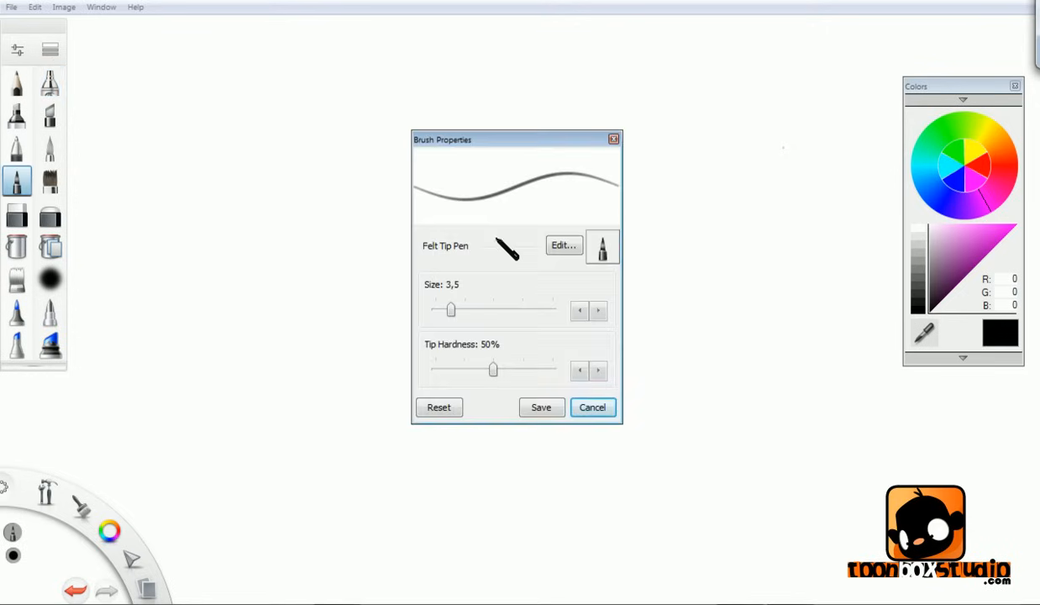
left_click(49, 84)
left_click(52, 179)
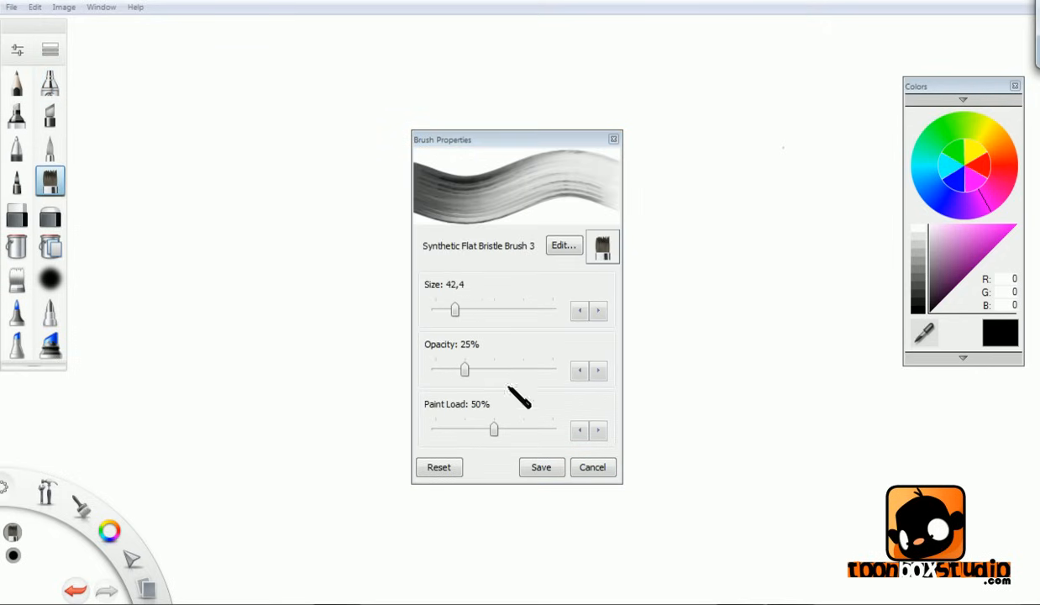
left_click(50, 313)
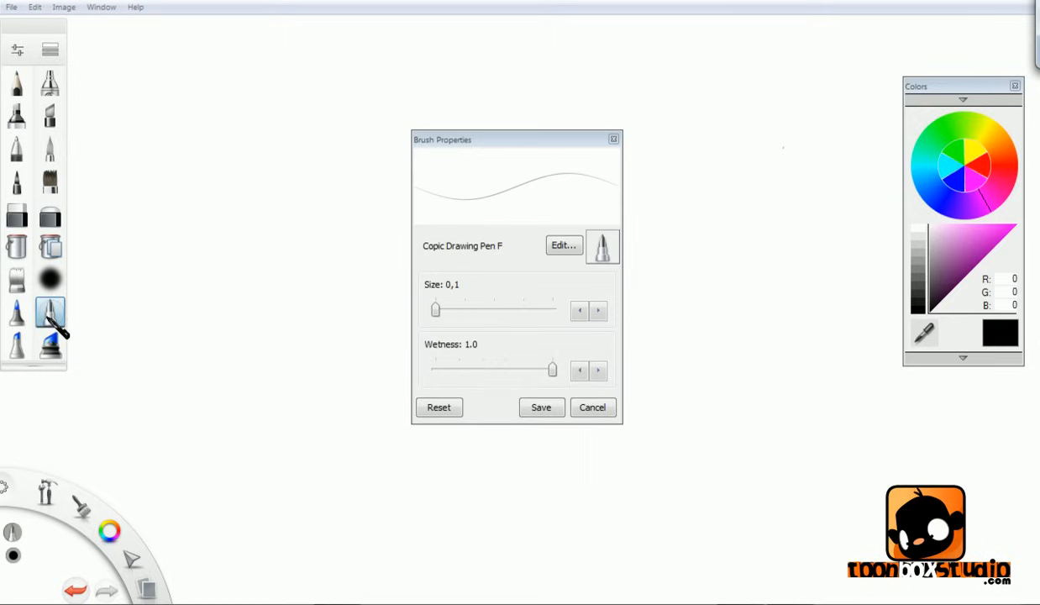
left_click(16, 314)
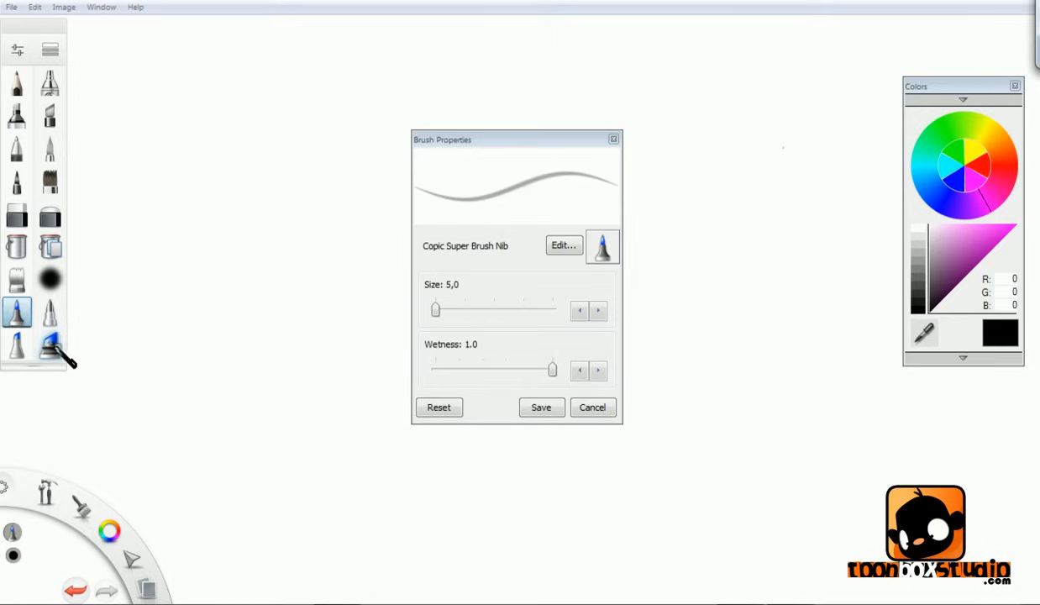
left_click(50, 344)
- Browse further down the brush palette, show the Smudge Round Bristle Brush properties and close the properties dialog
left_click_drag(51, 344, 59, 174)
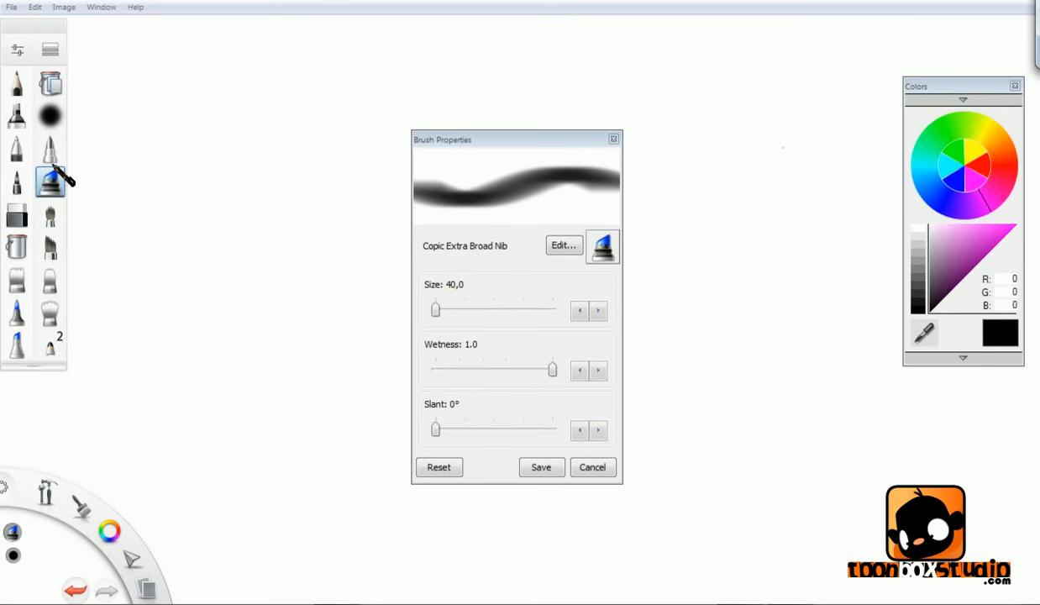
left_click(50, 180)
left_click(50, 245)
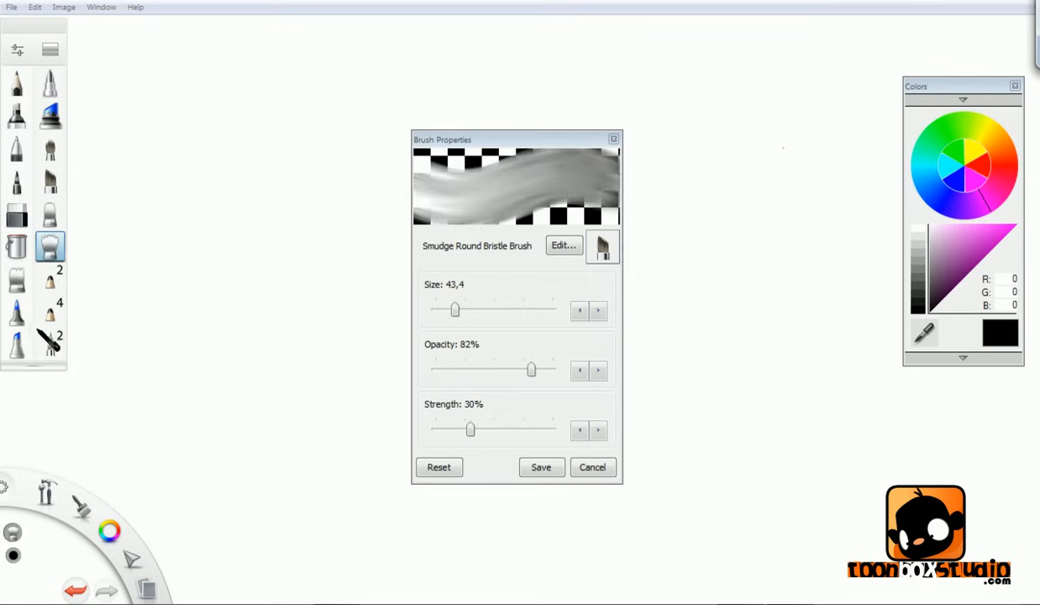
left_click_drag(51, 91, 51, 323)
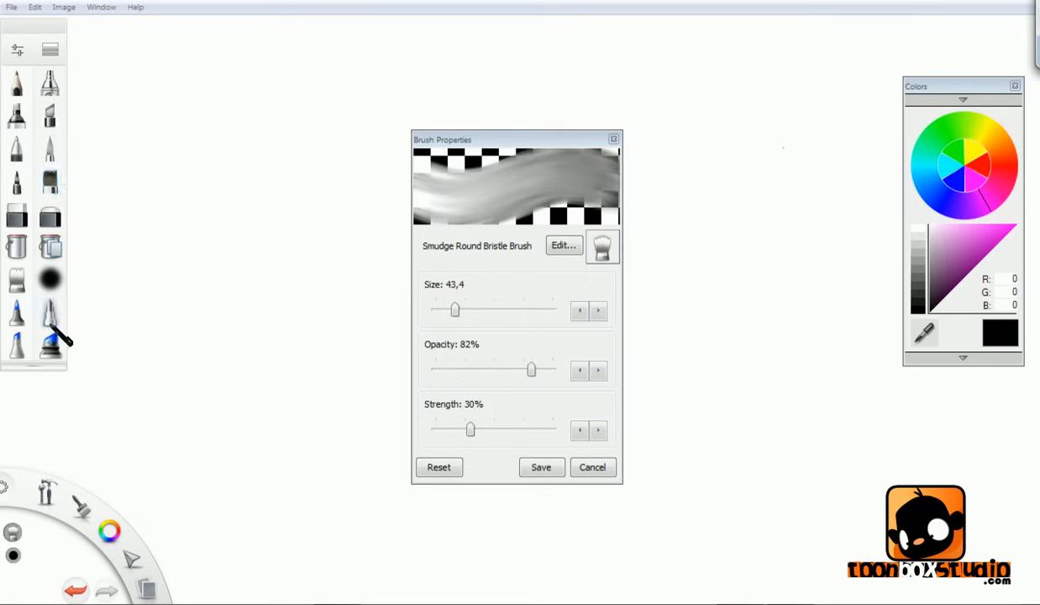
left_click(614, 139)
- Open and close the brush properties of the Pencil and the Airbrush, one after the other, without changing any values
left_click(18, 83)
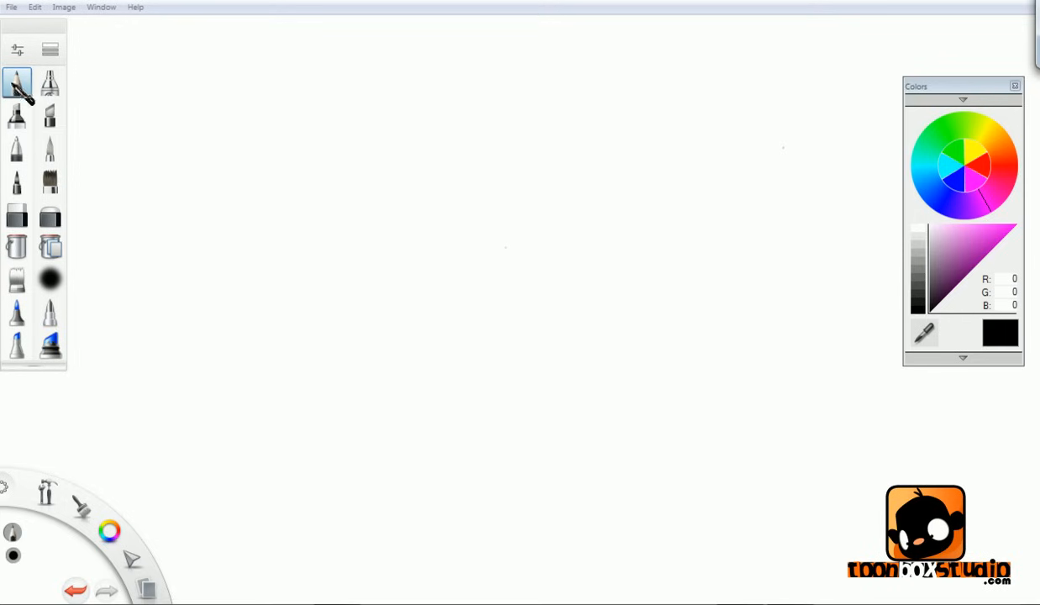
double_click(17, 83)
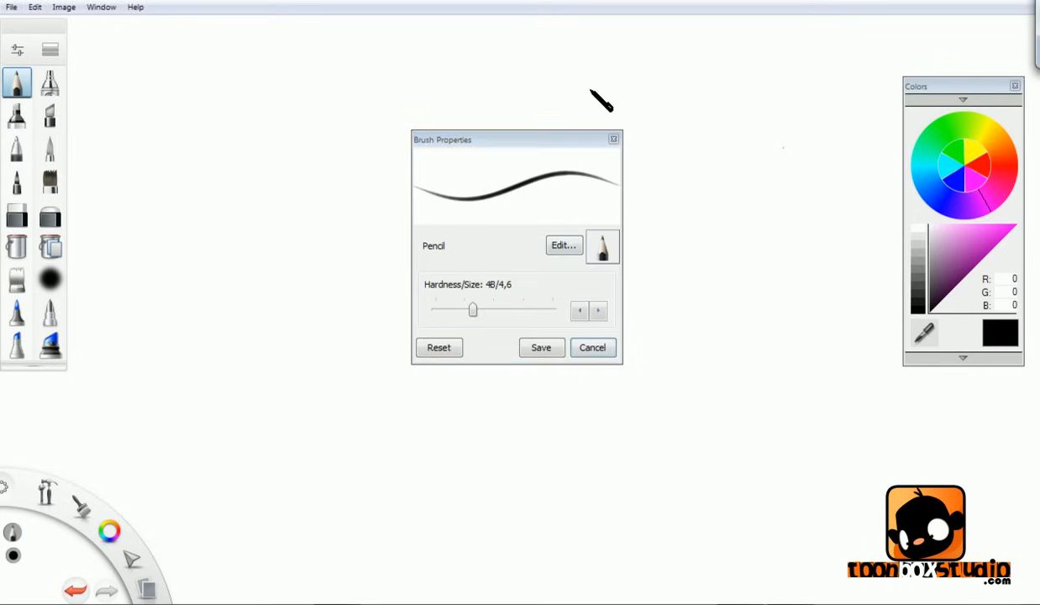
left_click(614, 139)
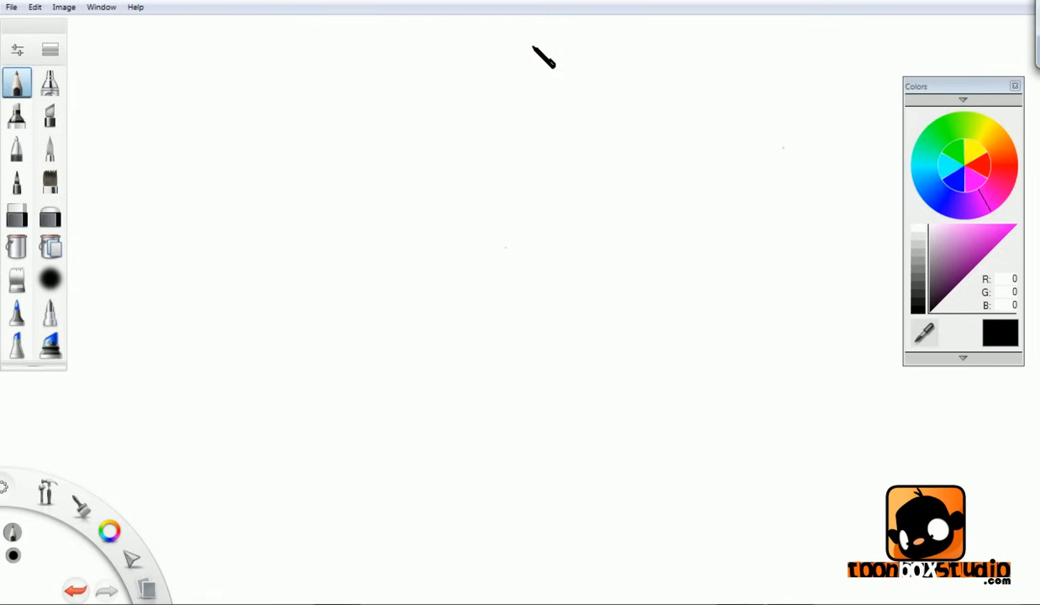
double_click(48, 82)
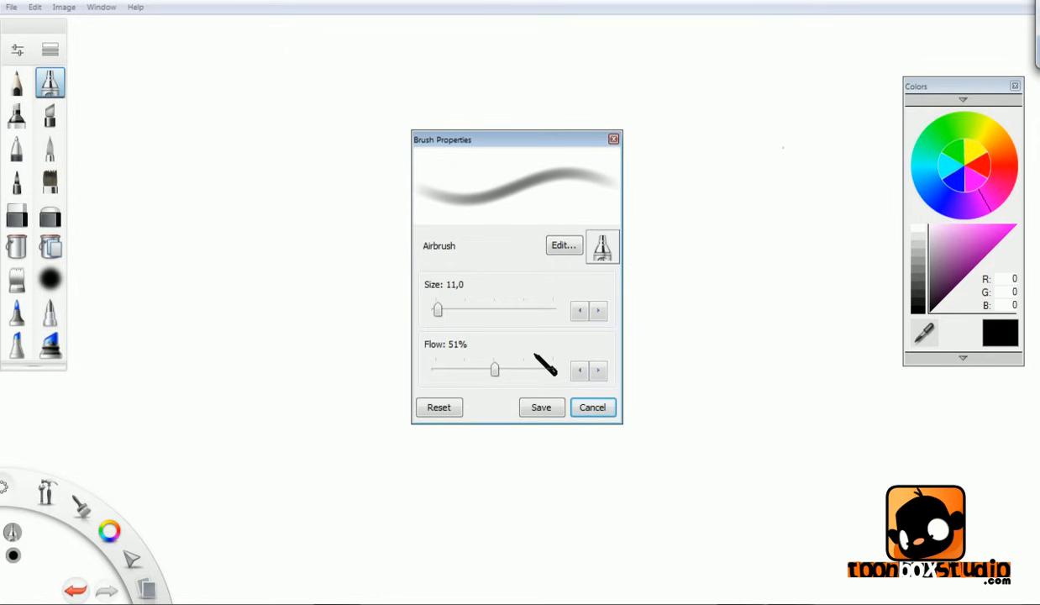
left_click(615, 139)
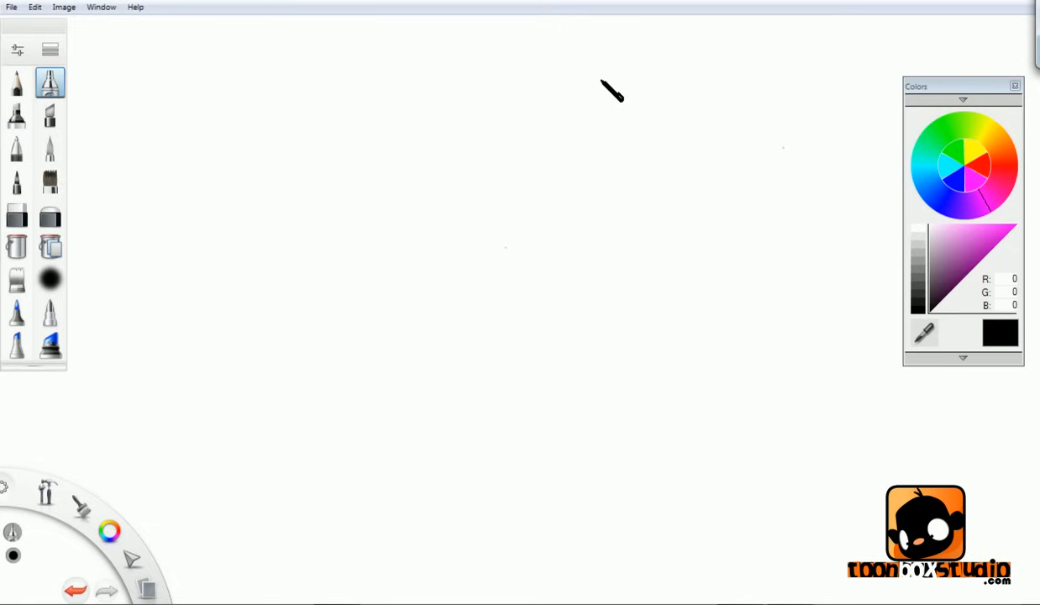
mouse_move(52, 22)
left_mouse_down()
mouse_move(51, 34)
mouse_move(53, 23)
left_mouse_up()
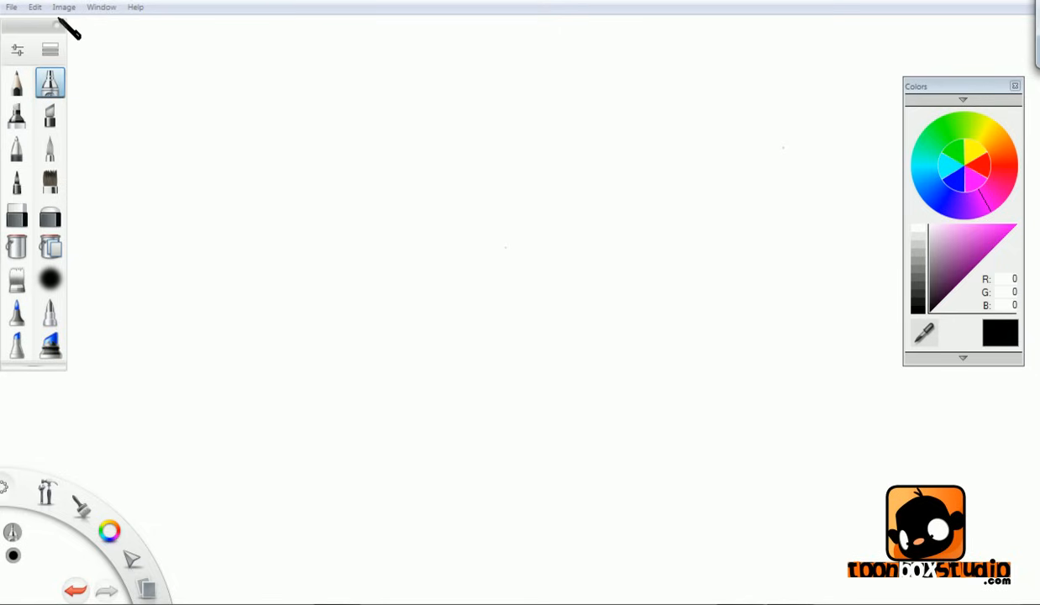
- Display the brush puck and the color puck and line them up one above the other beside the brush palette
left_click(101, 7)
left_click(70, 69)
left_click(101, 8)
left_click(74, 87)
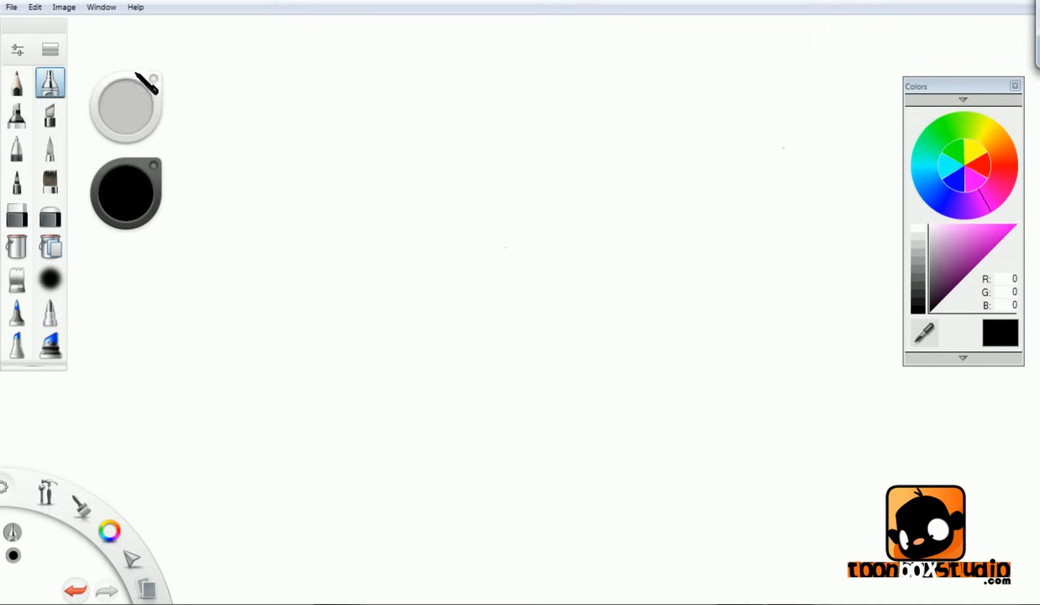
left_click_drag(147, 84, 151, 71)
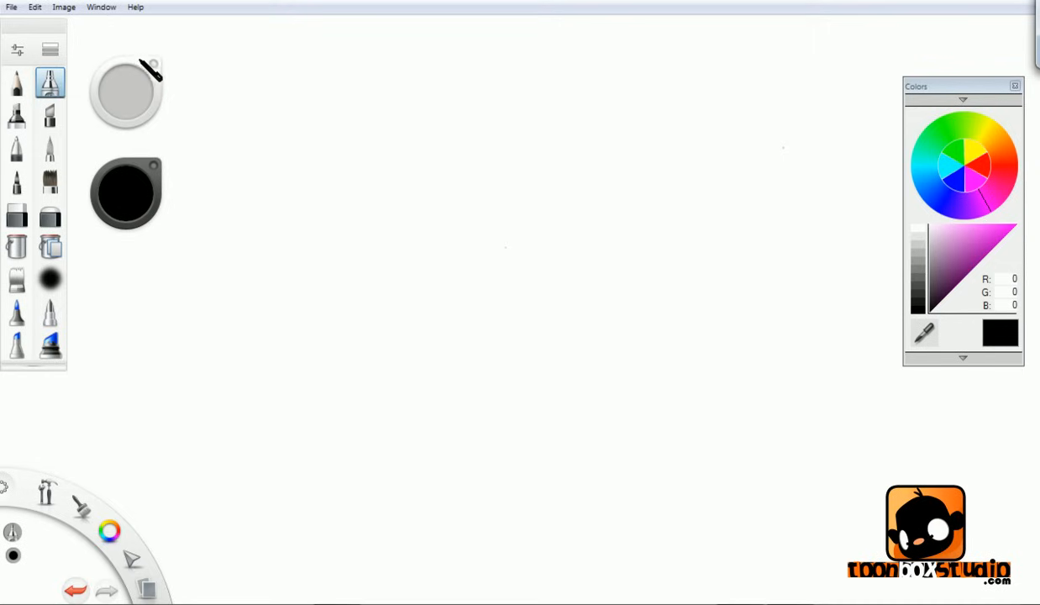
left_click_drag(139, 172, 143, 159)
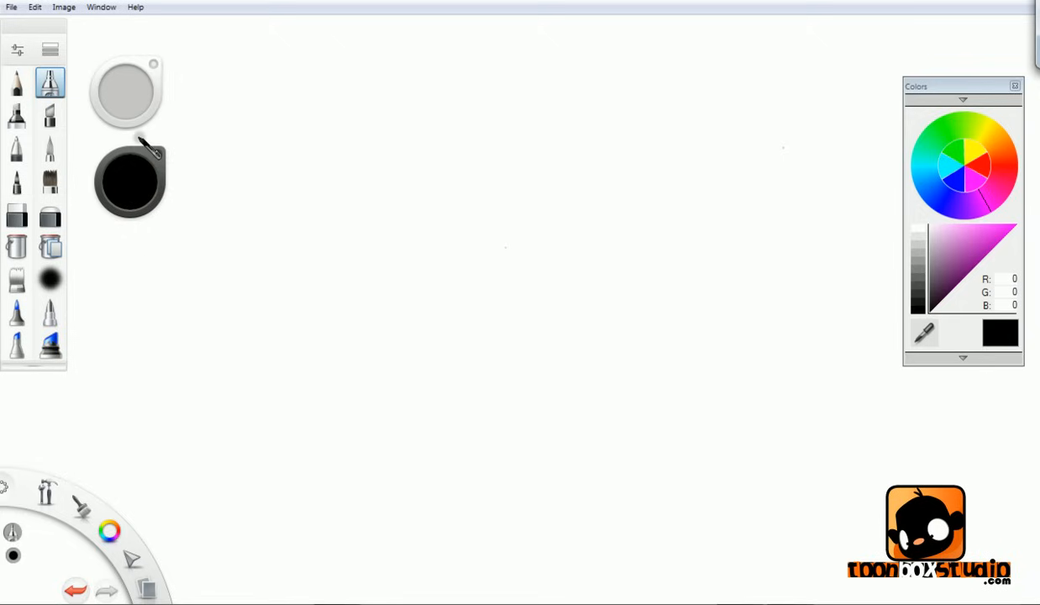
left_click_drag(131, 147, 129, 137)
- Choose the pointed paintbrush, move the brush puck onto the canvas, enlarge the brush with it and draw a very thick black zigzag
left_click(16, 82)
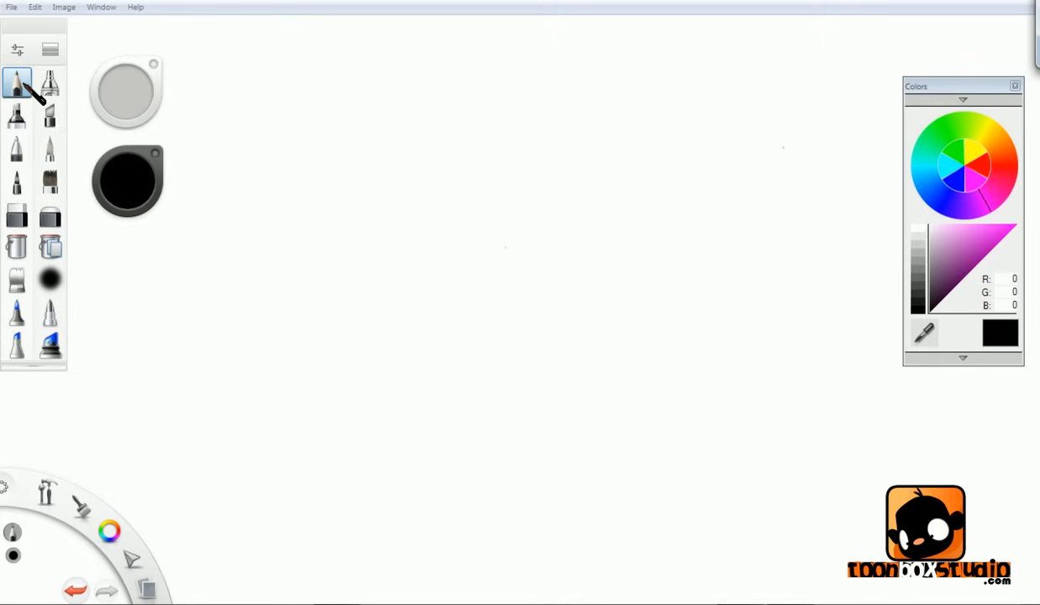
left_click(48, 149)
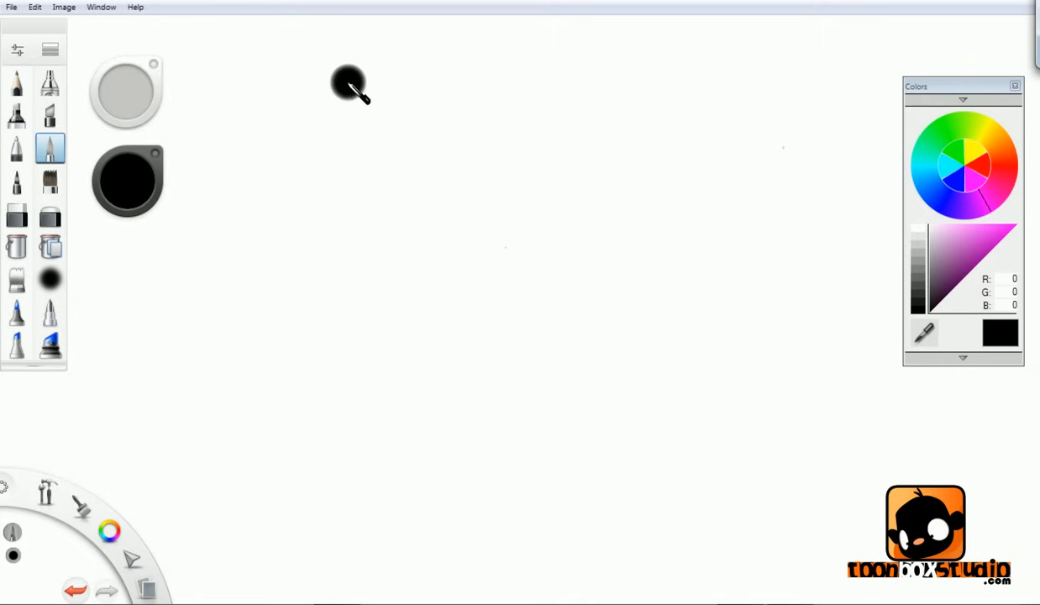
mouse_move(136, 91)
left_mouse_down()
mouse_move(190, 80)
mouse_move(501, 106)
mouse_move(513, 139)
left_mouse_up()
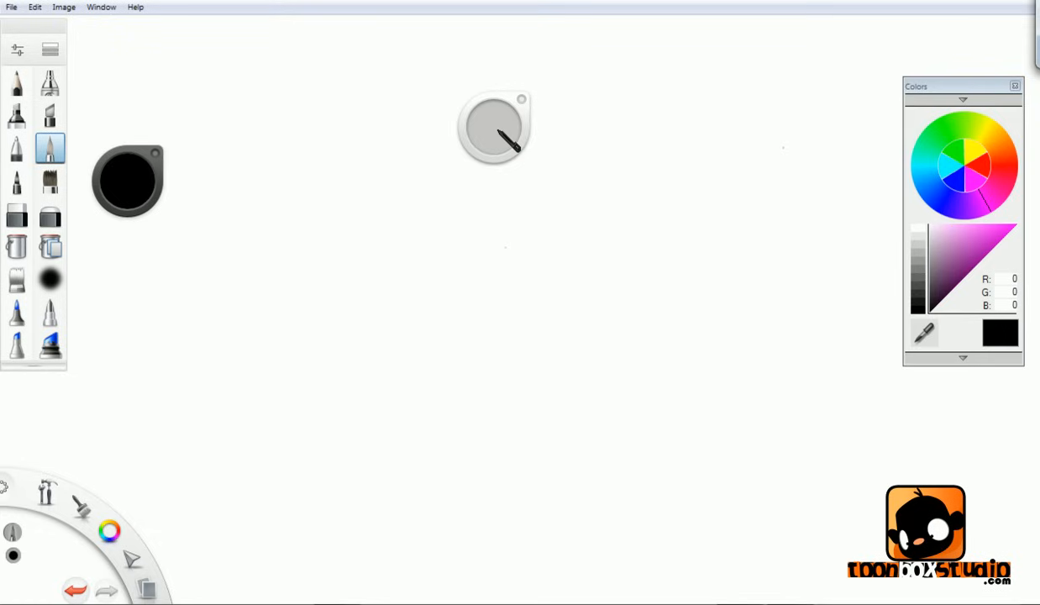
mouse_move(495, 128)
left_mouse_down()
mouse_move(599, 127)
mouse_move(328, 165)
mouse_move(694, 123)
mouse_move(404, 165)
mouse_move(680, 126)
mouse_move(467, 163)
mouse_move(696, 128)
mouse_move(683, 125)
left_mouse_up()
mouse_move(592, 179)
left_mouse_down()
mouse_move(536, 286)
mouse_move(580, 288)
left_mouse_up()
- Shrink the brush with the puck for a thin zigzag, and enlarge it slightly for a medium-thick zigzag beside the black shape
left_click_drag(494, 126, 487, 128)
left_click_drag(454, 209, 488, 413)
left_click(494, 126)
left_click_drag(517, 172, 500, 422)
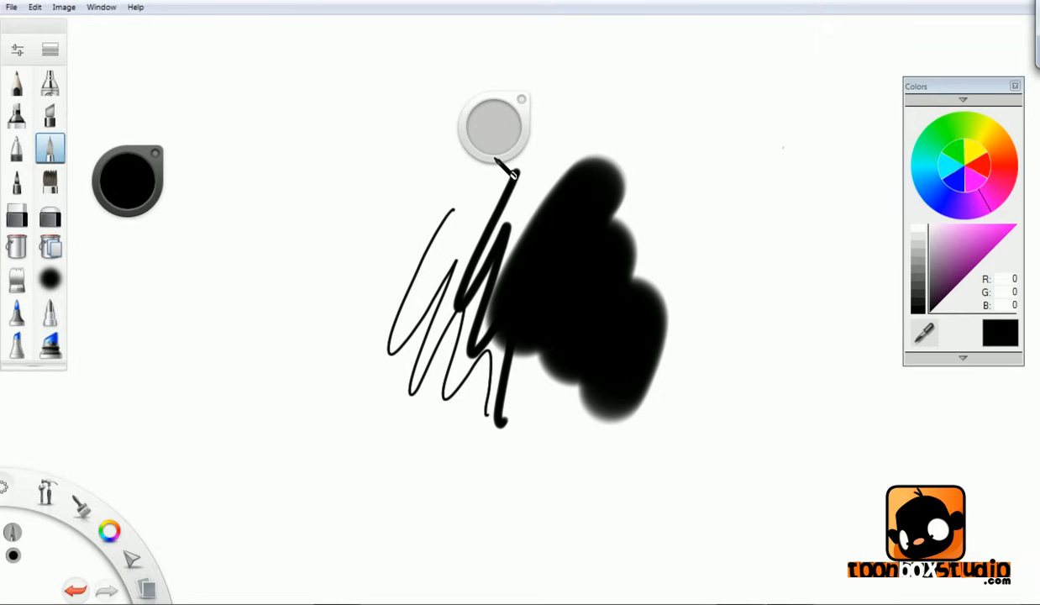
- Undo the three black zigzags, readjust the brush size with the puck and return the puck above the color puck
key("ctrl+z")
key("ctrl+z")
key("ctrl+z")
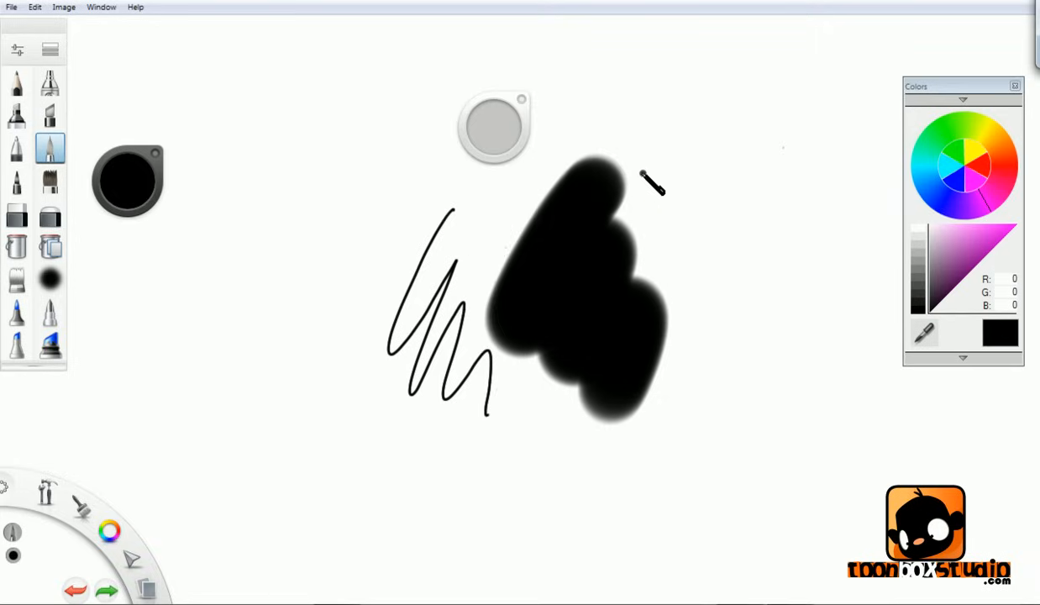
left_click_drag(514, 141, 562, 127)
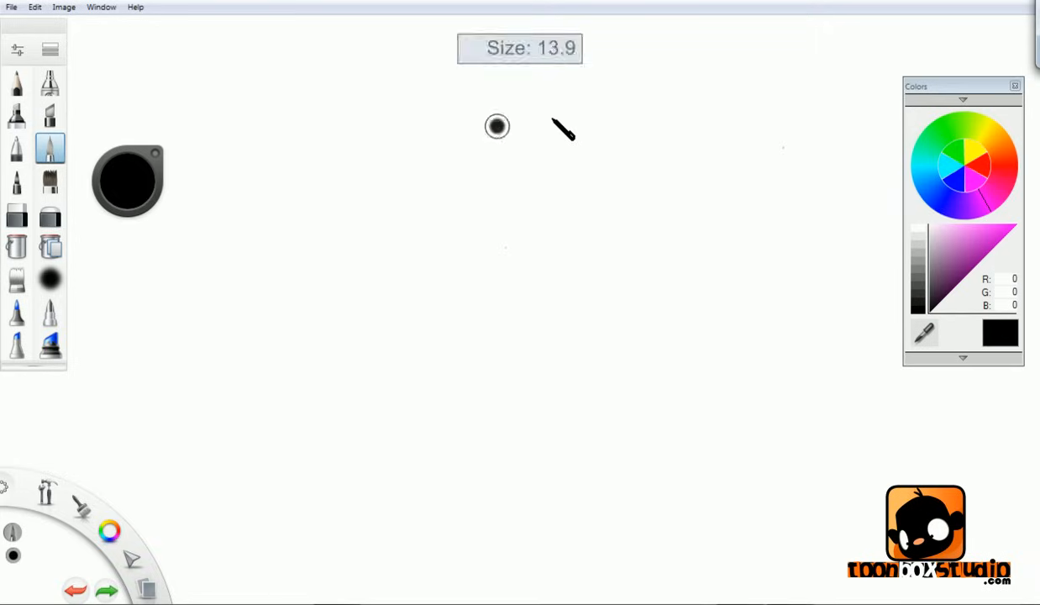
mouse_move(518, 101)
left_mouse_down()
mouse_move(177, 50)
mouse_move(140, 58)
left_mouse_up()
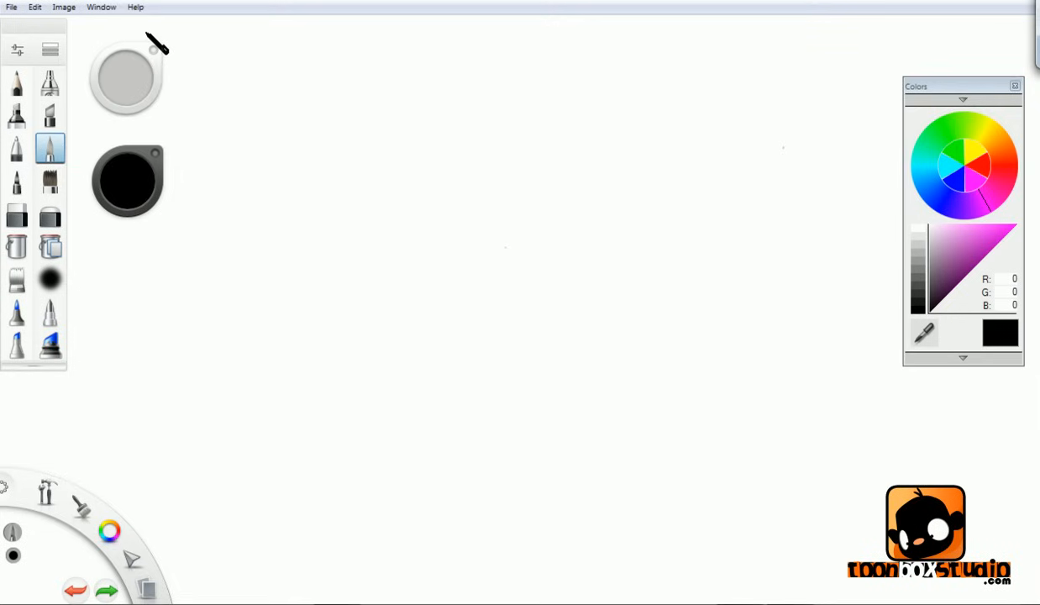
- Draw two test strokes across the empty canvas and undo both
left_click_drag(556, 119, 698, 341)
left_click_drag(367, 186, 479, 410)
key("ctrl+z")
key("ctrl+z")
- In the brush preferences, set the Brush Puck to change both brush size and opacity and apply the setting
left_click(37, 8)
left_click(72, 252)
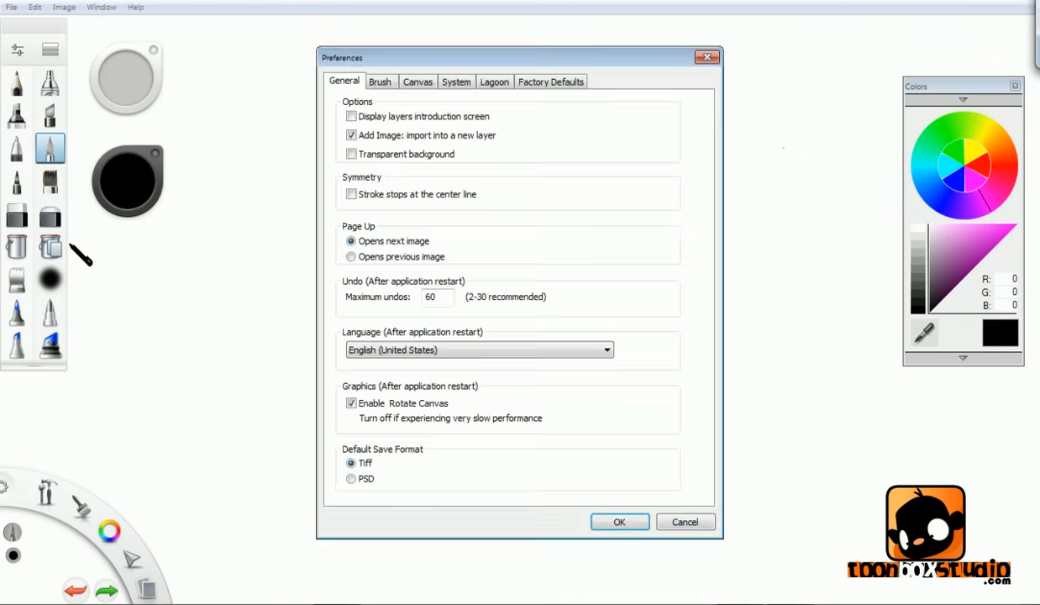
left_click(382, 84)
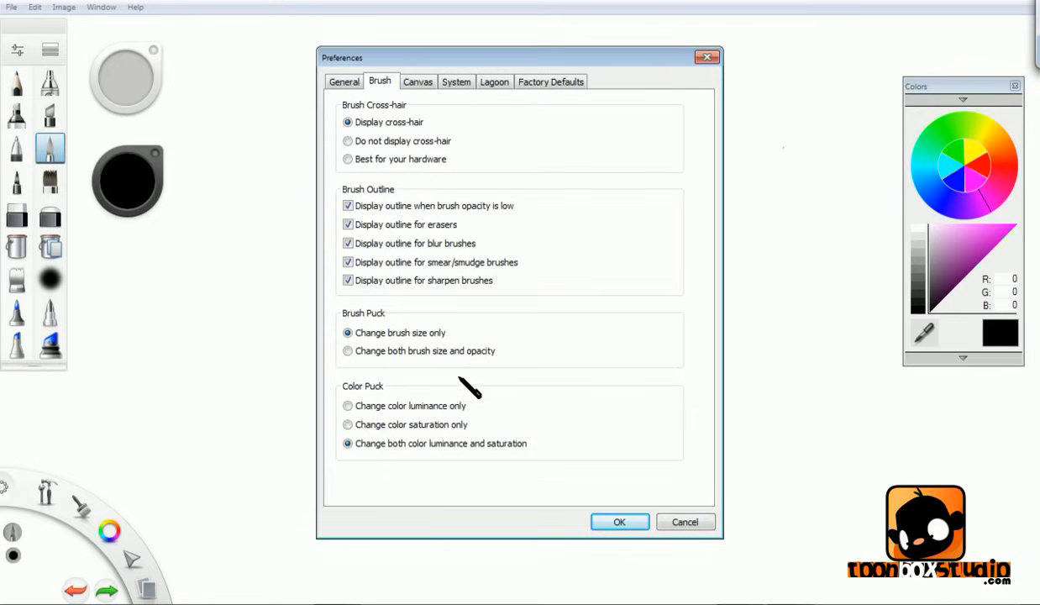
left_click(348, 352)
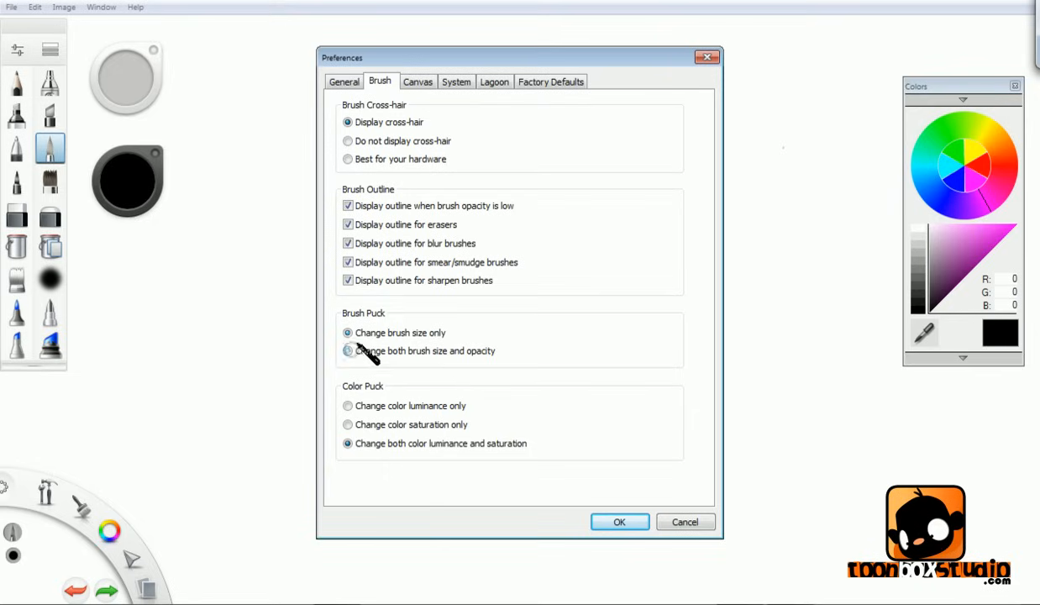
left_click(626, 522)
- Move the brush puck onto the canvas and use the color puck to set an orange-red color (R 255, G 34, B 0)
mouse_move(137, 48)
left_mouse_down()
mouse_move(295, 74)
mouse_move(433, 140)
left_mouse_up()
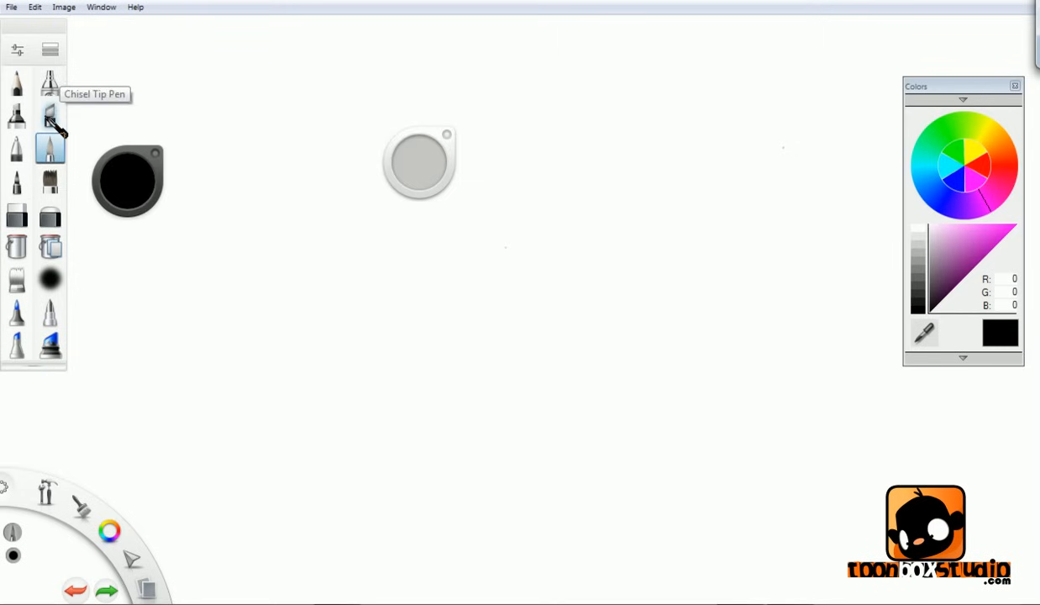
left_click(126, 170)
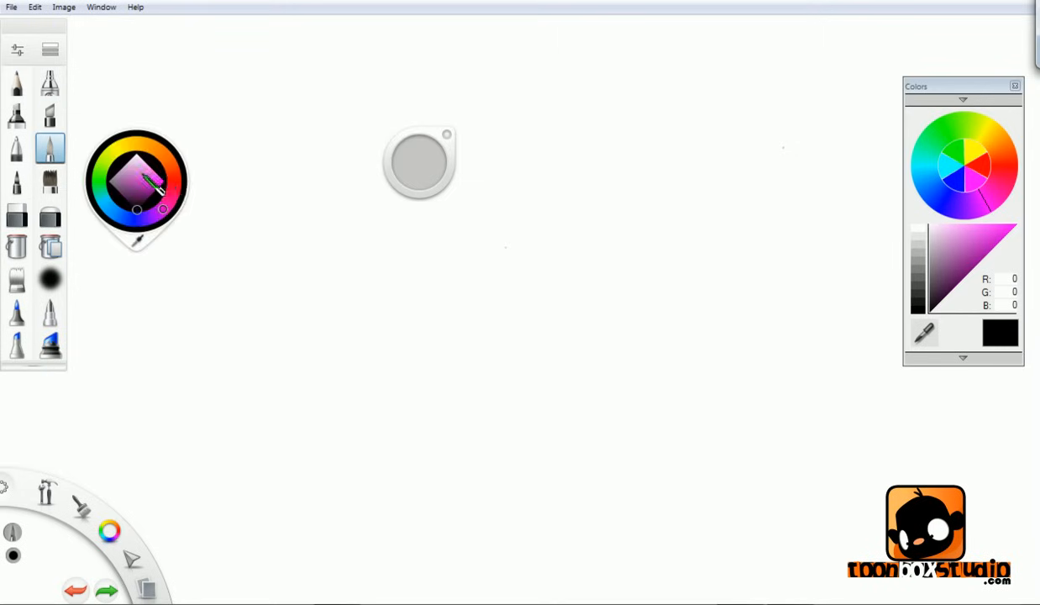
left_click(145, 174)
left_click(173, 172)
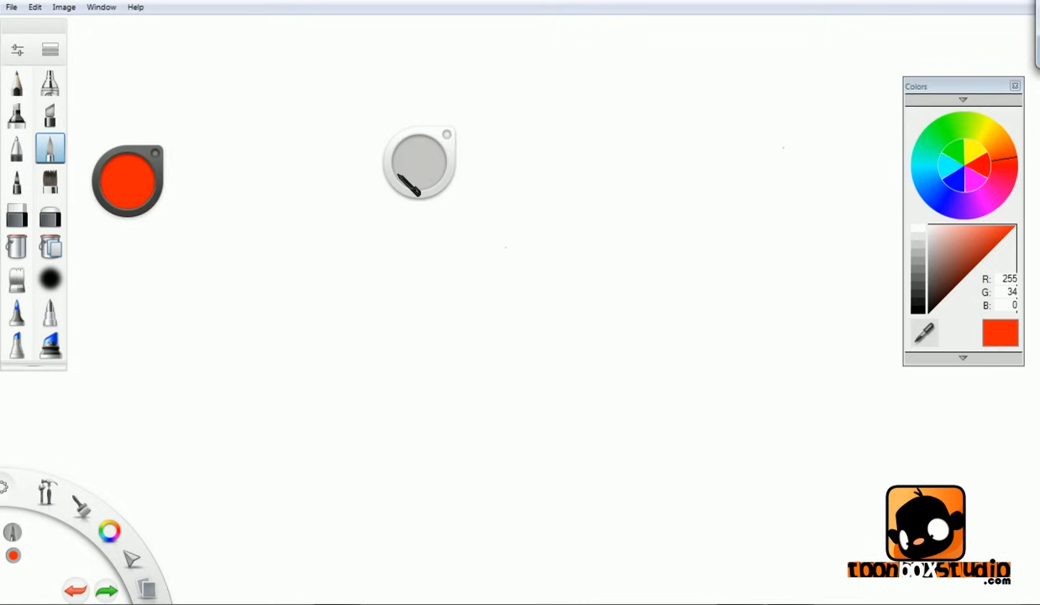
- Adjust brush size and opacity with the brush puck and draw a slightly transparent orange-red zigzag near mid-canvas
mouse_move(408, 143)
left_mouse_down()
mouse_move(420, 160)
mouse_move(508, 161)
mouse_move(445, 166)
mouse_move(514, 162)
left_mouse_up()
mouse_move(420, 167)
left_mouse_down()
mouse_move(419, 263)
mouse_move(426, 137)
mouse_move(425, 274)
mouse_move(436, 64)
mouse_move(437, 89)
left_mouse_up()
left_click_drag(415, 163, 418, 148)
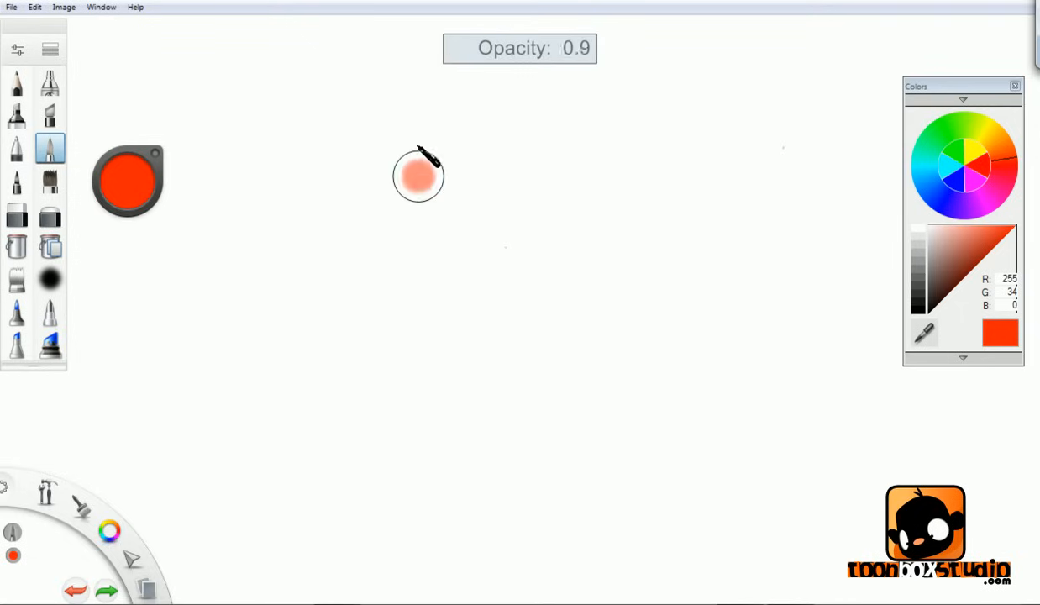
left_click_drag(423, 111, 401, 203)
mouse_move(539, 158)
left_mouse_down()
mouse_move(499, 297)
mouse_move(660, 420)
left_mouse_up()
- Lower the opacity with the puck for a very faint zigzag, and raise it to full for a solid orange-red zigzag
left_click_drag(420, 164, 421, 275)
mouse_move(647, 217)
left_mouse_down()
mouse_move(653, 324)
mouse_move(776, 441)
left_mouse_up()
mouse_move(437, 175)
left_mouse_down()
mouse_move(441, 103)
mouse_move(425, 170)
mouse_move(426, 112)
mouse_move(441, 34)
left_mouse_up()
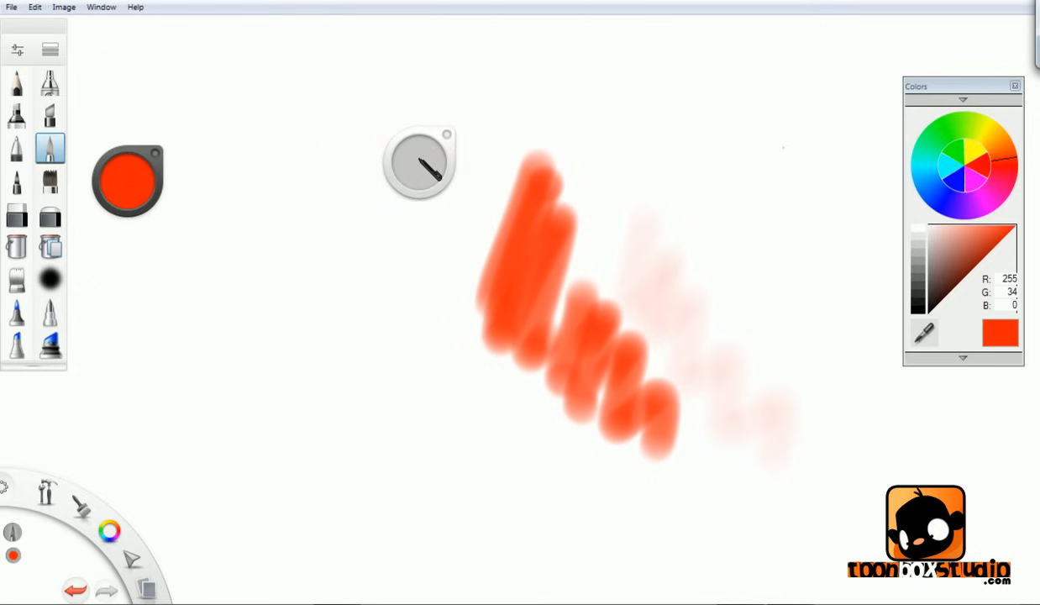
left_click_drag(413, 163, 385, 187)
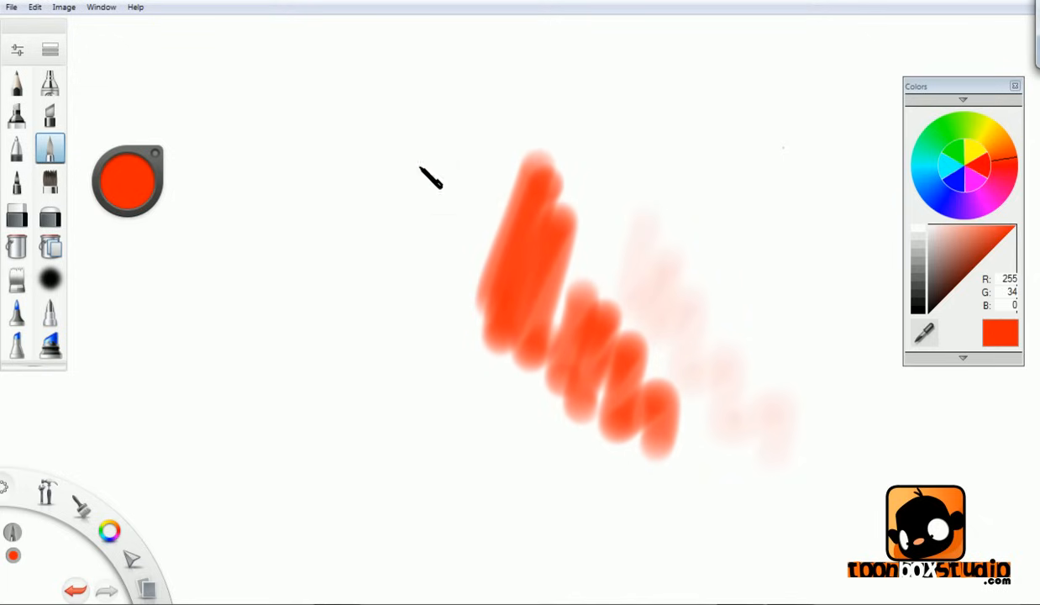
mouse_move(441, 217)
left_mouse_down()
mouse_move(436, 262)
mouse_move(495, 367)
mouse_move(590, 426)
left_mouse_up()
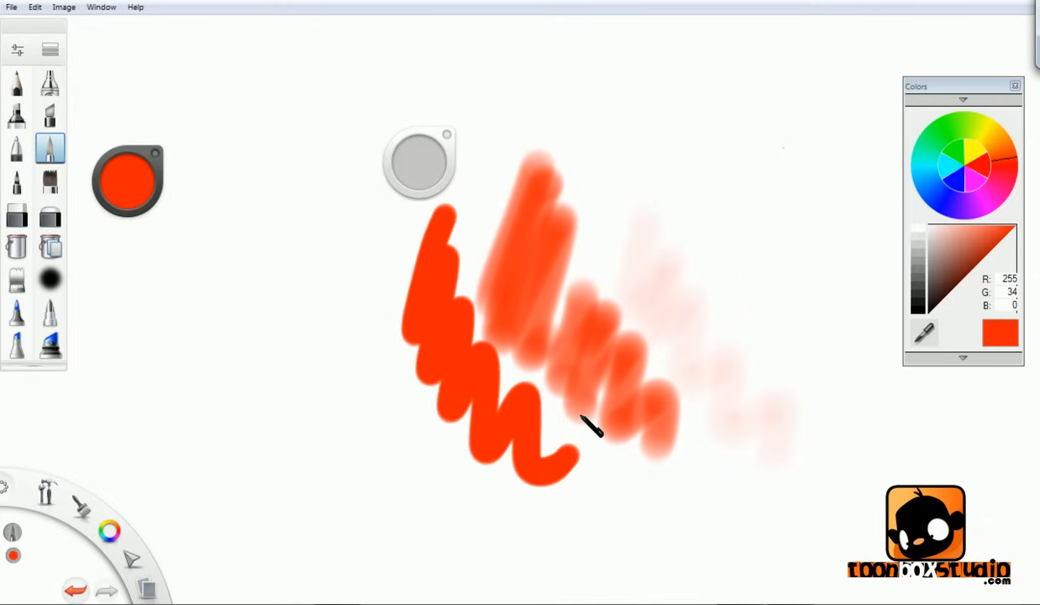
- Undo all the orange-red test strokes and move the brush puck back above the color puck
key("ctrl+z")
key("ctrl+z")
key("ctrl+z")
key("ctrl+z")
key("ctrl+z")
key("ctrl+z")
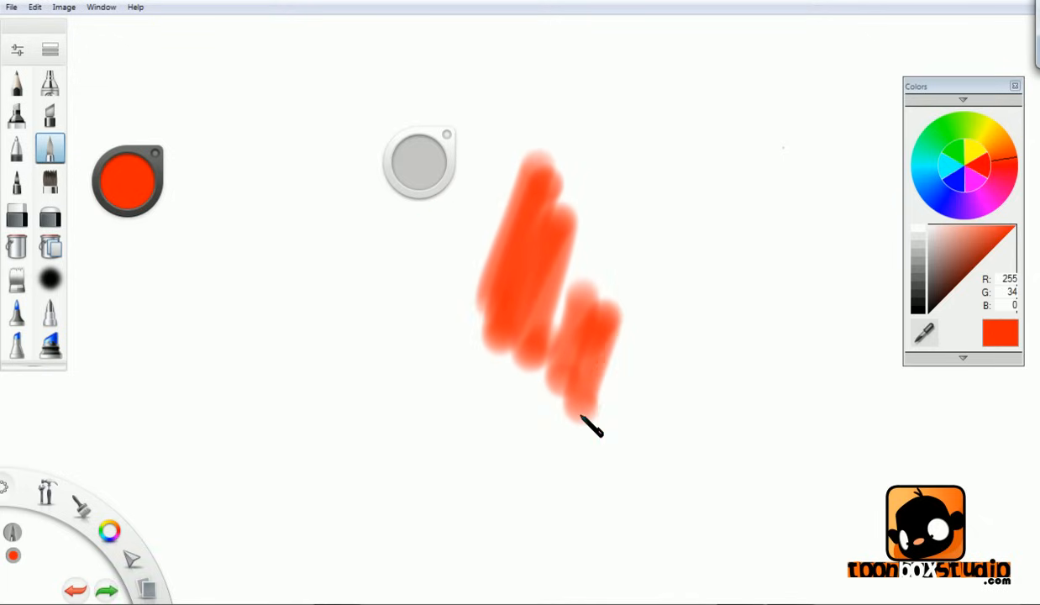
key("ctrl+z")
mouse_move(422, 132)
left_mouse_down()
mouse_move(356, 102)
mouse_move(119, 57)
left_mouse_up()
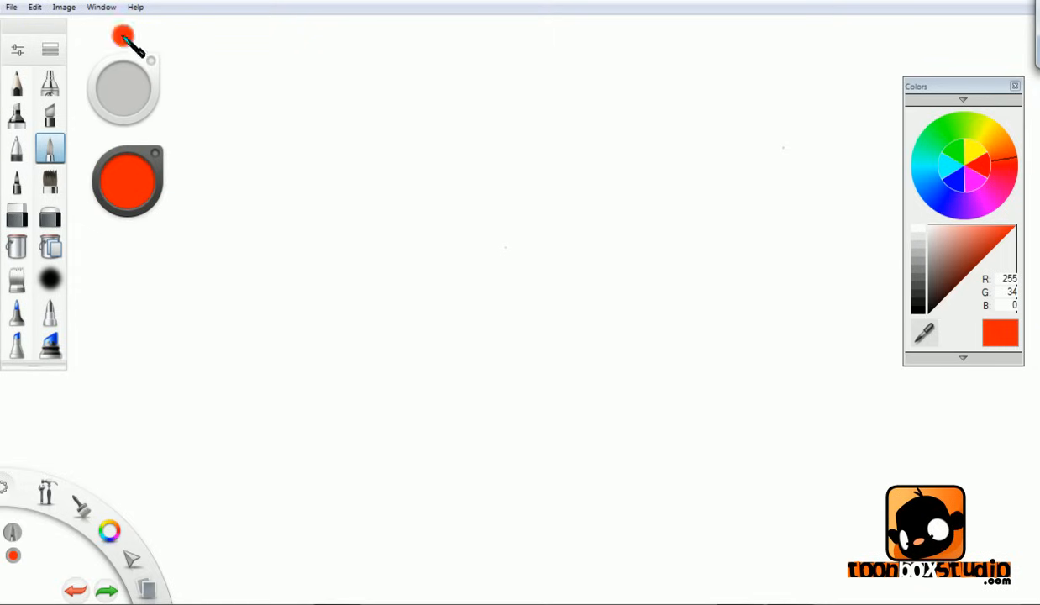
- Set the brush puck to change brush size only in the Brush preferences and reselect the paintbrush
left_click(34, 6)
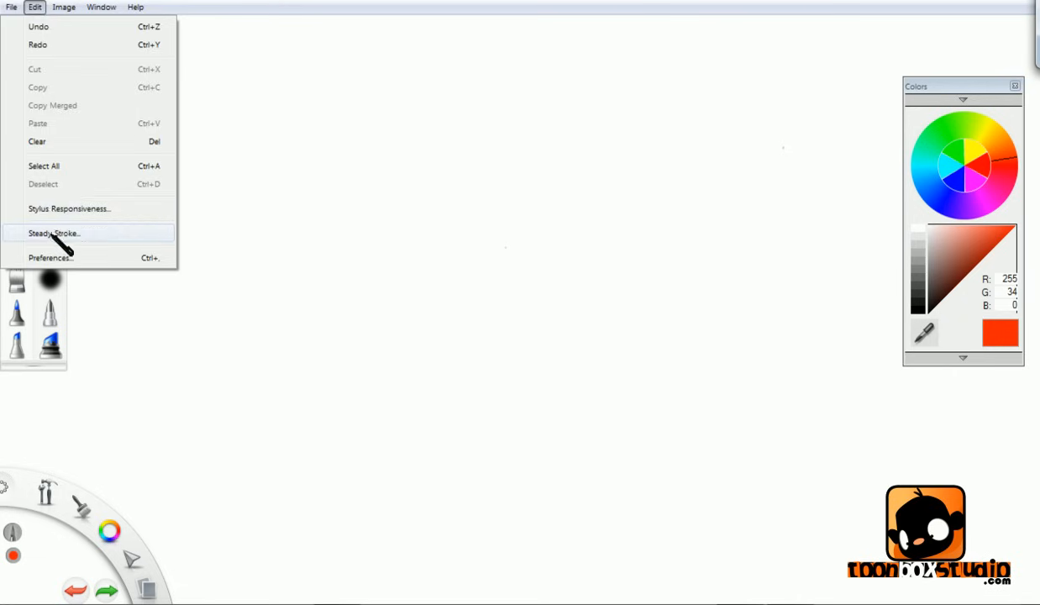
left_click(67, 257)
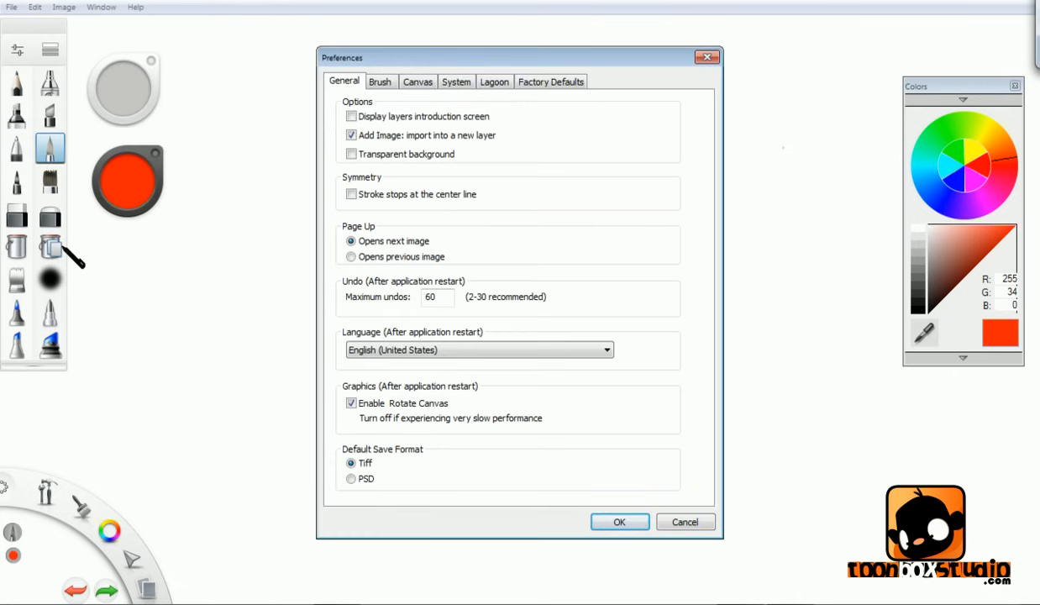
left_click(379, 82)
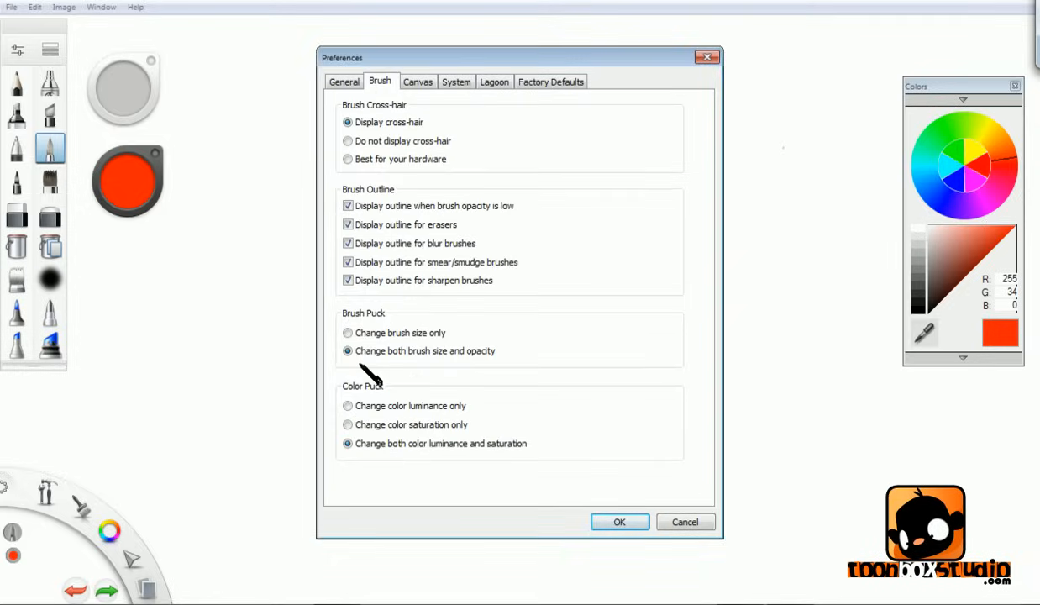
left_click(355, 330)
left_click(619, 520)
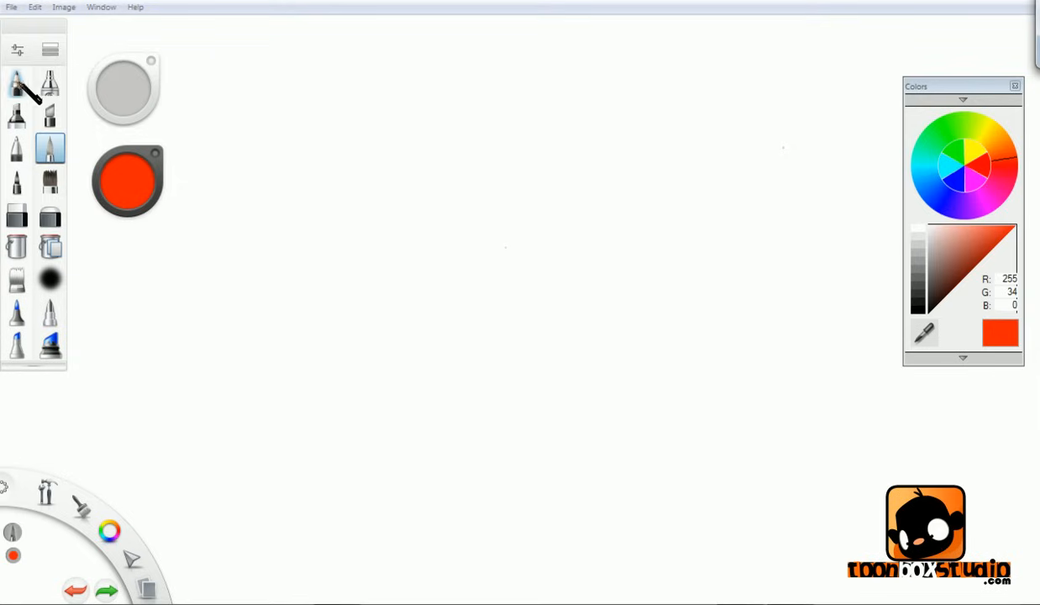
left_click(18, 83)
left_click(53, 148)
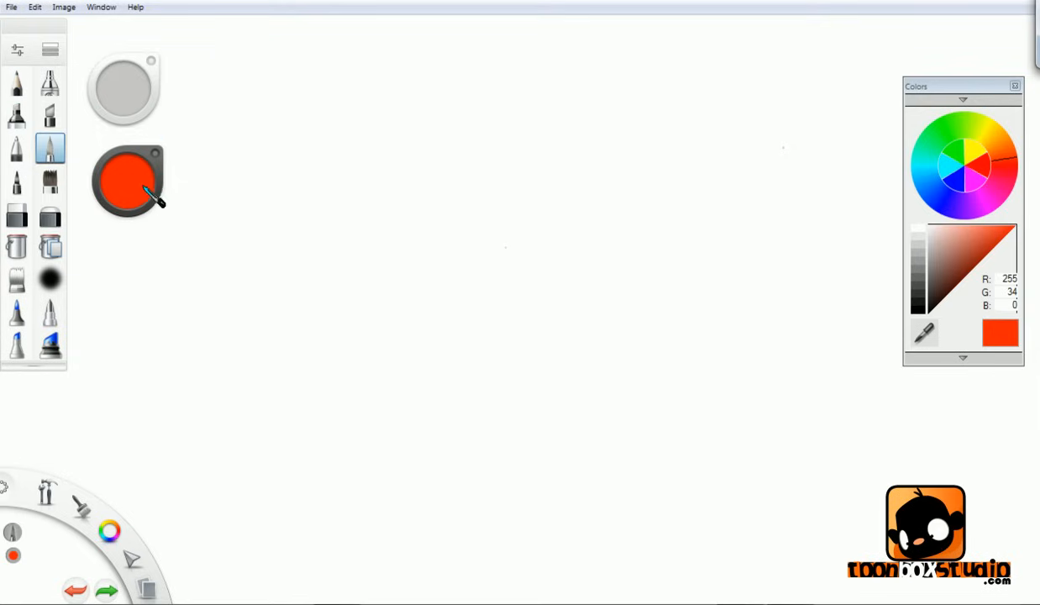
- Move the color puck to the upper middle of the canvas and use it to choose magenta (R 227, G 0, B 255)
left_click_drag(126, 154, 428, 215)
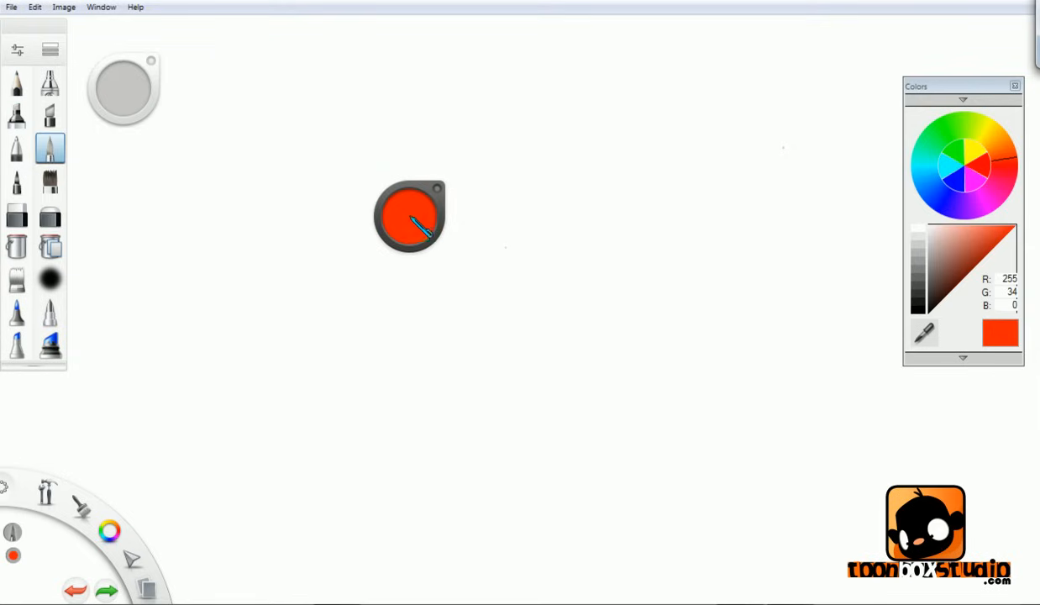
left_click(413, 219)
left_click(403, 212)
left_click_drag(454, 213, 443, 245)
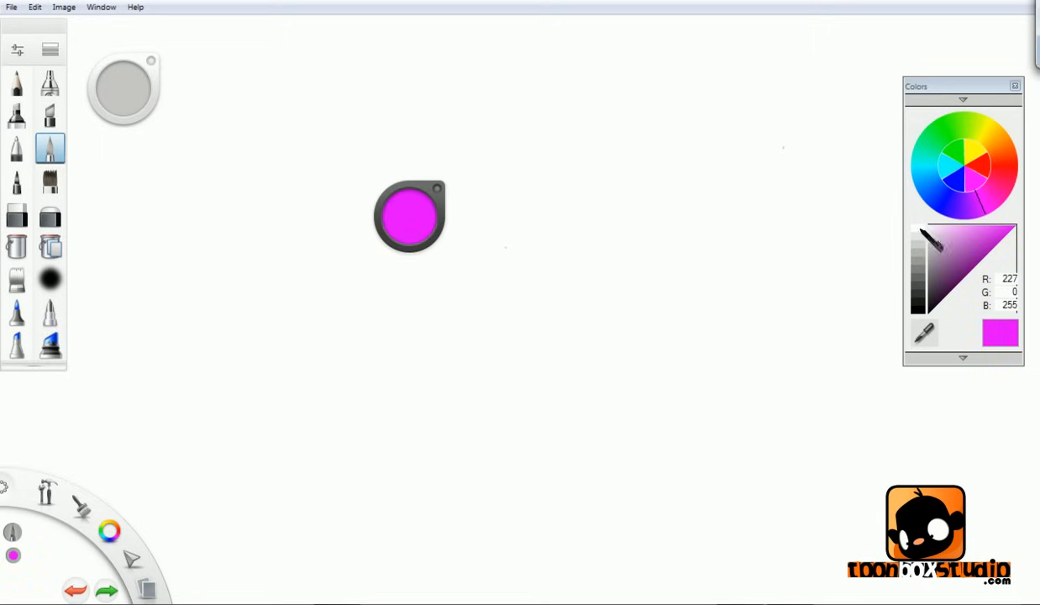
- Vary the magenta's saturation and luminance with the color puck, ending on neutral gray (R 145, G 145, B 145)
mouse_move(418, 220)
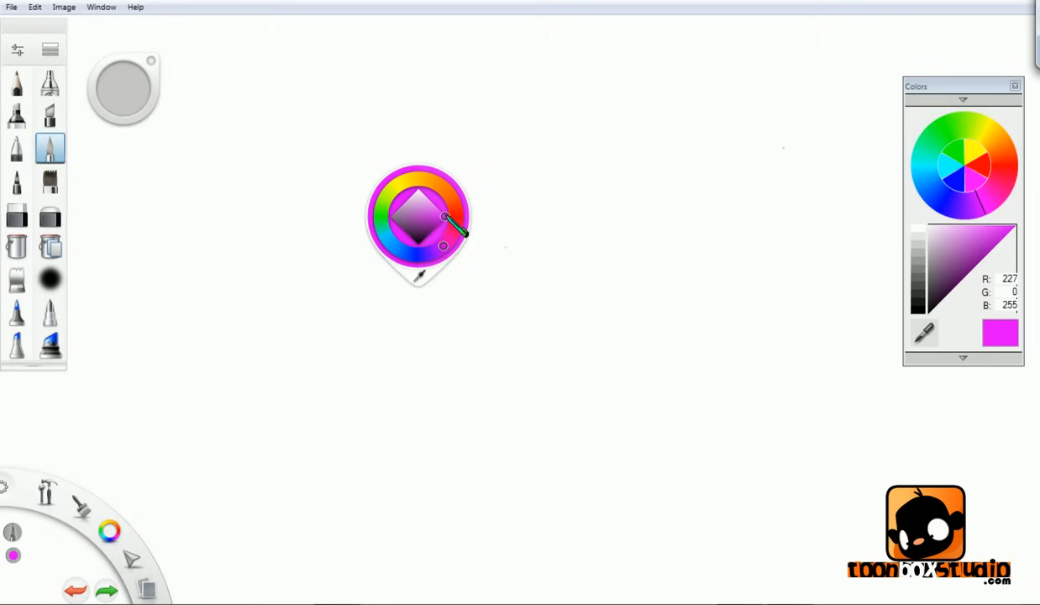
left_click_drag(444, 217, 447, 214)
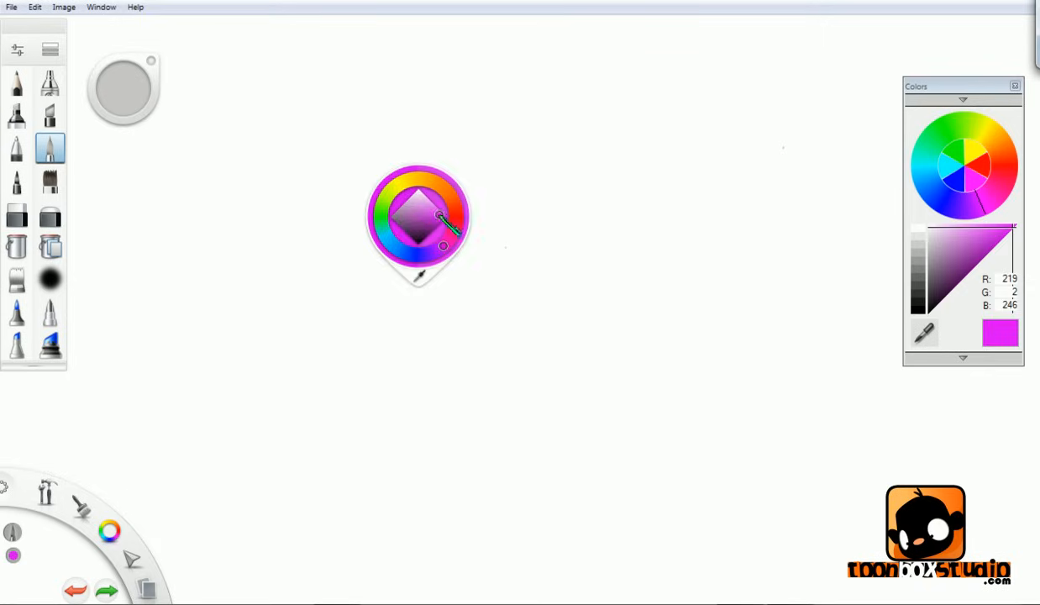
left_click(438, 217)
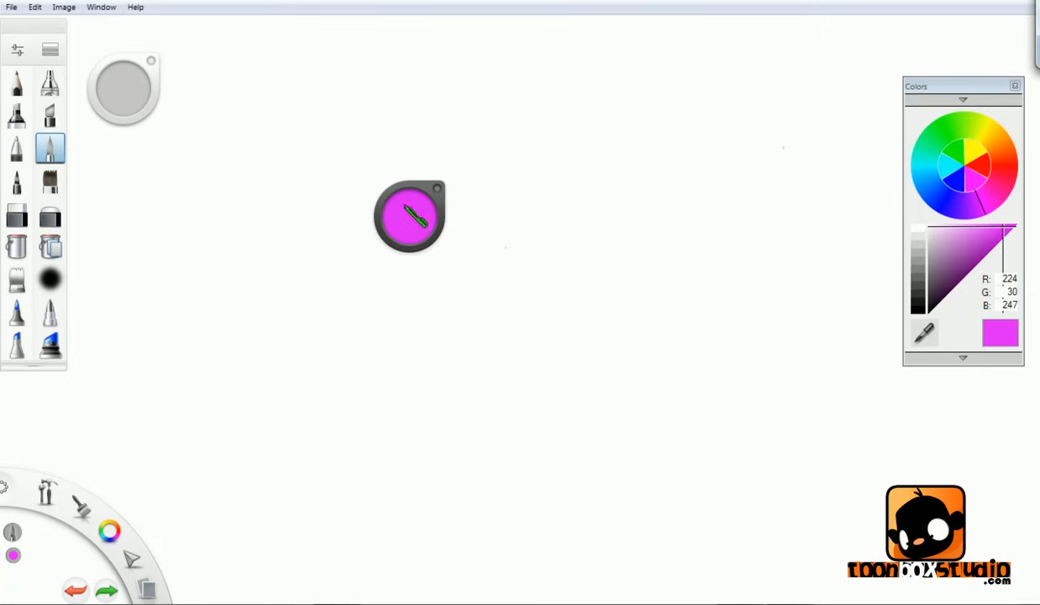
left_click_drag(411, 238, 419, 273)
left_click_drag(410, 209, 410, 263)
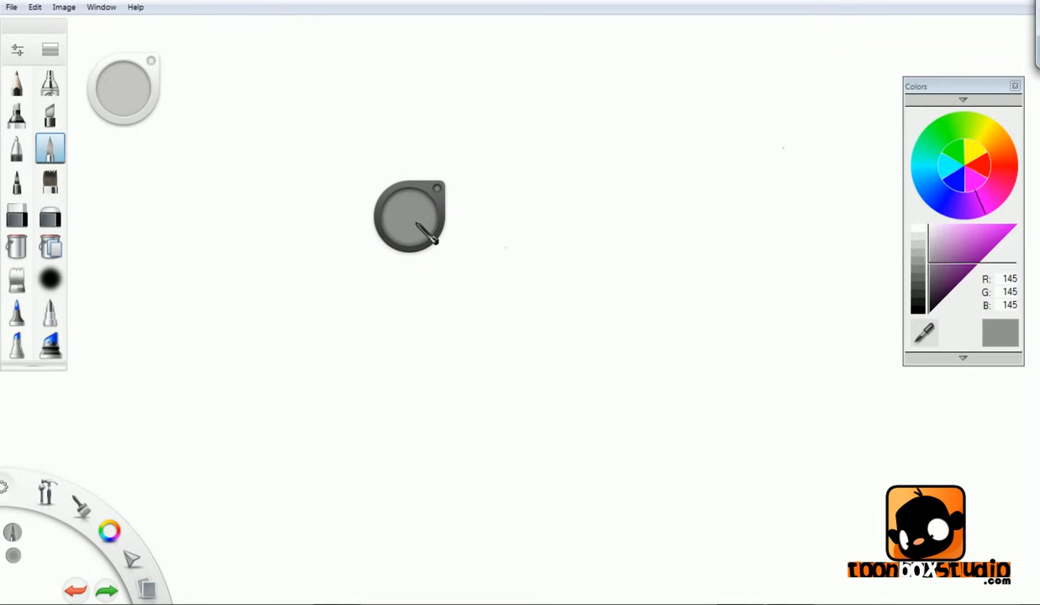
- Bring back magenta with the color puck, paint a dab beside it, and lighten the color to R 235, G 73, B 255
left_click(416, 223)
mouse_move(430, 180)
left_mouse_down()
mouse_move(448, 204)
mouse_move(404, 289)
left_mouse_up()
left_click(487, 194)
mouse_move(417, 212)
left_mouse_down()
mouse_move(409, 281)
mouse_move(417, 178)
left_mouse_up()
left_click_drag(414, 223, 423, 180)
left_click_drag(414, 220, 432, 153)
left_click(473, 209)
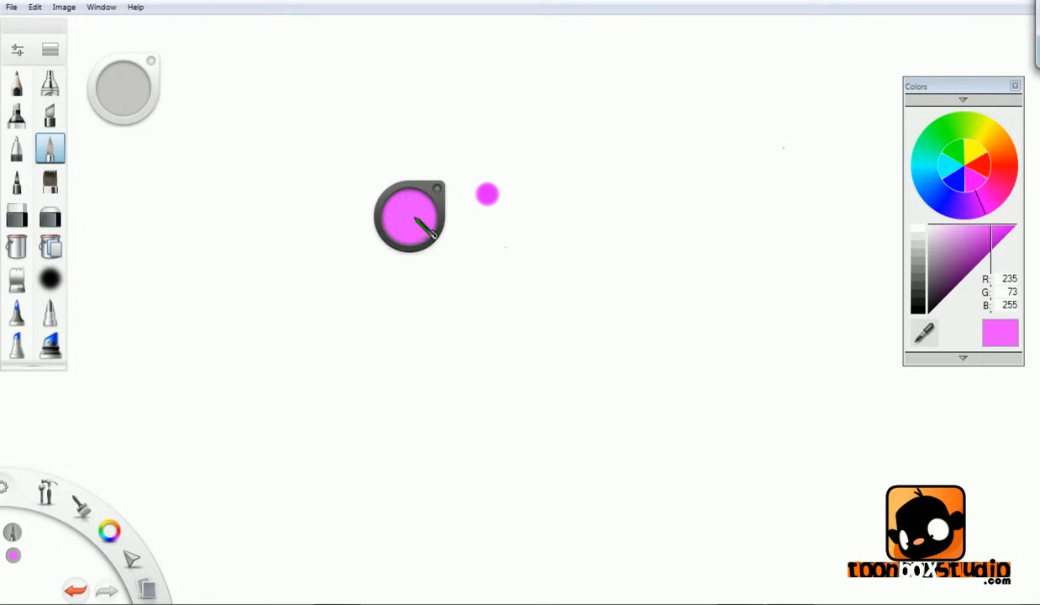
- Readjust the magenta's luminance with the color puck, paint test dabs below the first one, and undo the last dab
left_click_drag(418, 217, 409, 164)
left_click(476, 217)
left_click(442, 220)
left_click(474, 234)
key("ctrl+z")
- Soften the color to light magenta (R 236, G 92, B 254), paint a dab farther from the puck, and undo all test dabs
left_click_drag(411, 204, 451, 213)
left_click_drag(415, 210, 321, 240)
left_click_drag(394, 223, 854, 230)
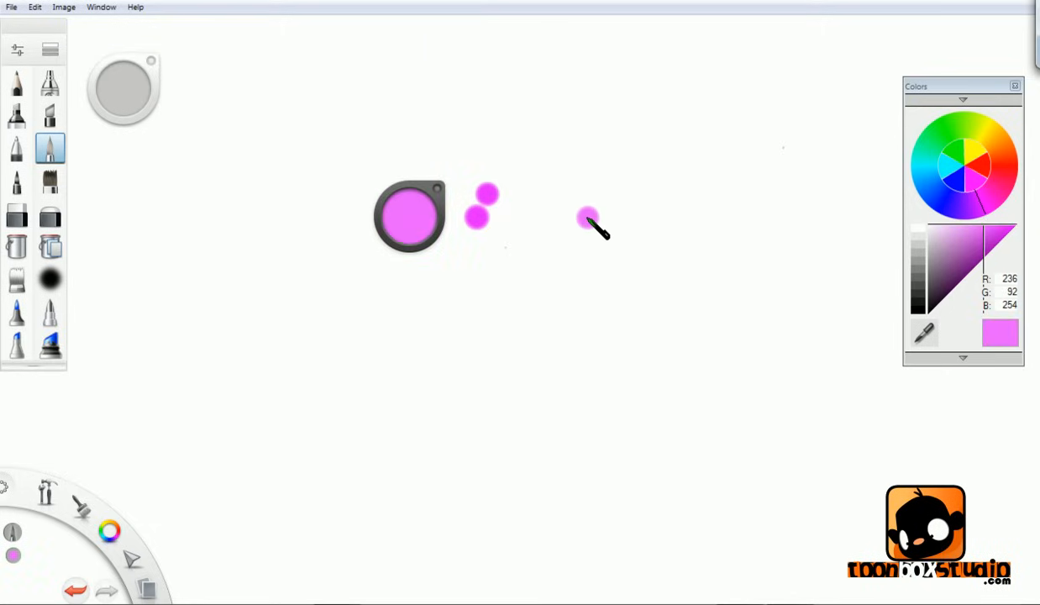
key("ctrl")
- Select the pencil, return the color puck below the brush puck, and darken its color to deep purple (R 47, G 0, B 53)
left_click(17, 82)
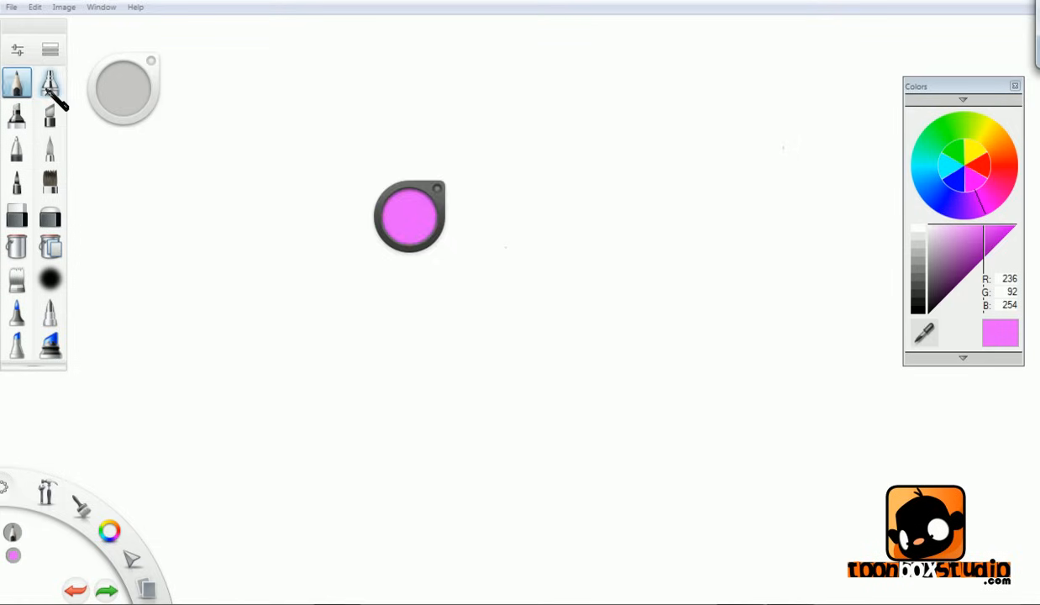
left_click_drag(416, 187, 137, 156)
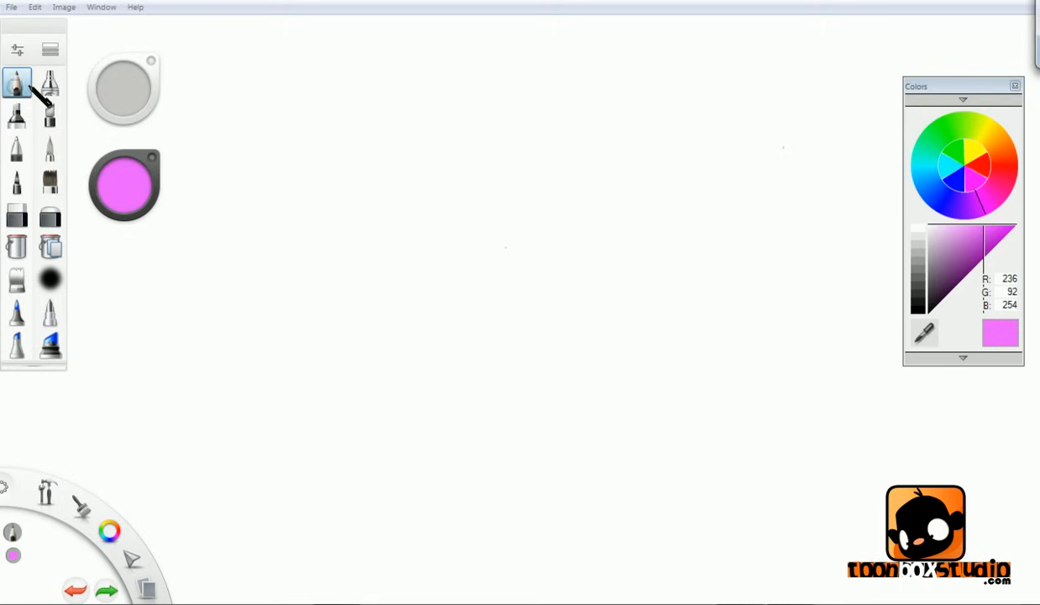
left_click_drag(132, 195, 147, 171)
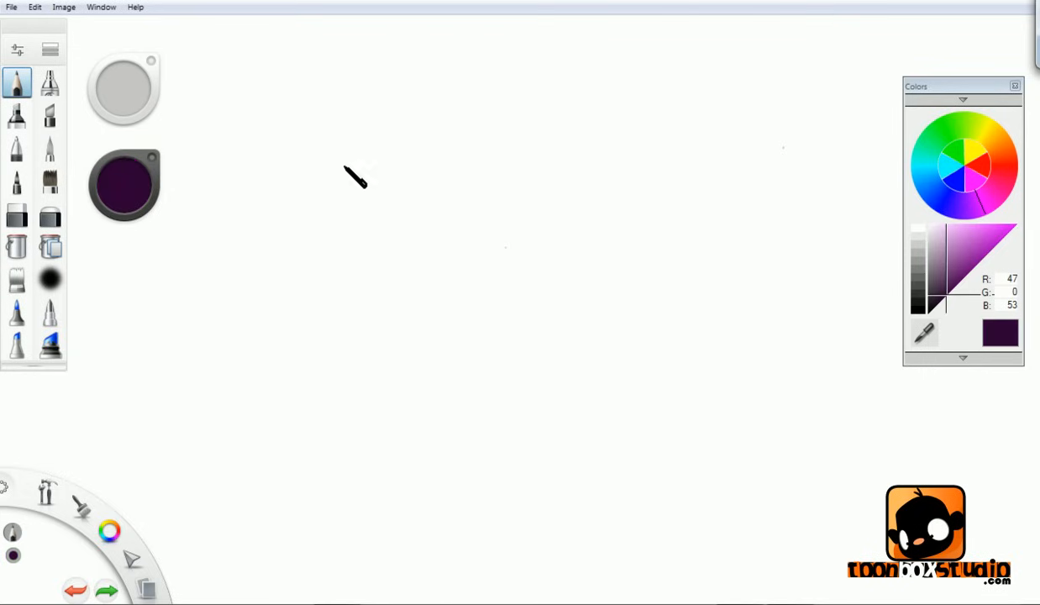
- Circle both pucks and draw arrows pointing to the brush palette, the Lagoon, and the color editor
mouse_move(168, 48)
left_mouse_down()
mouse_move(88, 69)
mouse_move(178, 21)
left_mouse_up()
mouse_move(85, 288)
left_mouse_down()
mouse_move(82, 320)
mouse_move(86, 291)
mouse_move(93, 312)
mouse_move(211, 365)
left_mouse_up()
mouse_move(145, 491)
left_mouse_down()
mouse_move(192, 527)
mouse_move(172, 507)
mouse_move(248, 448)
left_mouse_up()
mouse_move(852, 271)
left_mouse_down()
mouse_move(855, 280)
mouse_move(702, 392)
left_mouse_up()
- Undo the circle and all the pointing arrows to clear the canvas
key("ctrl+z")
key("ctrl+z")
key("ctrl+z")
key("ctrl+z")
key("ctrl+z")
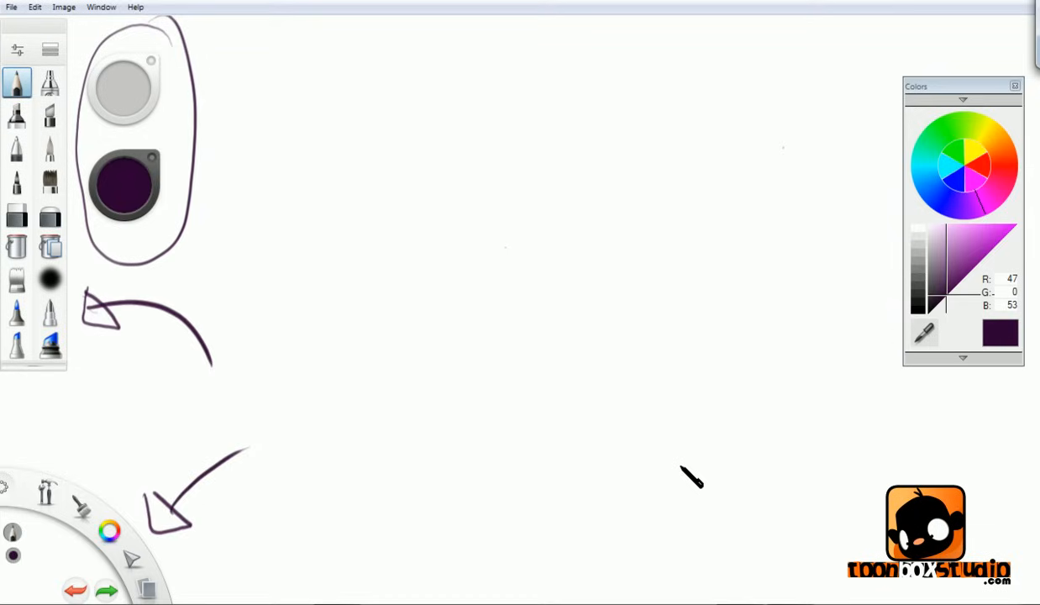
key("ctrl+z")
key("ctrl+z")
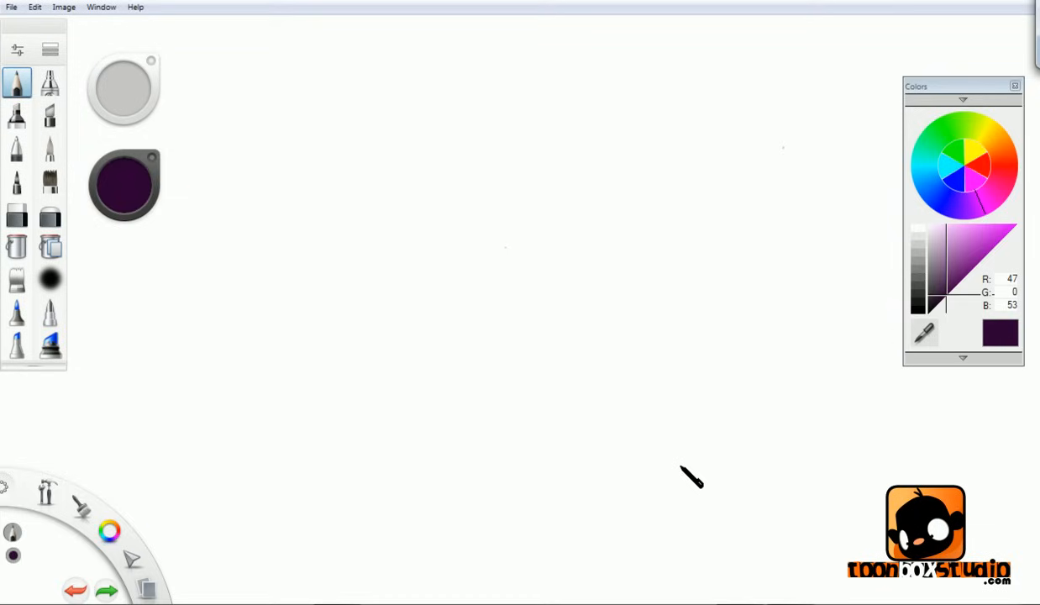
- Show the Toolbar and reposition it along the upper edge of the canvas, clear of the brush puck
left_click(101, 7)
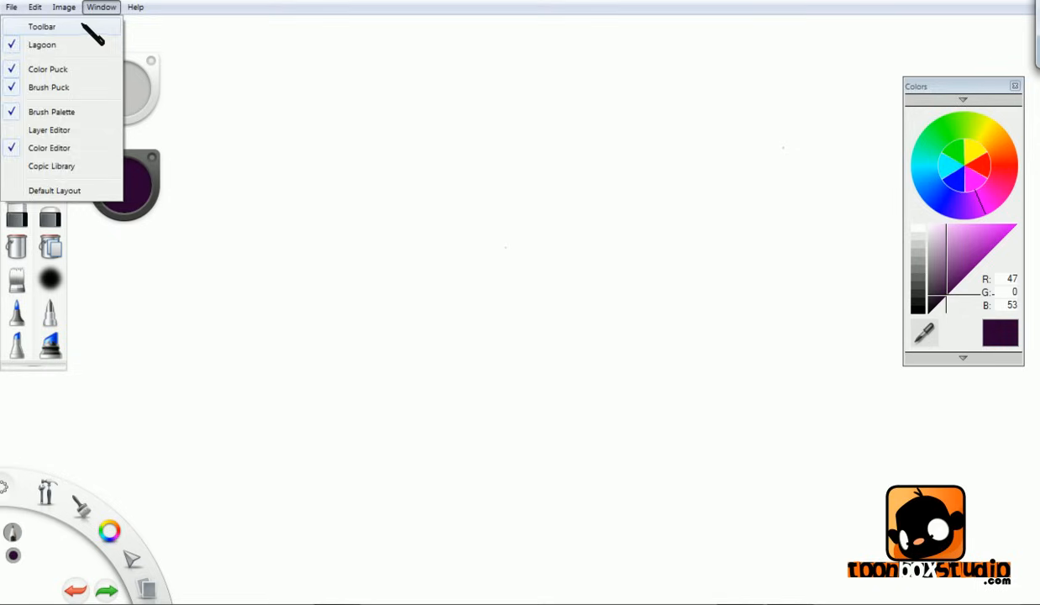
left_click(84, 25)
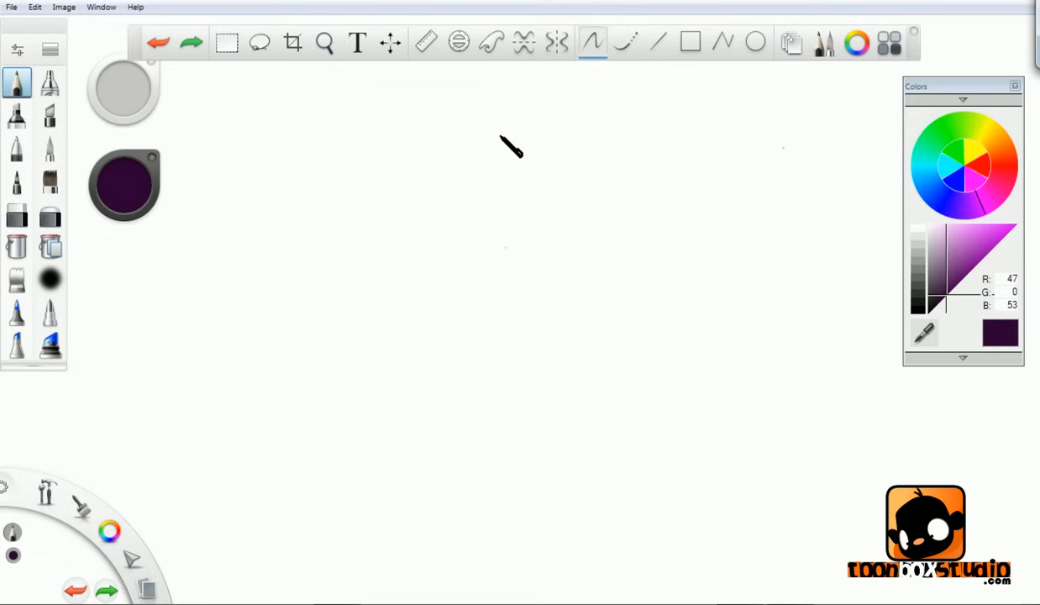
left_click_drag(137, 42, 168, 32)
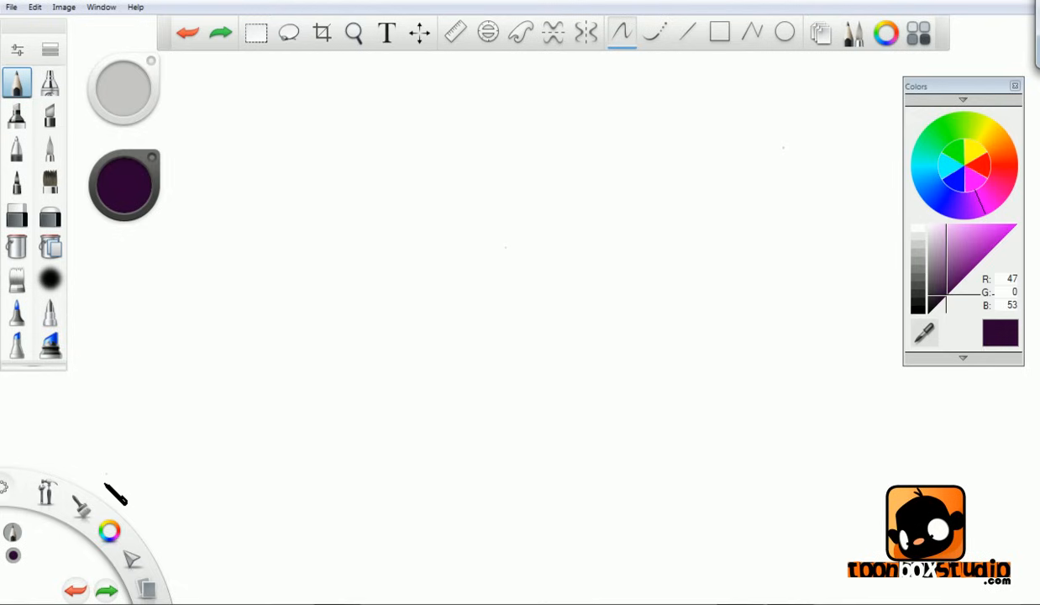
- View the edit commands, then redo the circle around the pucks and undo it again with the Toolbar
left_click(36, 8)
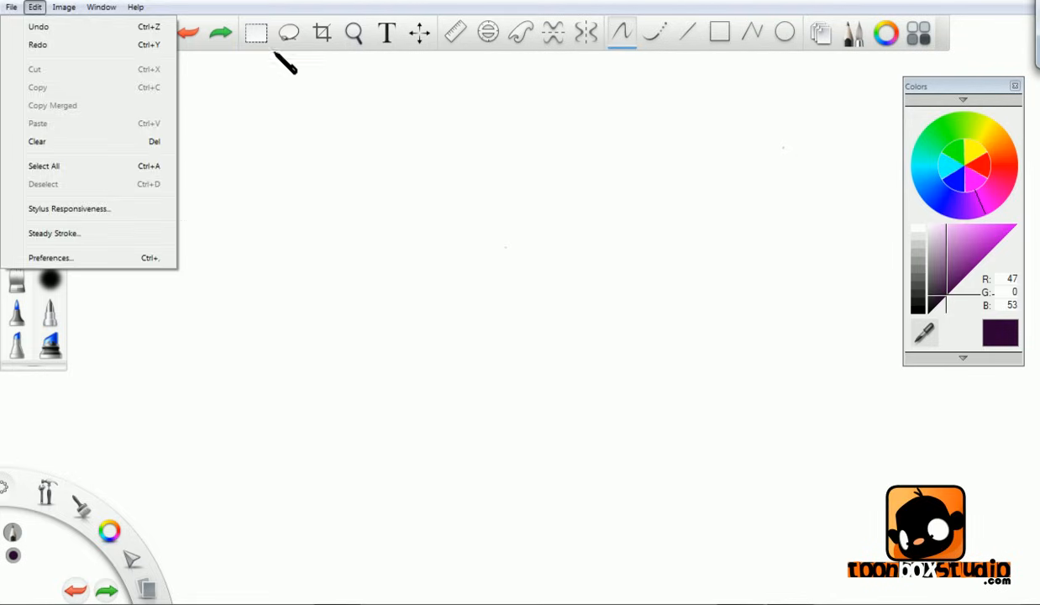
left_click(225, 35)
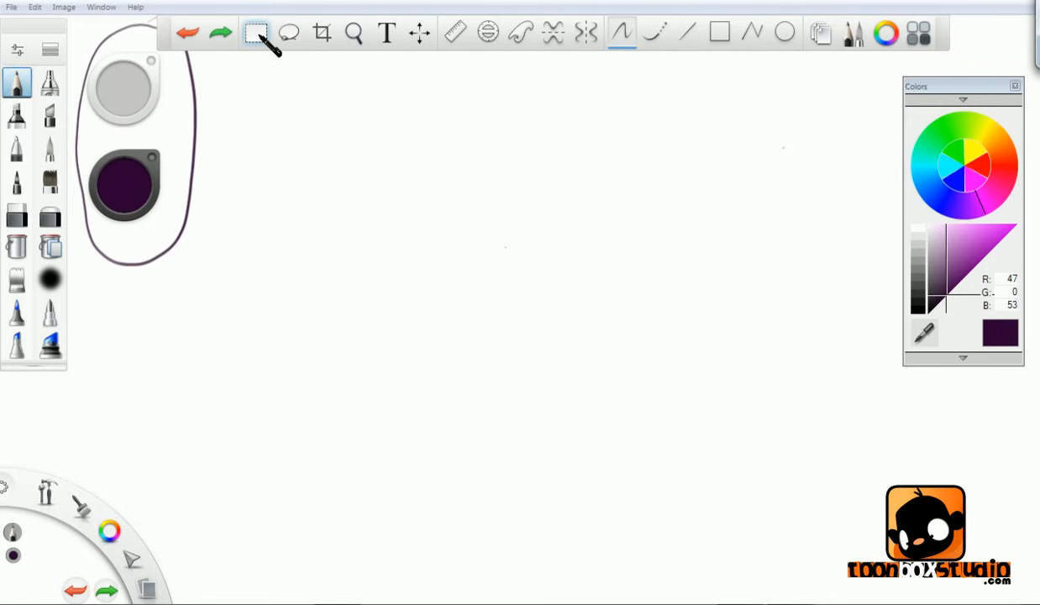
left_click(187, 33)
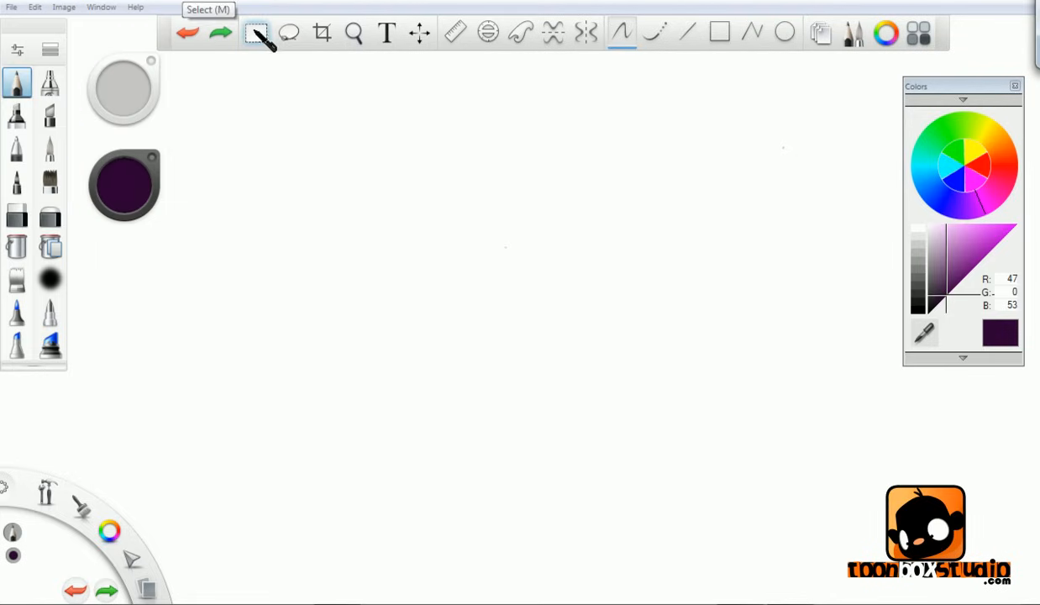
- Paint a thick dark purple zigzag mid-canvas with the paintbrush and select a rectangular area over it
left_click(50, 149)
mouse_move(479, 179)
left_mouse_down()
mouse_move(453, 272)
mouse_move(527, 228)
mouse_move(586, 386)
left_mouse_up()
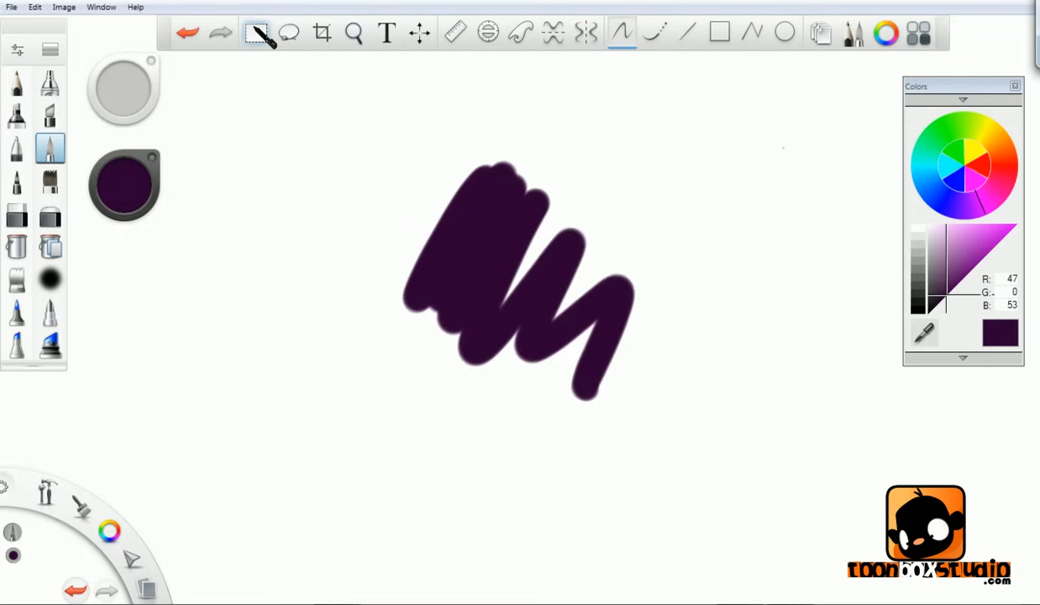
left_click(262, 34)
mouse_move(423, 190)
left_mouse_down()
mouse_move(595, 280)
mouse_move(593, 323)
left_mouse_up()
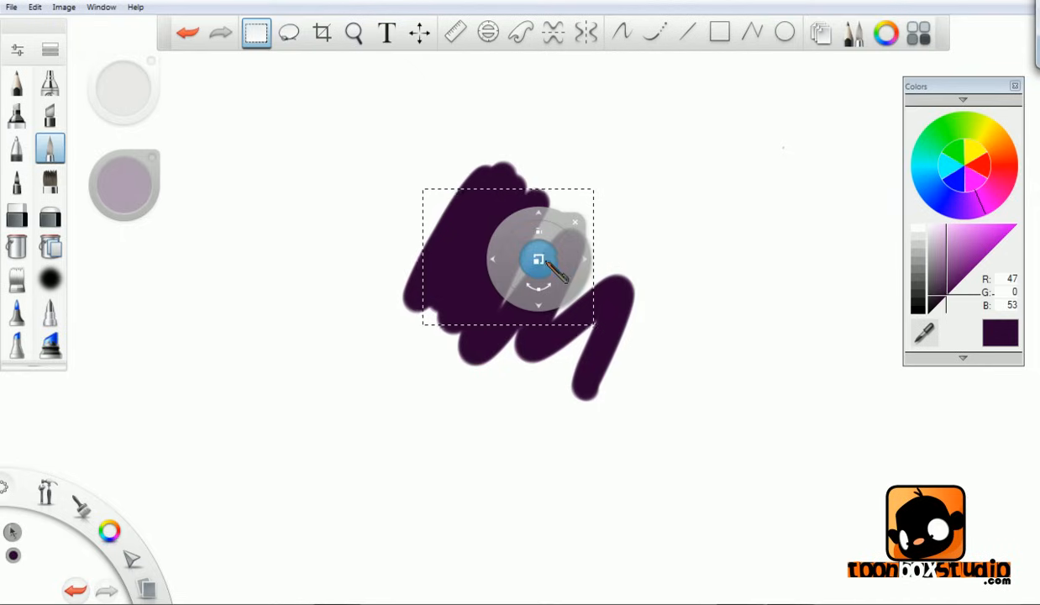
- Scale and stretch the selected part of the zigzag, move it slightly downward, and finish the transformation
left_click_drag(539, 259, 577, 168)
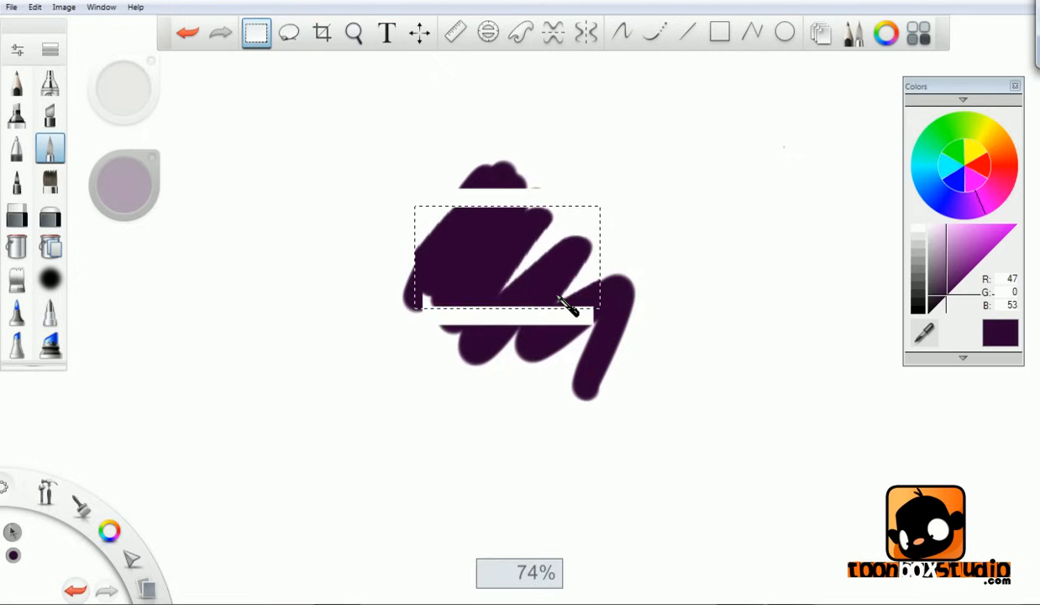
left_click_drag(576, 240, 585, 220)
left_click_drag(614, 261, 613, 284)
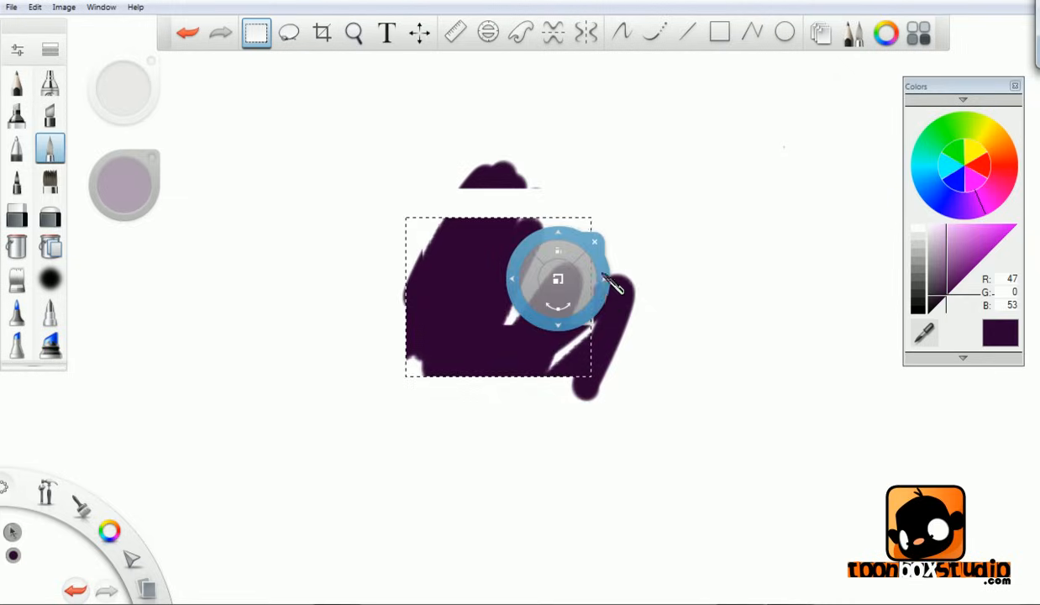
left_click(608, 232)
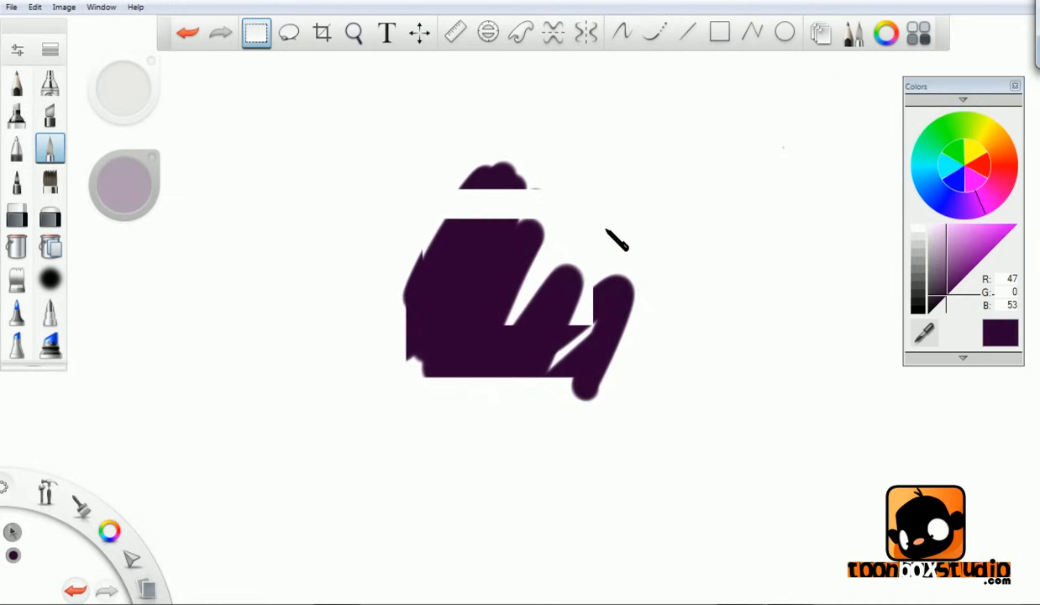
- Crop the canvas to a small rectangle inside the zigzag and undo the crop
left_click(292, 35)
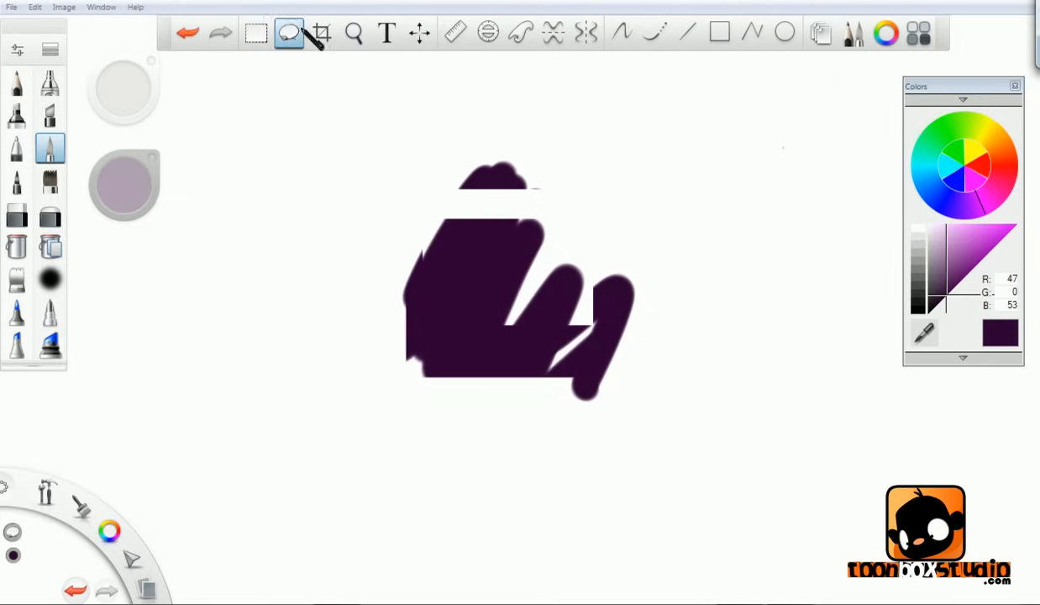
left_click(324, 34)
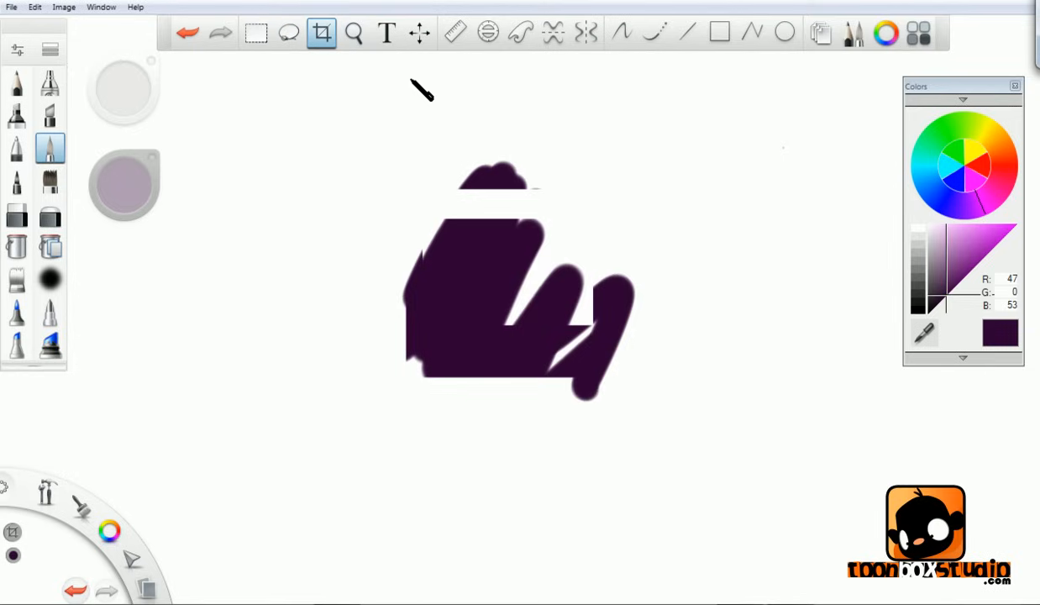
left_click_drag(425, 227, 590, 329)
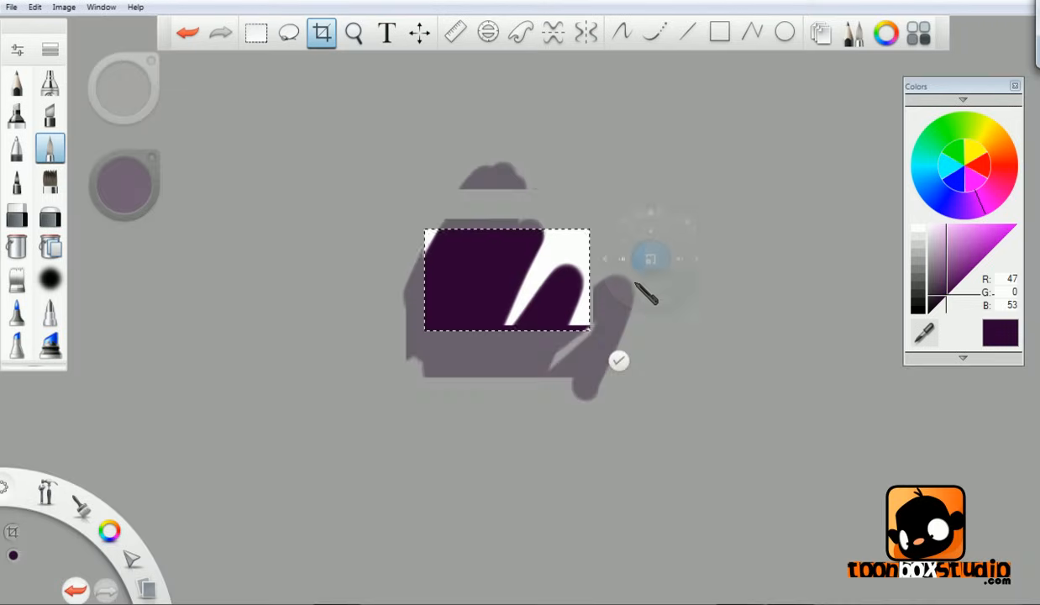
left_click(619, 362)
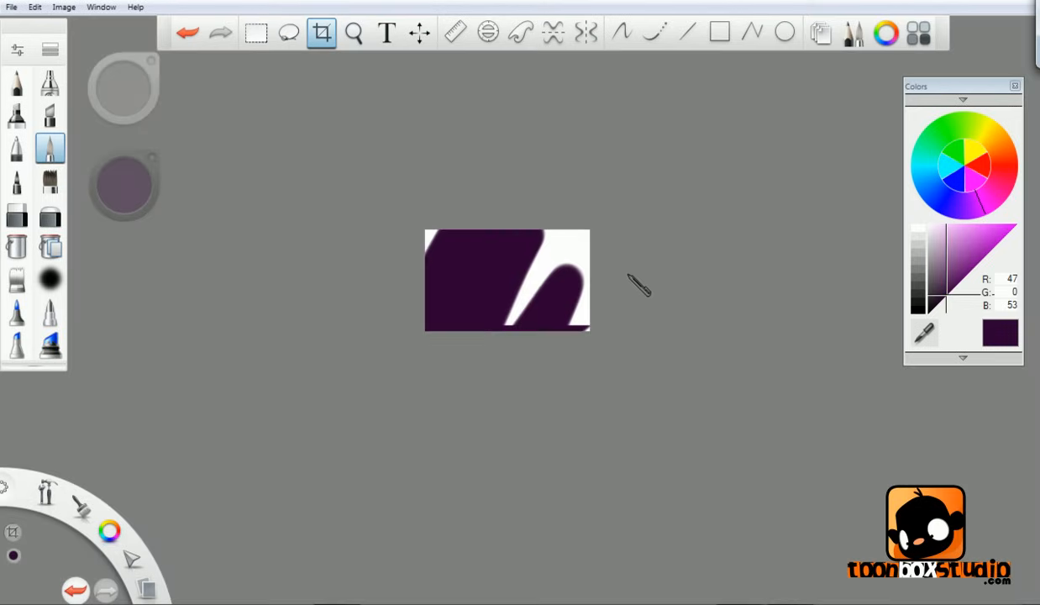
key("ctrl+z")
key("ctrl+z")
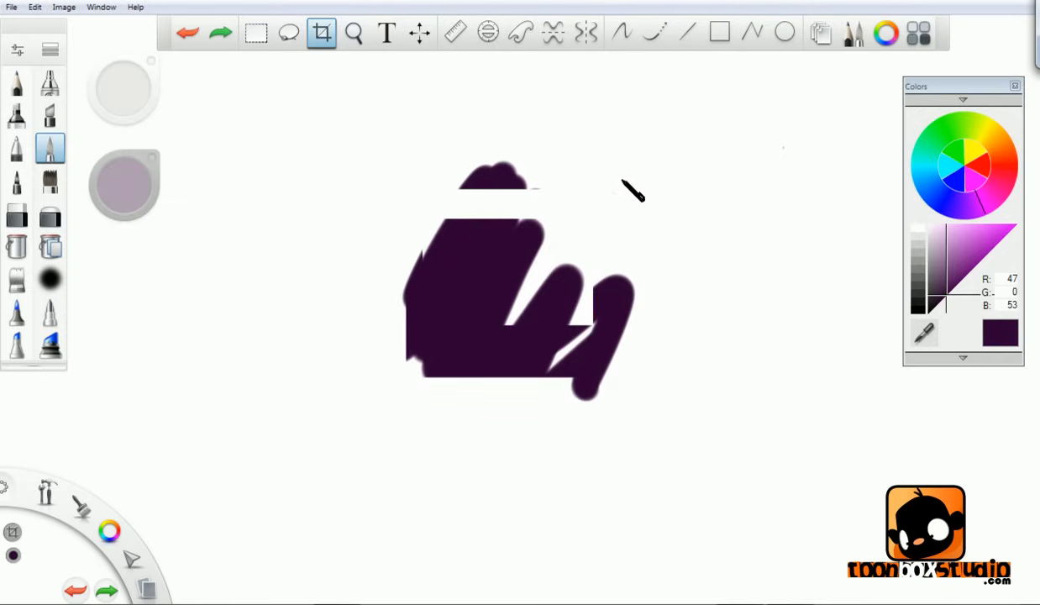
- Zoom in on the zigzag and pan the canvas around it with the zoom tool
left_click(354, 32)
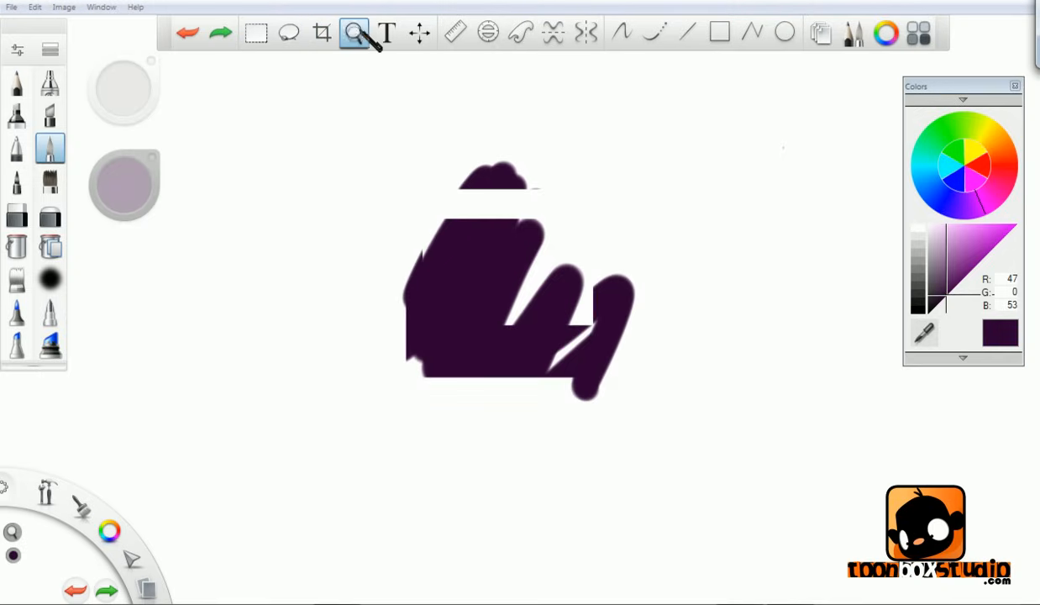
left_click(359, 35)
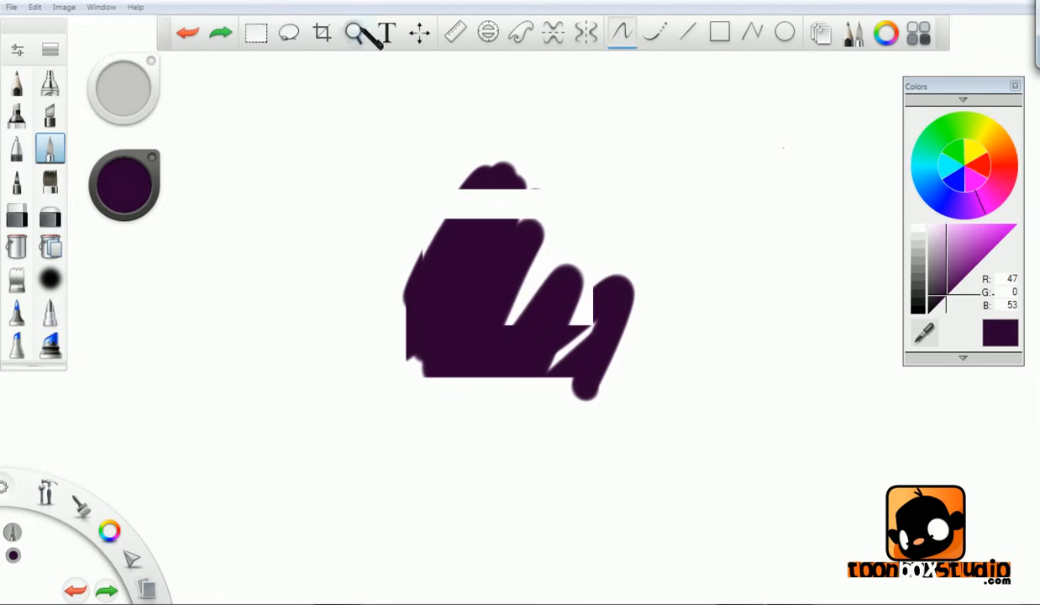
left_click(358, 32)
mouse_move(515, 285)
left_mouse_down()
mouse_move(524, 216)
mouse_move(613, 145)
mouse_move(495, 331)
mouse_move(609, 163)
mouse_move(487, 372)
mouse_move(500, 338)
mouse_move(594, 195)
mouse_move(457, 477)
mouse_move(556, 245)
mouse_move(588, 277)
mouse_move(574, 288)
left_mouse_up()
mouse_move(606, 249)
left_mouse_down()
mouse_move(573, 220)
mouse_move(555, 273)
mouse_move(540, 263)
left_mouse_up()
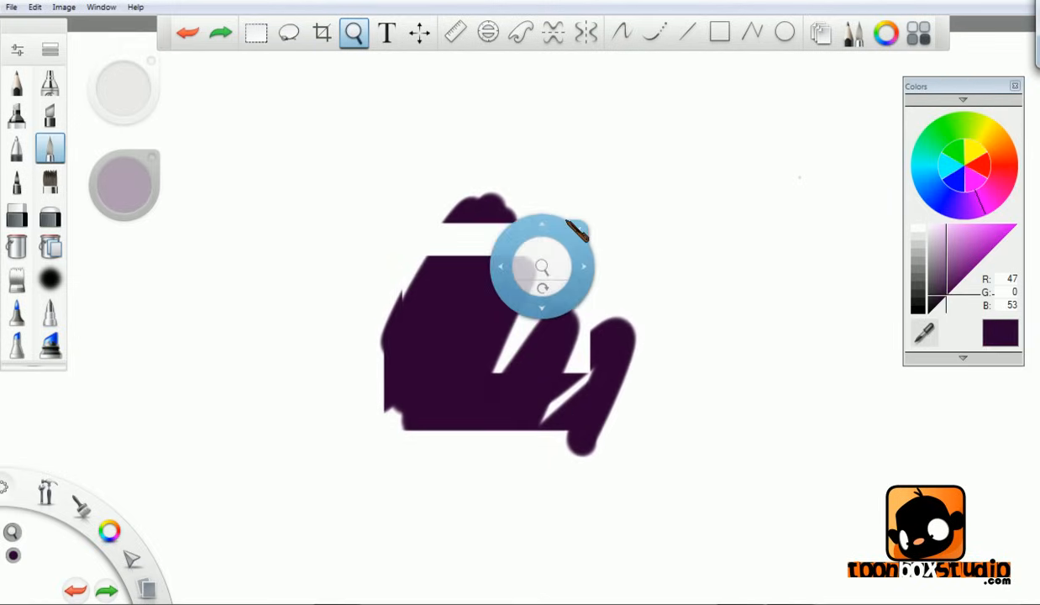
key("space")
left_click(578, 211)
- Undo the zigzag's transformations, the selection and the painted zigzag itself until the canvas is empty
key("ctrl+z")
key("ctrl+z")
key("ctrl+z")
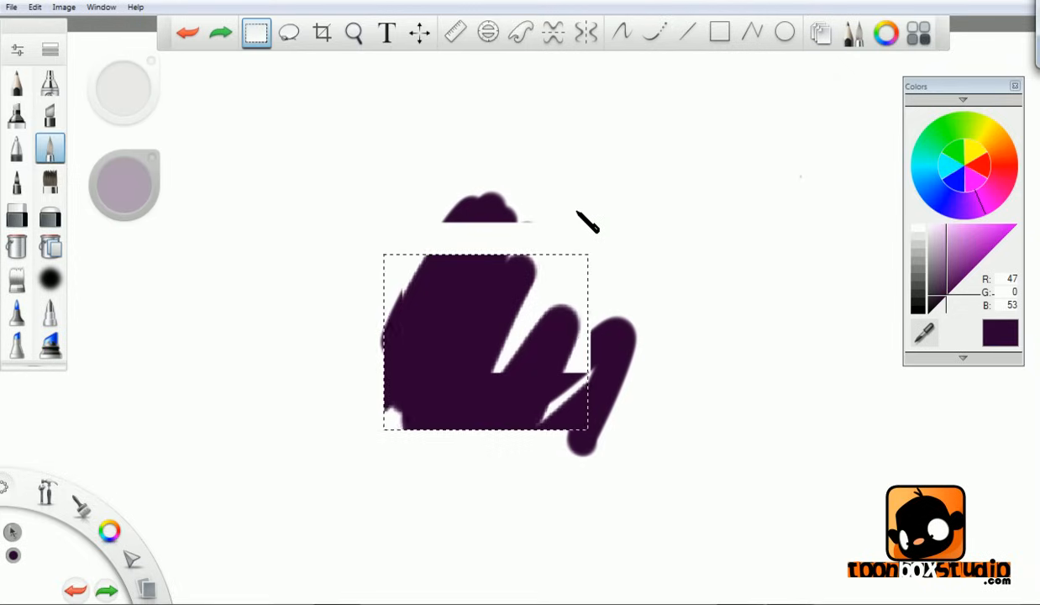
key("ctrl+z")
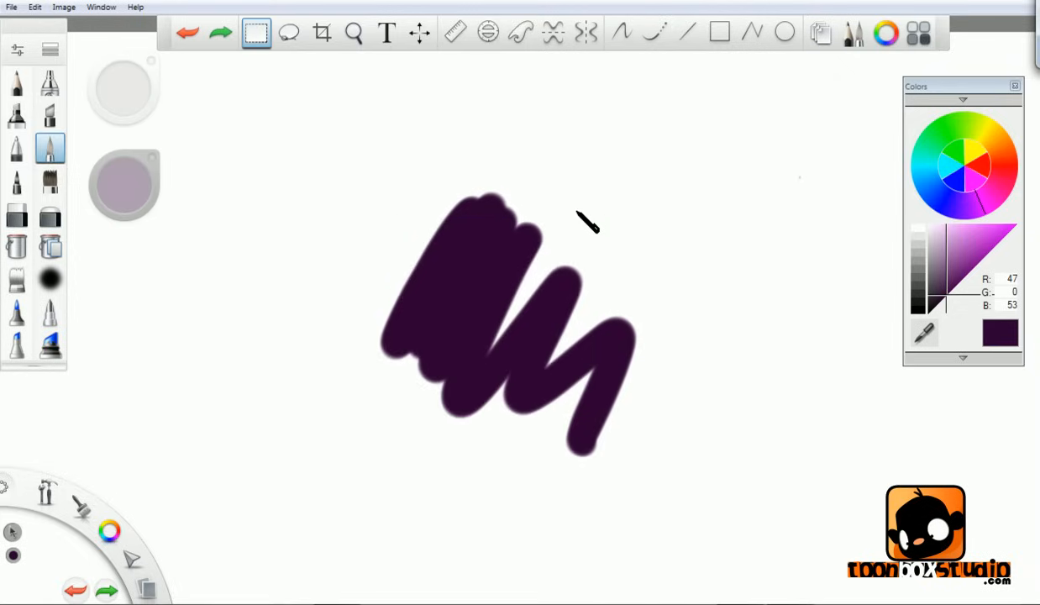
key("ctrl+z")
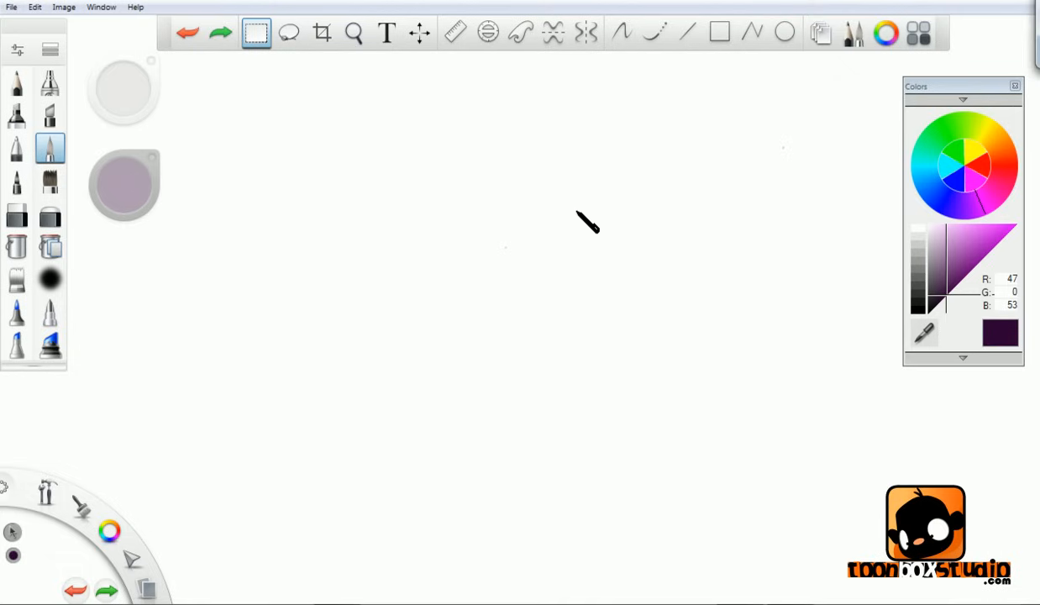
- Add a text layer reading "Hello" in Berlin Sans FB with the font size set to 28
left_click(24, 81)
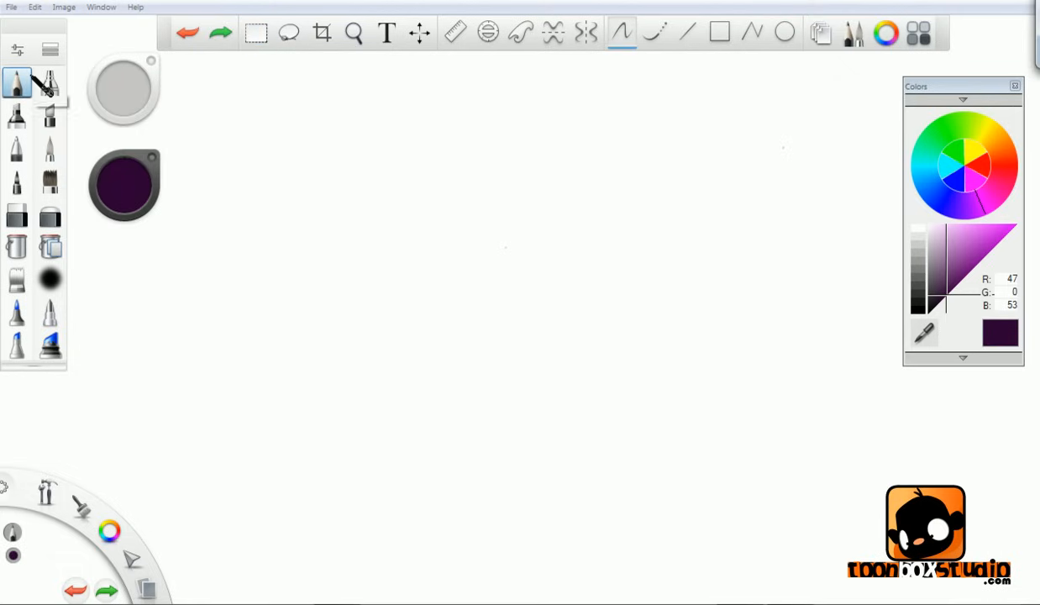
left_click(388, 32)
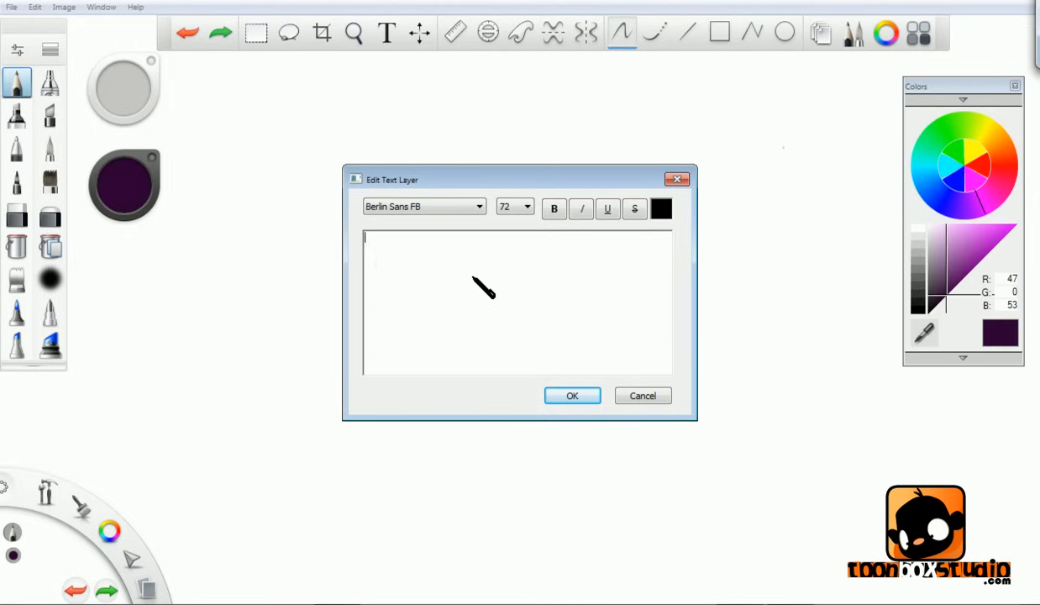
type("Hello")
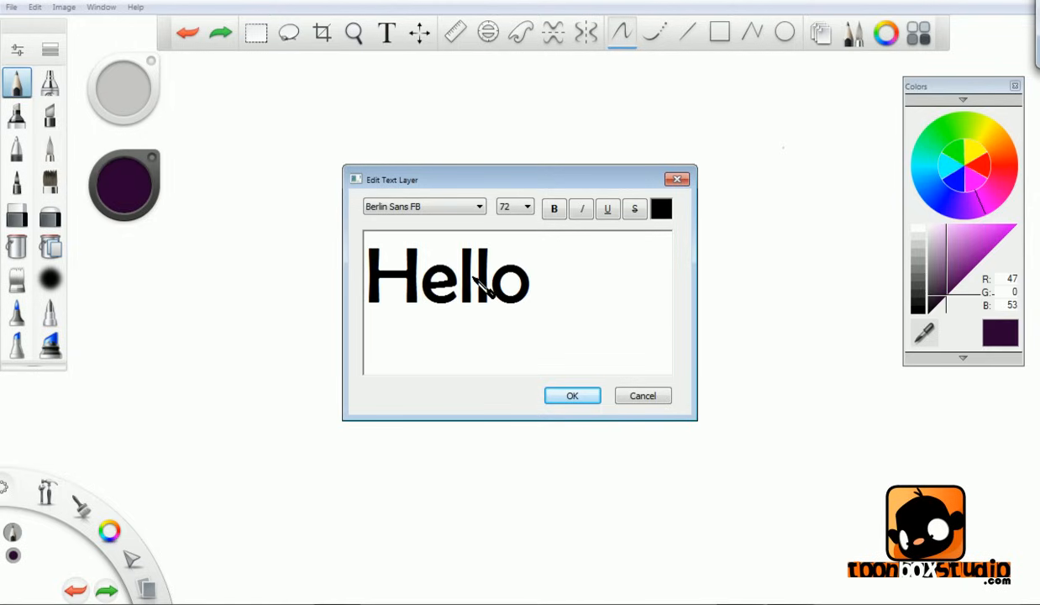
left_click_drag(541, 272, 340, 295)
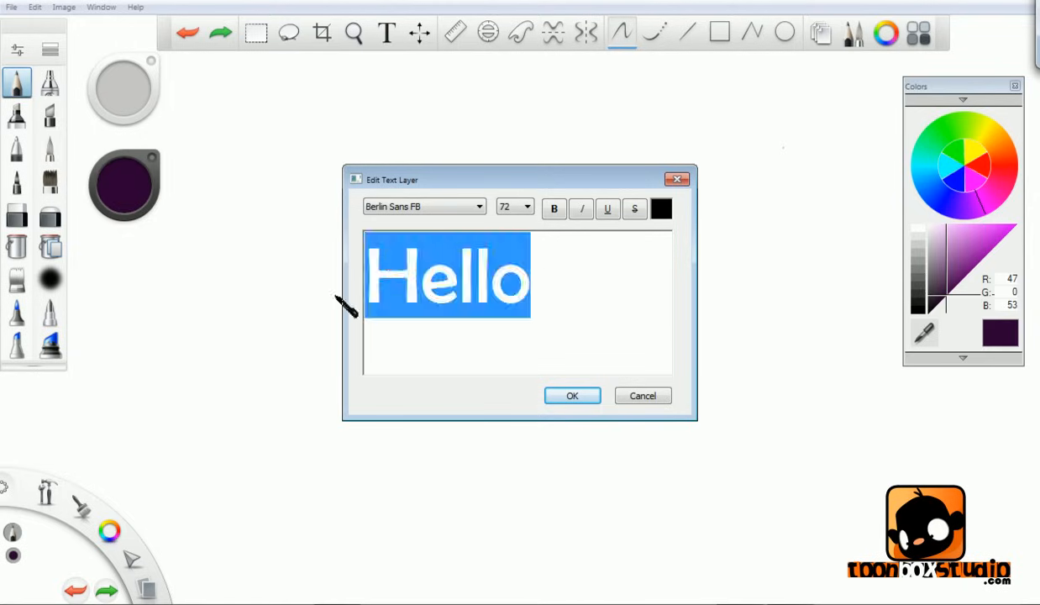
left_click(472, 206)
left_click_drag(480, 278, 480, 240)
left_click(532, 205)
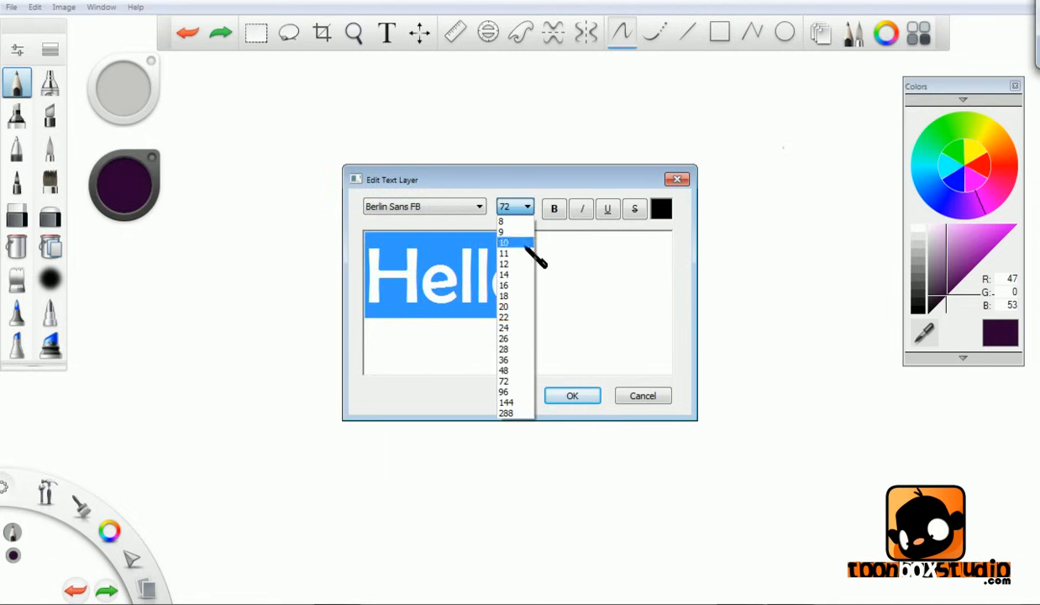
left_click(514, 348)
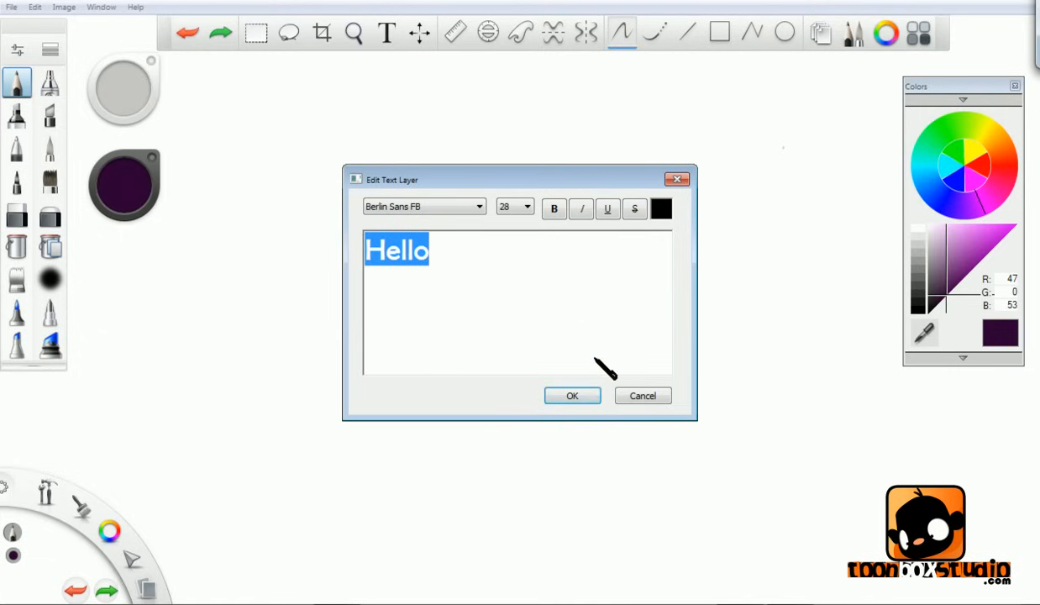
left_click(575, 393)
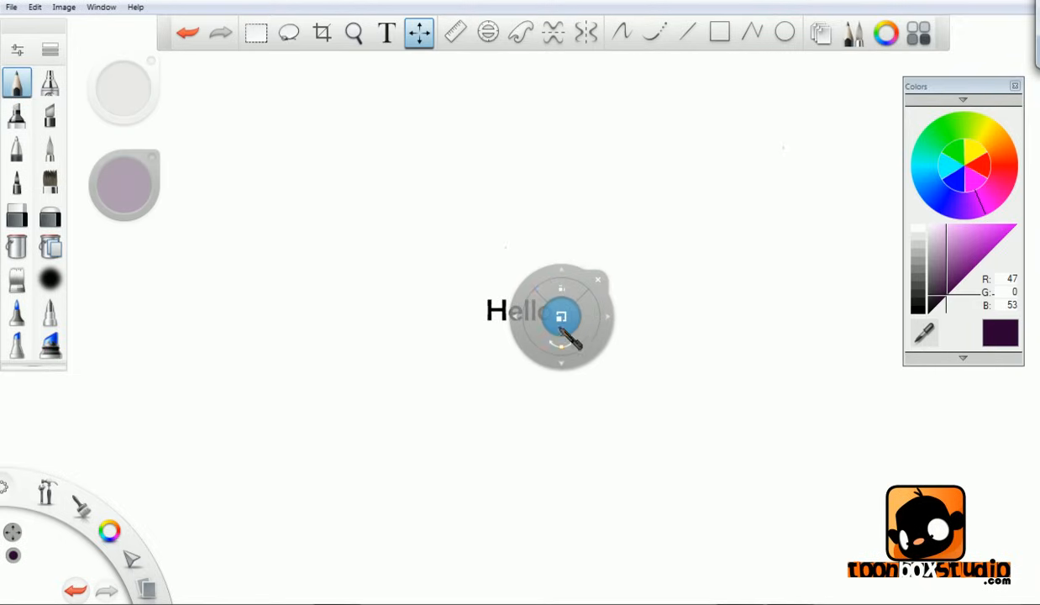
- Enlarge and reposition the "Hello" text, tilt it counterclockwise, and undo the last small shift
mouse_move(563, 319)
left_mouse_down()
mouse_move(645, 253)
mouse_move(627, 262)
mouse_move(603, 305)
mouse_move(609, 221)
mouse_move(604, 277)
mouse_move(637, 285)
mouse_move(638, 300)
left_mouse_up()
left_click(637, 230)
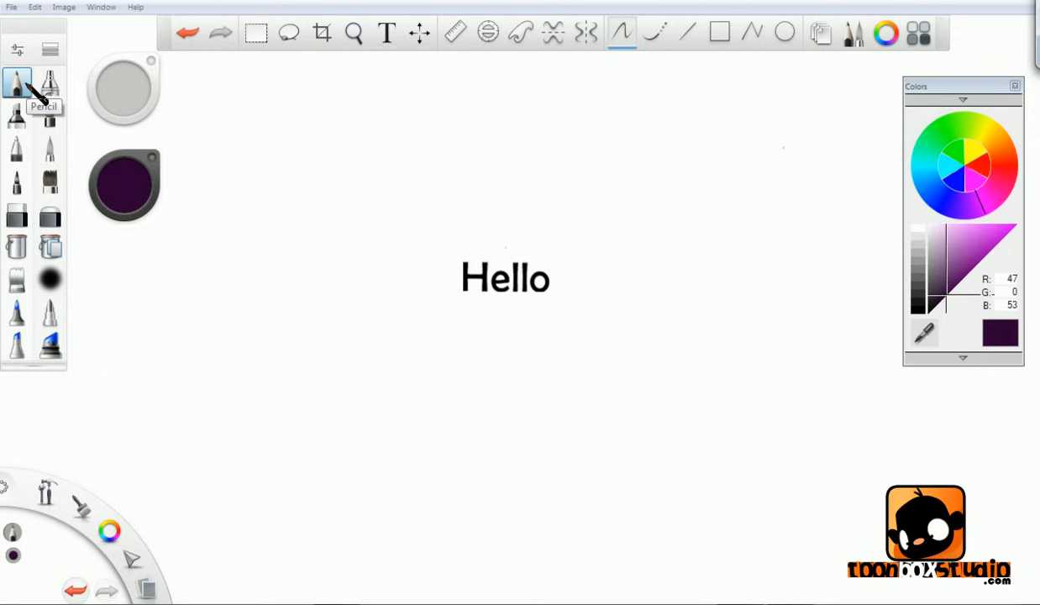
left_click(420, 34)
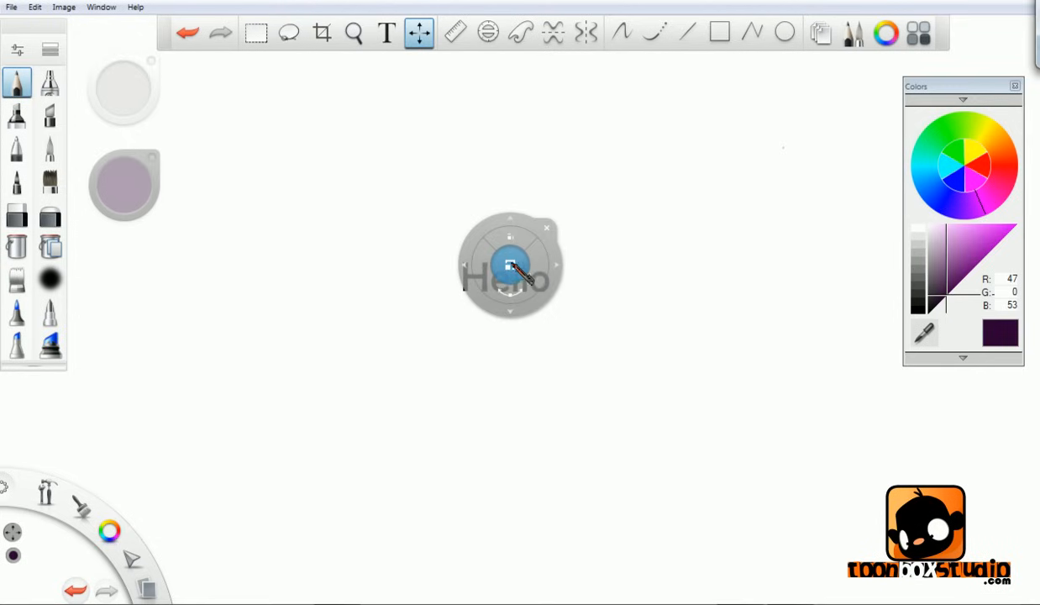
left_click_drag(514, 270, 612, 252)
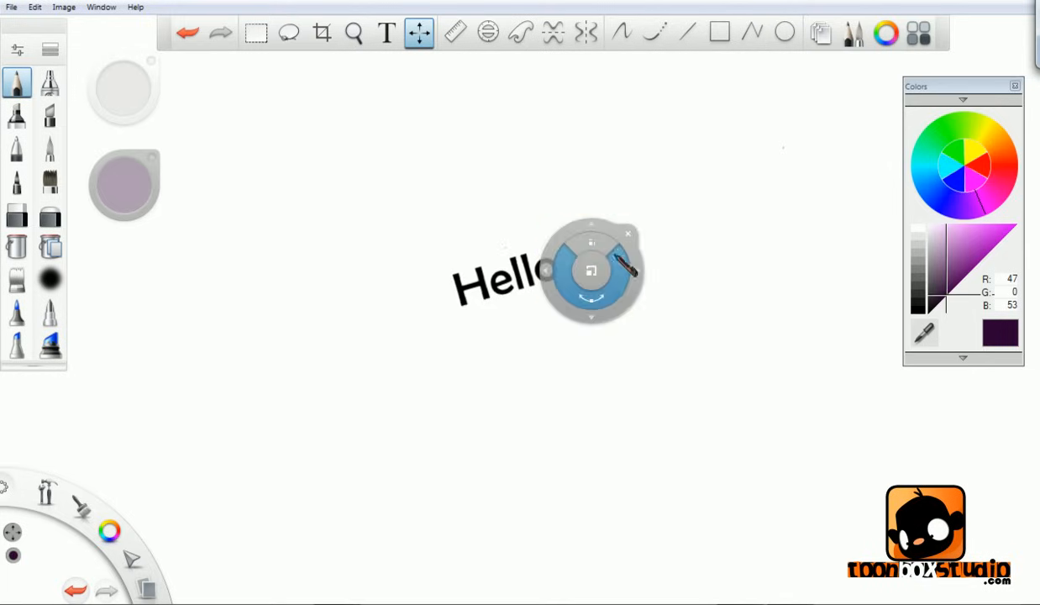
left_click(645, 221)
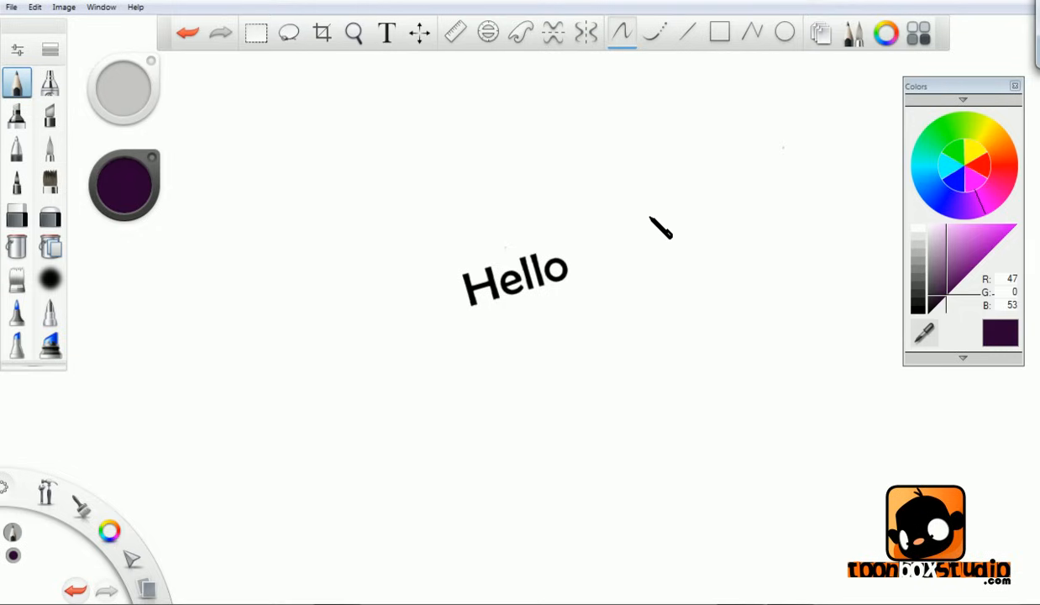
key("ctrl+z")
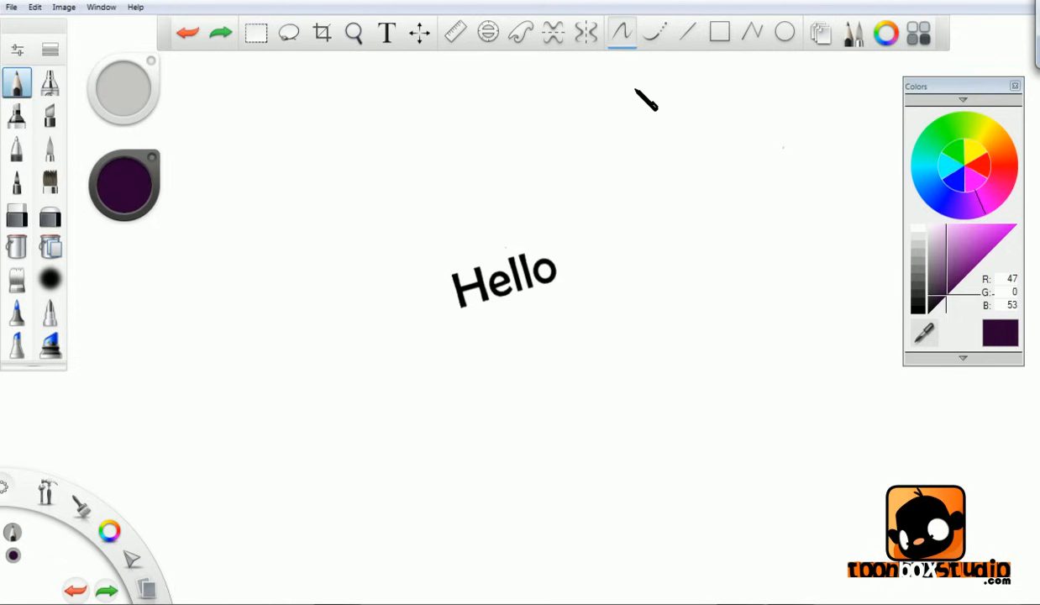
- Remove the "Hello" text from the canvas
left_click_drag(50, 490, 51, 528)
left_click_drag(794, 238, 828, 200)
left_click(861, 143)
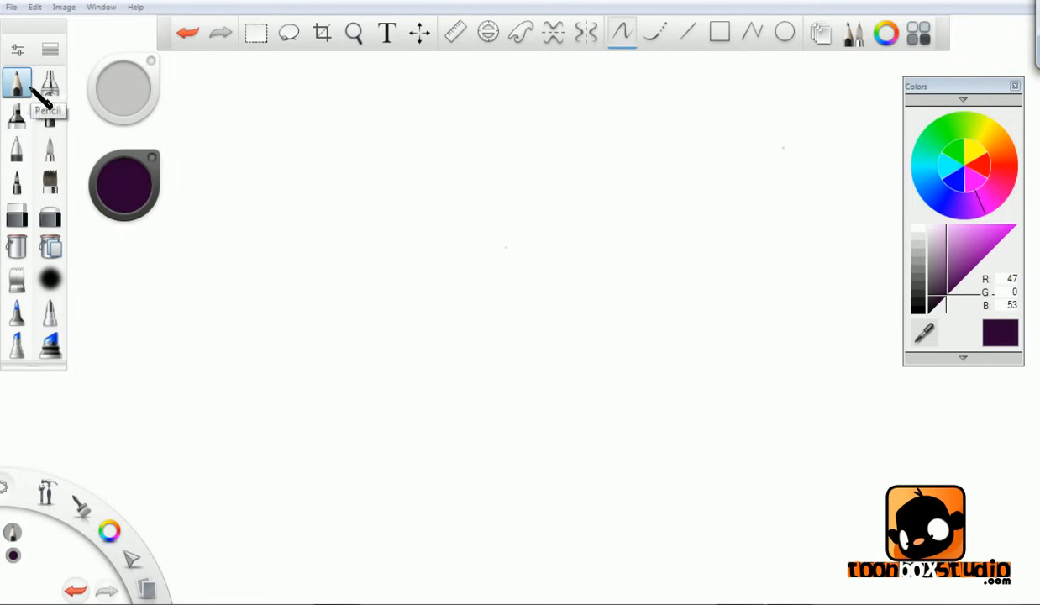
- Show the ruler and set it almost horizontally across the middle of the canvas at an angle of about 3°
left_click(458, 34)
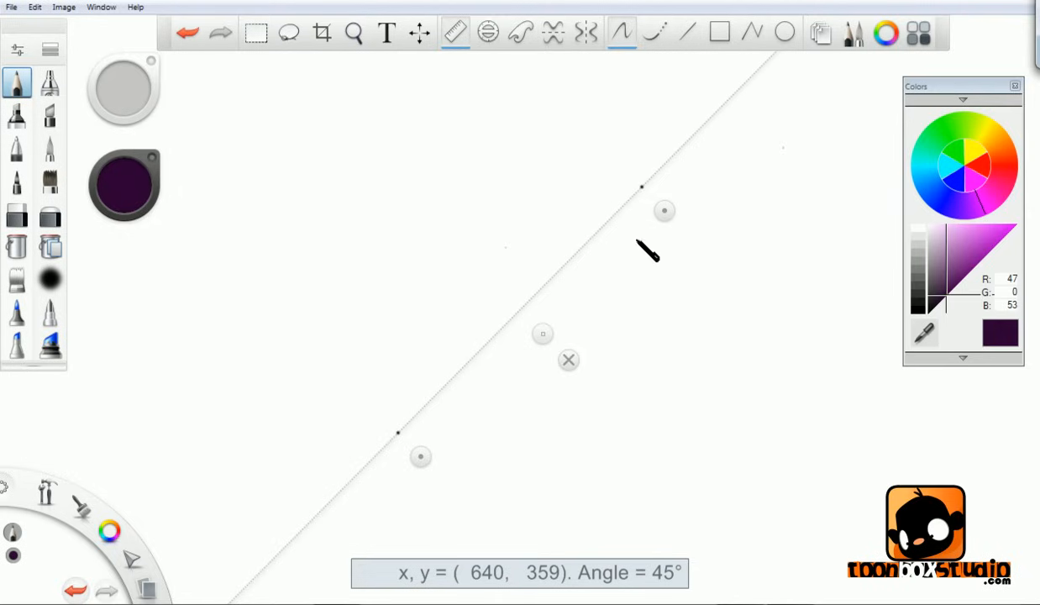
left_click_drag(421, 458, 377, 257)
left_click_drag(662, 223, 817, 267)
left_click_drag(553, 283, 564, 323)
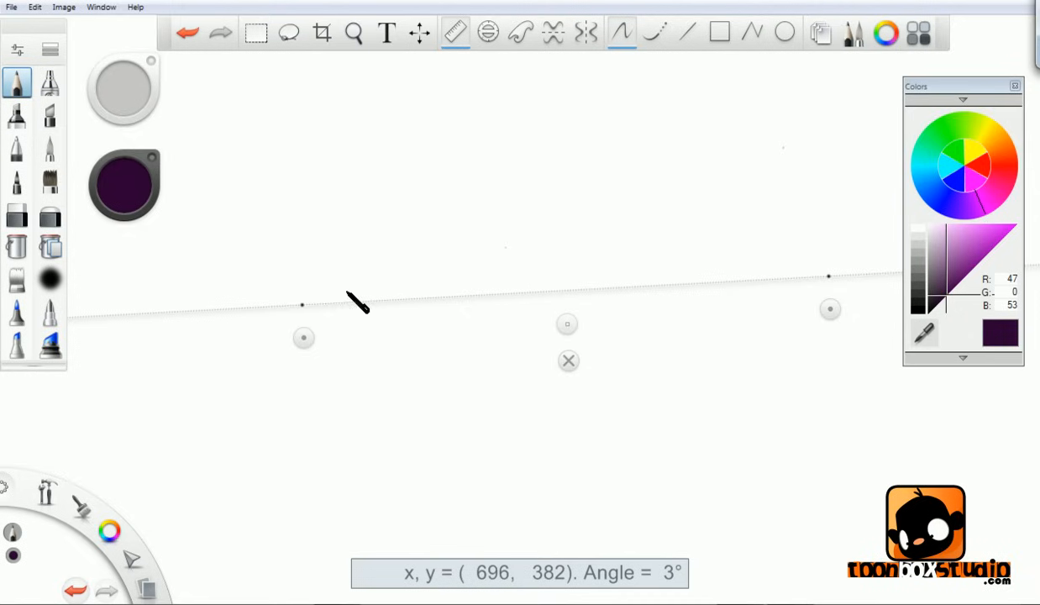
- Draw a dark purple pencil line along the ruler, and remove both the ruler and the line
left_click(18, 90)
mouse_move(158, 311)
left_mouse_down()
mouse_move(739, 284)
mouse_move(353, 302)
left_mouse_up()
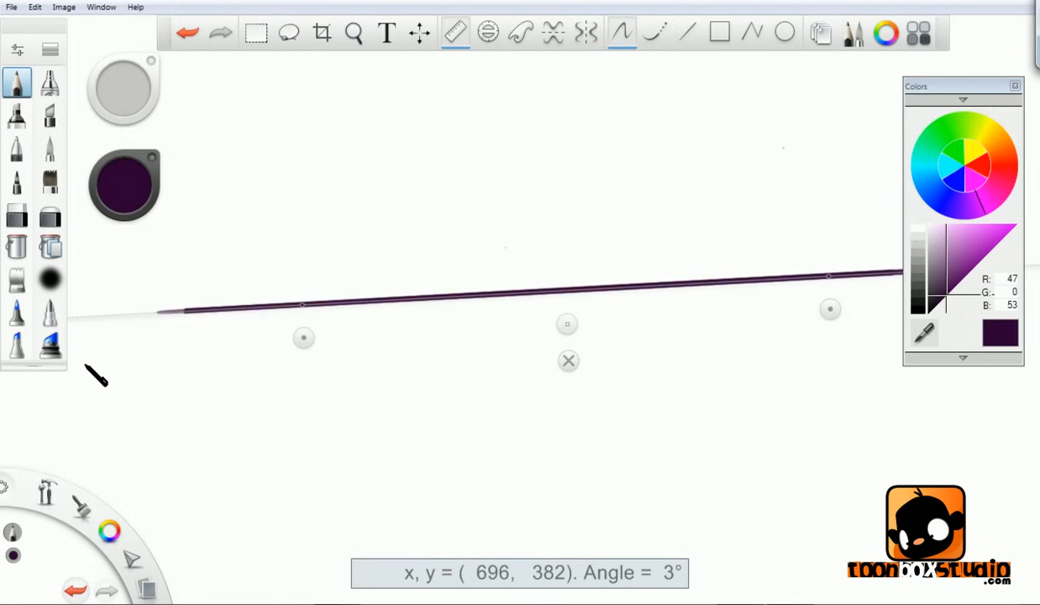
left_click(569, 361)
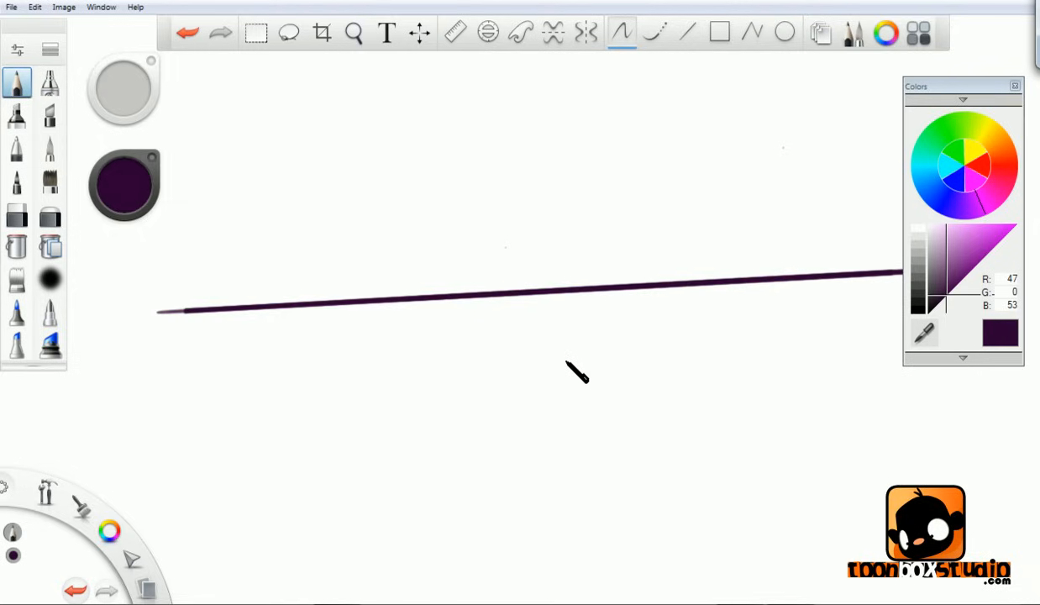
key("ctrl+z")
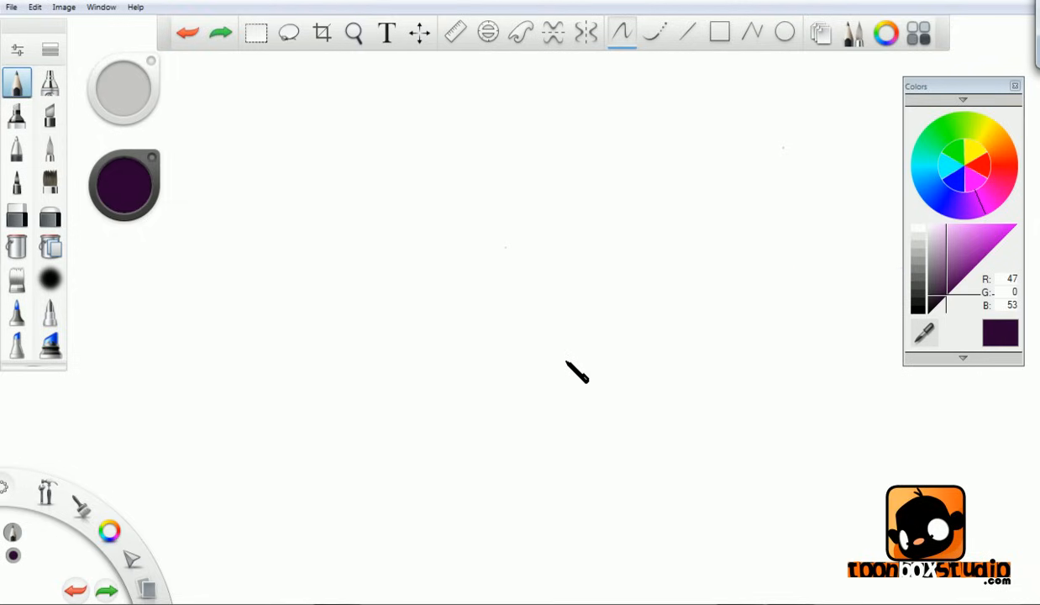
- Show the ellipse guide and shape it mid-canvas with radii of about 277 and 151 and a rotation of about 10°
left_click(489, 32)
mouse_move(519, 194)
left_mouse_down()
mouse_move(520, 137)
mouse_move(520, 176)
left_mouse_up()
left_click_drag(242, 310, 324, 321)
left_click_drag(520, 177, 526, 136)
mouse_move(535, 316)
left_mouse_down()
mouse_move(519, 305)
mouse_move(530, 309)
left_mouse_up()
left_click_drag(783, 306, 780, 259)
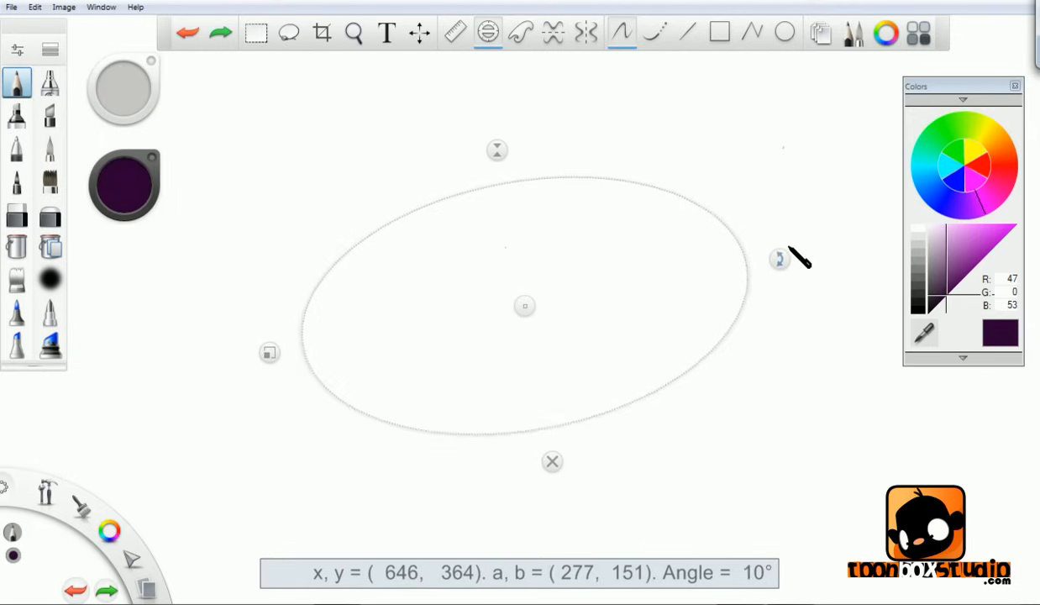
- Trace the ellipse guide with the pencil at three different rotations to draw overlapping ellipses
mouse_move(622, 220)
left_mouse_down()
mouse_move(402, 216)
mouse_move(304, 308)
mouse_move(646, 400)
mouse_move(664, 389)
left_mouse_up()
mouse_move(780, 259)
left_mouse_down()
mouse_move(775, 204)
mouse_move(742, 162)
left_mouse_up()
mouse_move(642, 185)
left_mouse_down()
mouse_move(446, 465)
mouse_move(693, 274)
left_mouse_up()
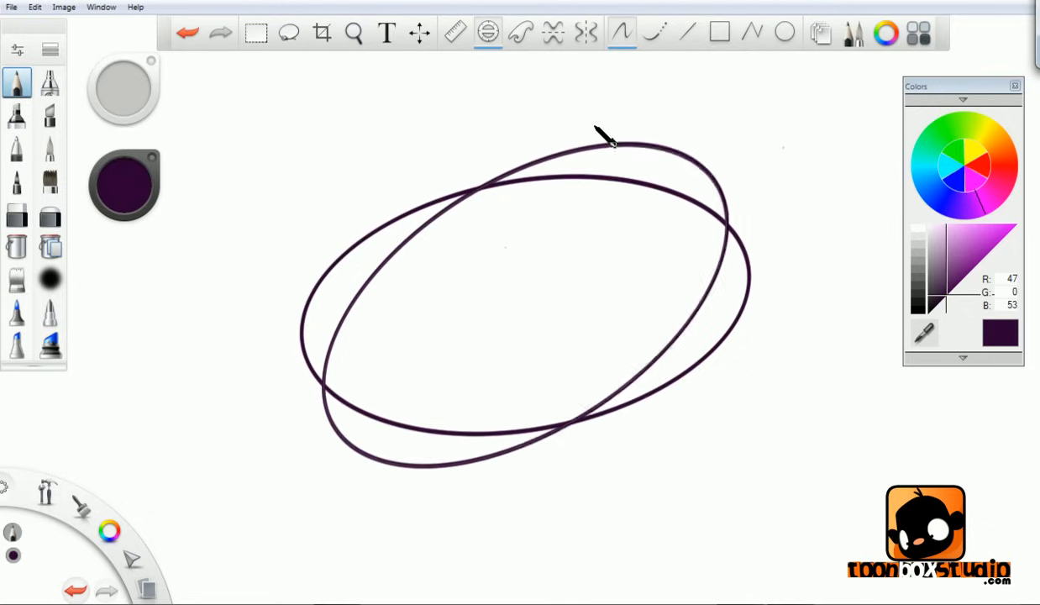
mouse_move(754, 167)
left_mouse_down()
mouse_move(476, 113)
mouse_move(429, 144)
mouse_move(364, 158)
mouse_move(353, 241)
mouse_move(362, 298)
left_mouse_up()
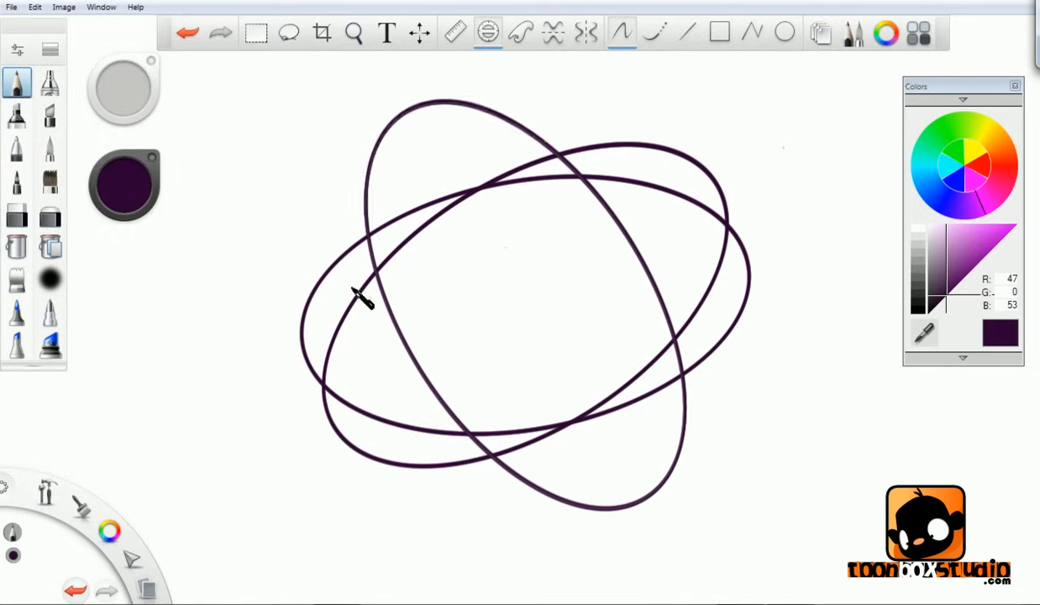
- Close the ellipse guide and undo the three pencil ellipses
left_click(655, 218)
key("ctrl+z")
key("ctrl+z")
key("ctrl+z")
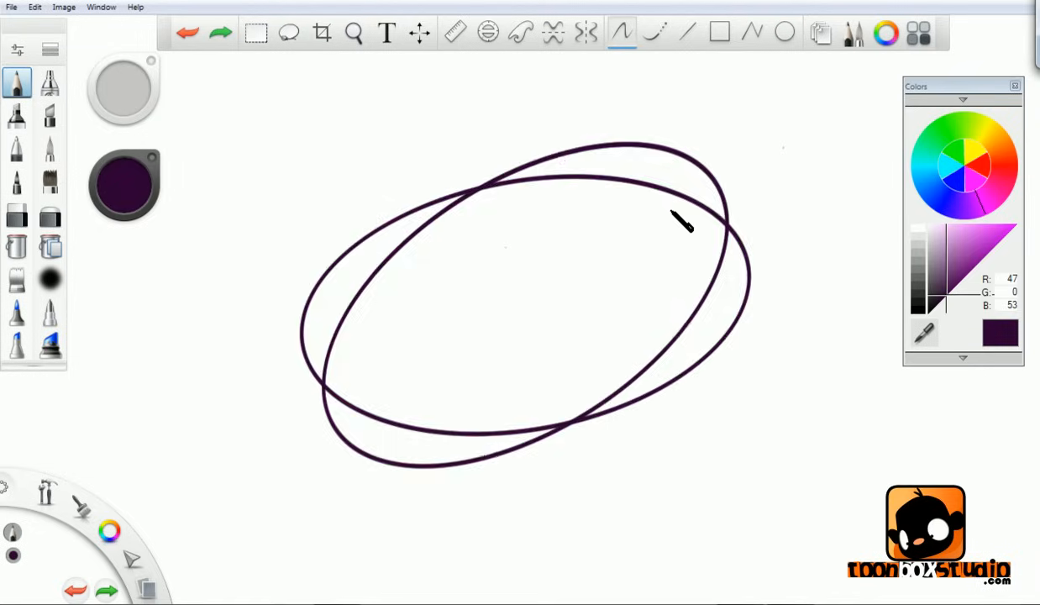
- Place a smaller, slightly rotated French curve mid-canvas and trace its outline with the pencil, undoing the stroke
left_click(17, 82)
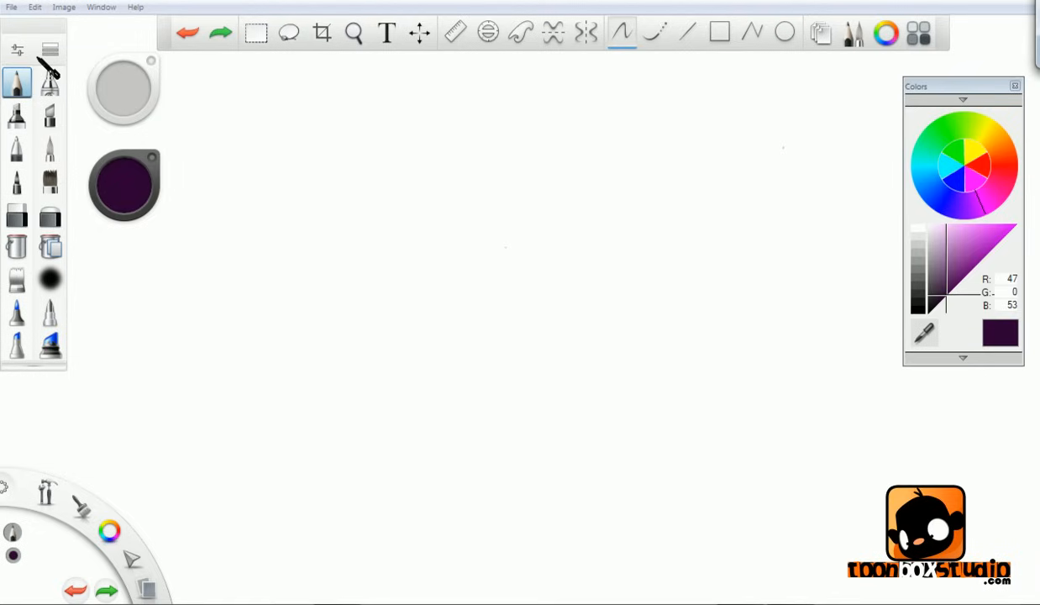
left_click(523, 34)
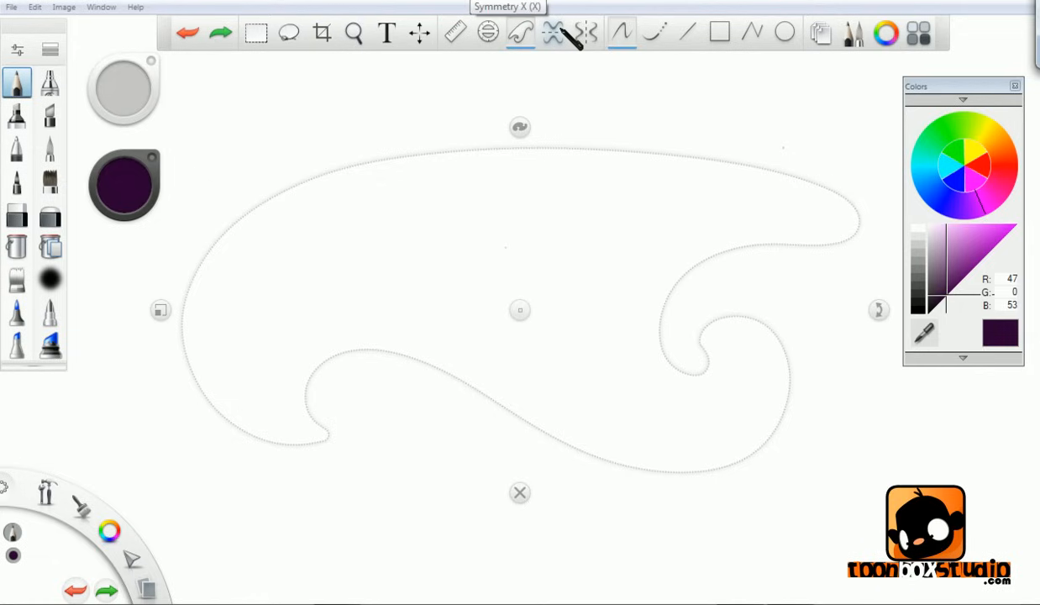
left_click_drag(879, 309, 876, 287)
mouse_move(520, 310)
left_mouse_down()
mouse_move(513, 297)
mouse_move(521, 302)
left_mouse_up()
left_click_drag(174, 326, 337, 362)
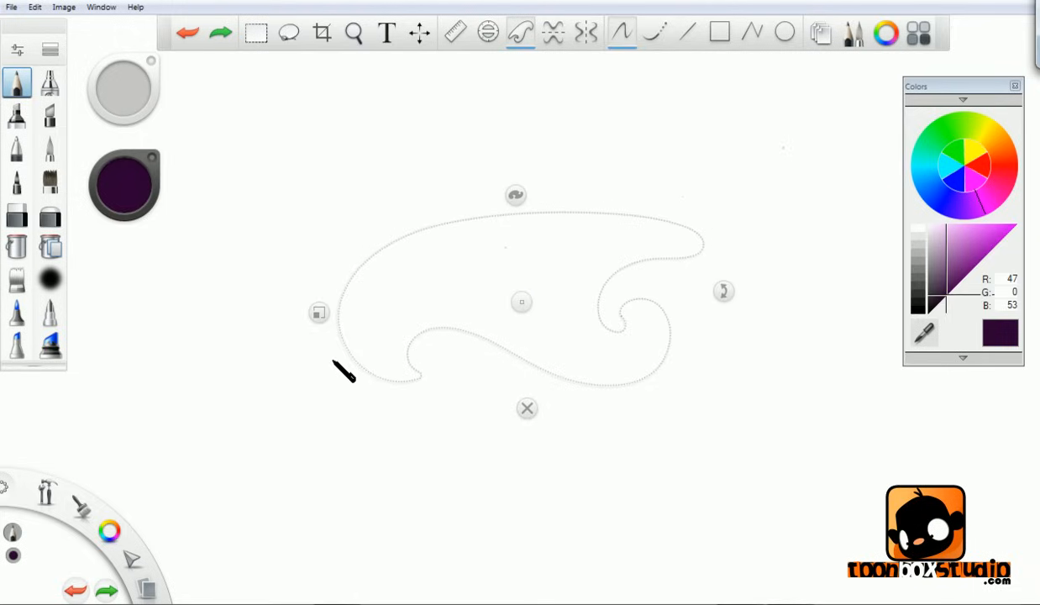
mouse_move(508, 238)
left_mouse_down()
mouse_move(488, 213)
mouse_move(381, 414)
mouse_move(457, 300)
mouse_move(563, 329)
mouse_move(733, 346)
mouse_move(688, 189)
mouse_move(402, 257)
left_mouse_up()
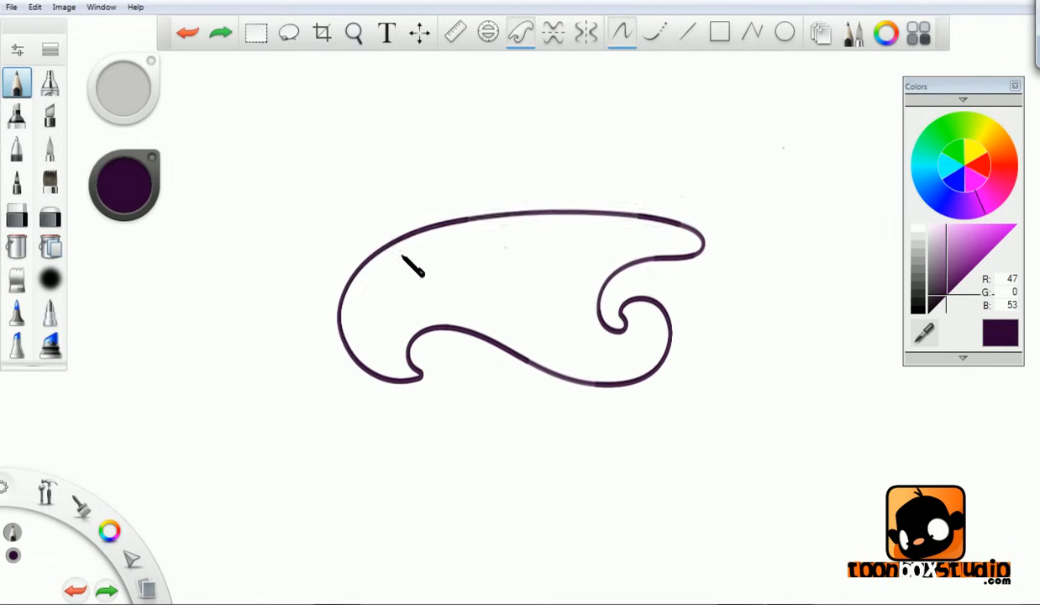
key("ctrl+z")
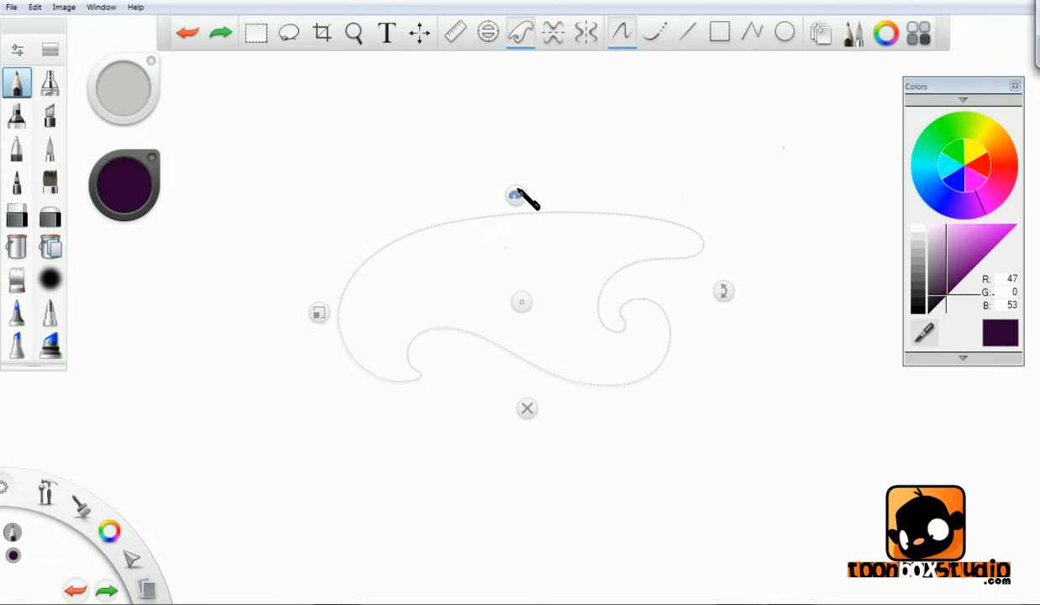
- Switch the French curve through its alternative shapes and try a pencil stroke along it, undoing the stroke
left_click_drag(517, 196, 526, 195)
left_click(517, 196)
left_click(516, 196)
left_click(516, 195)
mouse_move(402, 263)
left_mouse_down()
mouse_move(422, 242)
mouse_move(376, 355)
mouse_move(423, 368)
mouse_move(433, 312)
mouse_move(474, 331)
mouse_move(454, 358)
mouse_move(510, 391)
mouse_move(566, 400)
mouse_move(611, 385)
mouse_move(673, 280)
mouse_move(662, 231)
mouse_move(588, 216)
mouse_move(588, 273)
mouse_move(554, 291)
mouse_move(517, 265)
mouse_move(542, 233)
mouse_move(422, 240)
left_mouse_up()
key("ctrl+z")
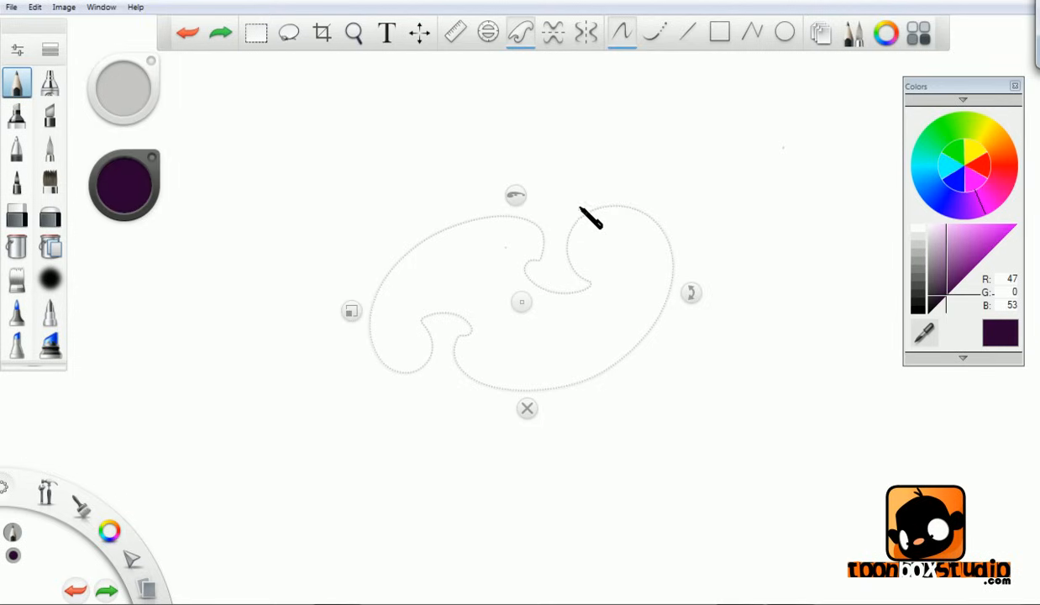
- Try short pencil strokes along the French curve's upper-right lobe at different zoom levels, undoing each stroke
key("space")
left_click_drag(589, 242, 711, 134)
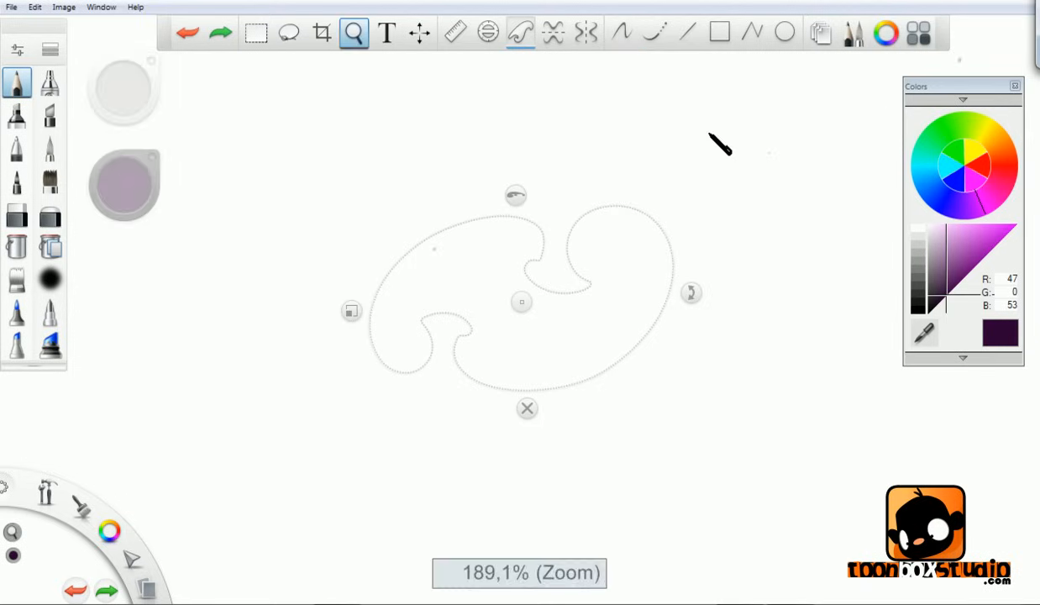
left_click_drag(653, 226, 701, 120)
mouse_move(609, 205)
left_mouse_down()
mouse_move(569, 237)
mouse_move(594, 284)
left_mouse_up()
key("ctrl+z")
key("ctrl+z")
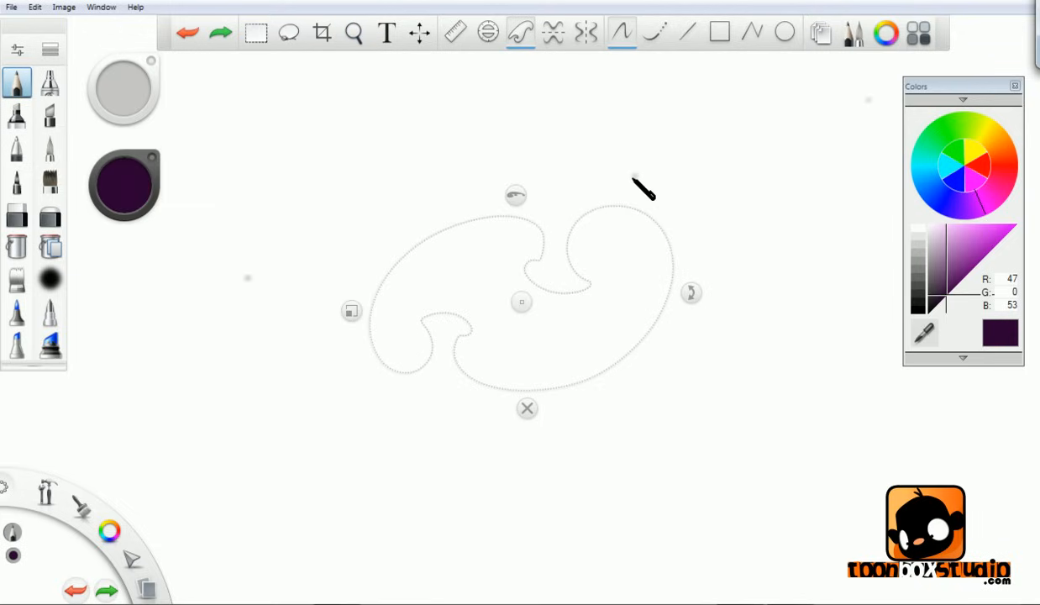
key("space")
left_click_drag(664, 223, 727, 155)
mouse_move(606, 206)
left_mouse_down()
mouse_move(568, 232)
mouse_move(583, 282)
mouse_move(683, 191)
mouse_move(702, 157)
left_mouse_up()
key("ctrl+z")
key("b")
left_click_drag(601, 210, 587, 290)
key("ctrl+z")
- Trace the French curve's upper-right lobe and adjoining outline with the pencil, enlarging the brush partway through
key("b")
mouse_move(639, 205)
left_mouse_down()
mouse_move(581, 296)
mouse_move(559, 396)
left_mouse_up()
mouse_move(602, 209)
left_mouse_down()
mouse_move(578, 223)
mouse_move(614, 223)
mouse_move(603, 277)
left_mouse_up()
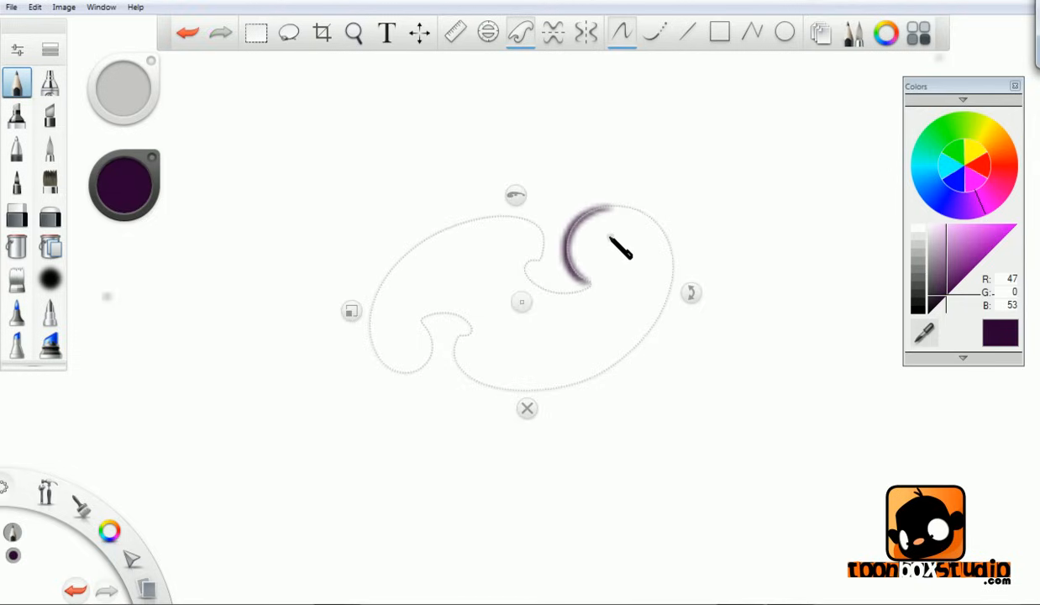
left_click_drag(125, 91, 140, 34)
mouse_move(590, 284)
left_mouse_down()
mouse_move(574, 229)
mouse_move(625, 204)
mouse_move(673, 264)
left_mouse_up()
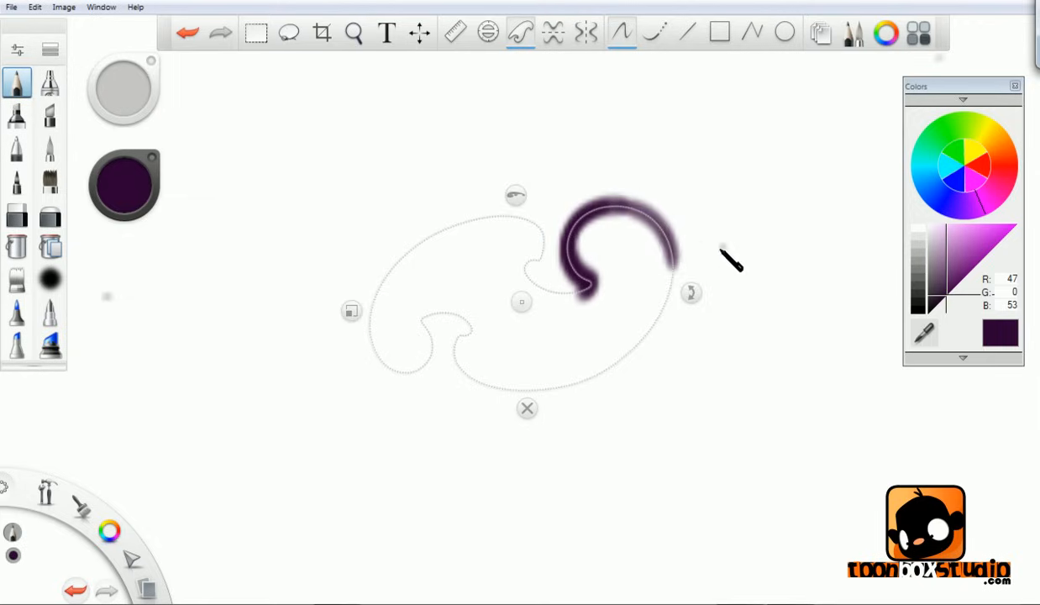
mouse_move(783, 224)
left_mouse_down()
mouse_move(636, 328)
mouse_move(546, 405)
left_mouse_up()
mouse_move(670, 287)
left_mouse_down()
mouse_move(545, 401)
mouse_move(660, 313)
left_mouse_up()
- Undo all the pencil strokes traced along the French curve
key("space")
left_click_drag(688, 361, 751, 271)
key("ctrl+z")
key("ctrl+z")
key("ctrl+z")
key("ctrl+z")
key("ctrl+z")
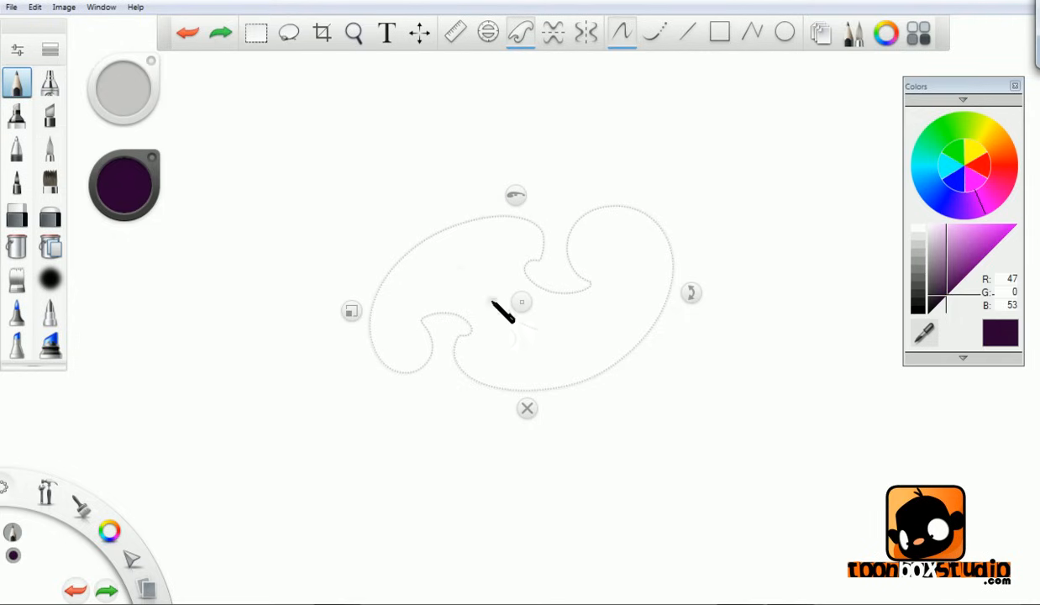
- Try pencil strokes along the upper-right lobe of an enlarged French curve, undo them and close the guide
left_click_drag(346, 311, 245, 316)
mouse_move(781, 283)
left_mouse_down()
mouse_move(788, 257)
mouse_move(783, 269)
left_mouse_up()
mouse_move(651, 142)
left_mouse_down()
mouse_move(599, 228)
mouse_move(647, 173)
mouse_move(630, 147)
mouse_move(611, 237)
left_mouse_up()
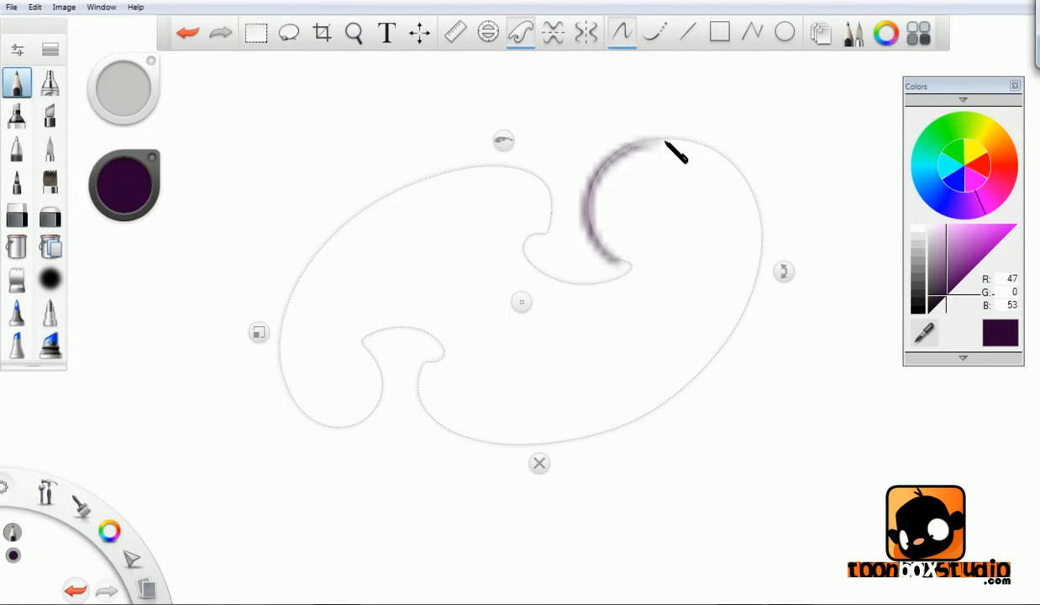
key("ctrl+z")
mouse_move(631, 170)
left_mouse_down()
mouse_move(685, 184)
mouse_move(674, 163)
mouse_move(621, 274)
left_mouse_up()
key("ctrl+z")
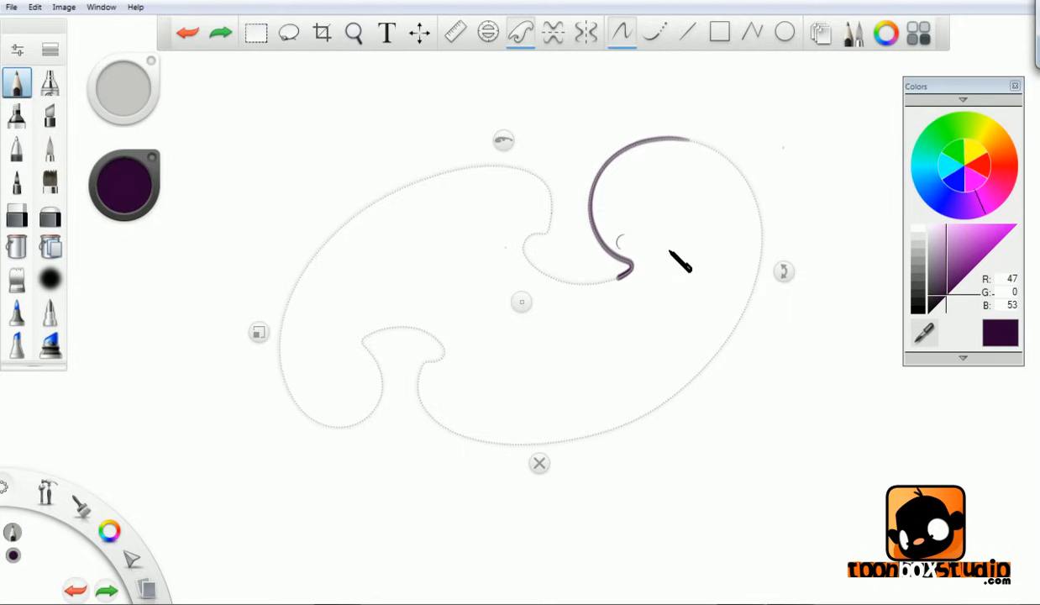
left_click(540, 462)
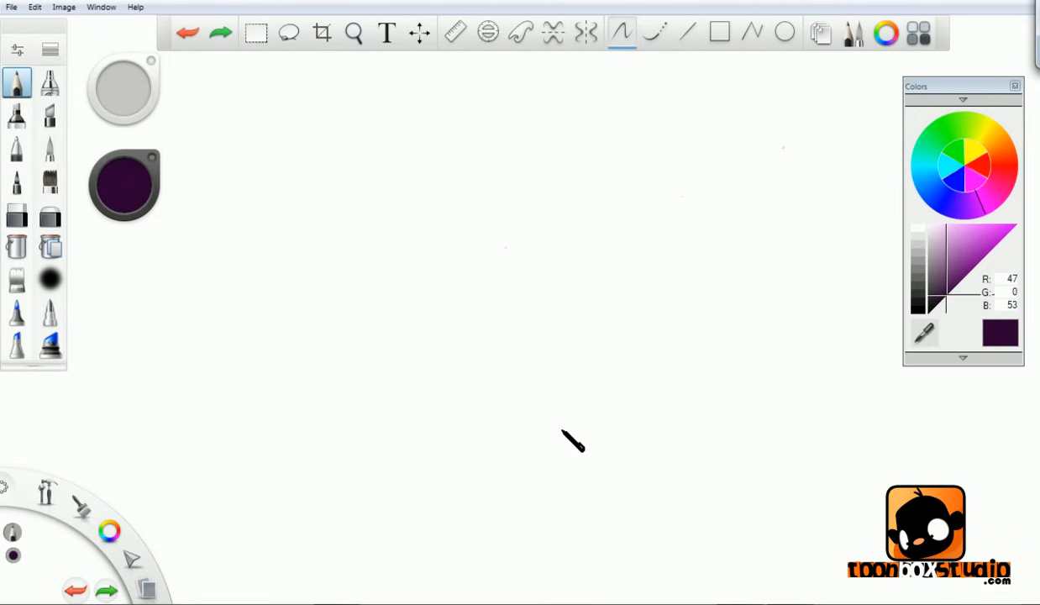
- Draw a fish with an eye and three curved body lines in pencil, mirrored across a horizontal symmetry axis
left_click(554, 32)
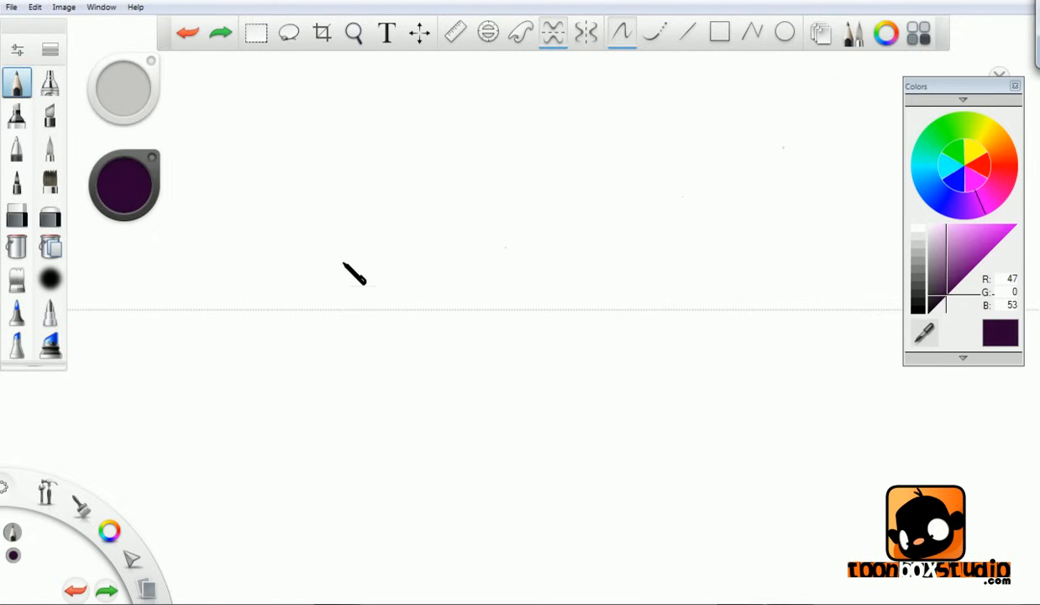
mouse_move(300, 308)
left_mouse_down()
mouse_move(330, 266)
mouse_move(372, 250)
mouse_move(427, 247)
mouse_move(501, 296)
mouse_move(612, 226)
mouse_move(588, 244)
mouse_move(577, 307)
left_mouse_up()
mouse_move(333, 311)
left_mouse_down()
mouse_move(333, 296)
mouse_move(349, 310)
mouse_move(333, 312)
left_mouse_up()
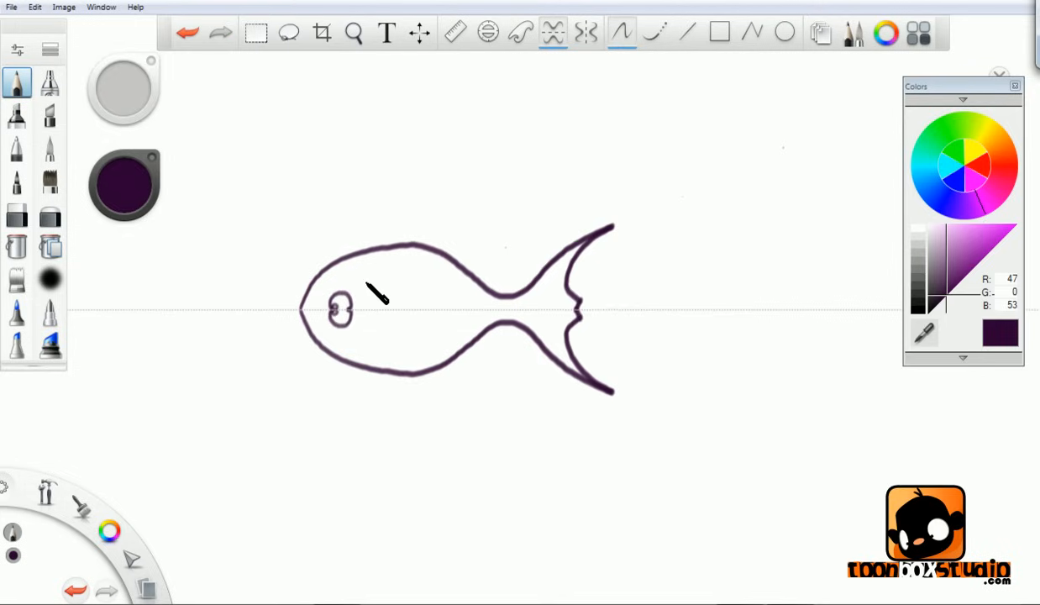
mouse_move(375, 283)
left_mouse_down()
mouse_move(391, 310)
mouse_move(433, 310)
left_mouse_up()
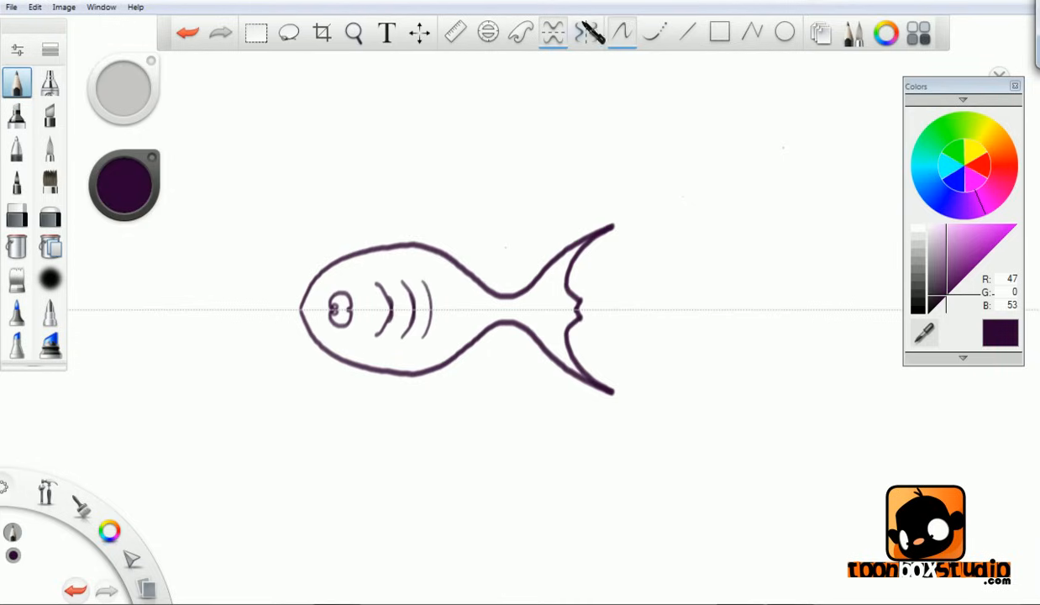
- Switch to vertical-axis symmetry and draw mirrored rounded shapes above the fish and a spinning-top shape below it
left_click(554, 32)
left_click(554, 31)
left_click(555, 30)
left_click(561, 33)
left_click(559, 33)
left_click(593, 33)
mouse_move(539, 134)
left_mouse_down()
mouse_move(495, 135)
mouse_move(540, 106)
mouse_move(532, 208)
left_mouse_up()
mouse_move(537, 383)
left_mouse_down()
mouse_move(452, 426)
mouse_move(603, 551)
left_mouse_up()
- Activate both symmetry axes and draw a looping four-way mirrored pattern over the fish
left_click(553, 32)
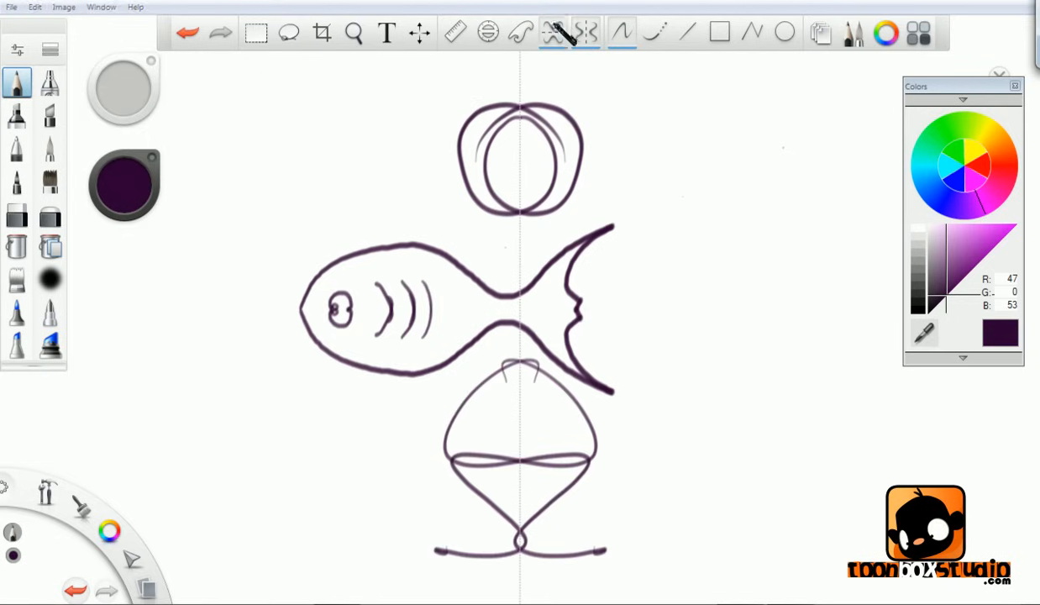
mouse_move(274, 295)
left_mouse_down()
mouse_move(398, 183)
mouse_move(558, 458)
mouse_move(587, 178)
mouse_move(598, 313)
mouse_move(528, 269)
left_mouse_up()
left_click(586, 32)
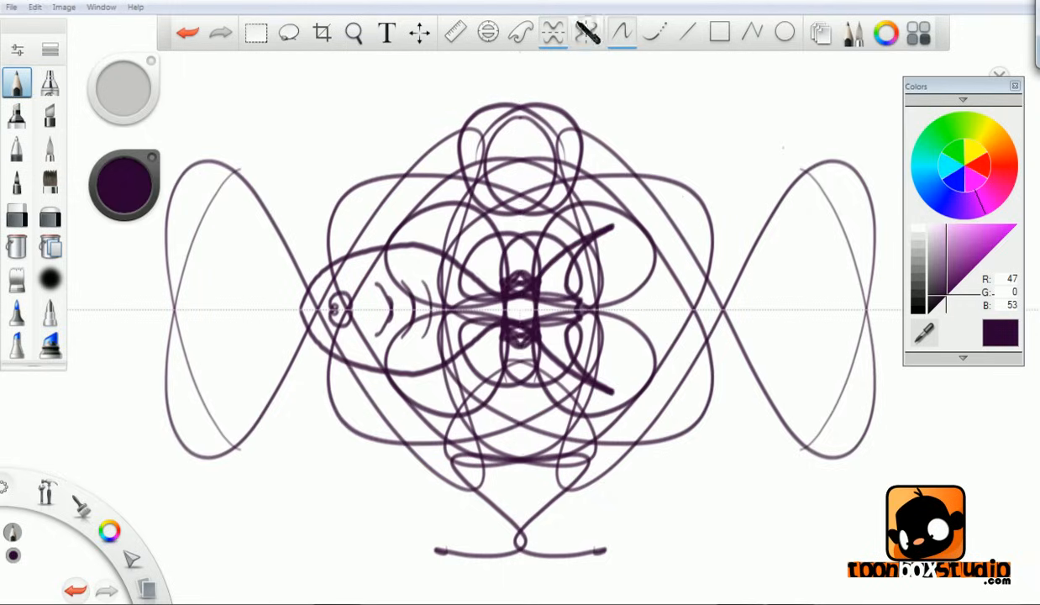
- Undo all the mirrored drawings, including the fish, to clear the canvas
key("ctrl+z")
key("ctrl+z")
key("ctrl+z")
key("ctrl+z")
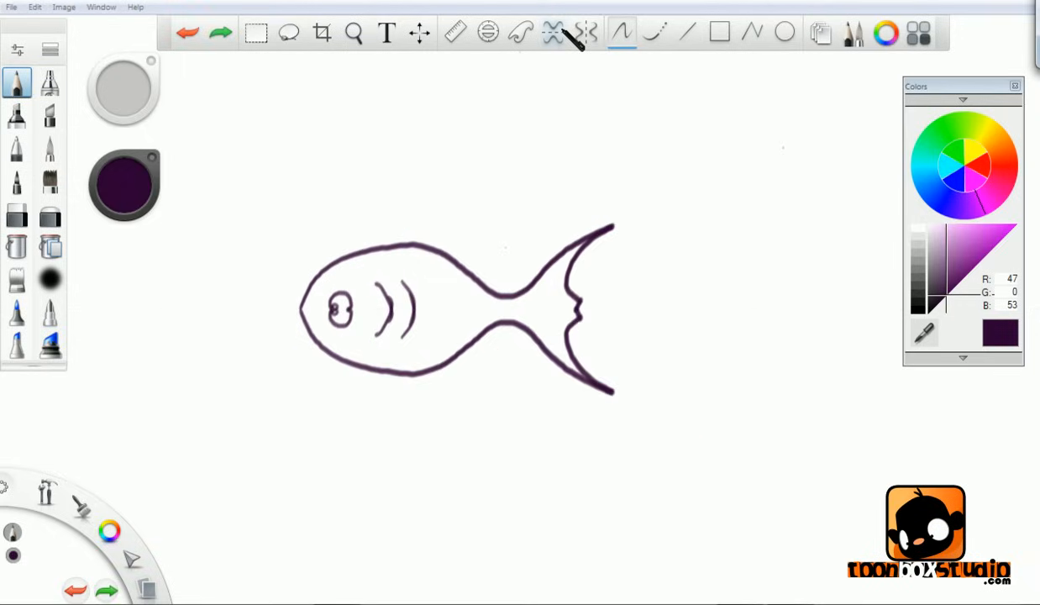
key("ctrl+z")
key("ctrl+z")
key("ctrl+z")
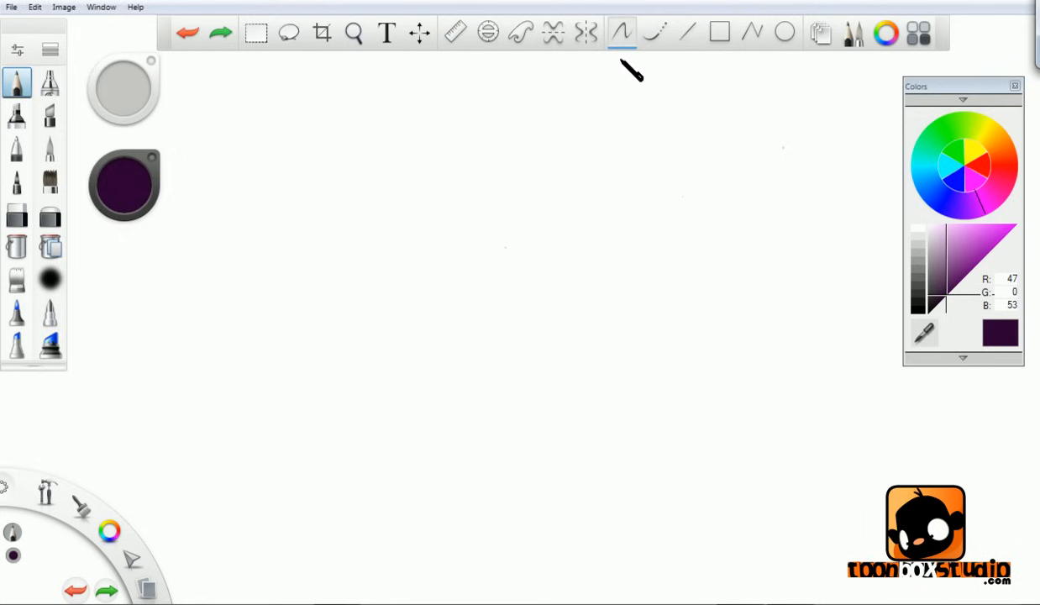
- Draw a freehand wavy pencil stroke and four straight lines around it with the Line tool
mouse_move(464, 123)
left_mouse_down()
mouse_move(467, 208)
mouse_move(626, 328)
mouse_move(654, 322)
left_mouse_up()
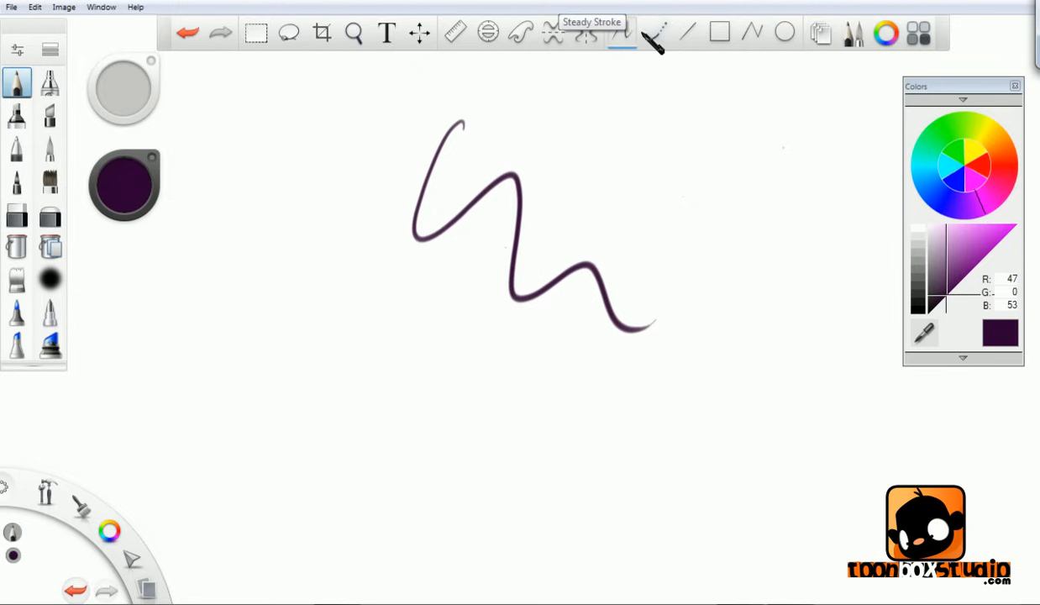
left_click(688, 34)
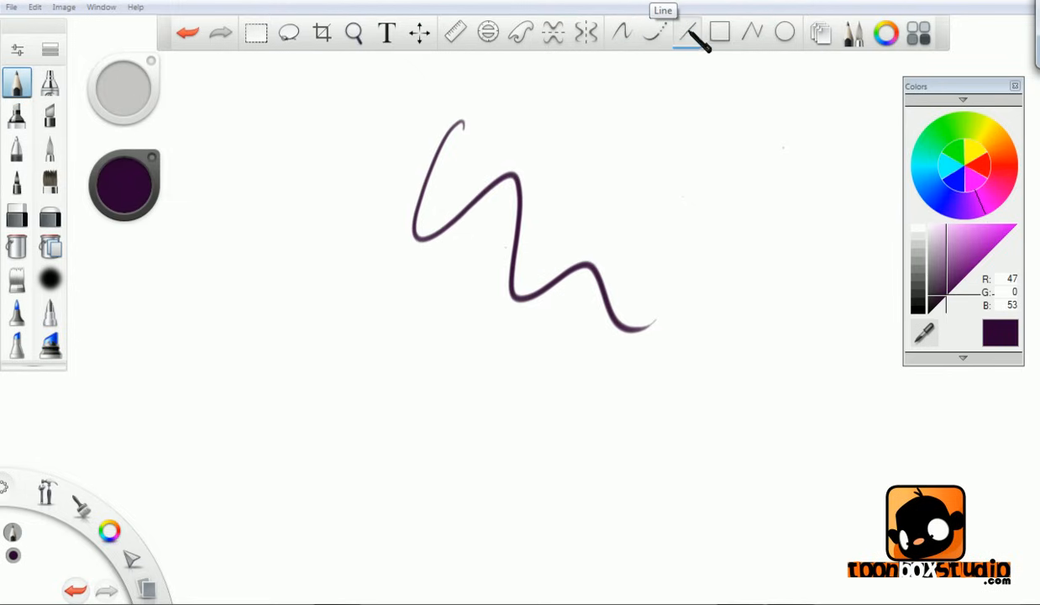
left_click_drag(751, 119, 639, 326)
mouse_move(786, 114)
left_mouse_down()
mouse_move(742, 361)
mouse_move(744, 345)
left_mouse_up()
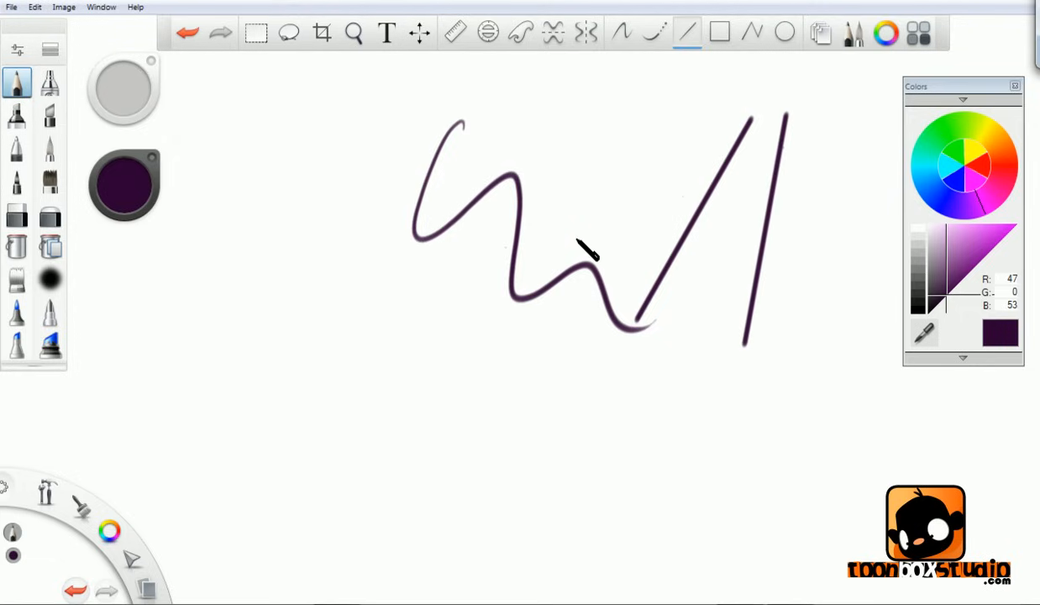
mouse_move(454, 307)
left_mouse_down()
mouse_move(232, 408)
mouse_move(233, 367)
left_mouse_up()
mouse_move(446, 280)
left_mouse_down()
mouse_move(348, 267)
mouse_move(377, 261)
left_mouse_up()
- Draw a freehand circle beneath the wavy stroke and undo every stroke on the canvas
left_click(622, 33)
left_click_drag(517, 369, 445, 320)
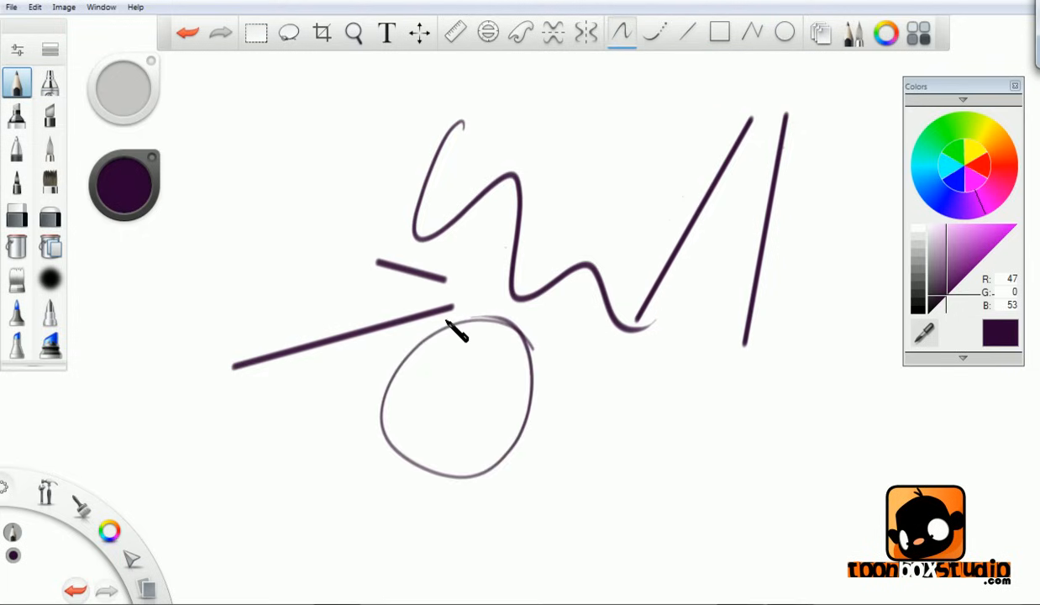
key("ctrl+z")
key("ctrl+z")
key("ctrl+z")
key("ctrl+z")
key("ctrl+z")
key("ctrl+z")
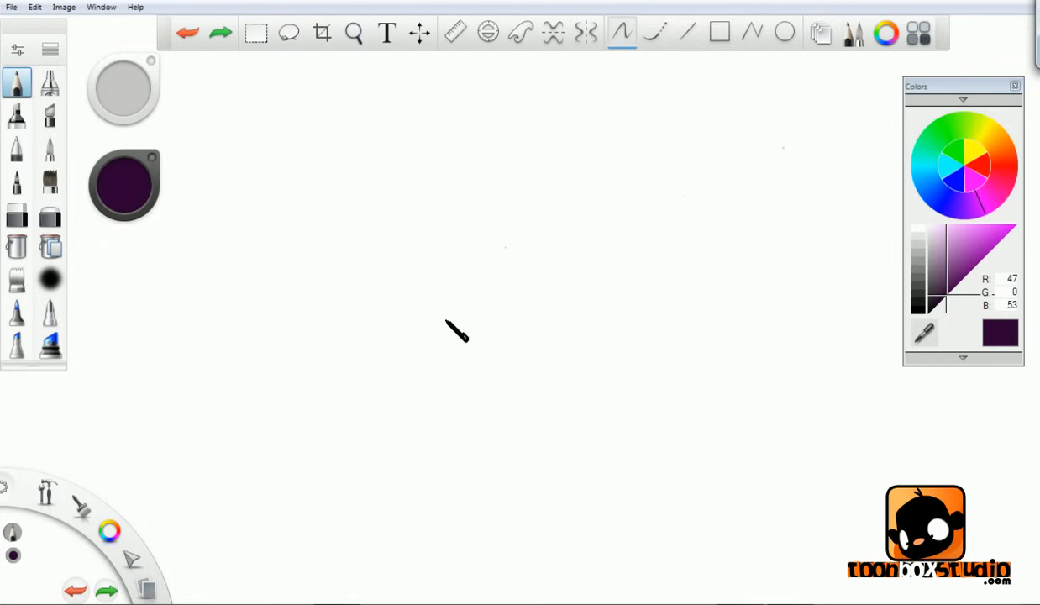
- Draw three steep straight lines crossed by three nearly horizontal ones using the Line tool
left_click(687, 32)
mouse_move(638, 127)
left_mouse_down()
mouse_move(569, 370)
mouse_move(738, 404)
left_mouse_up()
left_click_drag(779, 284, 498, 213)
left_click_drag(504, 191, 795, 222)
left_click_drag(473, 323, 815, 320)
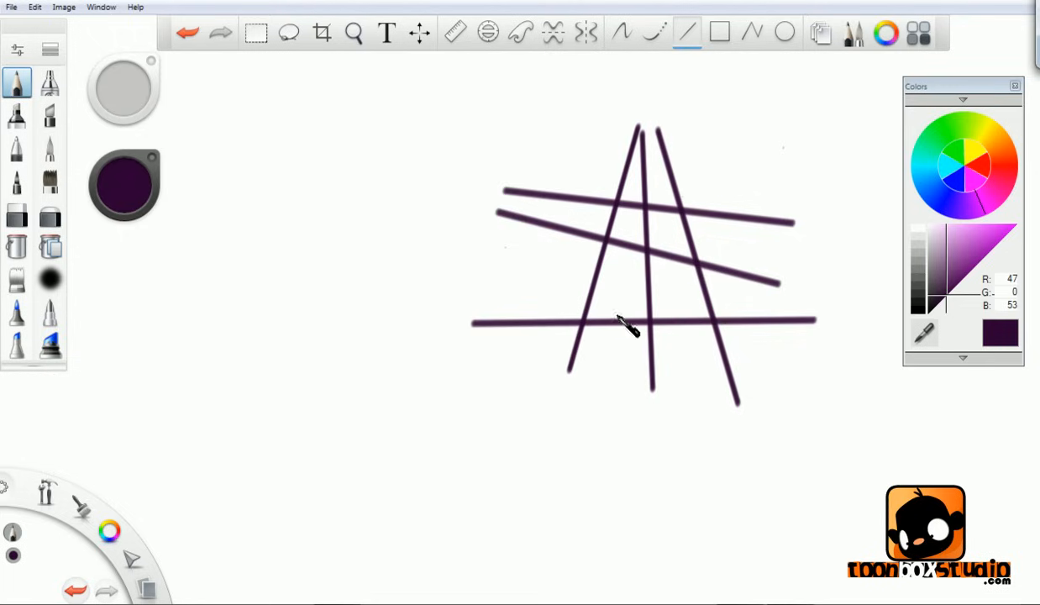
- Draw a fan of six straight lines spreading downward from the middle of the canvas
mouse_move(160, 447)
left_mouse_down()
mouse_move(385, 343)
mouse_move(436, 307)
left_mouse_up()
left_click_drag(242, 503, 461, 292)
mouse_move(336, 519)
left_mouse_down()
mouse_move(461, 293)
mouse_move(480, 519)
left_mouse_up()
left_click_drag(476, 302, 601, 483)
left_click_drag(496, 286, 671, 454)
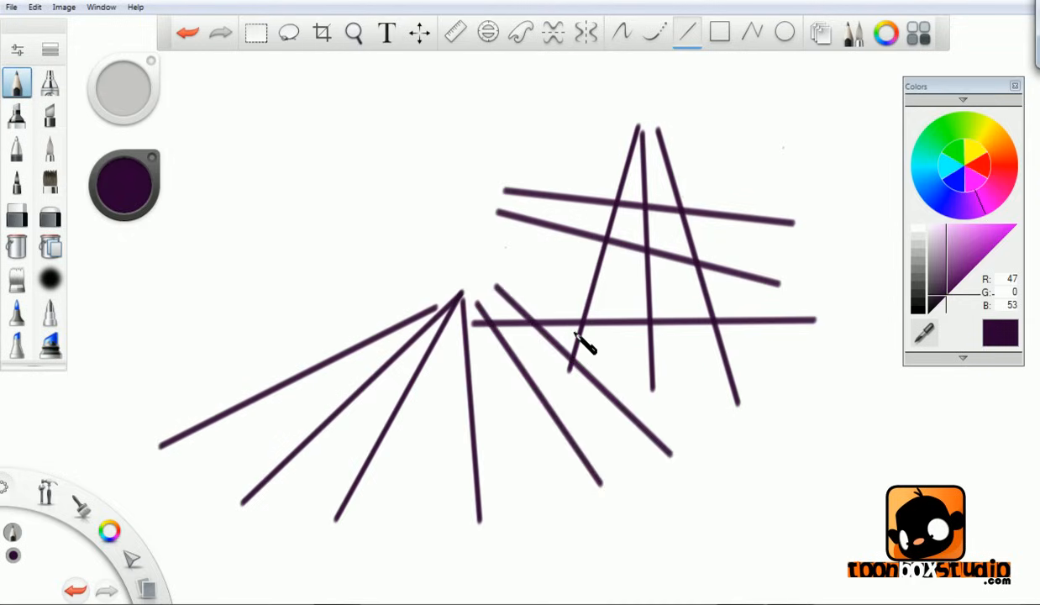
- Undo all the straight lines to clear the canvas
key("ctrl+z")
key("ctrl+z")
key("ctrl+z")
key("ctrl+z")
key("ctrl+z")
key("ctrl+z")
key("ctrl+z")
key("ctrl+z")
key("ctrl+z")
key("ctrl+z")
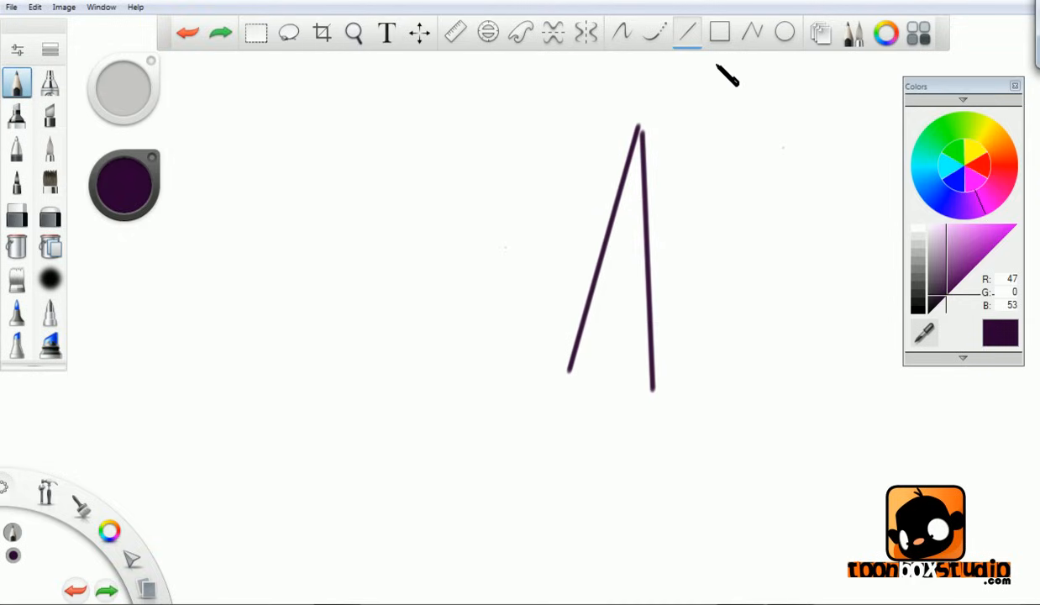
key("ctrl+z")
key("ctrl+z")
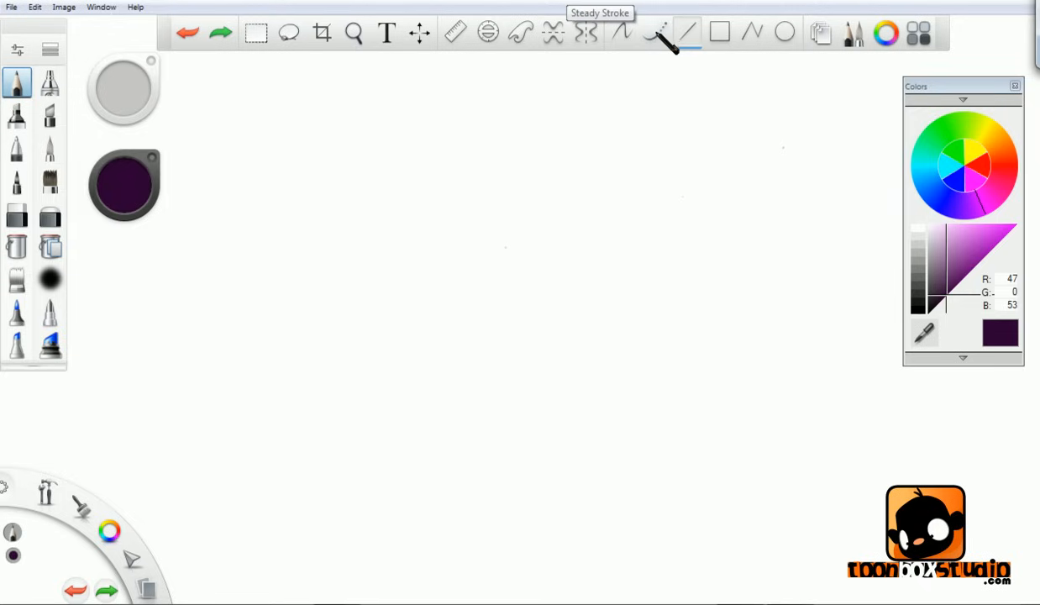
- Draw a tall pink curve with the pencil in Steady Stroke mode, using RGB 235, 132, 248
left_click(656, 32)
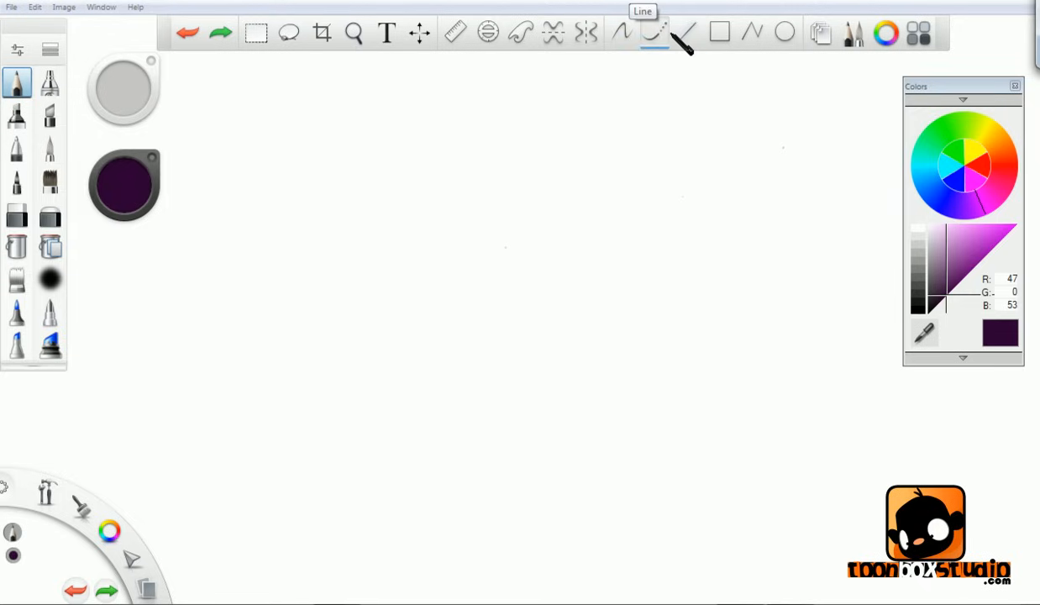
left_click_drag(1007, 221, 980, 216)
mouse_move(556, 147)
left_mouse_down()
mouse_move(479, 234)
mouse_move(479, 375)
left_mouse_up()
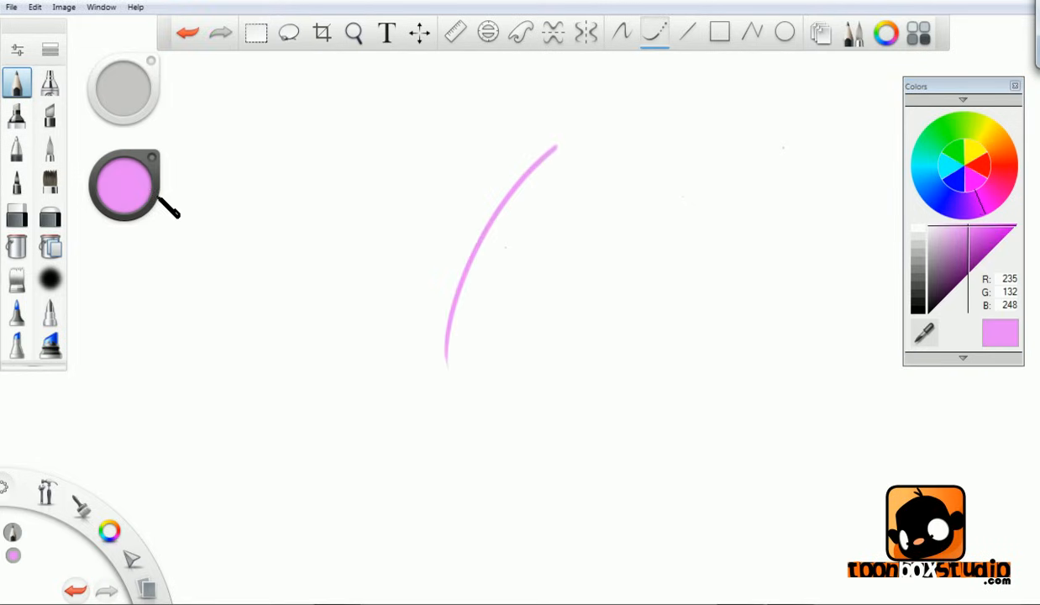
- Set the color to black and switch to the Paintbrush, adjusting its size
left_click(930, 311)
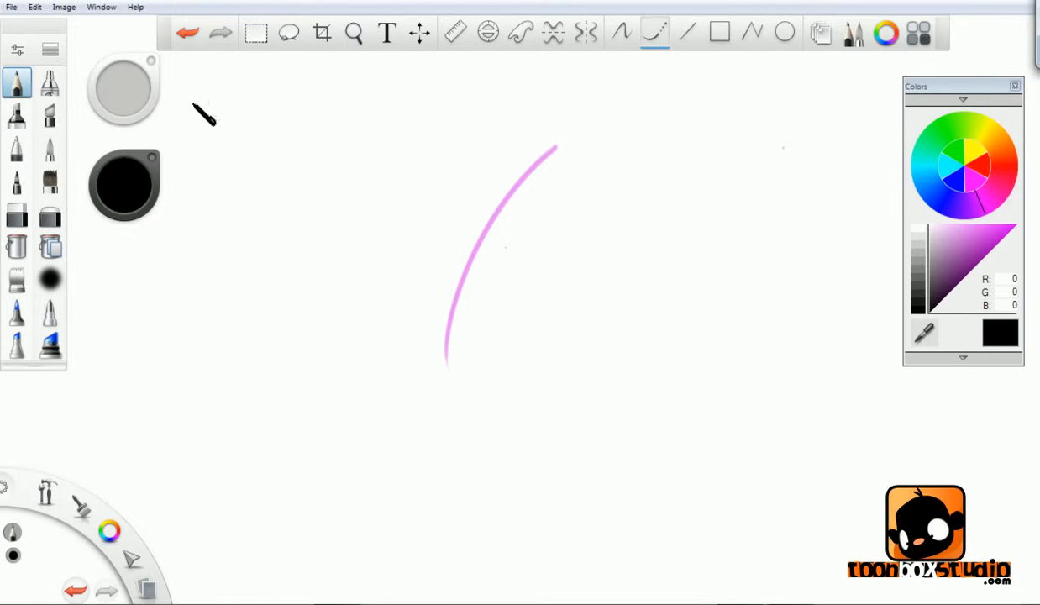
left_click(50, 152)
mouse_move(124, 99)
left_mouse_down()
mouse_move(92, 192)
mouse_move(82, 168)
left_mouse_up()
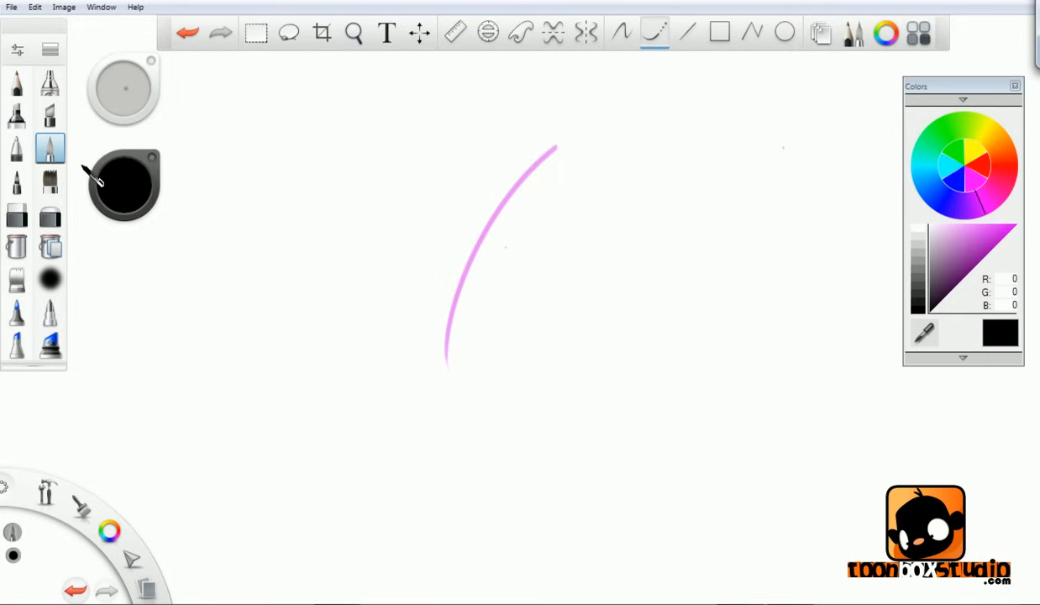
- Open the Steady Stroke smoothness settings, move them below the drawing and trace the pink curve in black
left_click(658, 33)
left_click_drag(552, 235, 546, 433)
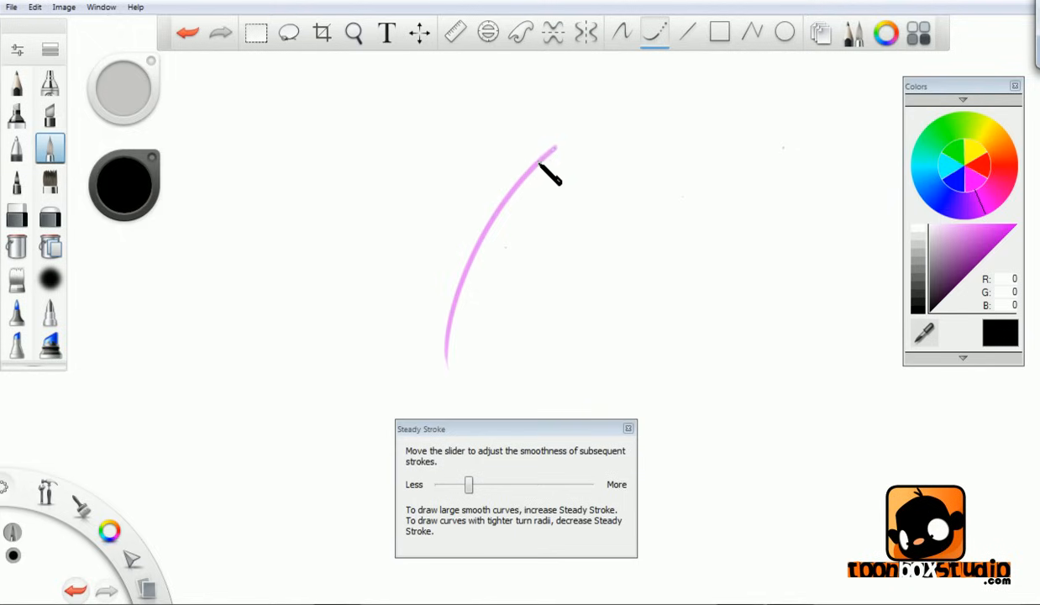
mouse_move(526, 172)
left_mouse_down()
mouse_move(480, 235)
mouse_move(443, 383)
mouse_move(448, 362)
left_mouse_up()
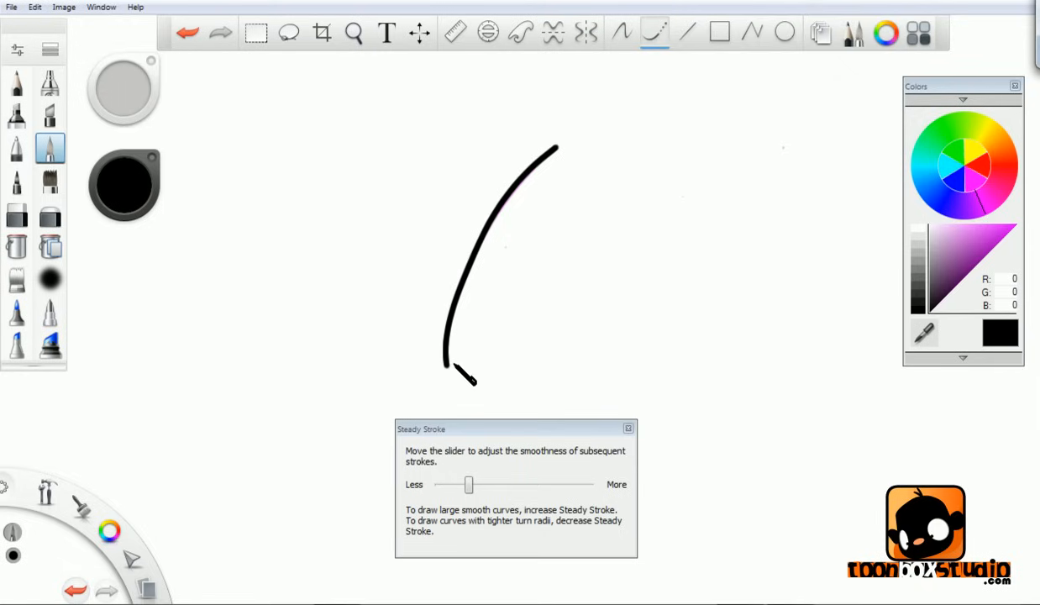
- Draw one black curve with increased Steady Stroke smoothness and two more with it reduced, beside the traced curve
left_click_drag(468, 486, 505, 486)
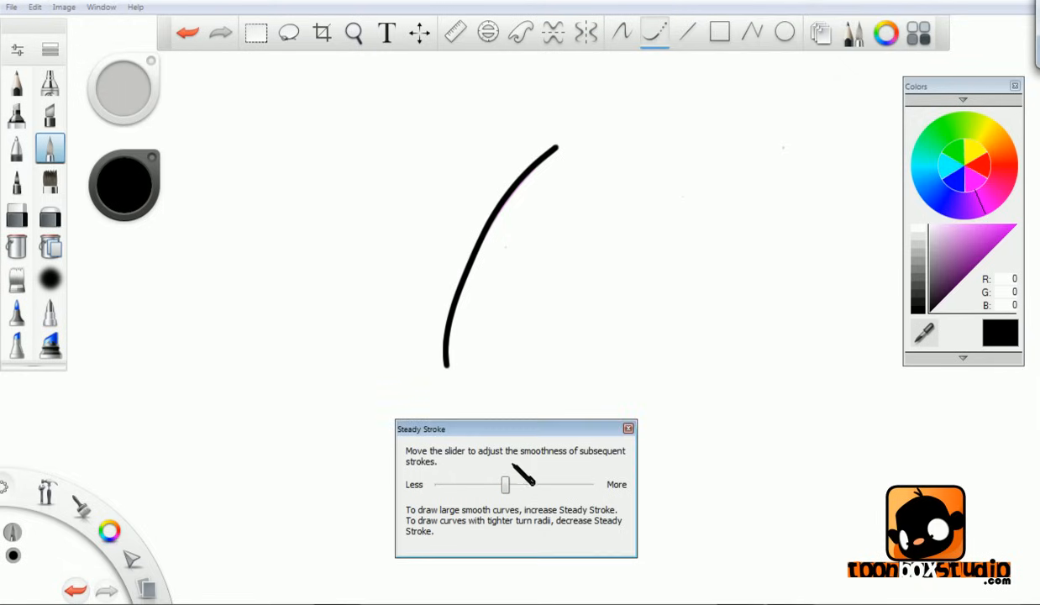
mouse_move(598, 154)
left_mouse_down()
mouse_move(538, 220)
mouse_move(514, 270)
mouse_move(519, 385)
left_mouse_up()
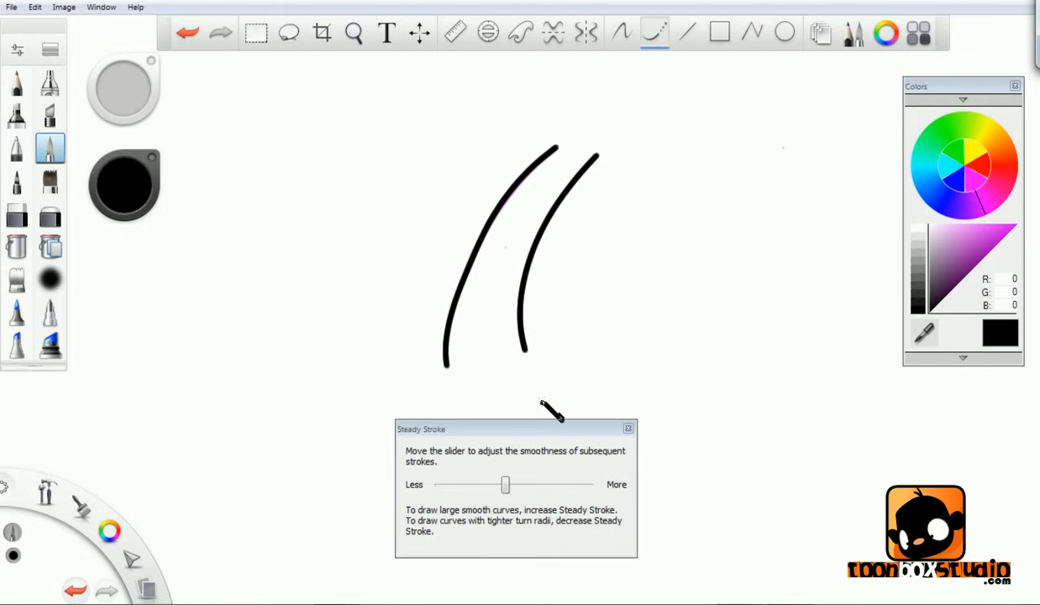
left_click_drag(505, 485, 463, 485)
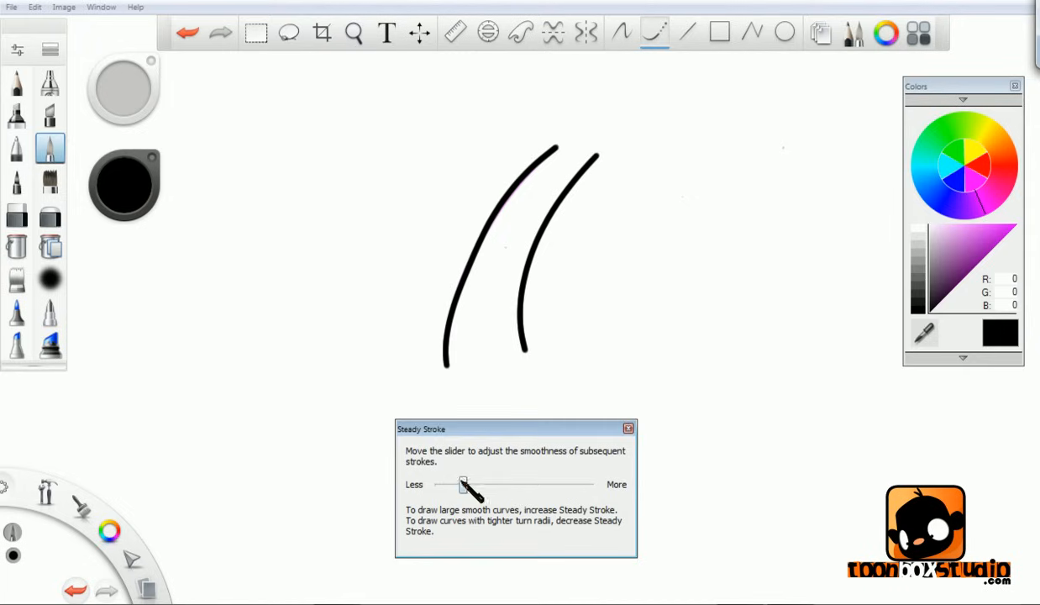
mouse_move(642, 162)
left_mouse_down()
mouse_move(612, 220)
mouse_move(622, 294)
mouse_move(643, 338)
mouse_move(637, 326)
left_mouse_up()
left_click_drag(783, 148, 690, 474)
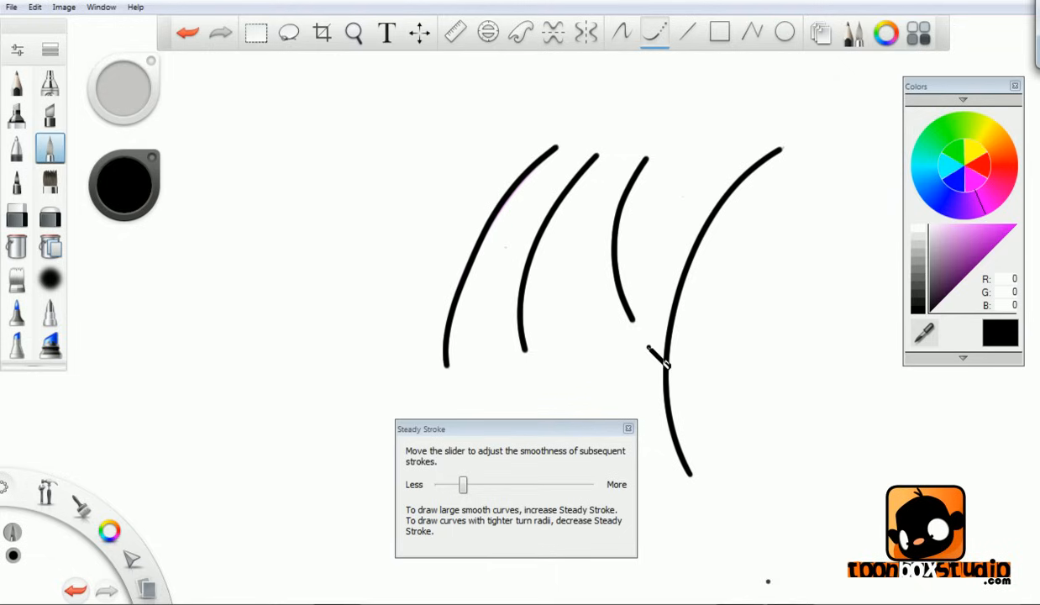
- Switch to the Pencil, close the Steady Stroke settings, undo all the curves and return to freehand drawing
left_click(17, 83)
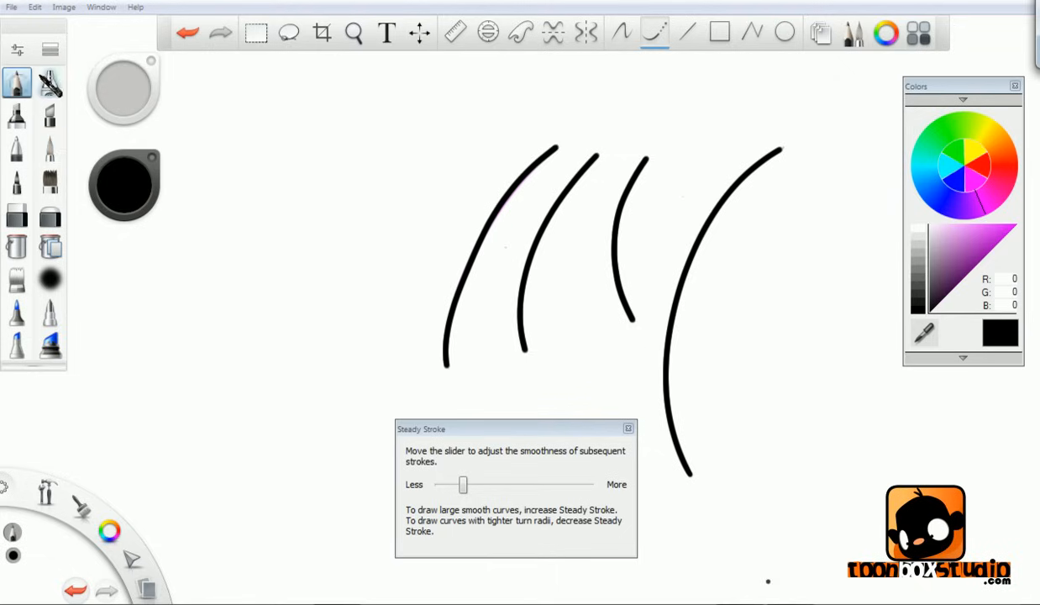
left_click(627, 428)
key("ctrl+z")
key("ctrl+z")
key("ctrl+z")
key("ctrl+z")
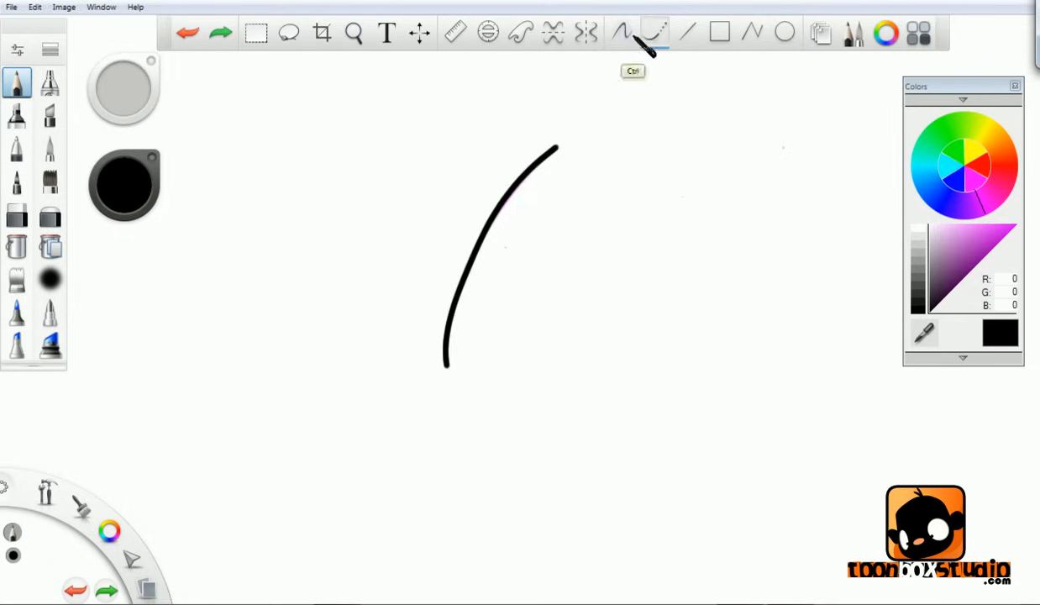
left_click(623, 31)
key("ctrl+z")
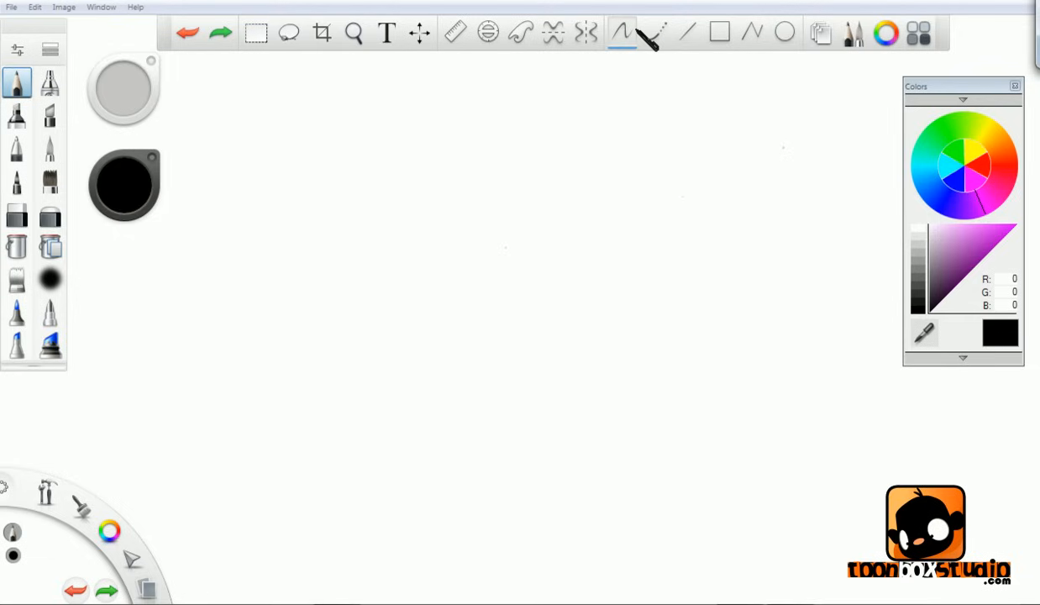
- Draw a large square and a smaller overlapping one with the Rectangle tool, and undo both
left_click(720, 34)
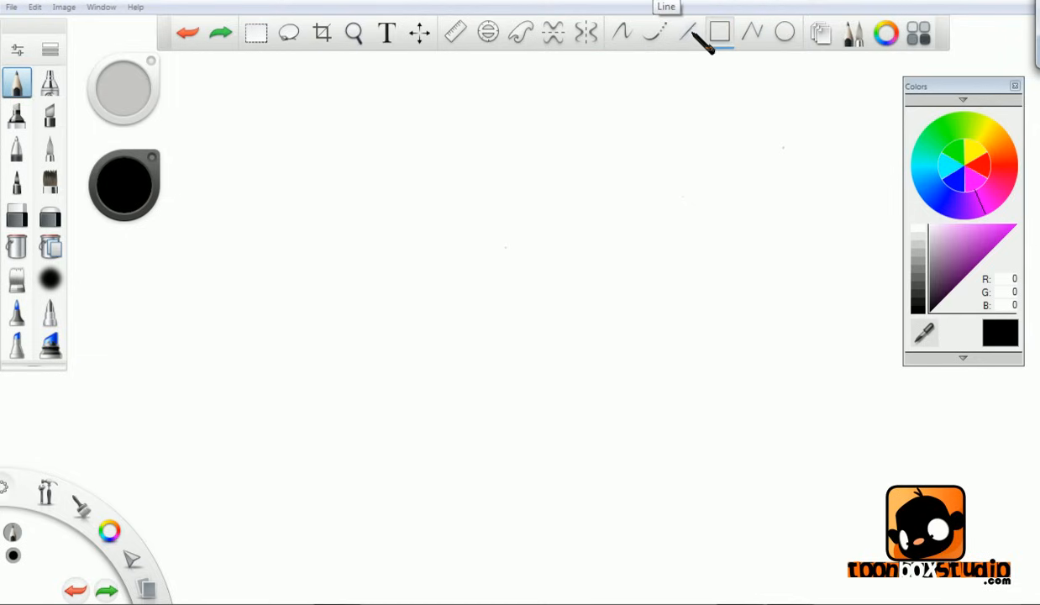
left_click_drag(365, 141, 598, 368)
left_click_drag(479, 214, 636, 354)
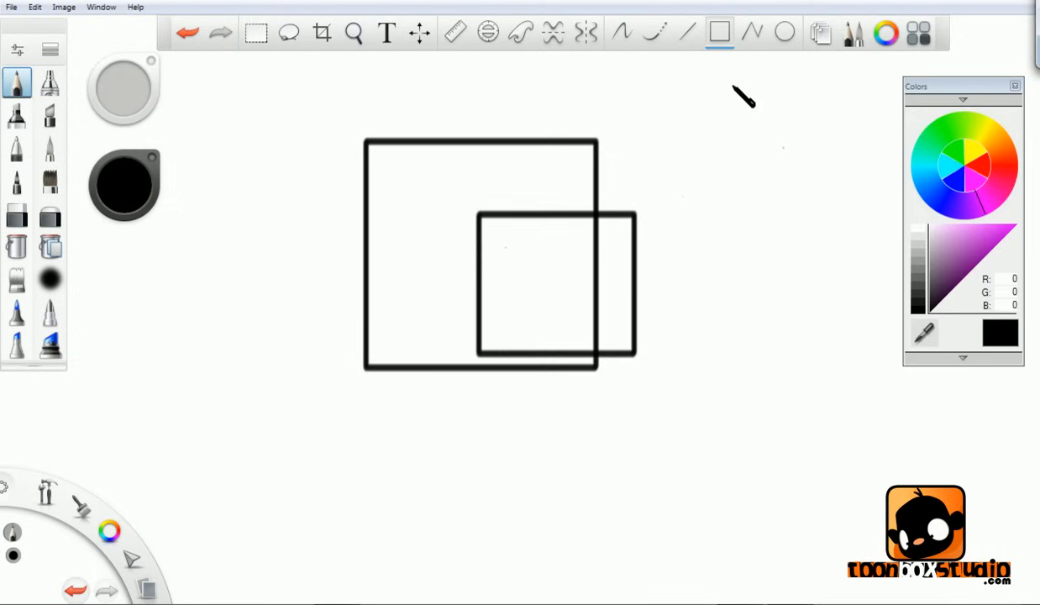
key("ctrl+z")
key("ctrl+z")
- Draw three ellipses of decreasing size with the Ellipse tool, and undo all of them
left_click(785, 34)
left_click_drag(476, 142, 647, 296)
left_click_drag(470, 202, 598, 312)
left_click_drag(481, 209, 531, 250)
key("ctrl+z")
key("ctrl+z")
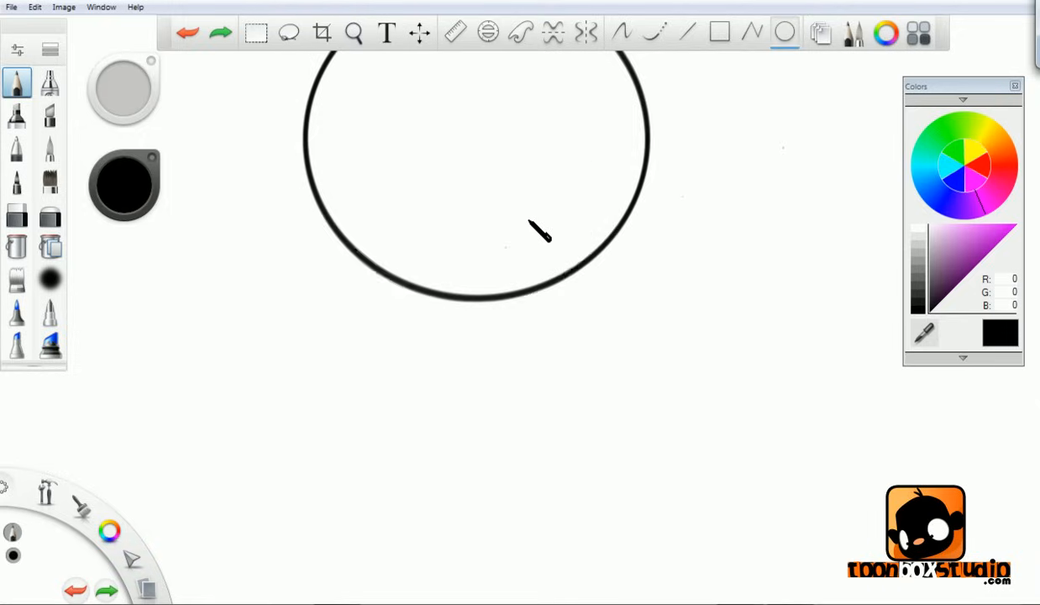
key("ctrl+z")
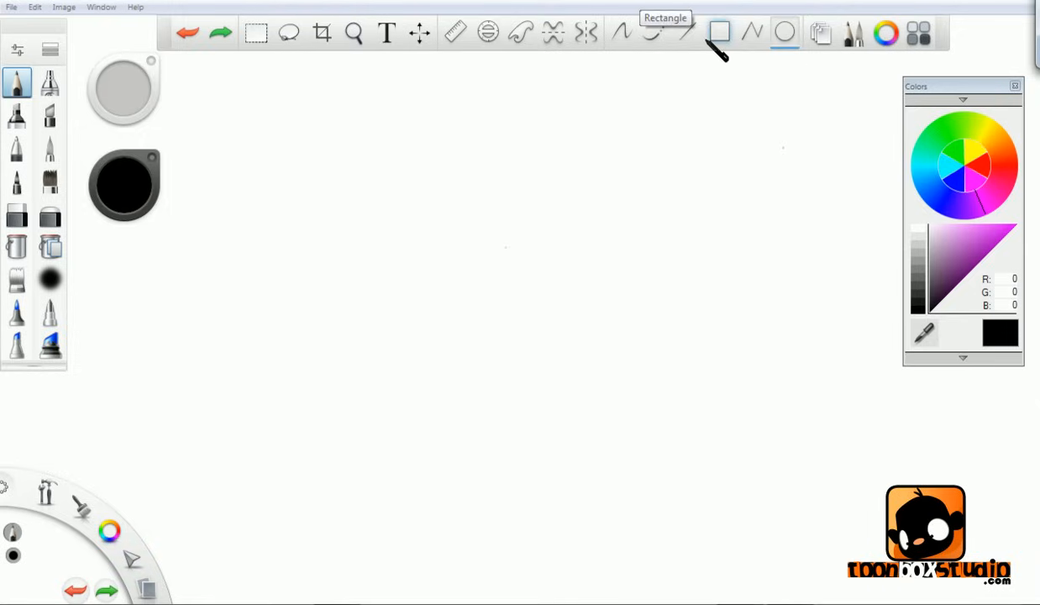
- Switch to the chisel-tip brush and the Polyline tool, draw a few crossing strokes and undo them
left_click(57, 109)
left_click_drag(538, 227, 565, 359)
left_click_drag(476, 252, 620, 261)
mouse_move(501, 182)
left_mouse_down()
mouse_move(509, 275)
mouse_move(540, 314)
left_mouse_up()
mouse_move(434, 183)
left_mouse_down()
mouse_move(621, 283)
mouse_move(619, 254)
left_mouse_up()
key("ctrl+z")
key("ctrl+z")
key("ctrl+z")
key("ctrl+z")
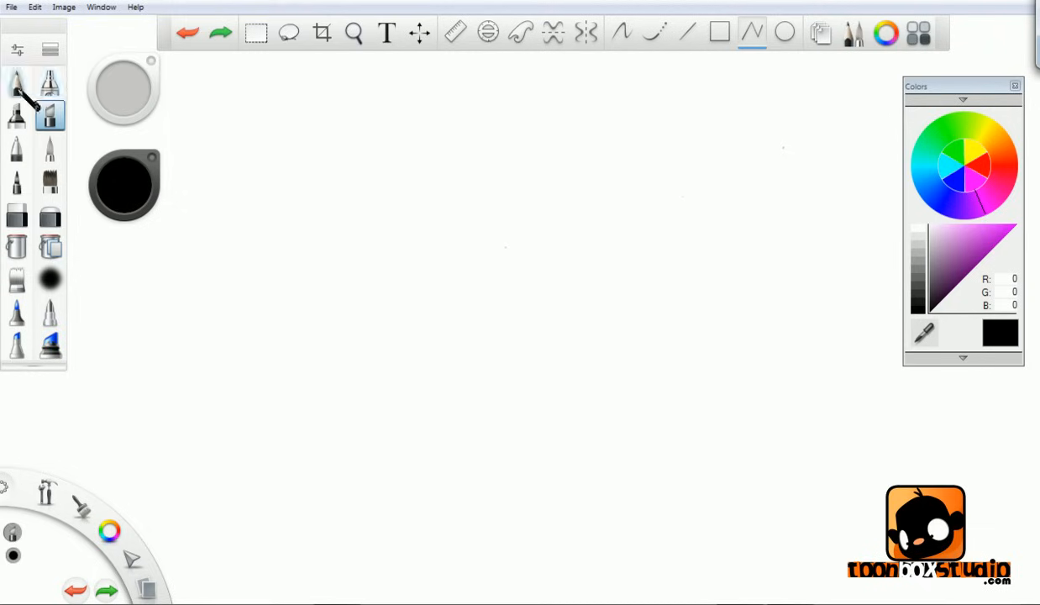
- Draw an open seven-segment polyline across the middle of the canvas with the Pencil
left_click(16, 85)
left_click(340, 344)
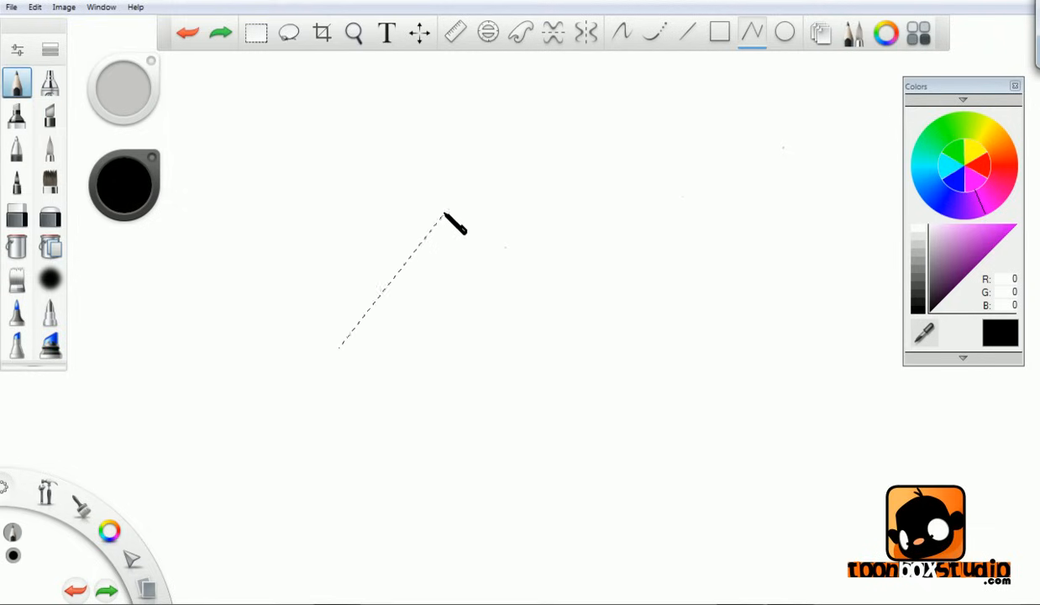
left_click(477, 181)
left_click(670, 317)
left_click(724, 199)
left_click(545, 108)
left_click(341, 168)
left_click(306, 283)
double_click(327, 312)
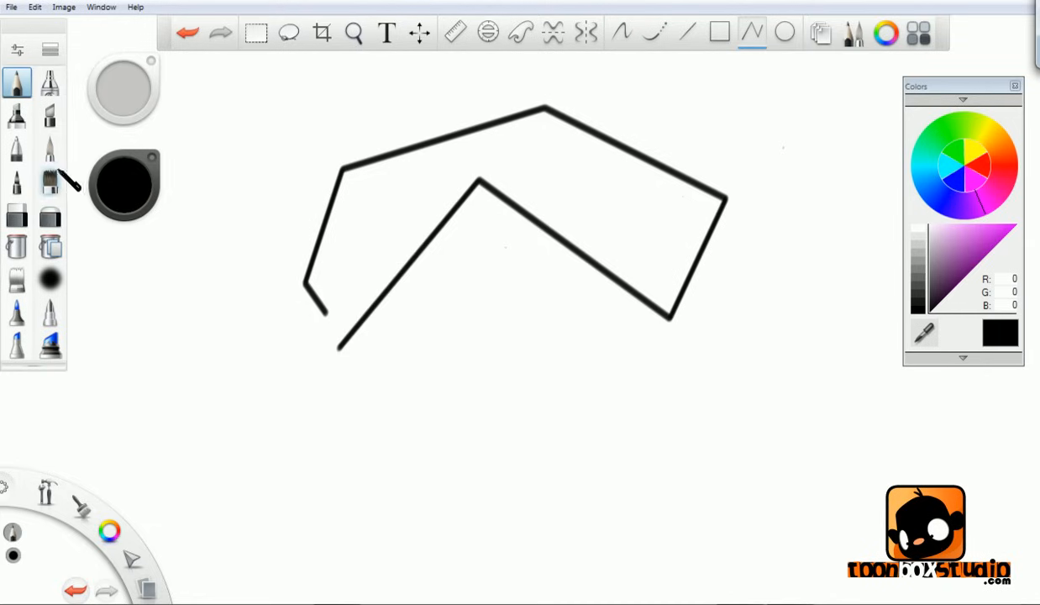
- Draw a three-segment polyline with the chisel-tip brush below the pencil shape, and undo both polylines
left_click(50, 116)
left_click(414, 426)
left_click(641, 419)
left_click(526, 292)
double_click(552, 268)
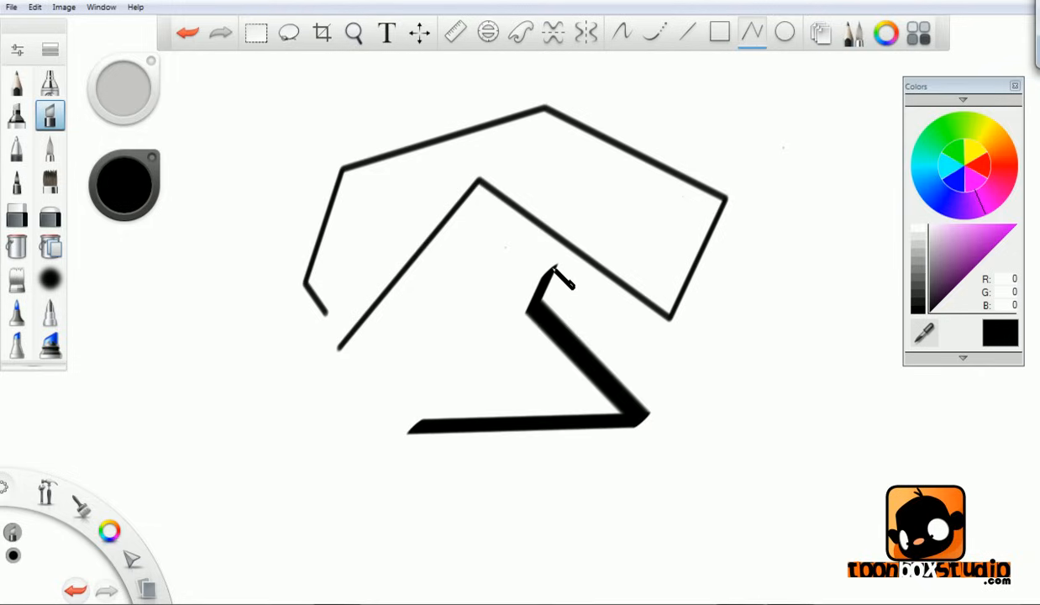
key("ctrl+z")
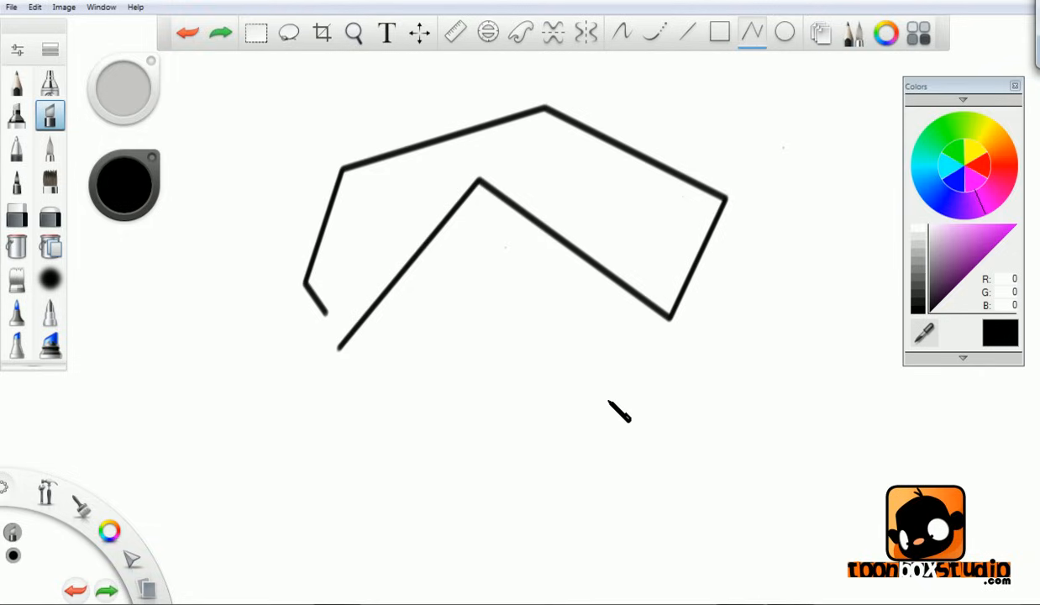
key("ctrl+z")
- Draw a wide ellipse with a small circle inside it using the Pencil and Ellipse tool, and undo both
left_click(17, 81)
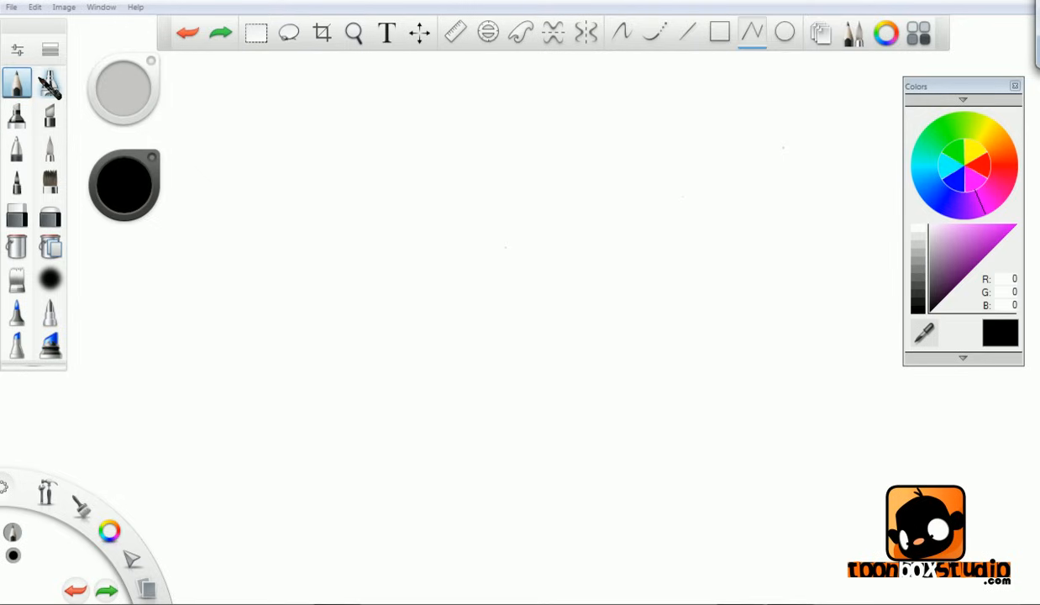
left_click(788, 32)
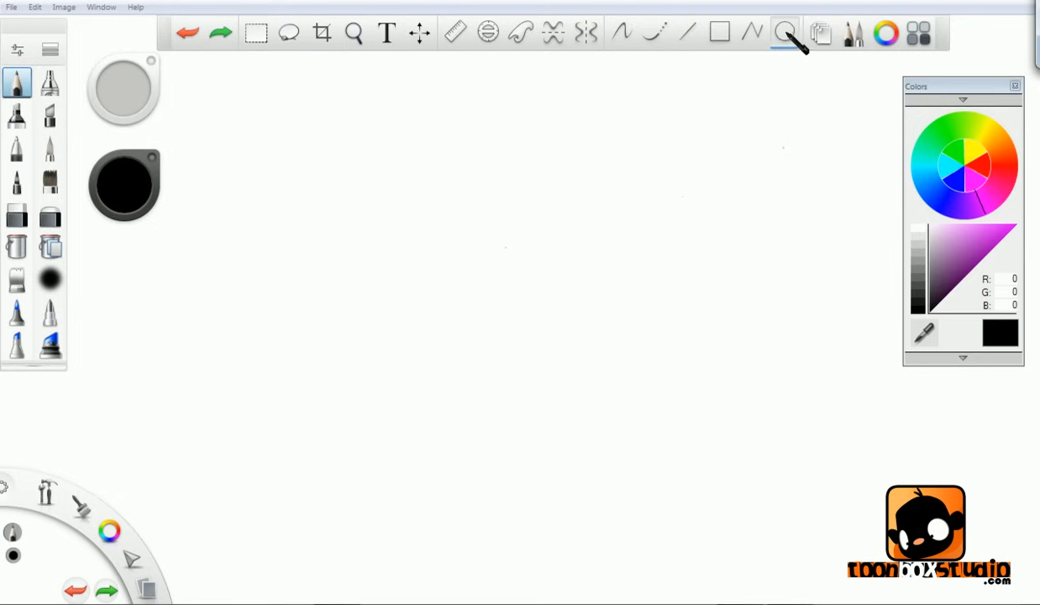
left_click_drag(459, 209, 551, 280)
left_click_drag(474, 205, 508, 240)
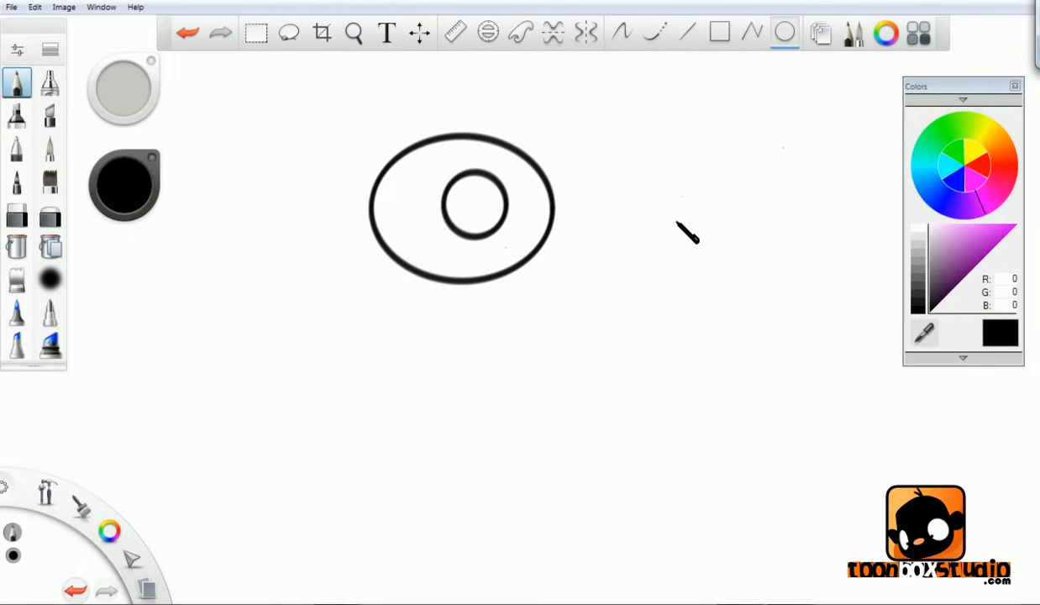
key("ctrl+z")
key("ctrl+z")
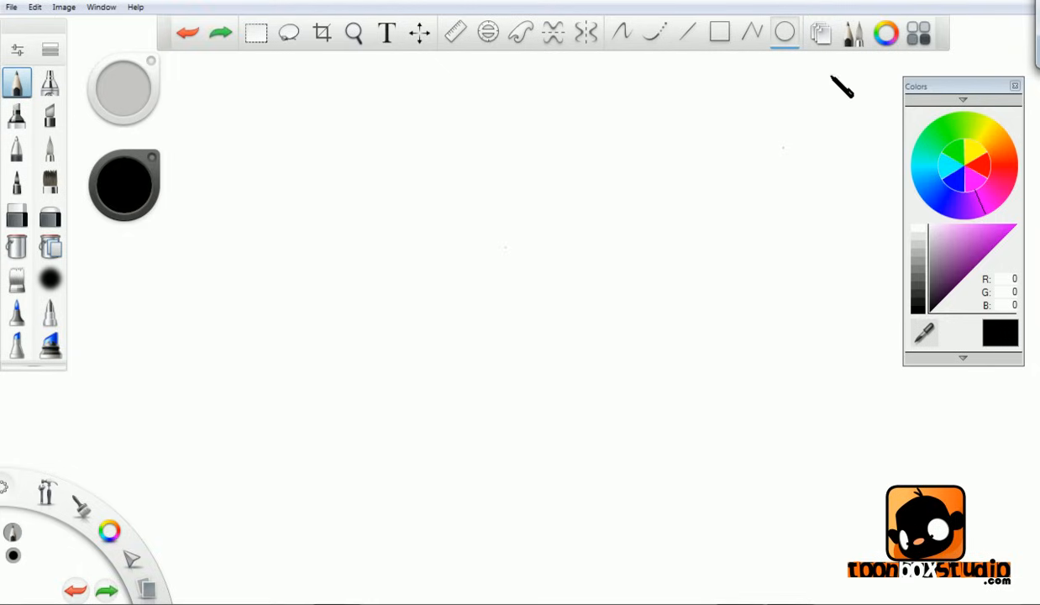
- Display the Layer Editor, toggle it off and on from the Lagoon, and check which interface windows are enabled
left_click(823, 33)
left_click(823, 34)
left_click(835, 38)
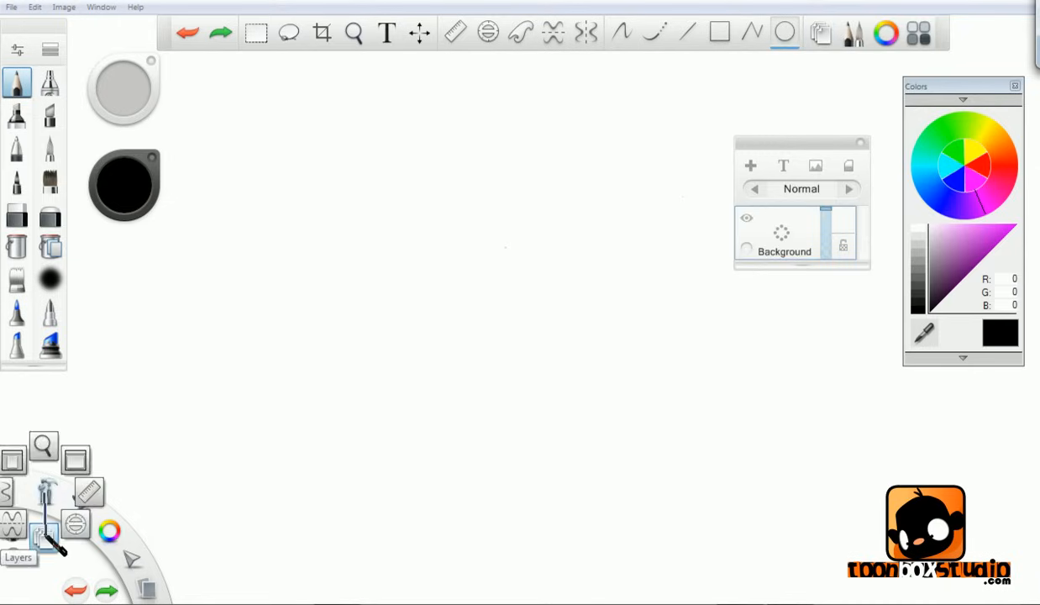
left_click(47, 537)
left_click(48, 536)
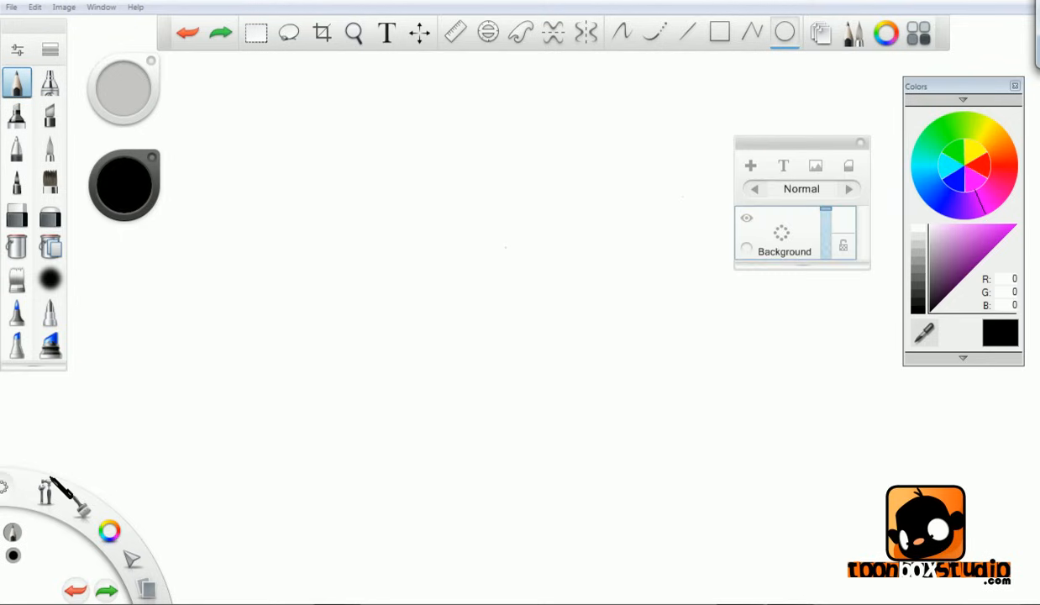
left_click(100, 8)
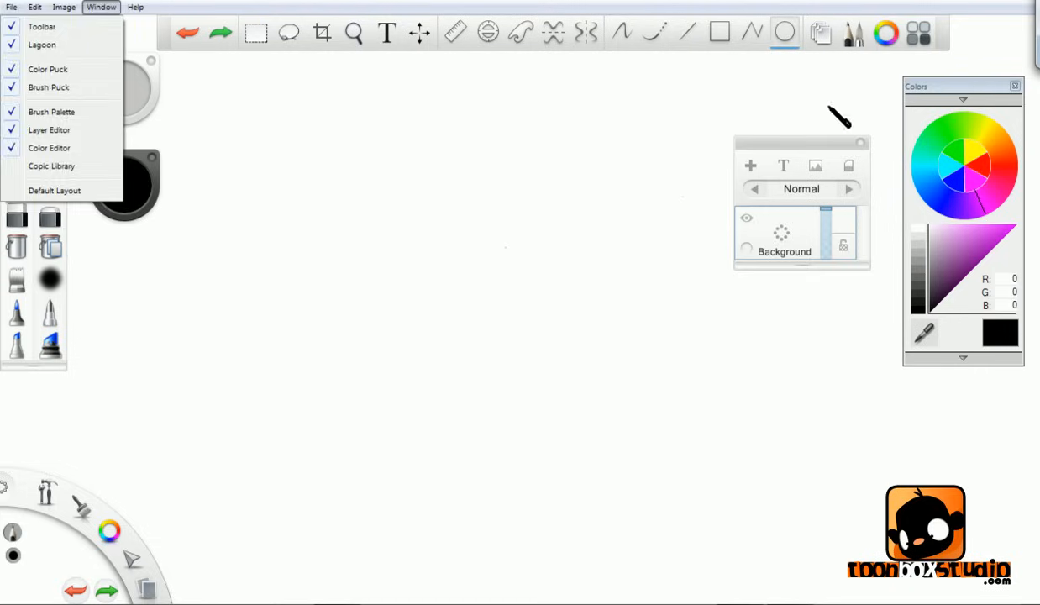
left_click(785, 125)
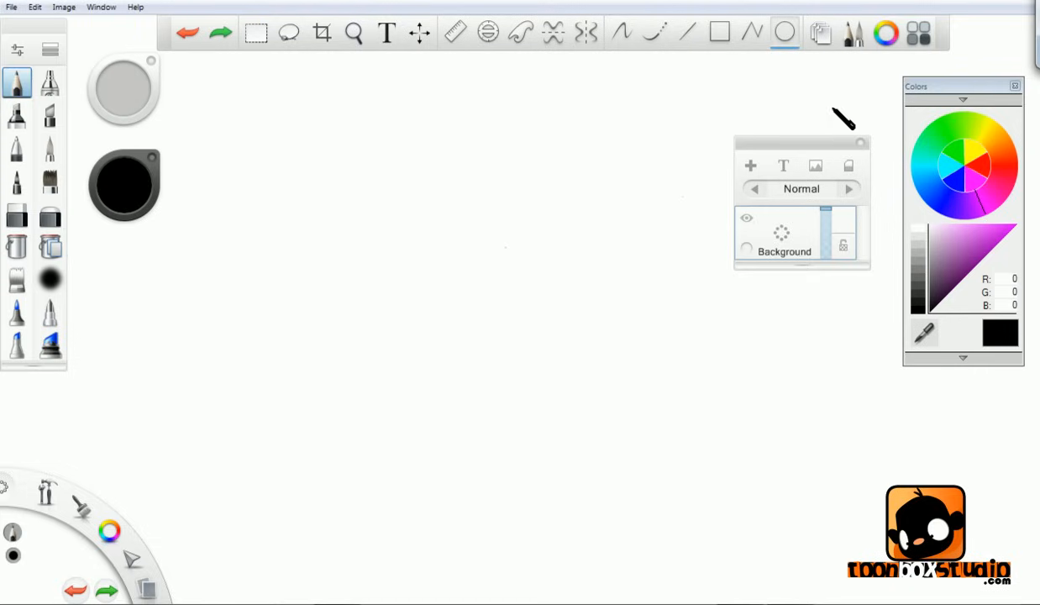
- Hide and restore the Brush Palette and the Color Editor
left_click(857, 37)
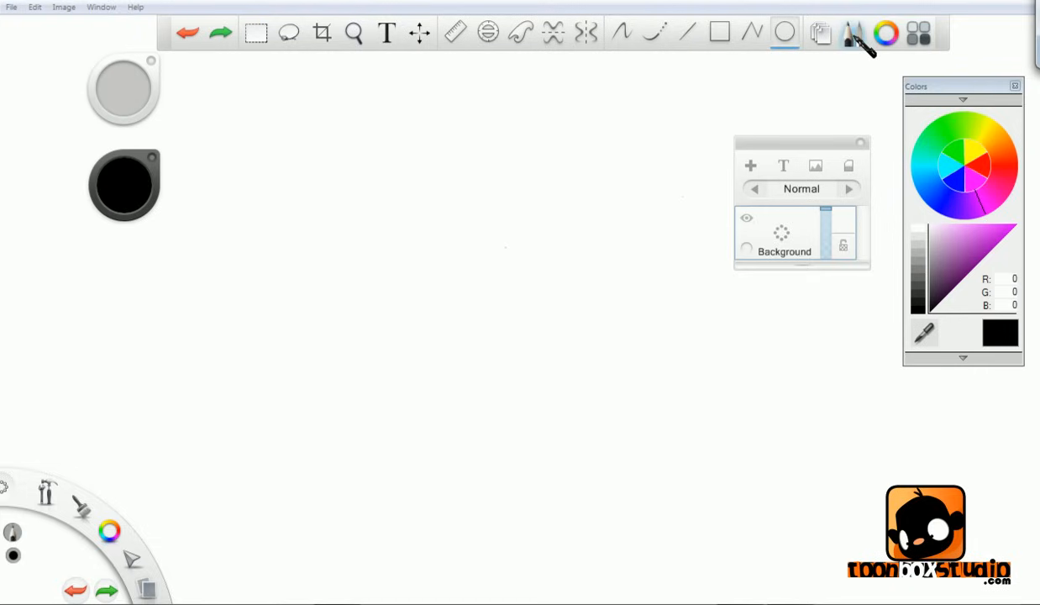
left_click(857, 37)
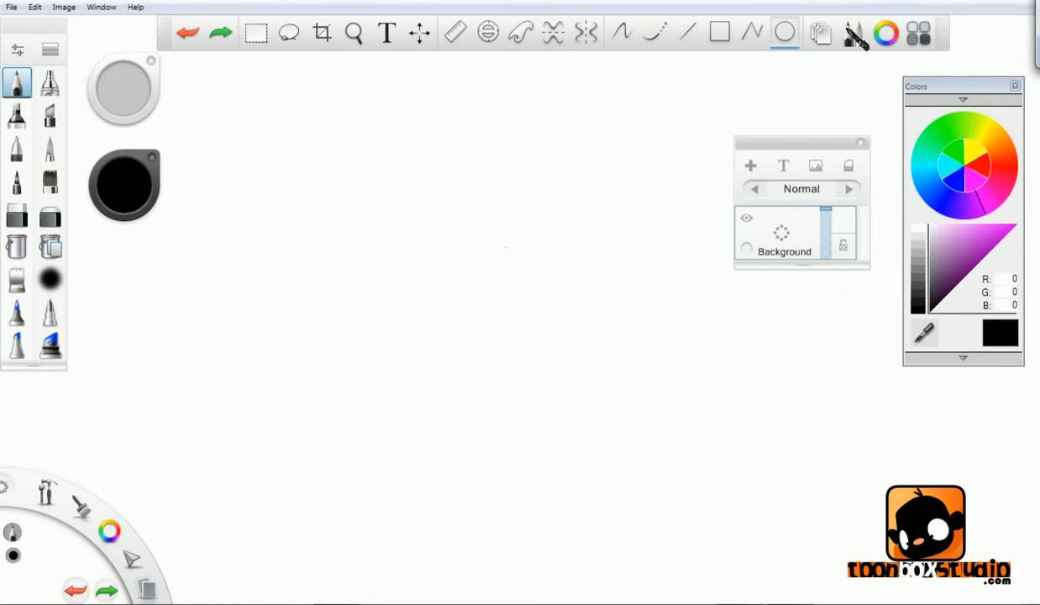
left_click(887, 34)
left_click(886, 34)
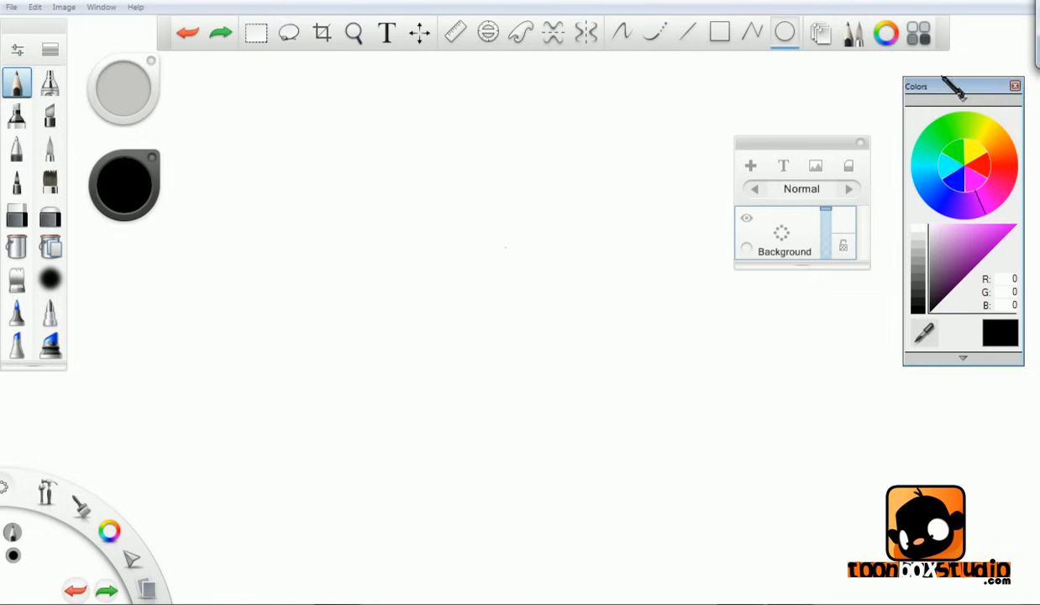
- Open the Copic Library, browse its Design and Illustration color sets, and close it
left_click(920, 33)
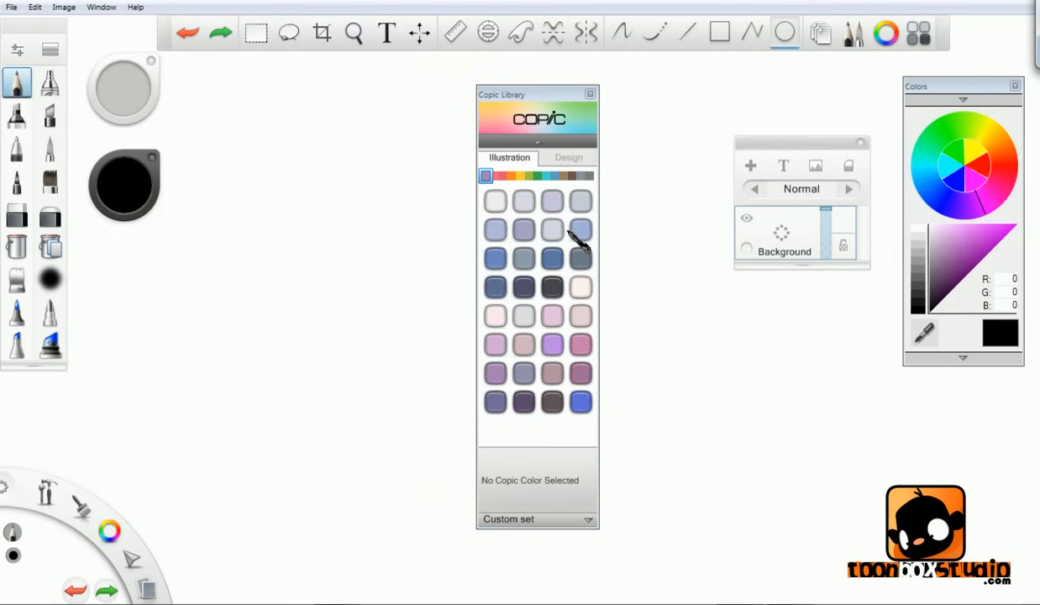
left_click(567, 158)
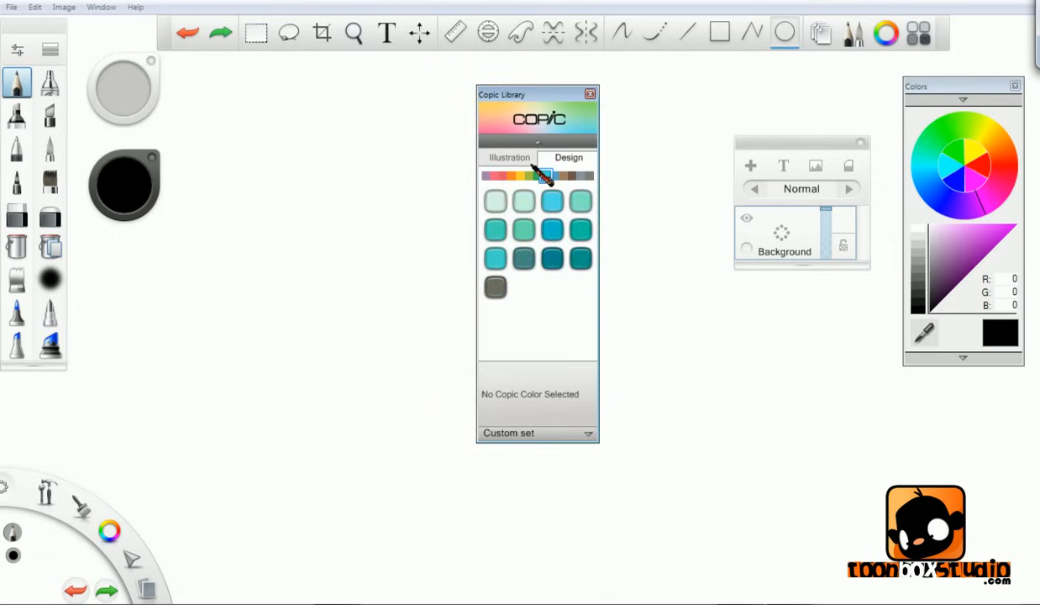
left_click(510, 158)
left_click(590, 94)
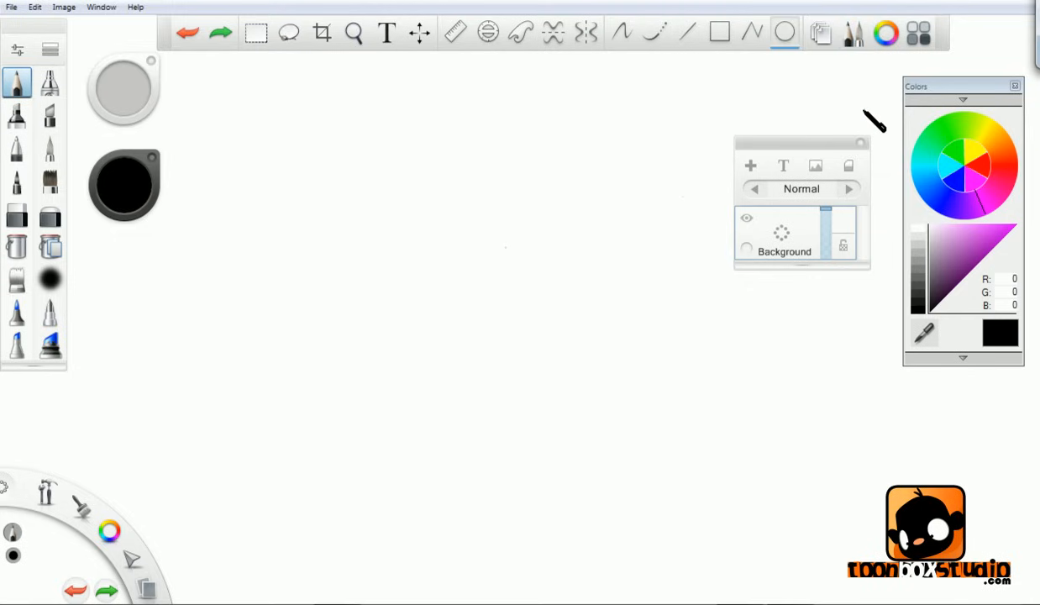
- Hide the Toolbar, move the Layer Editor away from the Color Editor, and undo a short test stroke on the canvas
left_click(943, 21)
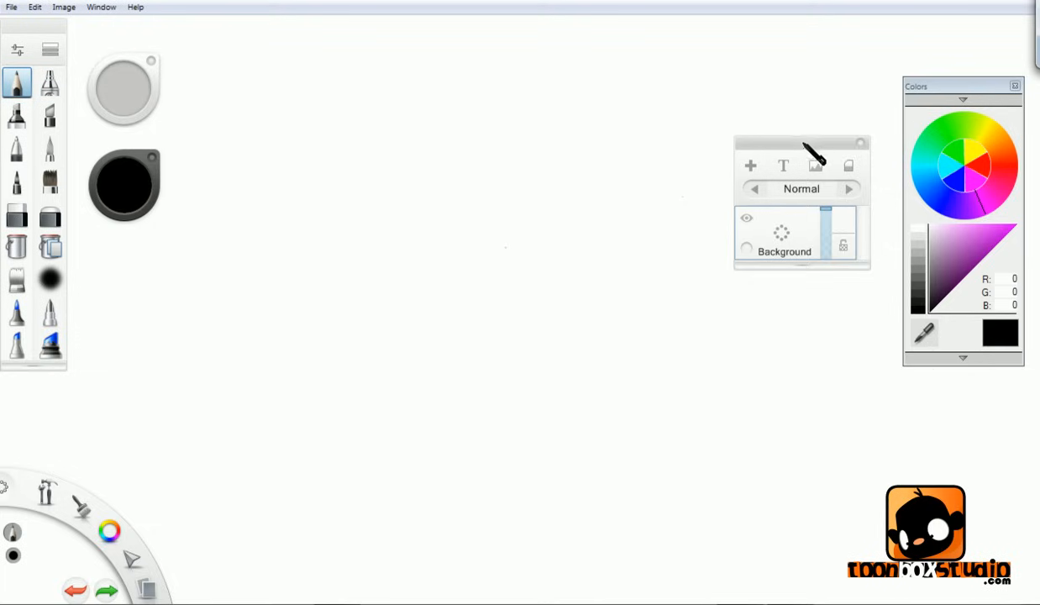
left_click_drag(812, 141, 751, 116)
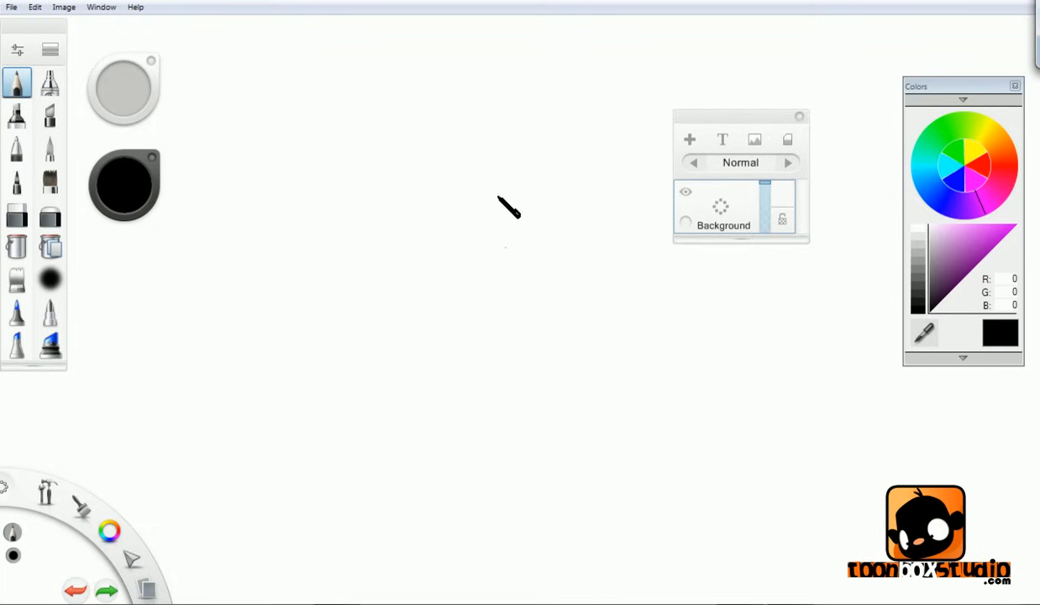
left_click_drag(499, 200, 516, 197)
key("ctrl+z")
- Bring back the Toolbar, return to freehand drawing mode, and hide the Toolbar again
left_click(102, 7)
left_click(109, 26)
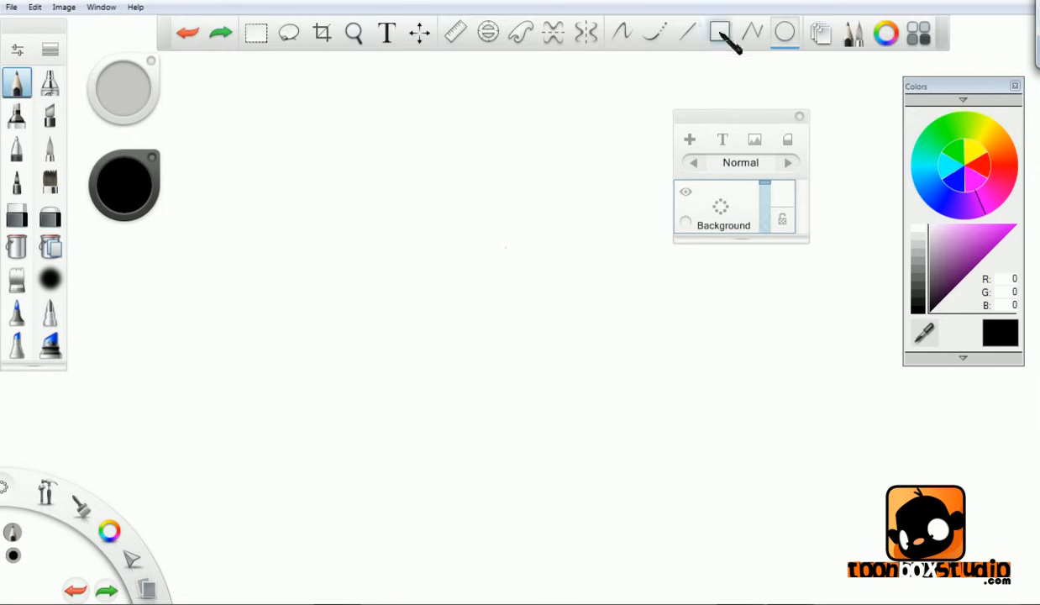
left_click(623, 33)
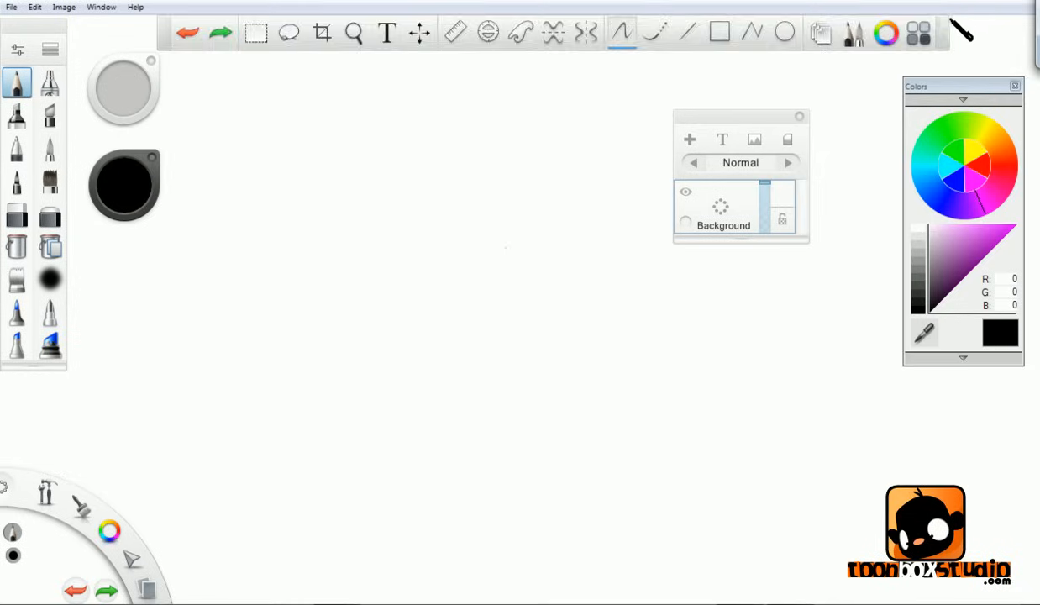
left_click(941, 21)
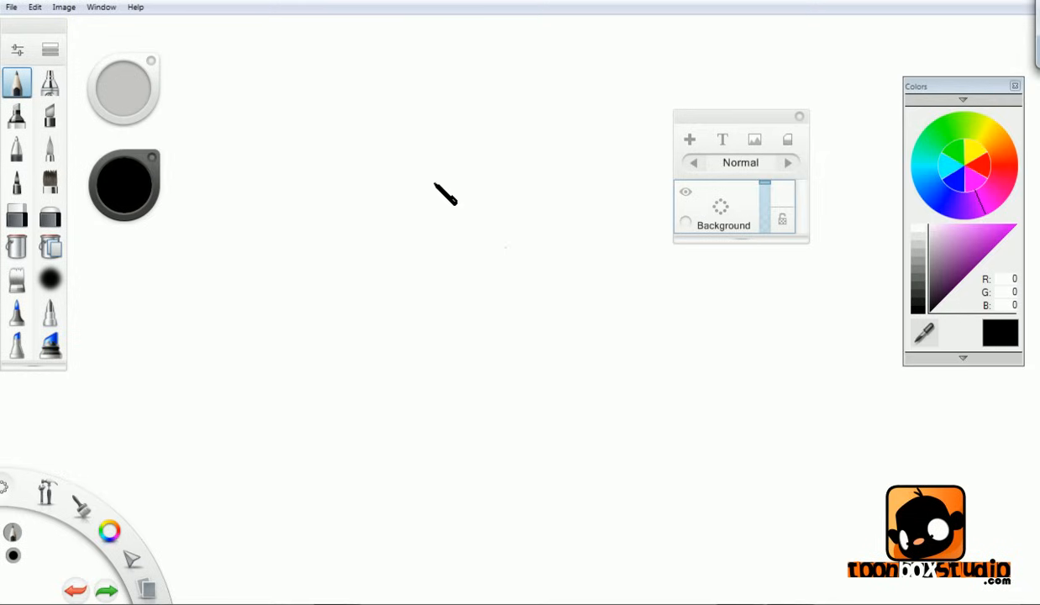
- Draw a large letter T near the middle of the canvas, and hide and restore the entire interface
left_click_drag(406, 235, 569, 214)
left_click_drag(470, 224, 470, 333)
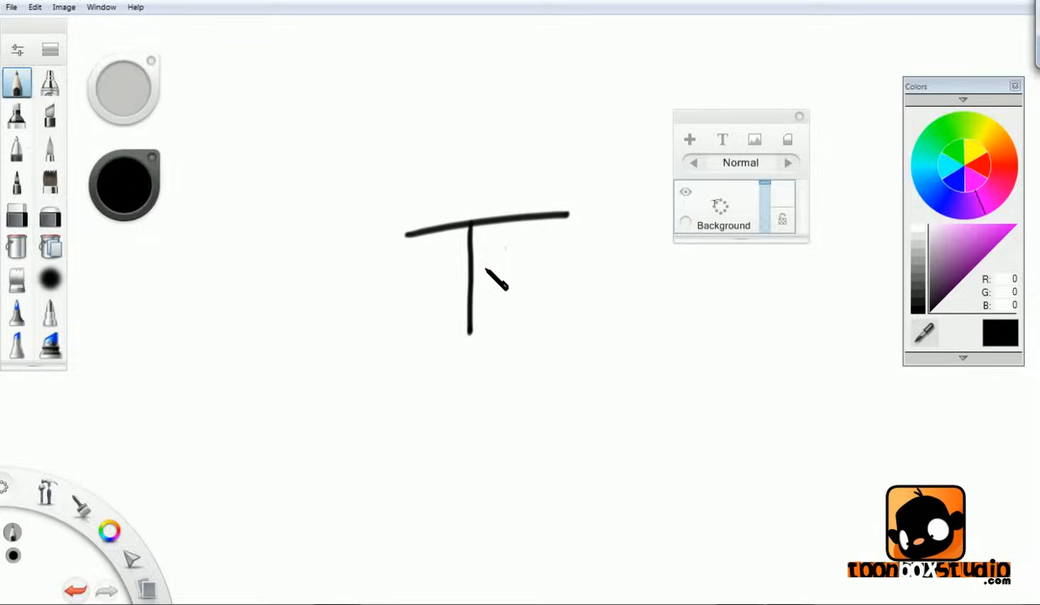
key("Tab")
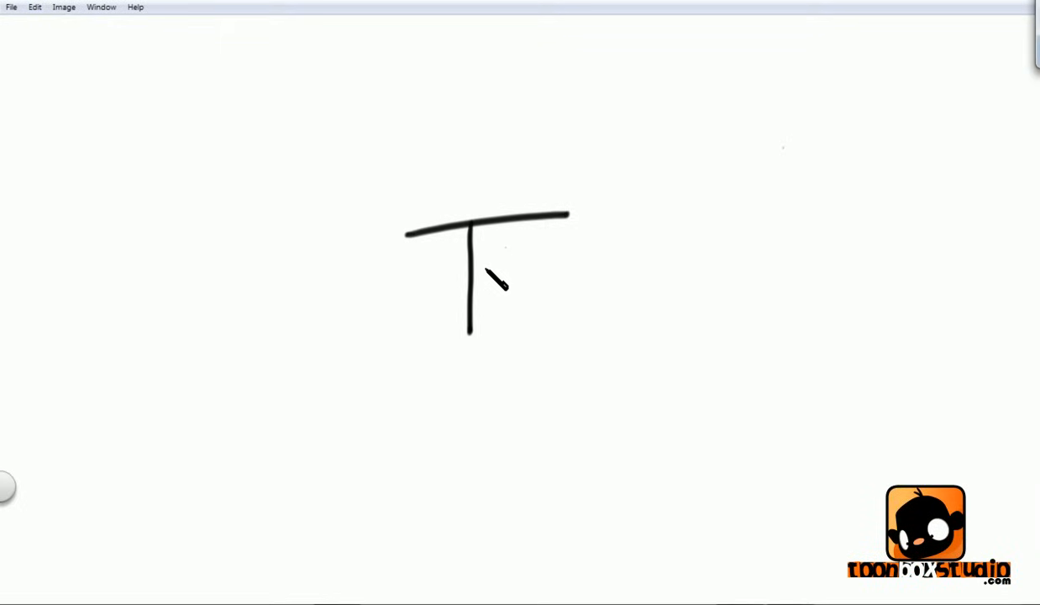
key("Tab")
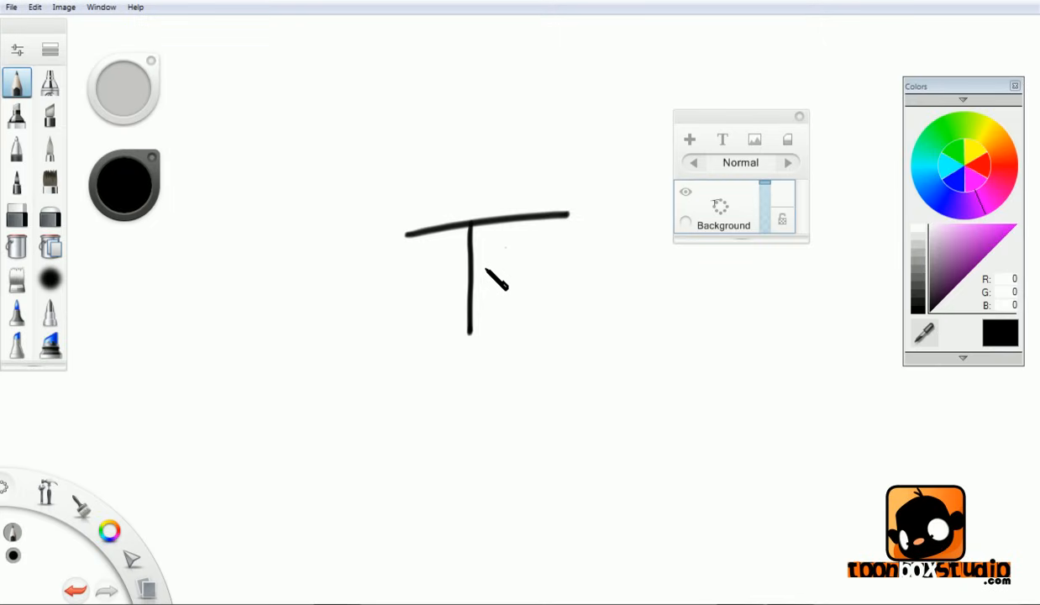
- Handwrite "TAB" with two opposing arrows beside the large T and outline it with a box like a keyboard key
mouse_move(541, 306)
left_mouse_down()
mouse_move(580, 299)
mouse_move(555, 330)
mouse_move(589, 325)
mouse_move(578, 326)
left_mouse_up()
mouse_move(628, 289)
left_mouse_down()
mouse_move(628, 302)
mouse_move(665, 294)
mouse_move(656, 325)
left_mouse_up()
mouse_move(676, 277)
left_mouse_down()
mouse_move(531, 284)
mouse_move(551, 359)
mouse_move(676, 310)
mouse_move(668, 347)
left_mouse_up()
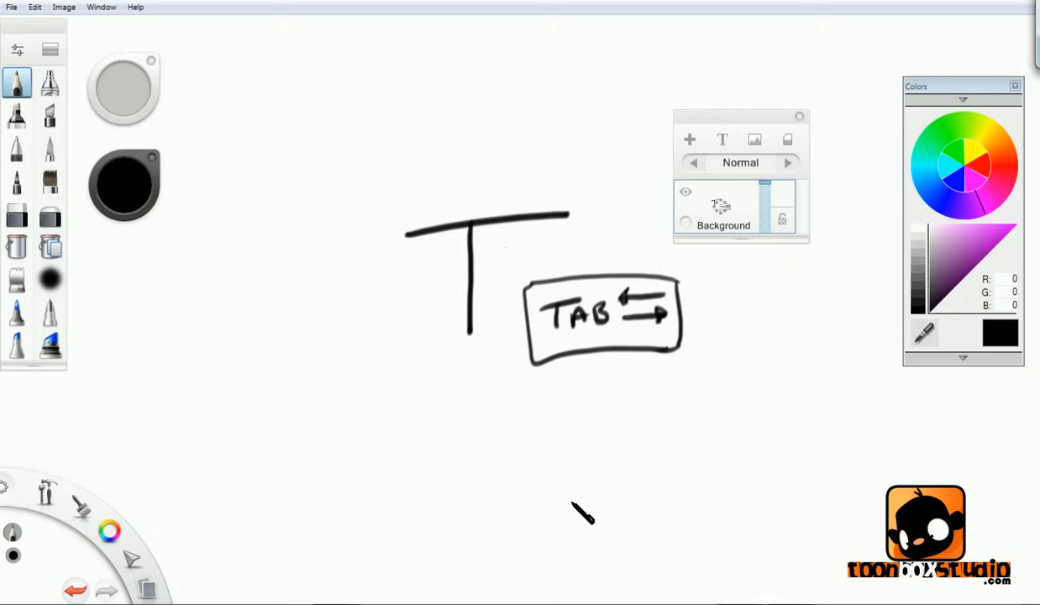
- Hide all the interface panels around the canvas and show them again
key("Tab")
key("Tab")
key("Tab")
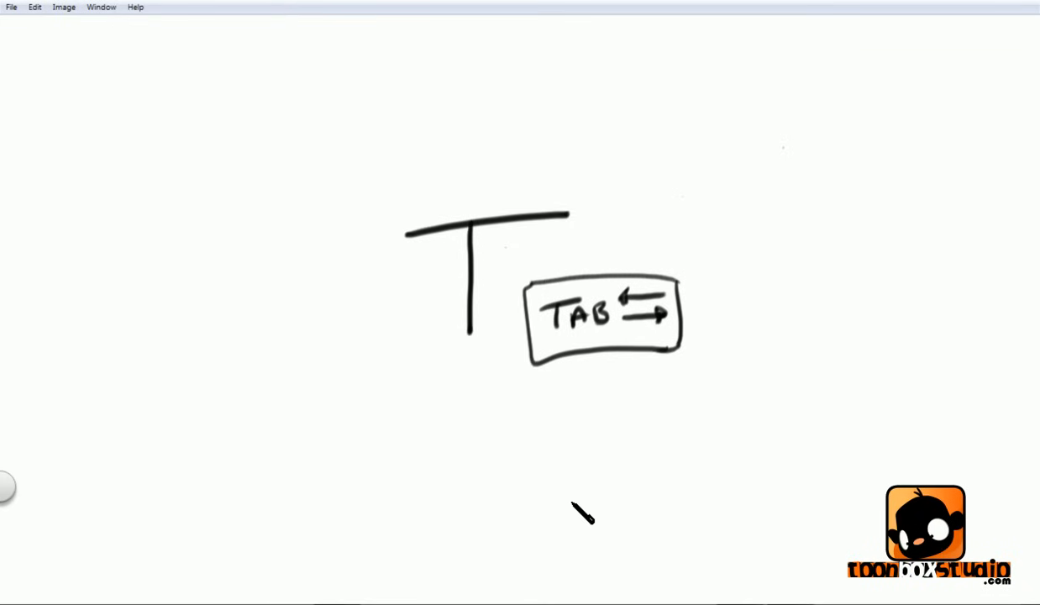
key("Tab")
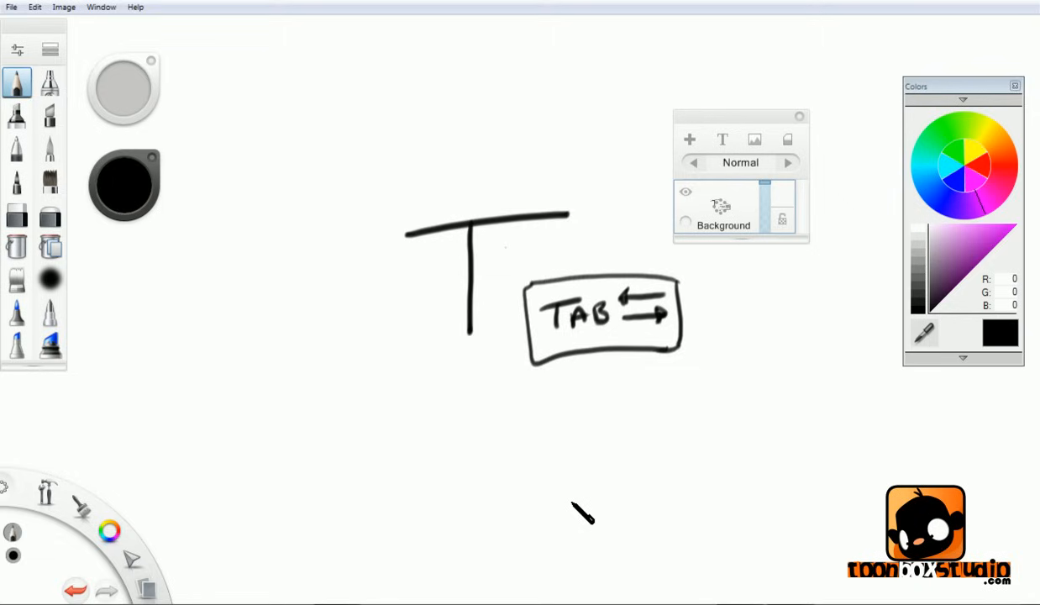
- Clear the drawing from the Background layer and move the layer editor up closer to the Colors panel
left_click(788, 139)
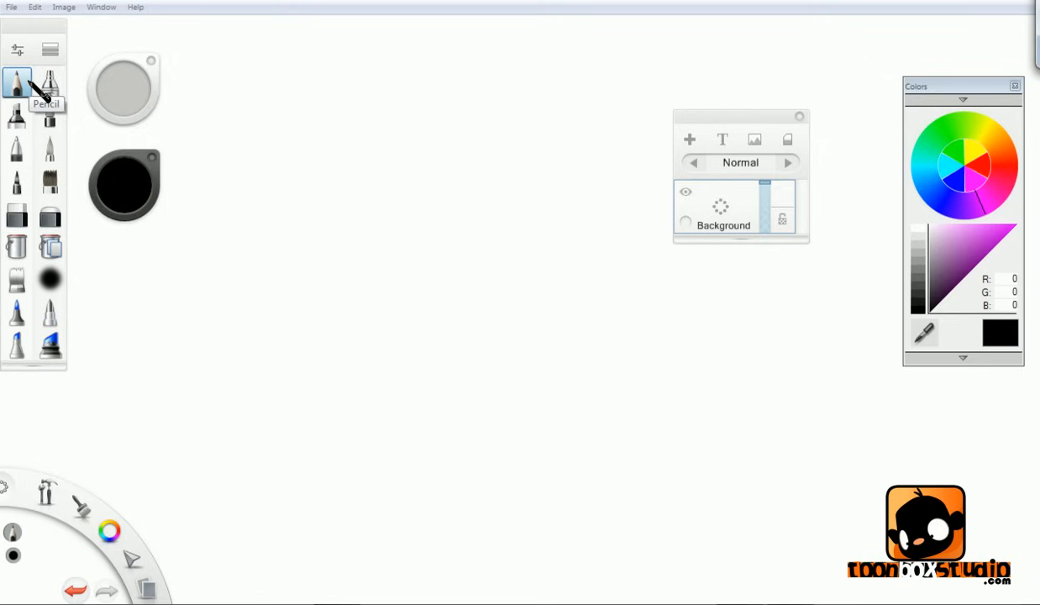
mouse_move(755, 116)
left_mouse_down()
mouse_move(648, 131)
mouse_move(772, 89)
mouse_move(802, 65)
mouse_move(781, 68)
left_mouse_up()
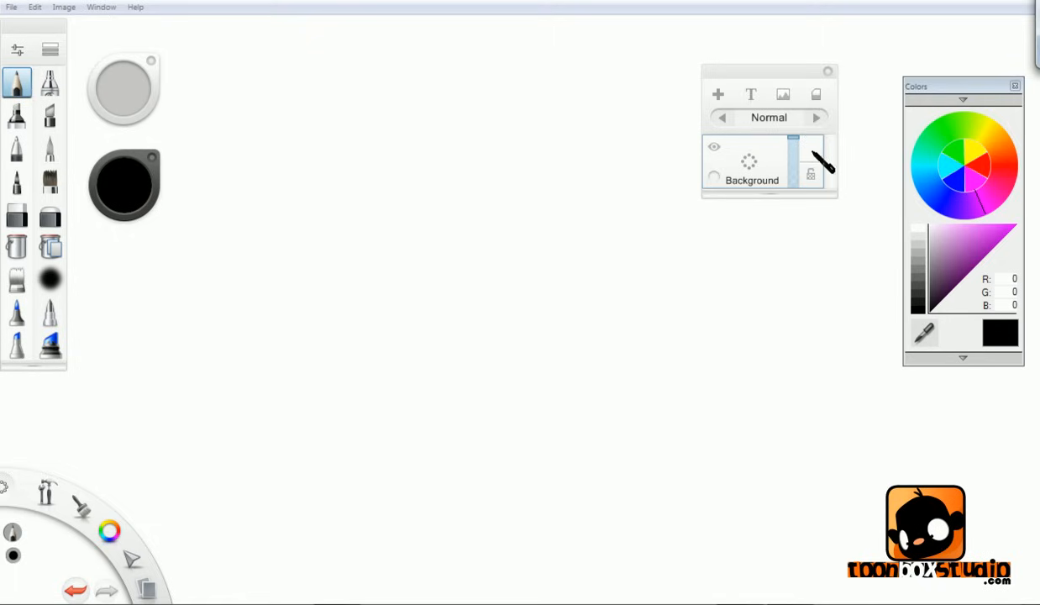
left_click_drag(767, 73, 810, 37)
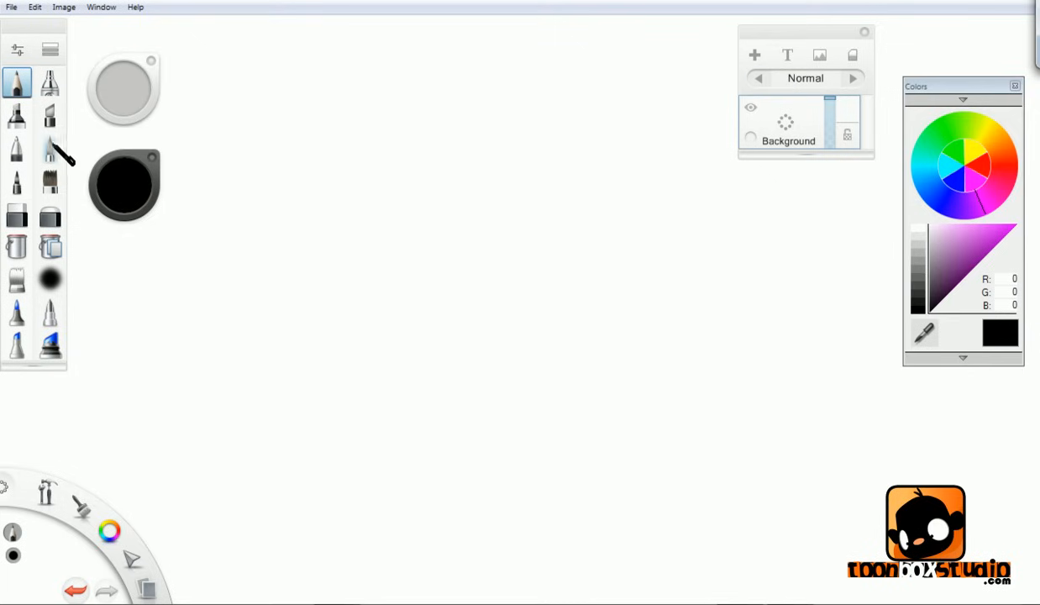
- Paint a solid blue patch (RGB 0, 31, 255) on the Background layer with an enlarged paintbrush
left_click(49, 148)
left_click(123, 185)
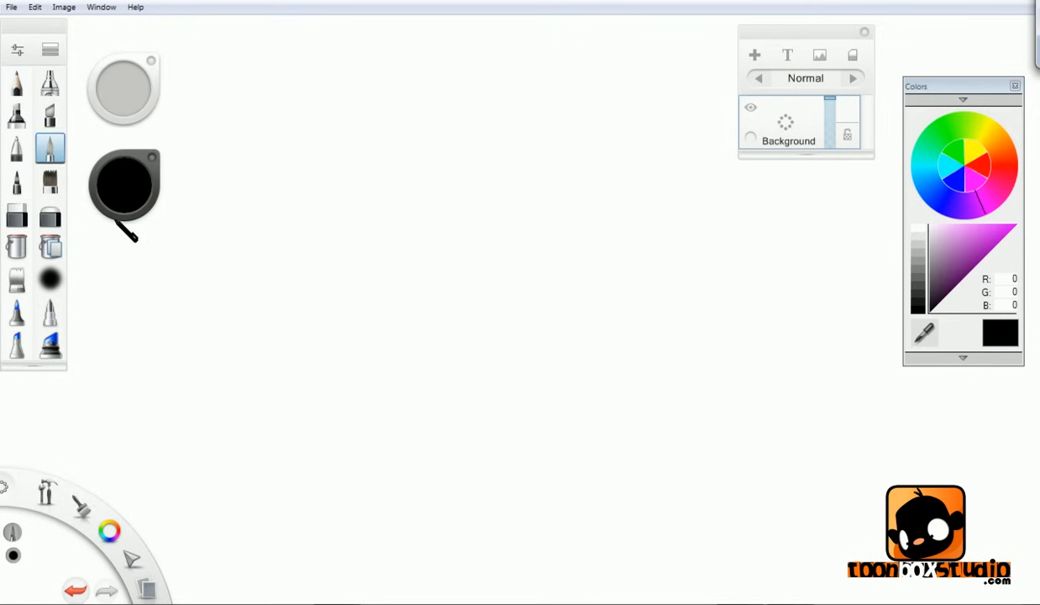
left_click(121, 182)
left_click(131, 221)
left_click_drag(141, 89, 212, 97)
left_click_drag(383, 133, 319, 300)
mouse_move(360, 252)
left_mouse_down()
mouse_move(367, 300)
mouse_move(426, 196)
mouse_move(454, 293)
mouse_move(475, 274)
mouse_move(483, 353)
mouse_move(502, 285)
left_mouse_up()
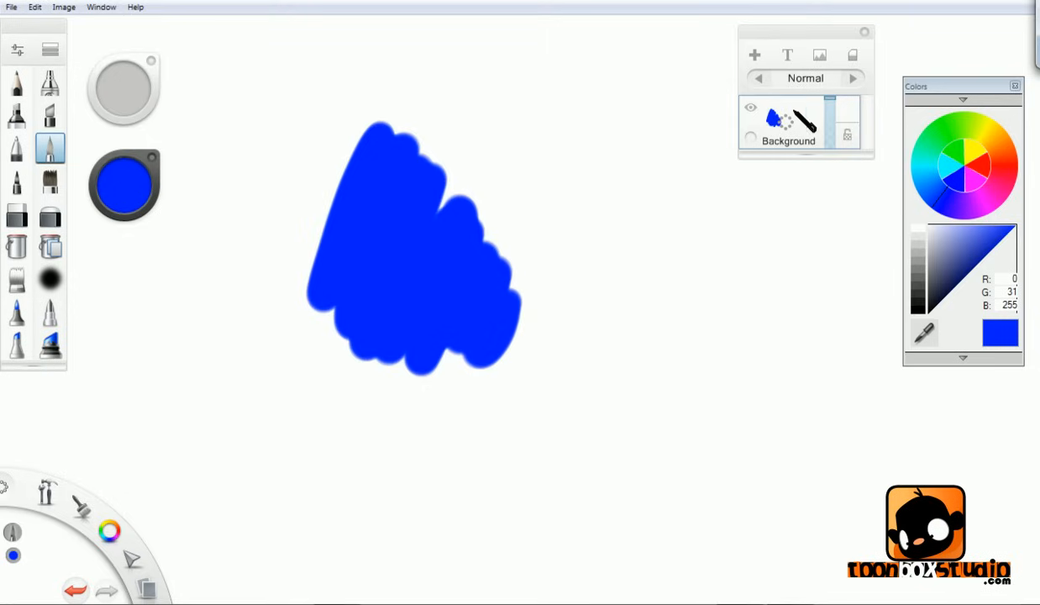
- Paint a red patch (RGB 255, 0, 72) overlapping the blue one on a new layer and move that layer below Background
left_click_drag(812, 35, 783, 292)
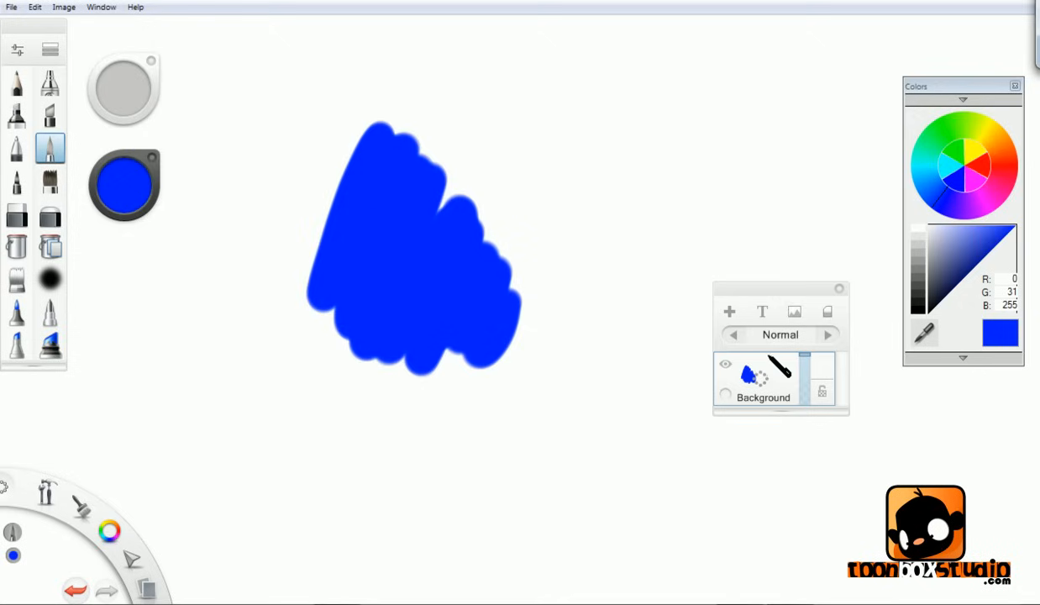
left_click(730, 312)
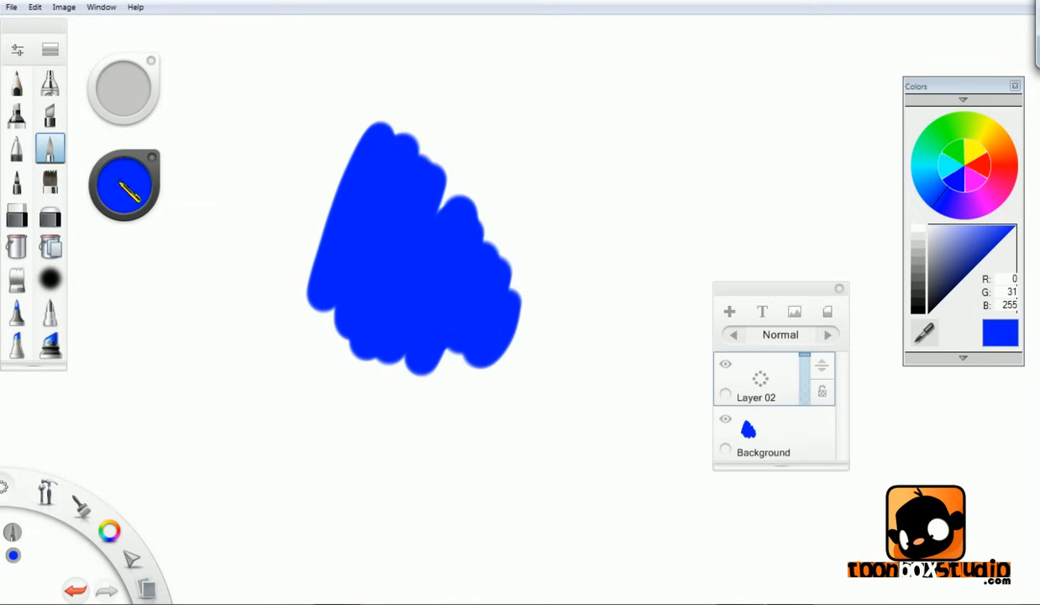
left_click(125, 185)
left_click(175, 200)
mouse_move(446, 157)
left_mouse_down()
mouse_move(434, 210)
mouse_move(425, 200)
mouse_move(442, 193)
mouse_move(449, 271)
mouse_move(502, 154)
mouse_move(490, 250)
mouse_move(522, 276)
mouse_move(486, 203)
mouse_move(425, 275)
mouse_move(414, 274)
mouse_move(452, 292)
mouse_move(549, 188)
left_mouse_up()
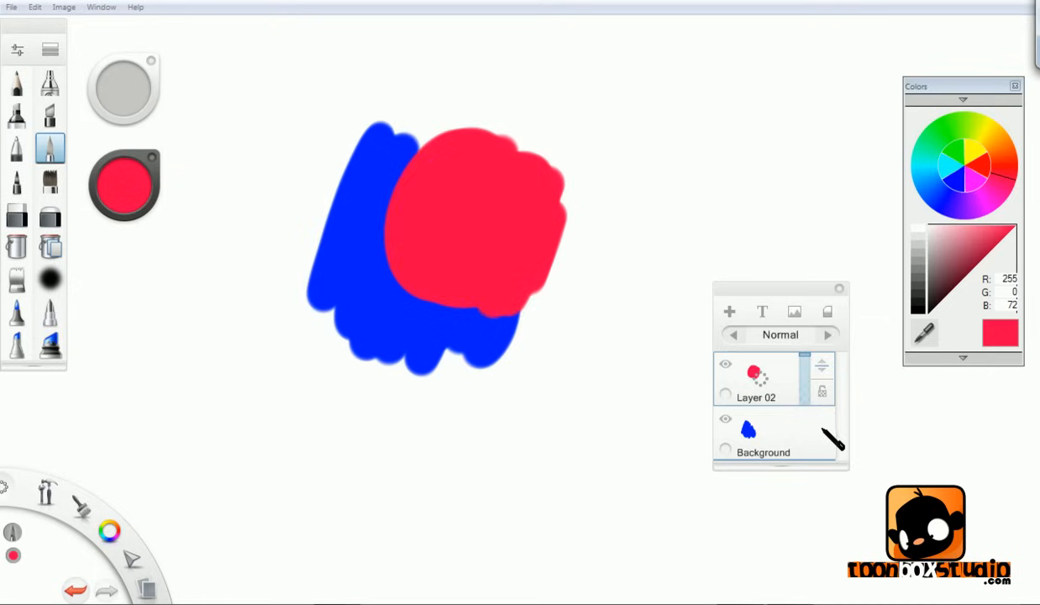
left_click_drag(823, 430, 827, 429)
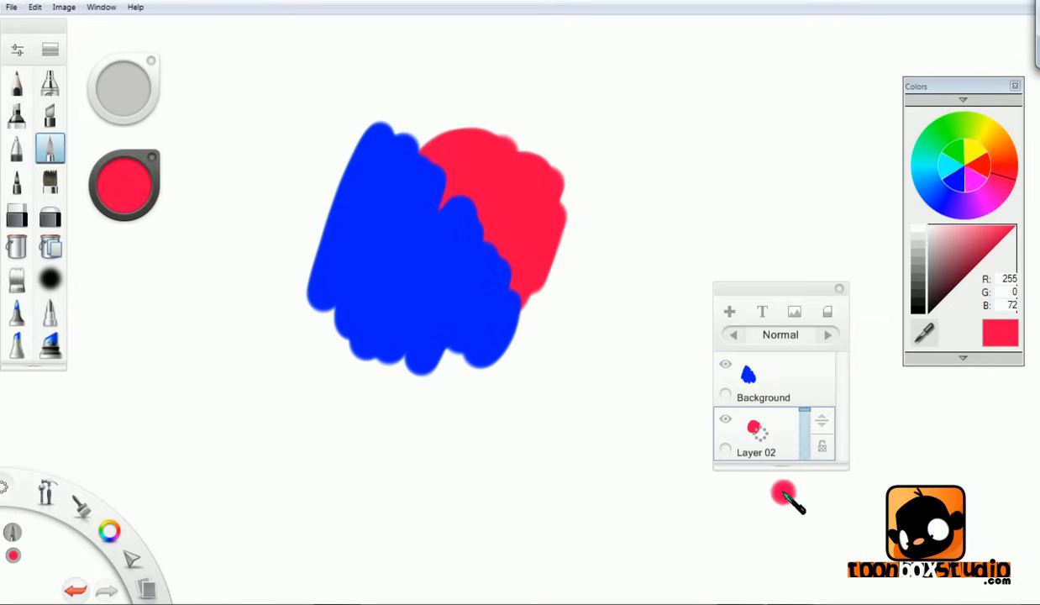
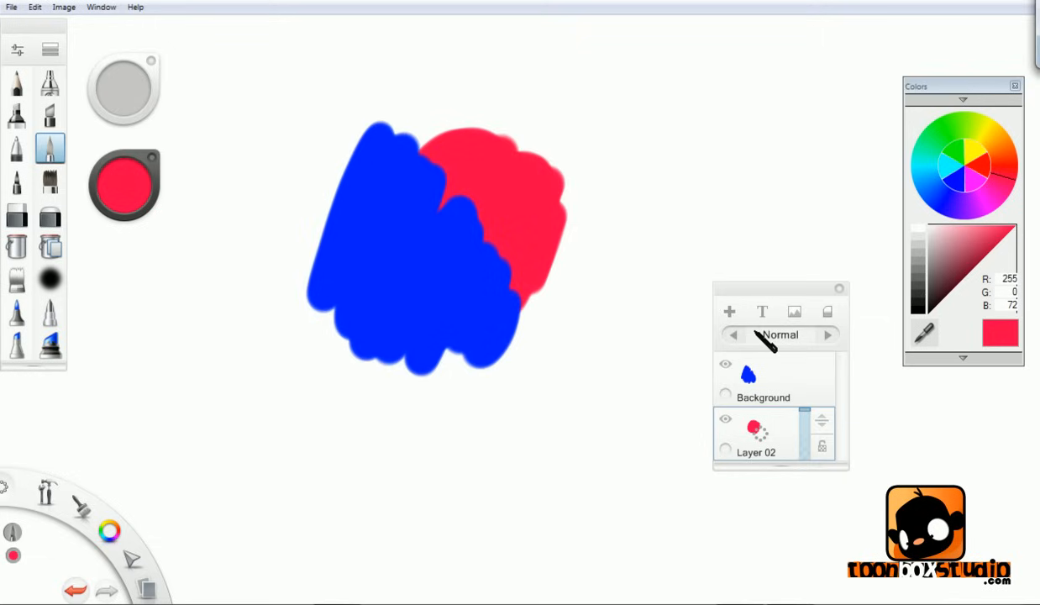
- Paint an overlapping yellow patch (RGB 237, 255, 0) on a new layer above Background and move that layer directly beneath Background
left_click(717, 357)
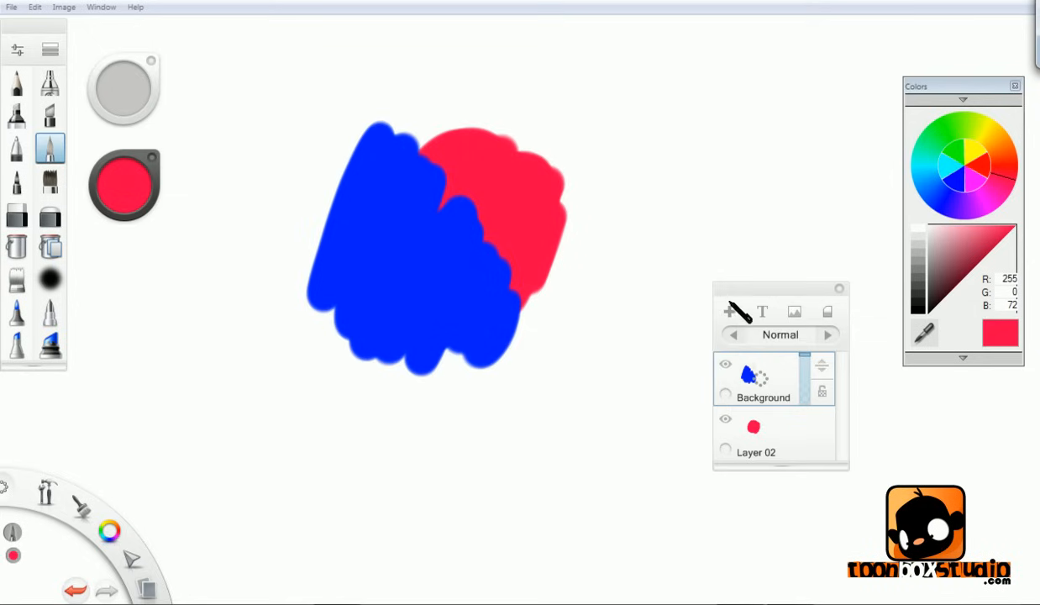
left_click(731, 309)
left_click(113, 180)
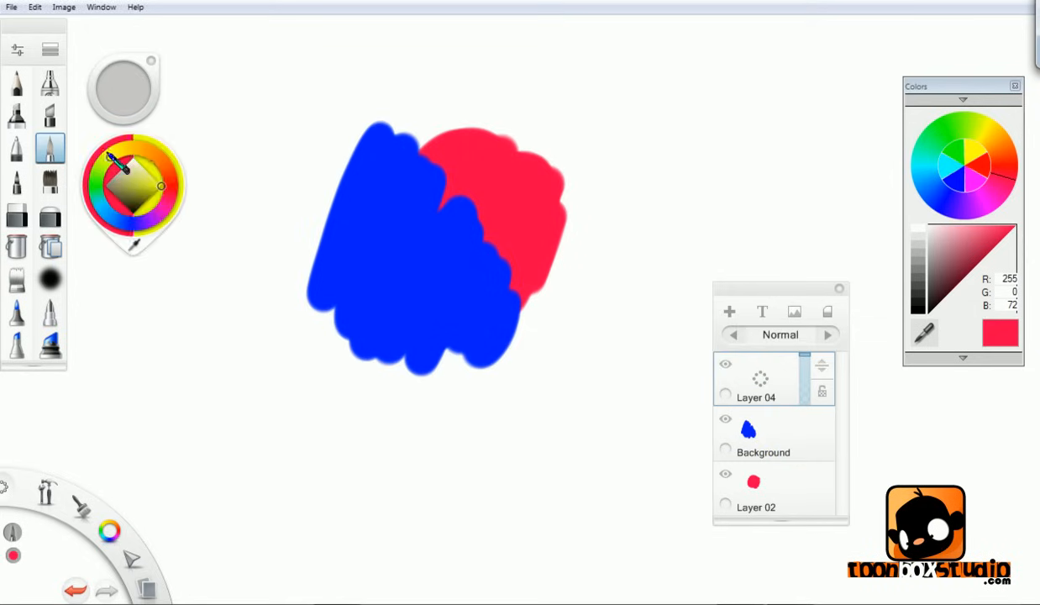
left_click(110, 158)
mouse_move(494, 206)
left_mouse_down()
mouse_move(506, 293)
mouse_move(562, 239)
mouse_move(563, 336)
mouse_move(473, 342)
mouse_move(444, 326)
left_mouse_up()
left_click(499, 169)
key("ctrl+z")
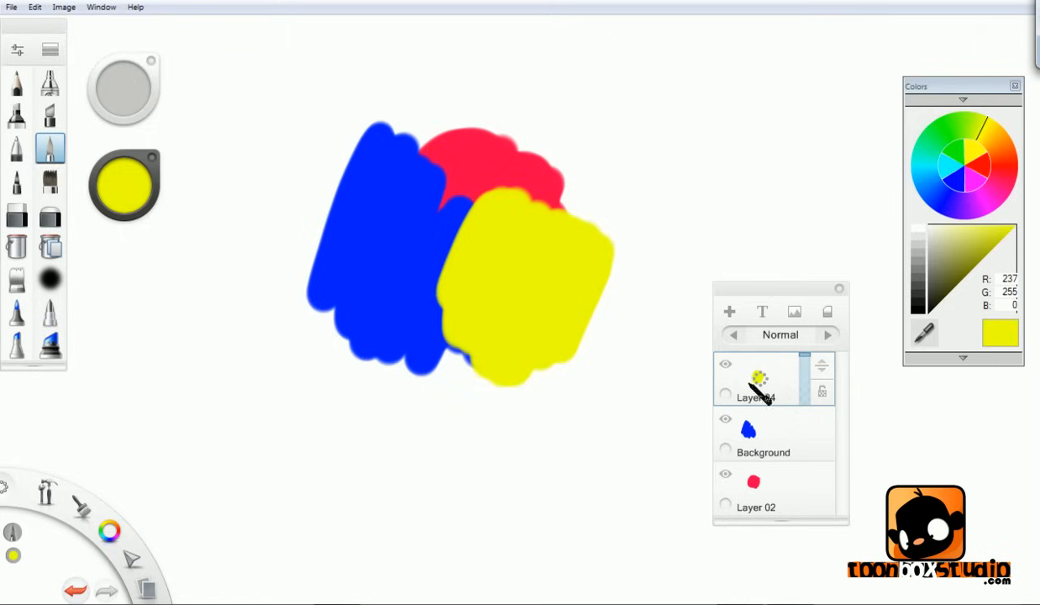
left_click_drag(821, 363, 832, 420)
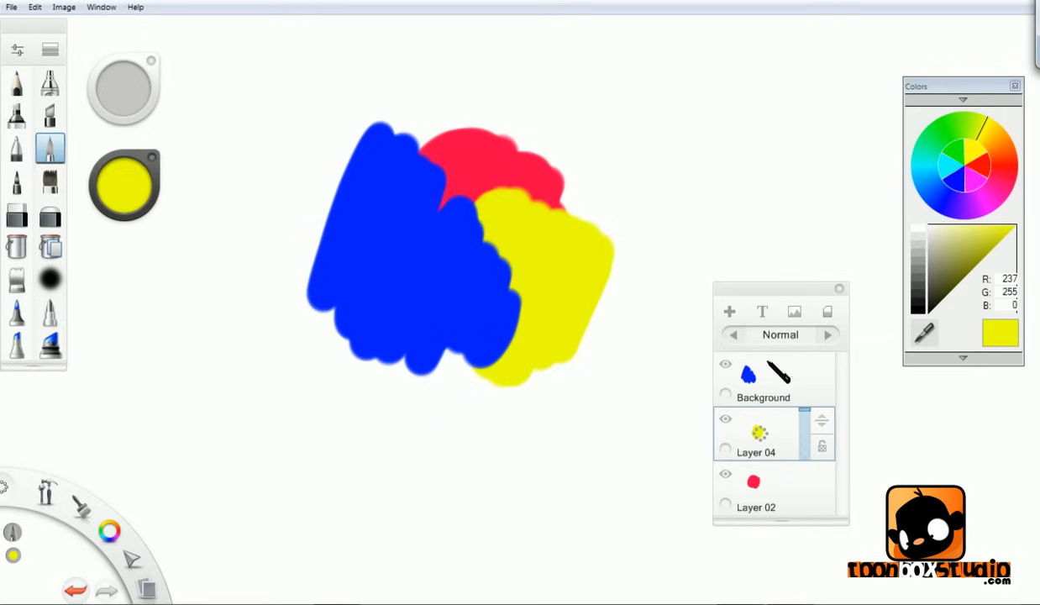
- Switch between the blue and yellow layers, and hide the Background layer and show it again
left_click(778, 371)
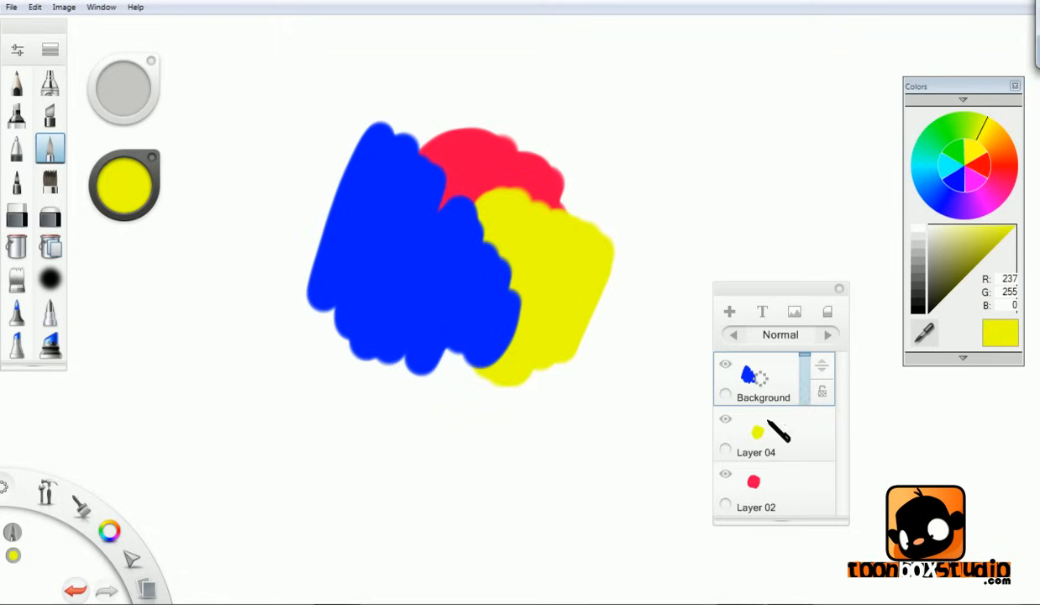
left_click(759, 422)
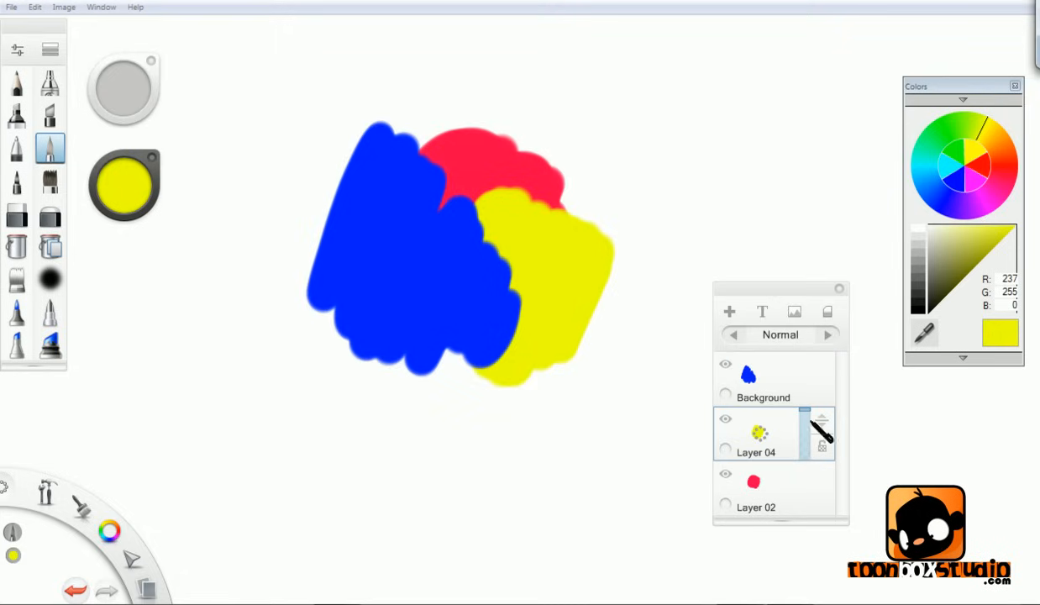
left_click(780, 383)
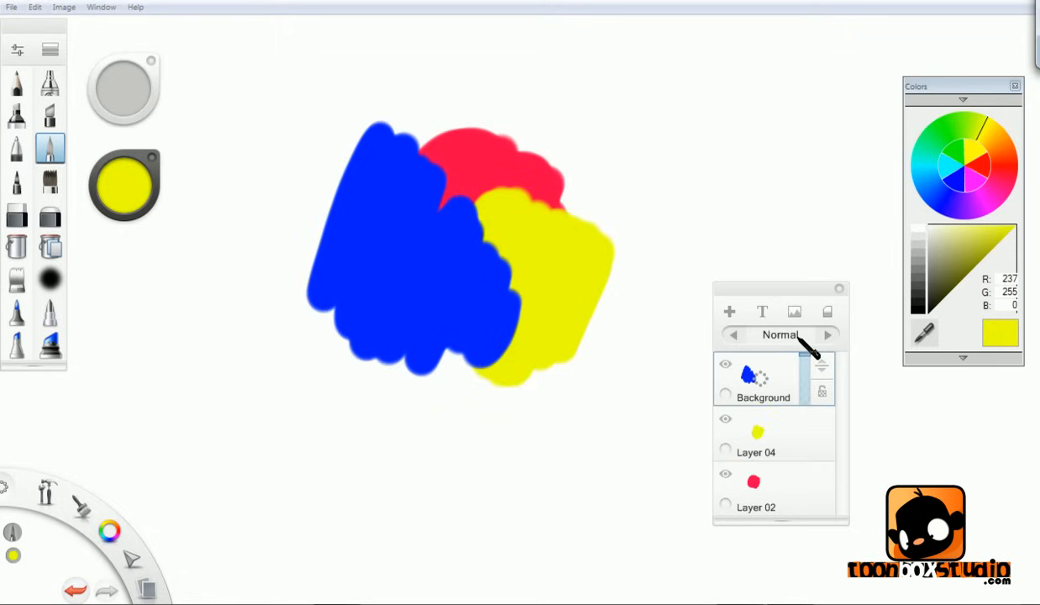
left_click(780, 387)
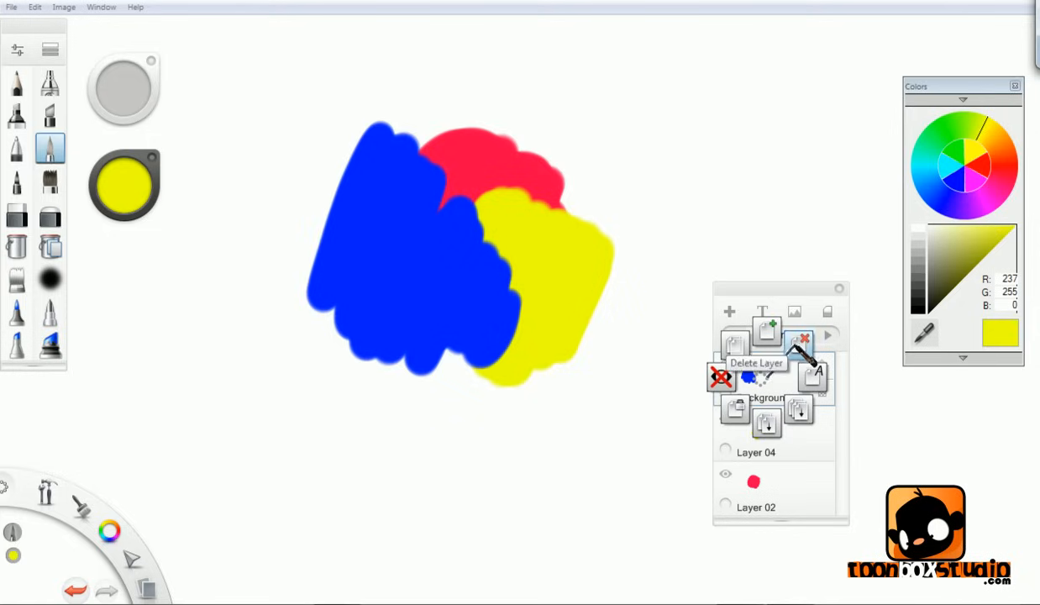
left_click(727, 380)
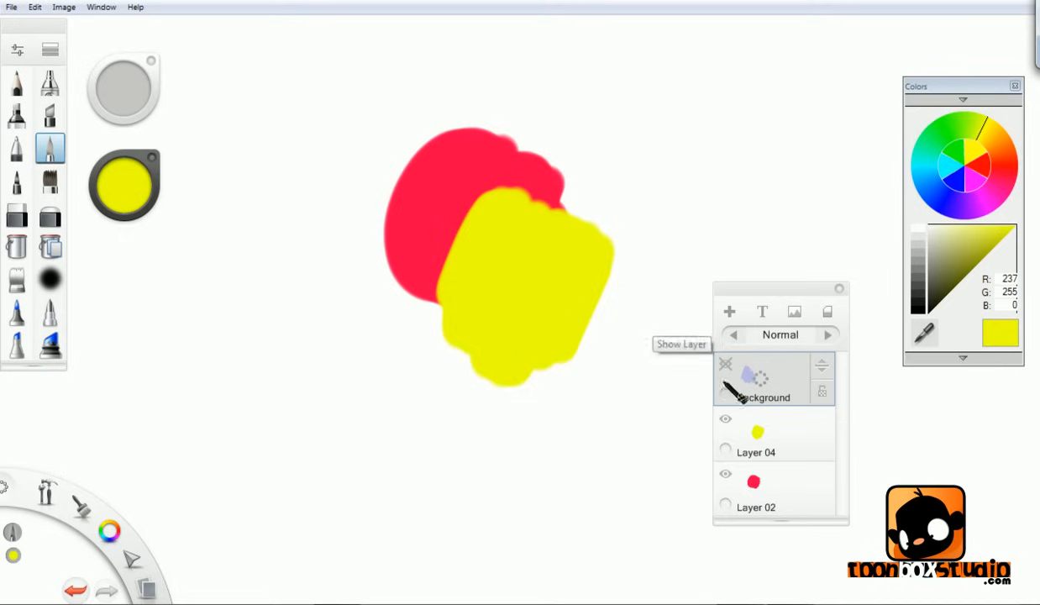
left_click(726, 364)
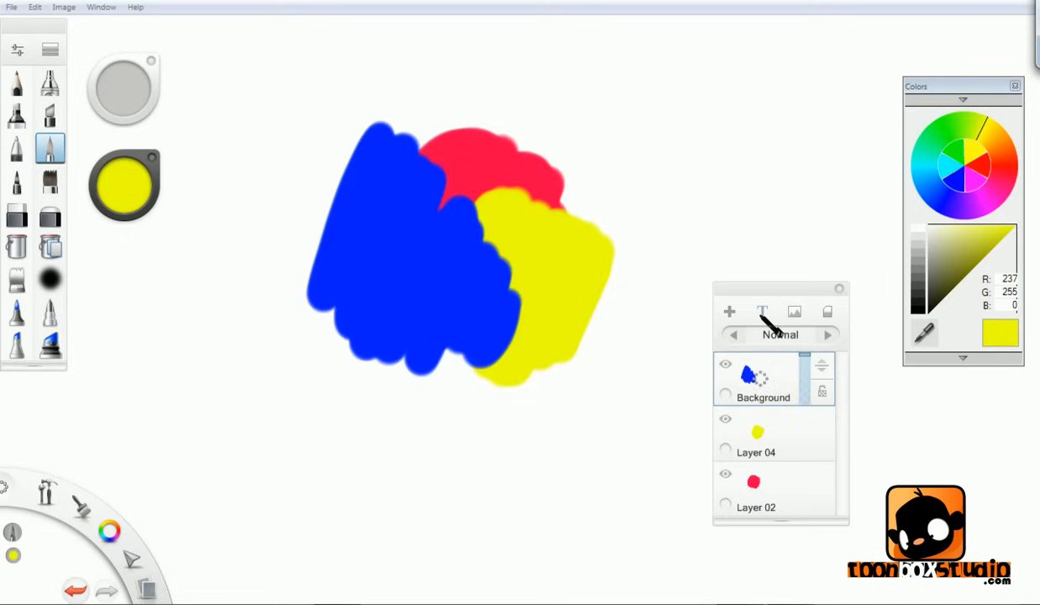
- Lock the Background layer and unlock it again
left_click(760, 376)
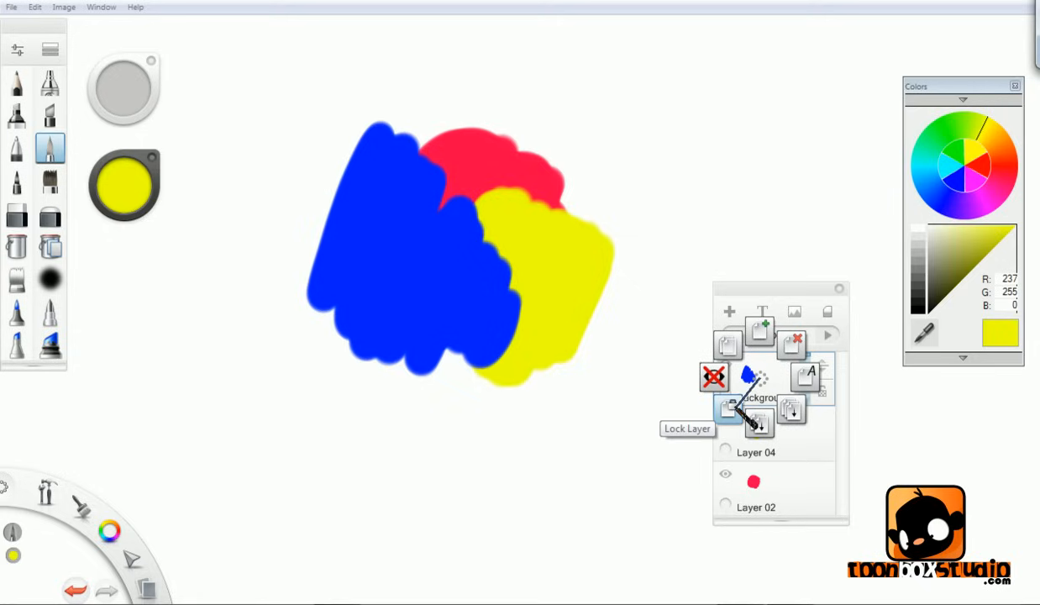
left_click(729, 408)
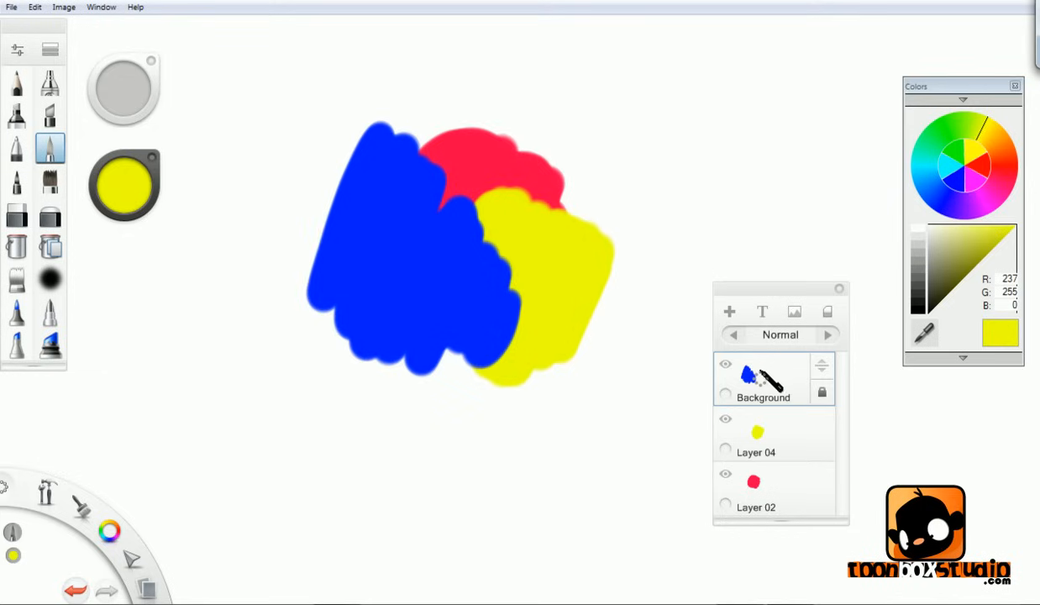
left_click(761, 372)
left_click_drag(784, 391, 771, 426)
- Open the naming options of the Background layer, turn off the layer content preview and clear the existing label image
left_click_drag(761, 373, 716, 129)
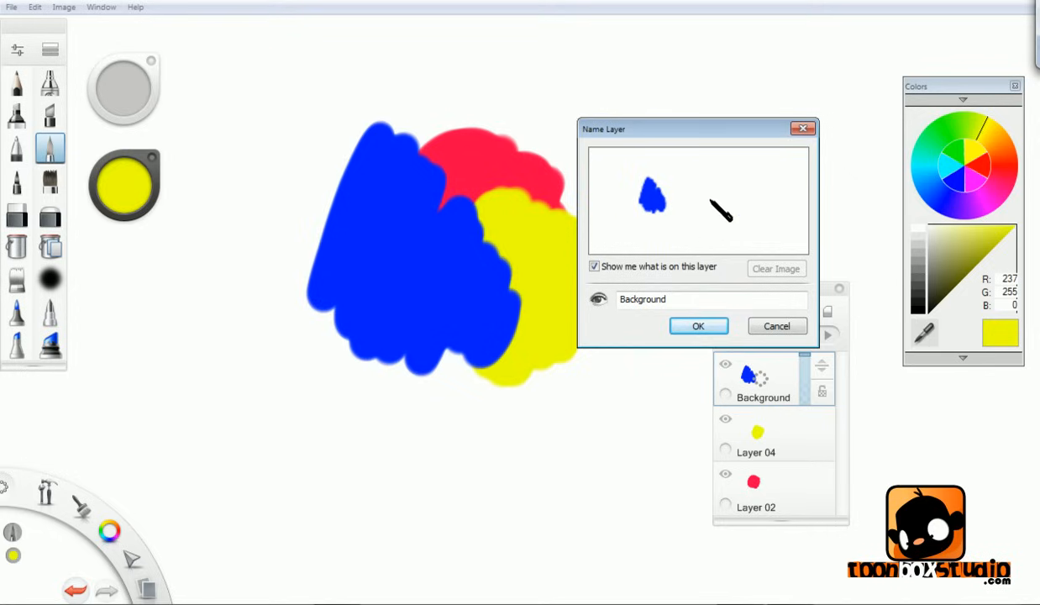
left_click(595, 267)
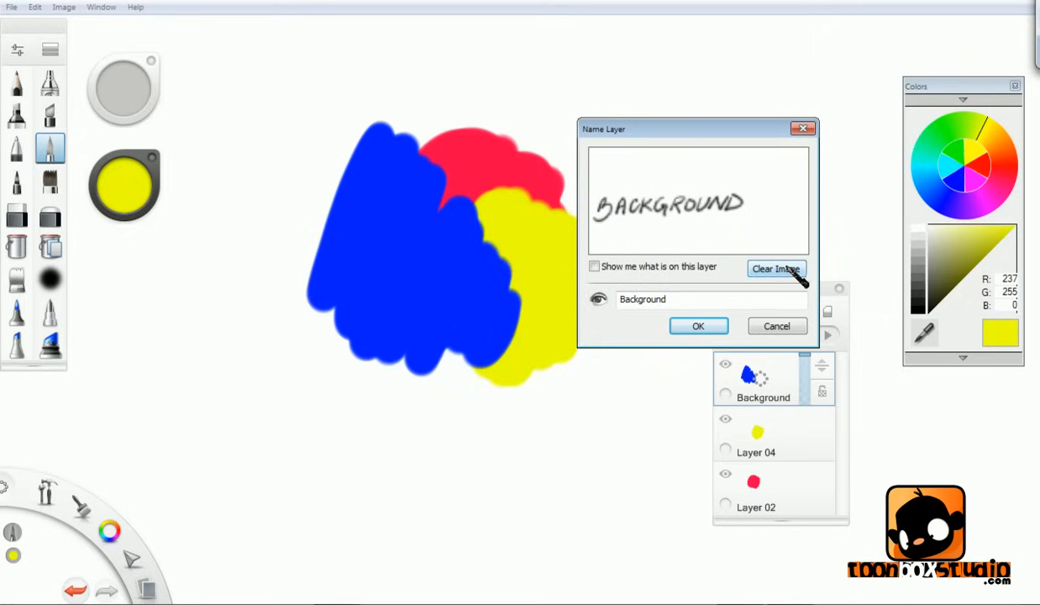
left_click(778, 269)
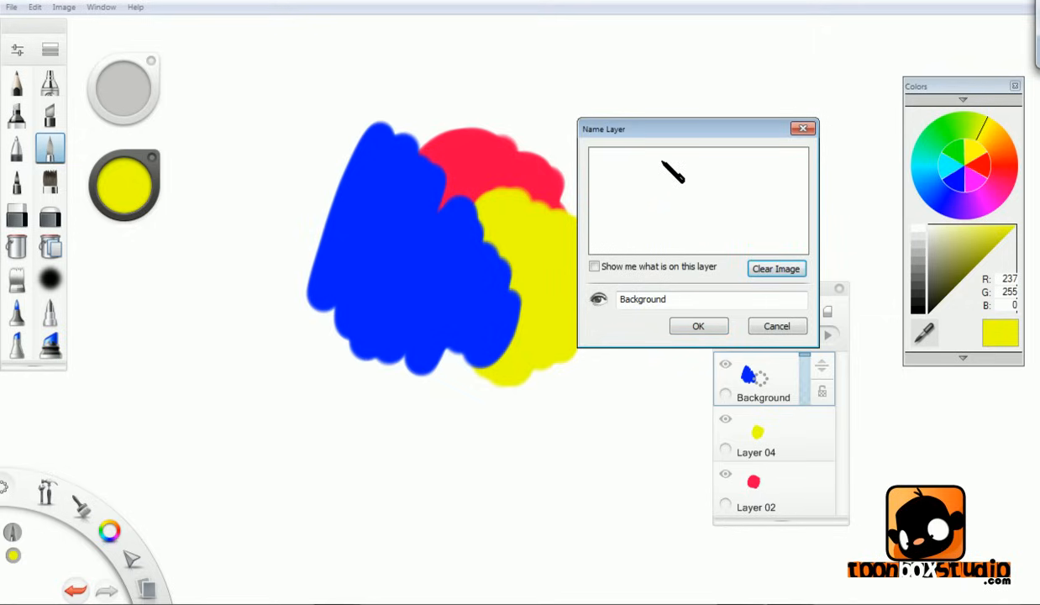
left_click(122, 102)
mouse_move(623, 187)
left_mouse_down()
mouse_move(636, 220)
mouse_move(684, 210)
left_mouse_up()
left_click_drag(695, 172, 696, 220)
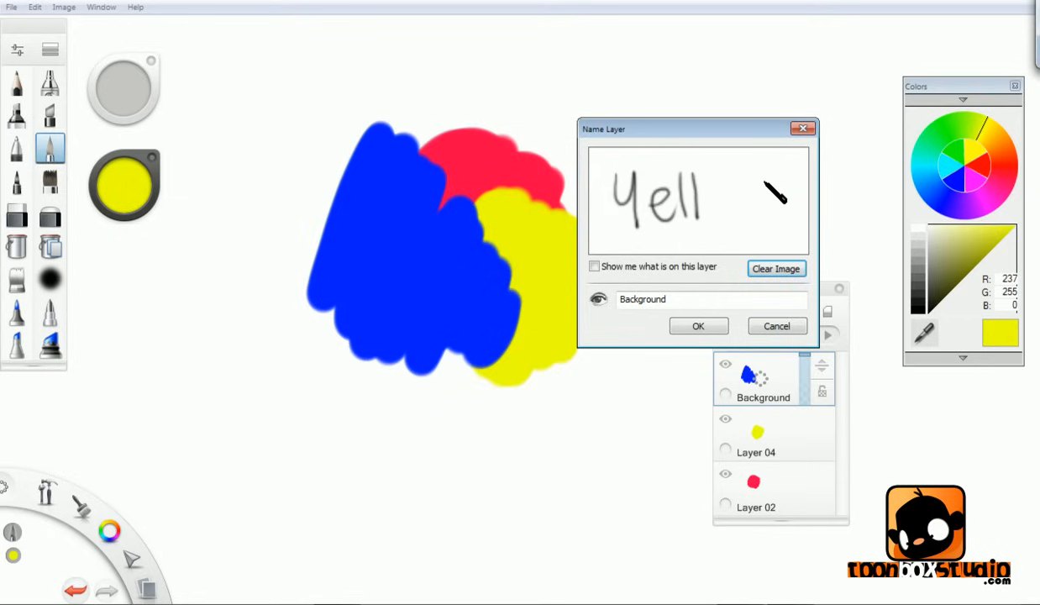
left_click(775, 269)
- Handwrite BLUE as the Background layer's label image and apply it
mouse_move(615, 189)
left_mouse_down()
mouse_move(627, 241)
mouse_move(663, 174)
mouse_move(709, 217)
mouse_move(725, 183)
mouse_move(731, 199)
mouse_move(728, 172)
left_mouse_up()
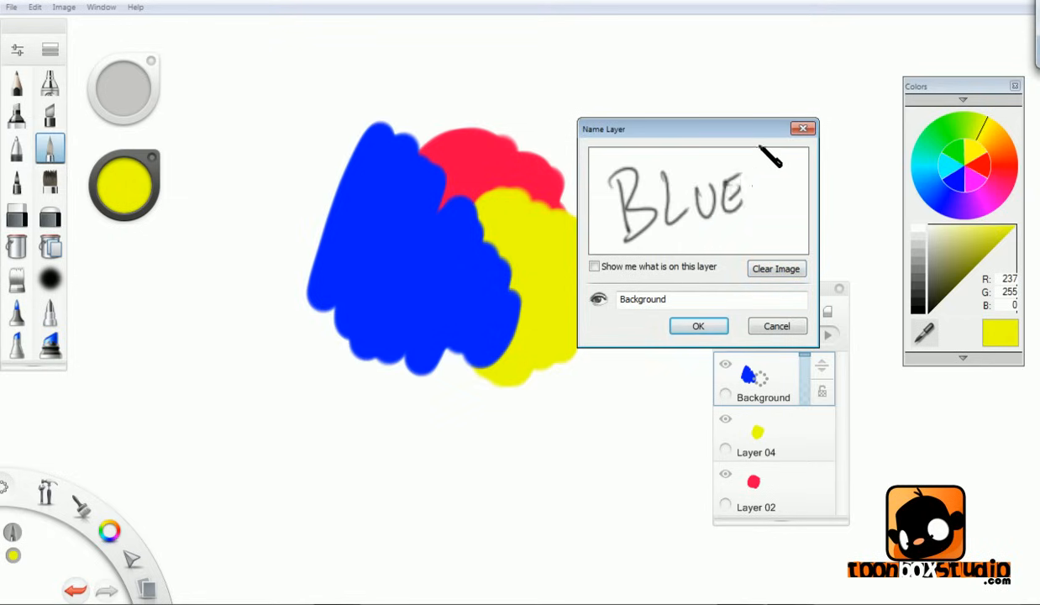
left_click(699, 326)
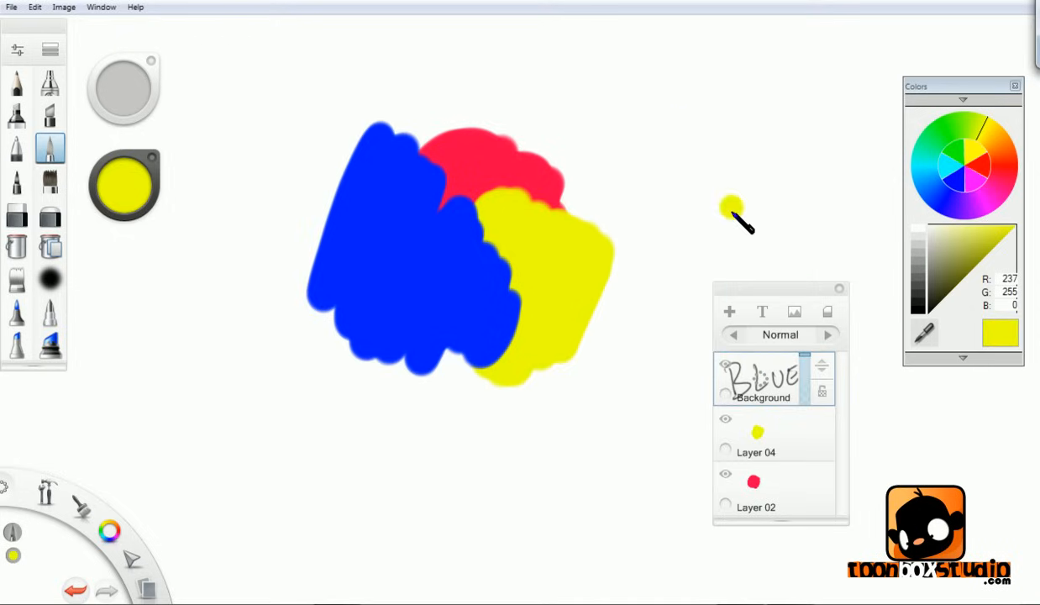
- Draw a black smiley face with the Pencil on a new top layer, in the empty area beside the colored patches
left_click(730, 311)
left_click_drag(124, 183, 129, 237)
left_click(16, 82)
mouse_move(622, 96)
left_mouse_down()
mouse_move(626, 133)
mouse_move(669, 144)
left_mouse_up()
left_click_drag(643, 122, 647, 126)
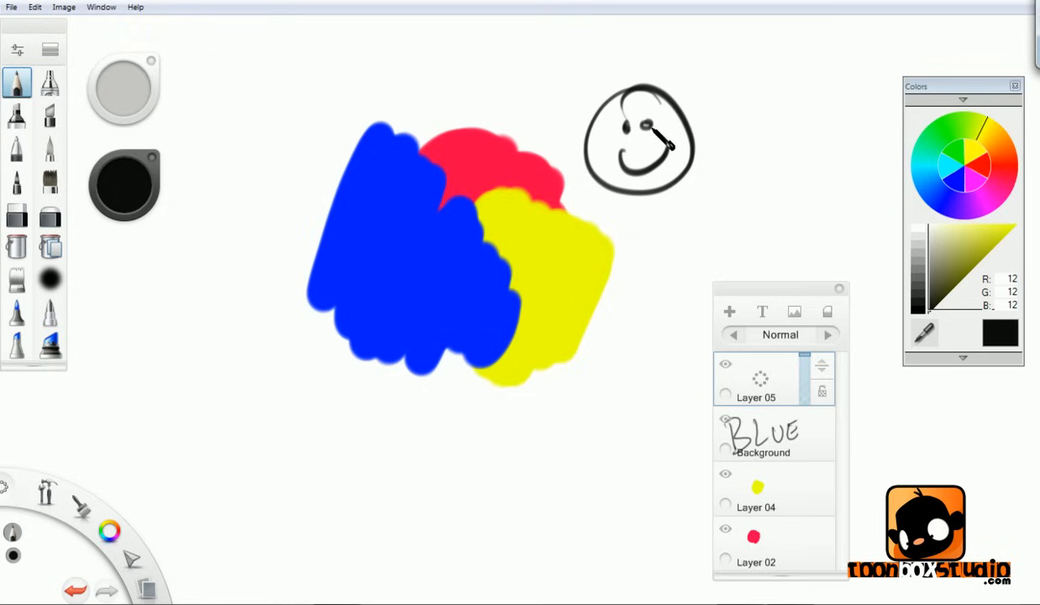
- Open the naming options of Layer 05, turn off the layer content preview and clear the existing label image
left_click(772, 382)
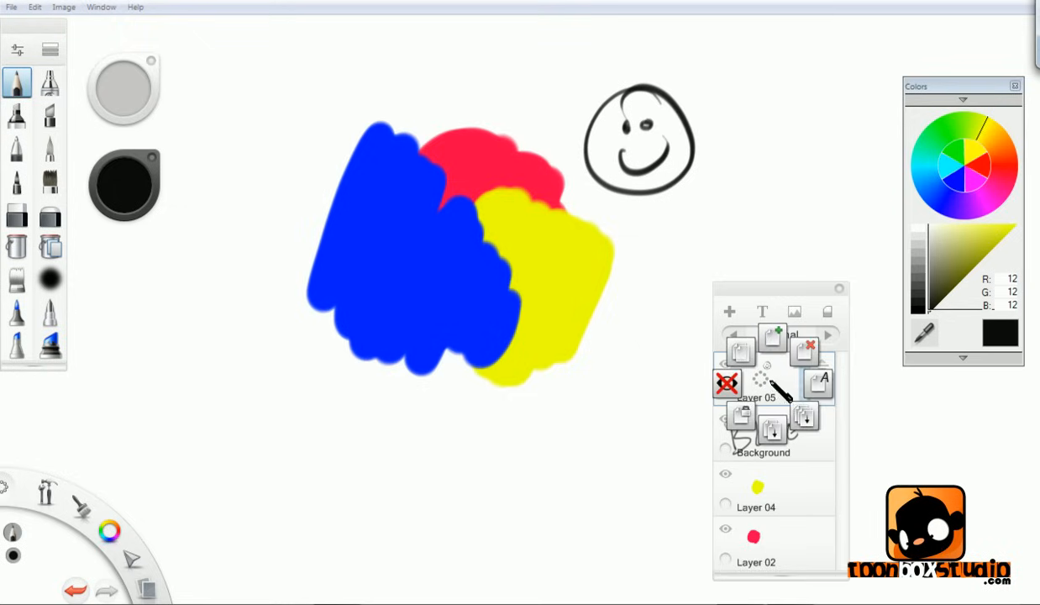
left_click_drag(771, 383, 825, 383)
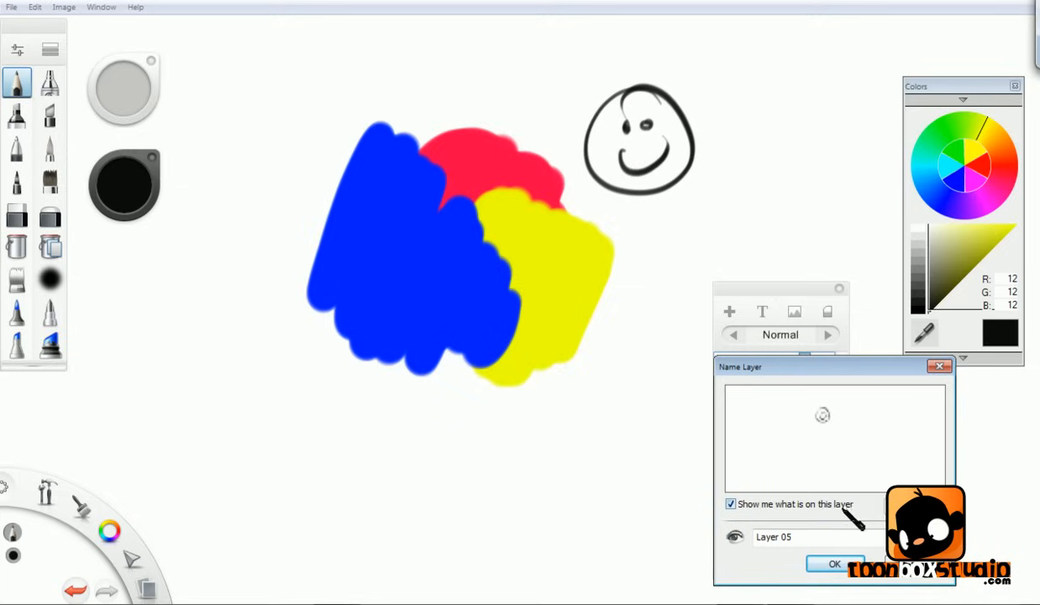
left_click(730, 505)
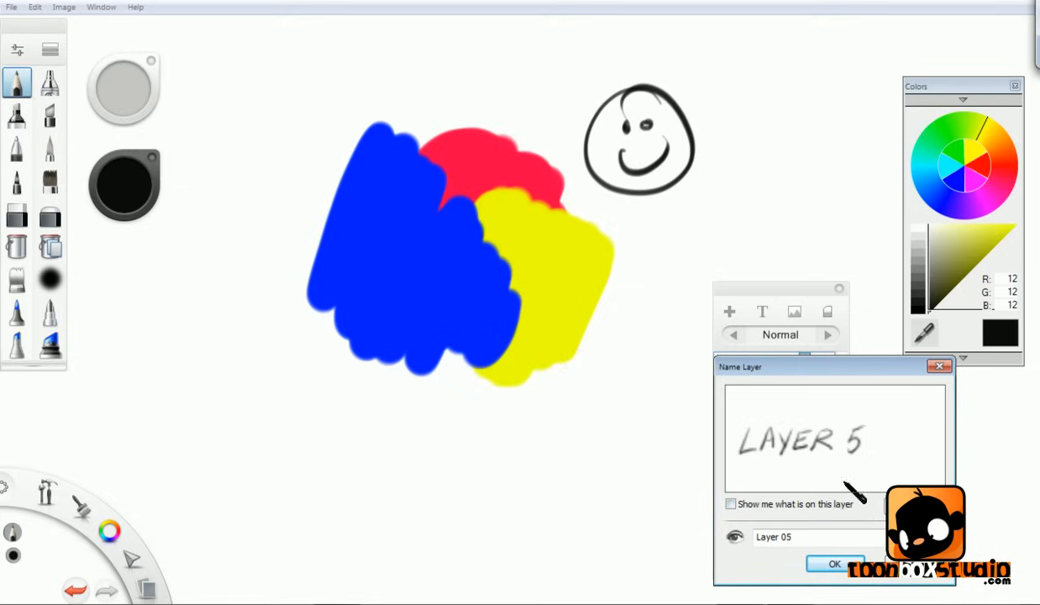
left_click(914, 505)
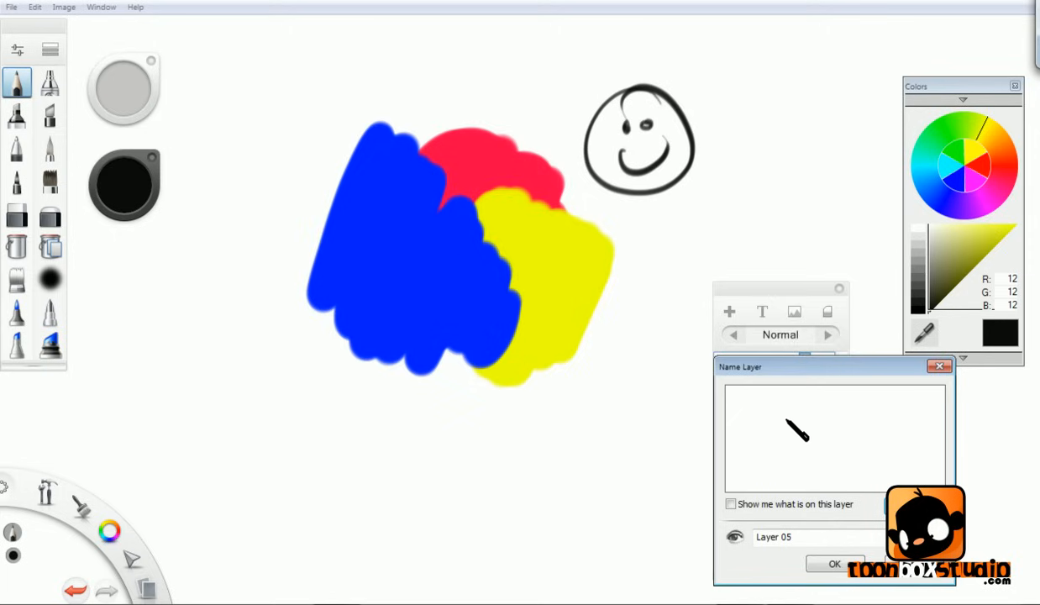
- Draw a smiley face by hand as the label image of Layer 05 and apply it
left_click_drag(788, 378, 742, 262)
mouse_move(713, 296)
left_mouse_down()
mouse_move(696, 333)
mouse_move(740, 307)
mouse_move(747, 288)
left_mouse_up()
mouse_move(759, 288)
left_mouse_down()
mouse_move(736, 353)
mouse_move(755, 324)
mouse_move(735, 312)
mouse_move(750, 307)
mouse_move(730, 341)
mouse_move(766, 298)
left_mouse_up()
left_click(867, 390)
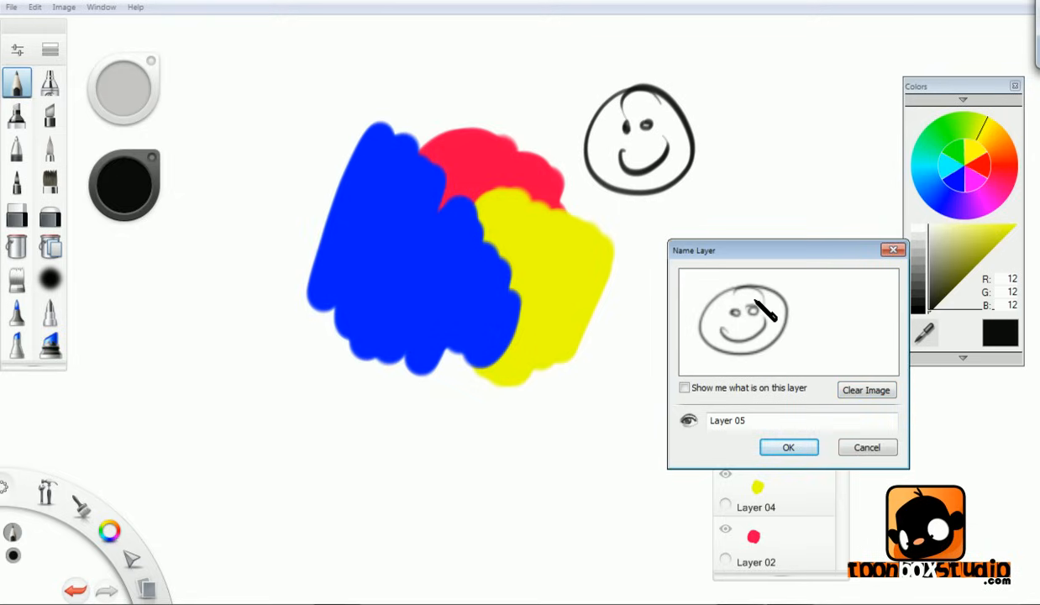
left_click(790, 447)
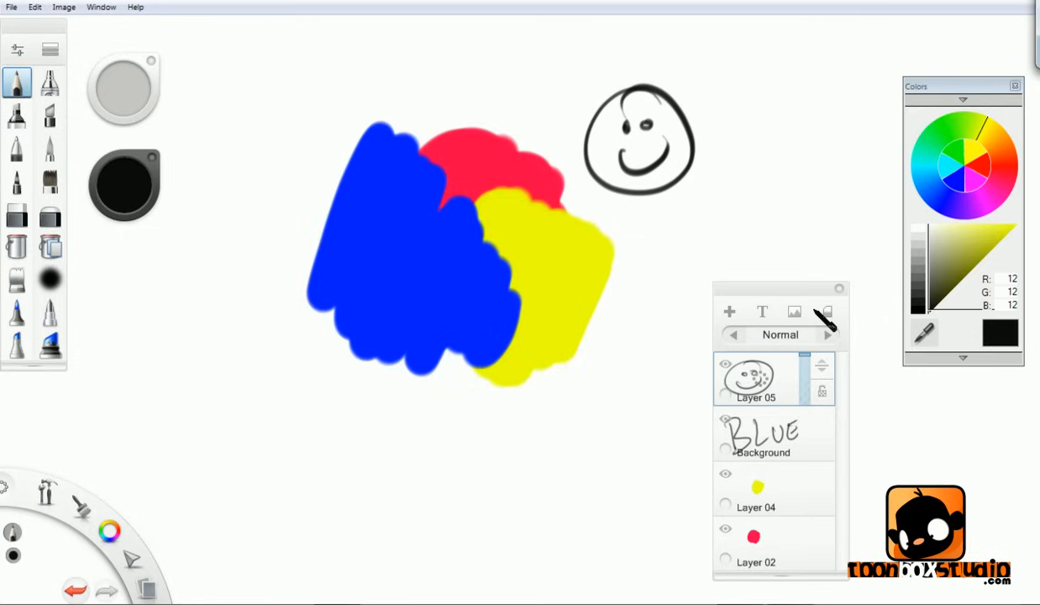
- Delete the smiley face layer, Layer 05
left_click(761, 383)
left_click(798, 344)
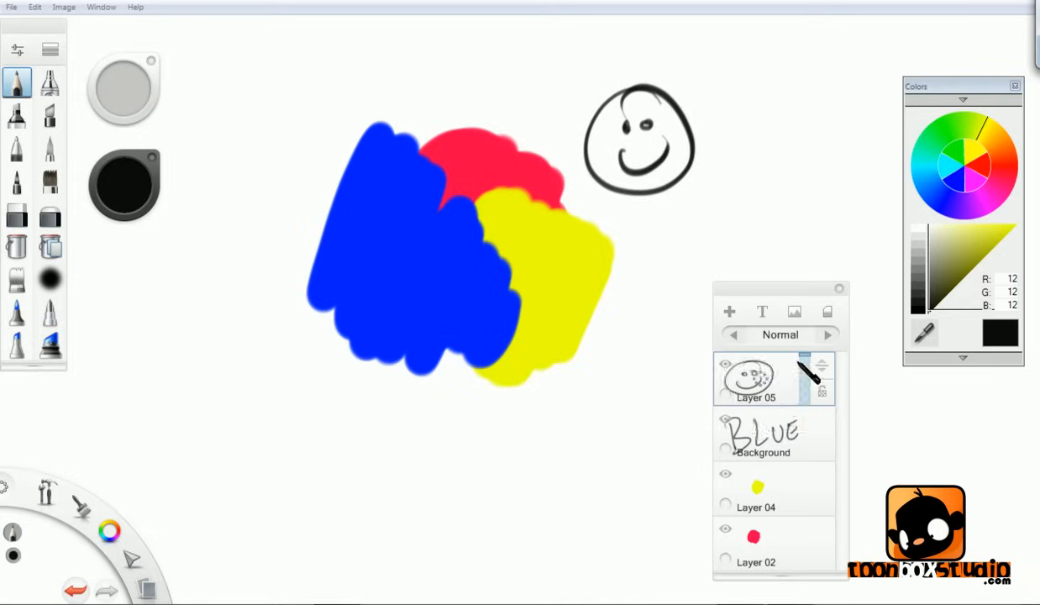
- Merge the Background layer labelled BLUE with Layer 04 below it, then hide and show the merged layer
left_click(767, 378)
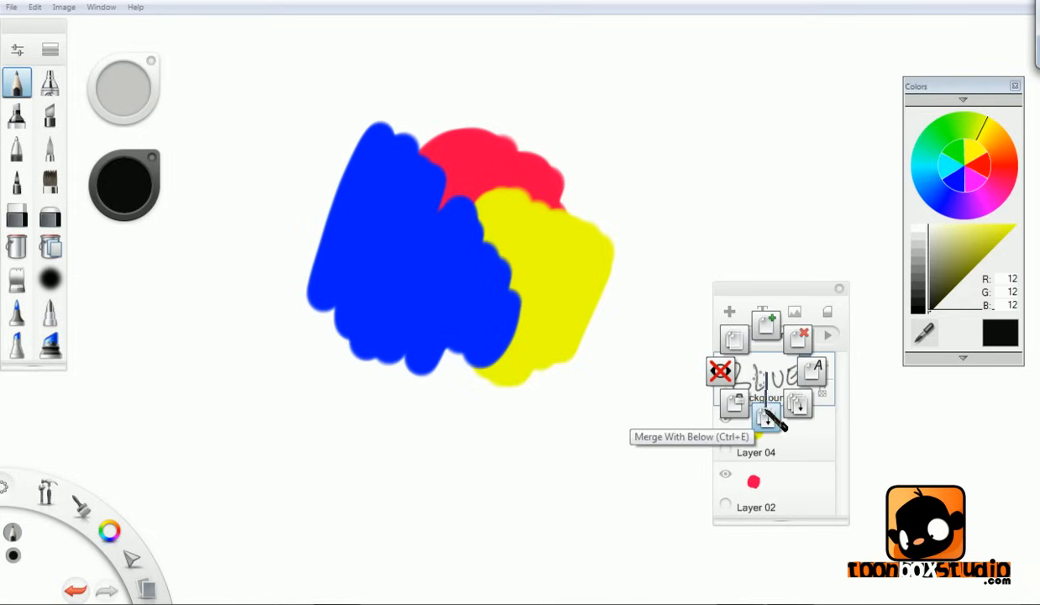
left_click(767, 418)
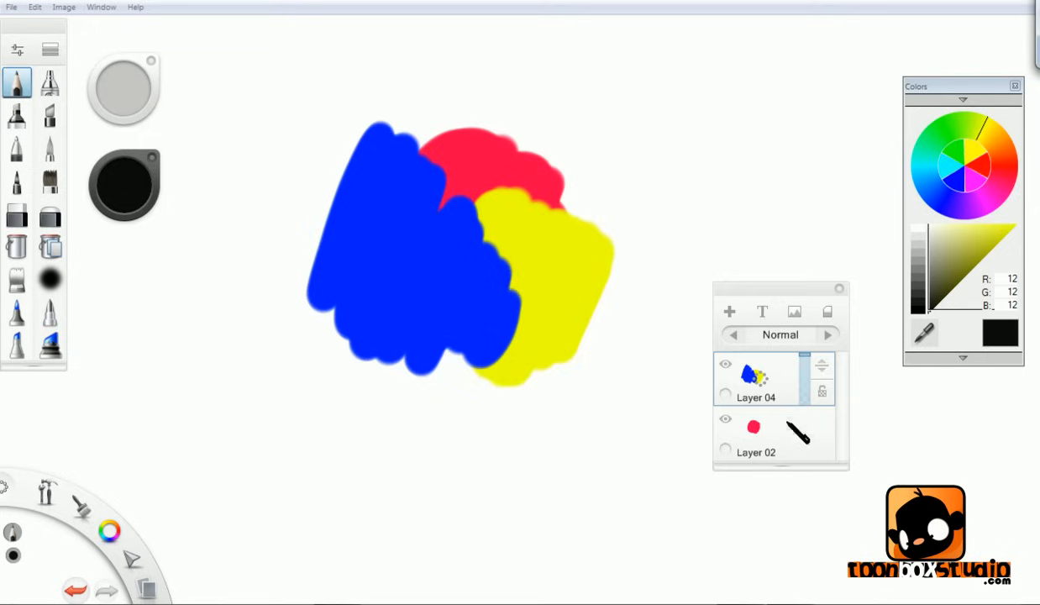
left_click(726, 364)
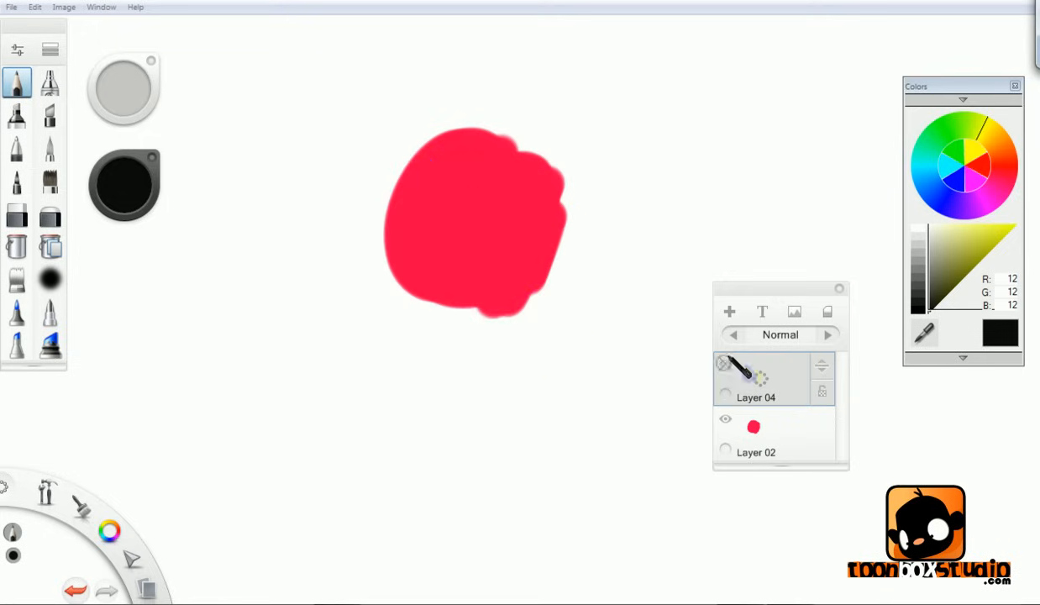
left_click(725, 364)
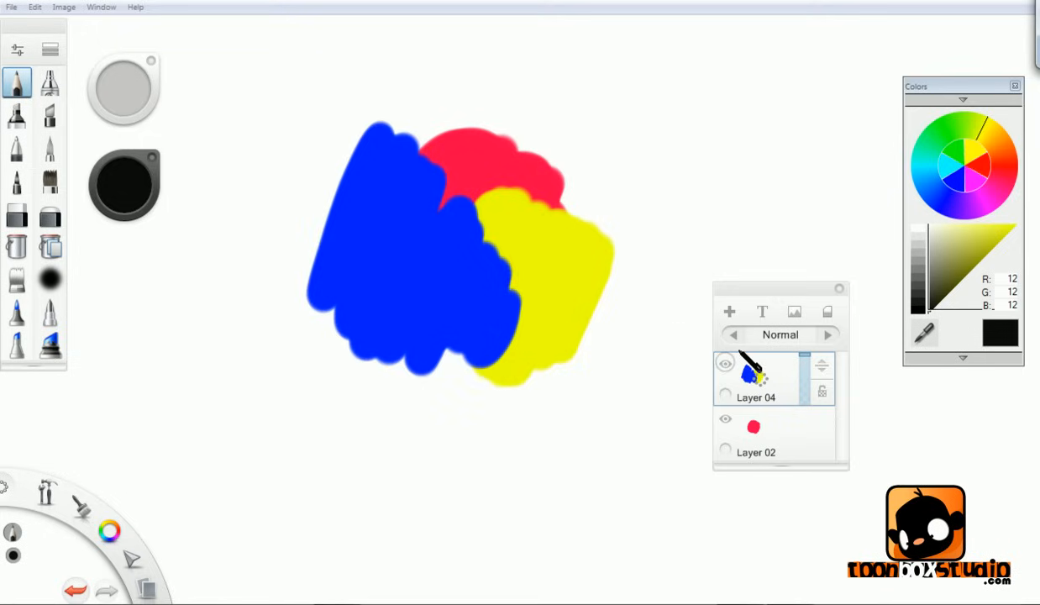
- Undo the merge so the blue and yellow patches are on separate layers again
left_click(762, 375)
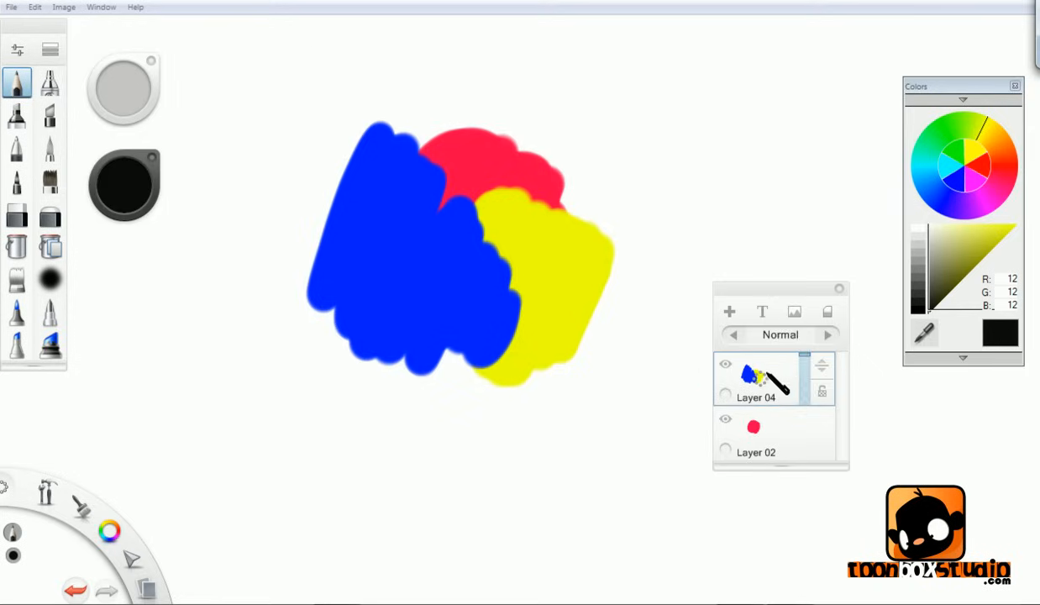
key("ctrl+z")
key("ctrl+z")
key("ctrl+z")
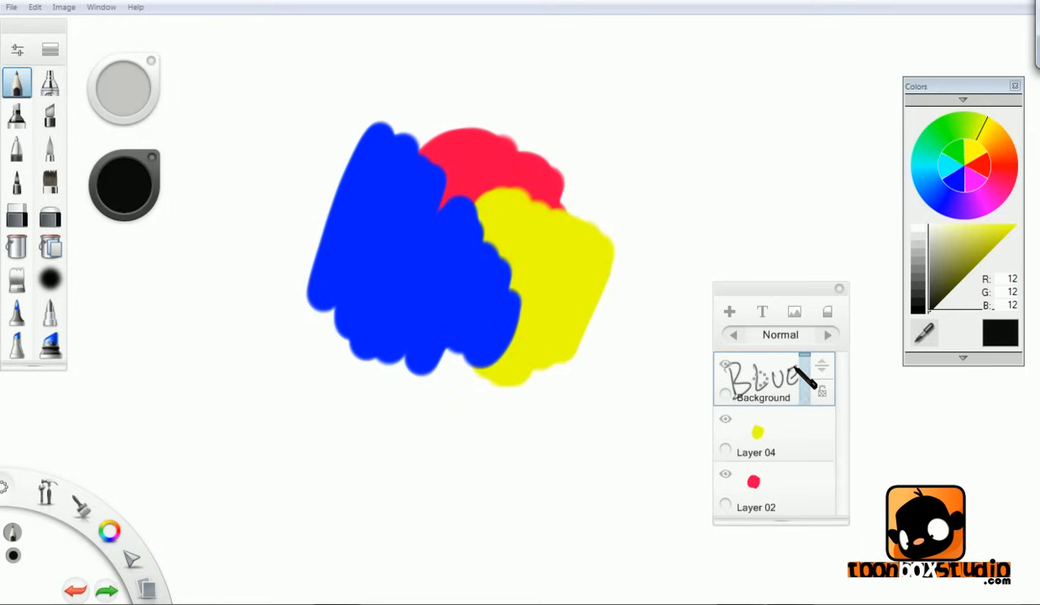
- Merge all the layers into a single layer, then hide it and show it again
left_click(777, 382)
left_click(800, 395)
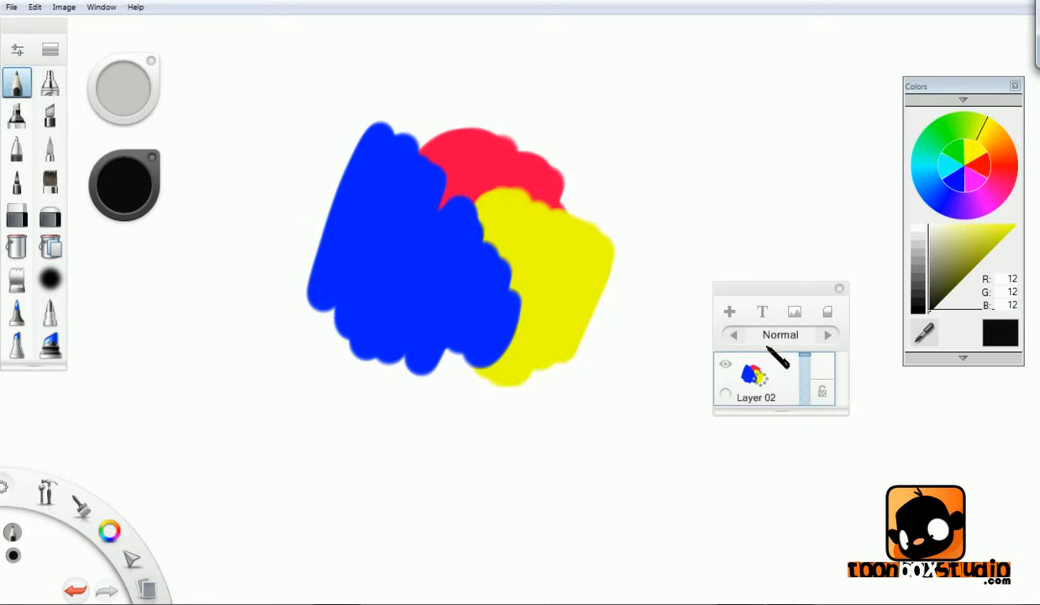
left_click(726, 365)
left_click(725, 365)
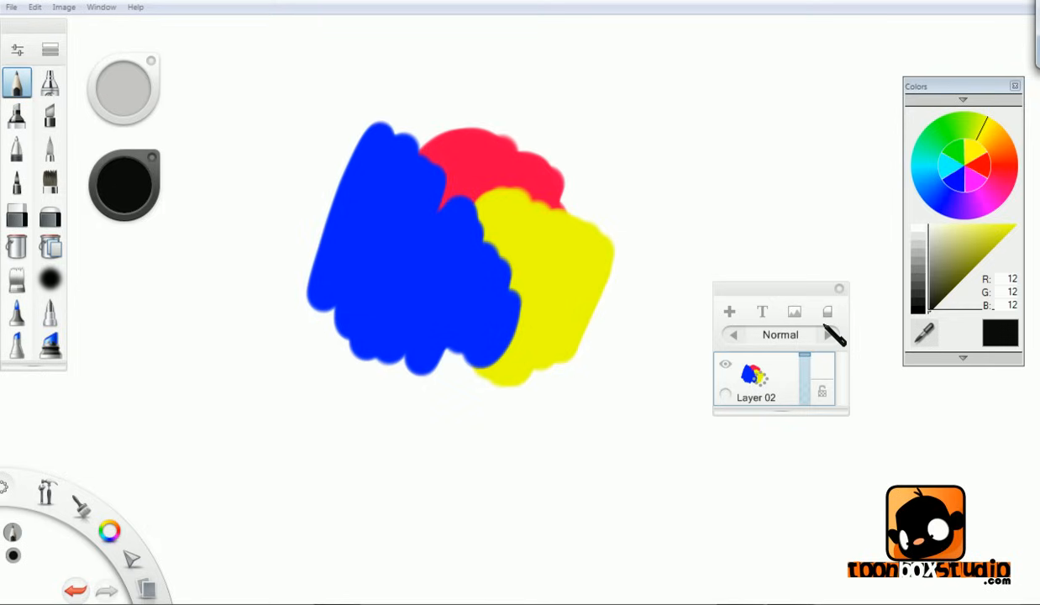
- Open the text layer editor to view its font options and close it without adding text
left_click(763, 312)
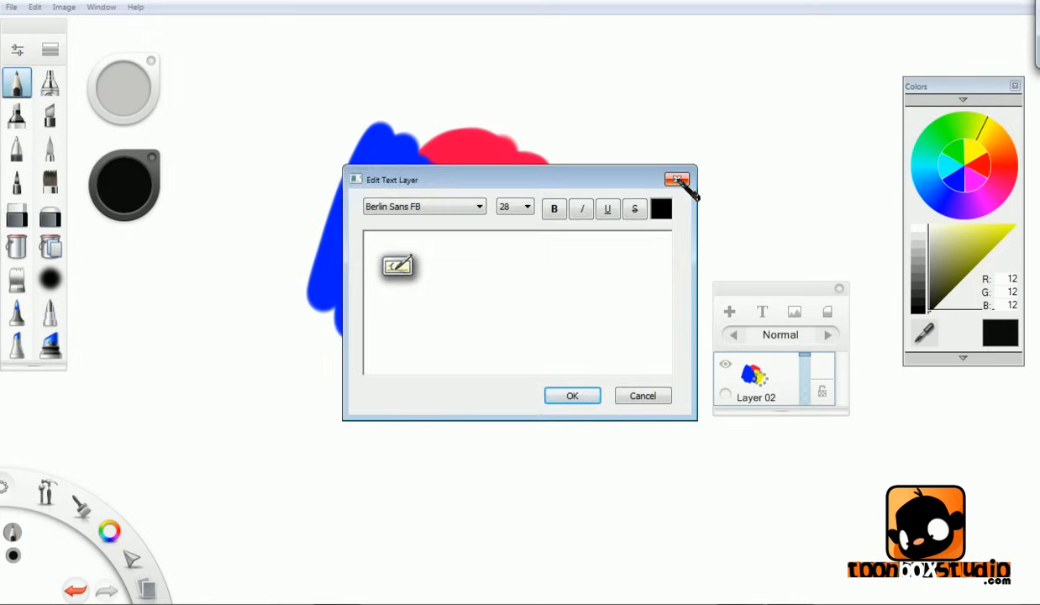
left_click(678, 179)
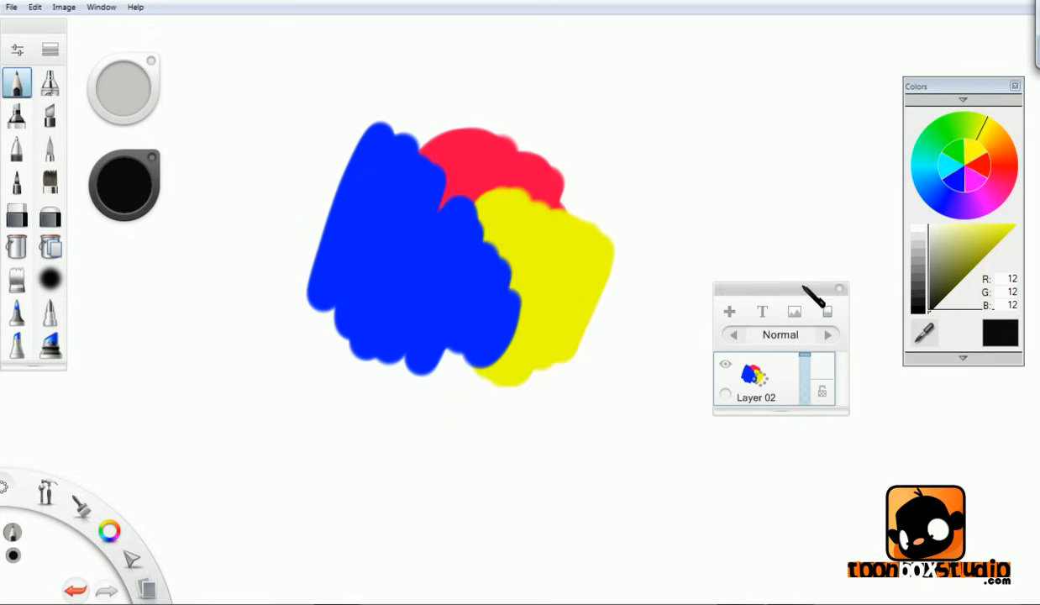
- Move the layer editor closer to the artwork and clear the colored patches from the merged layer
left_click_drag(804, 288, 775, 213)
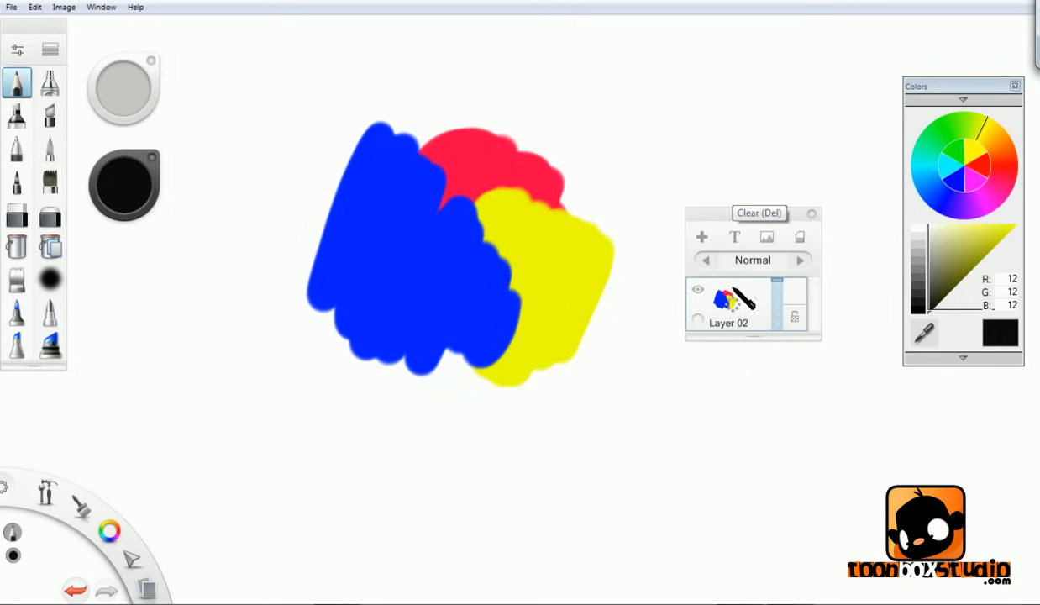
left_click(800, 236)
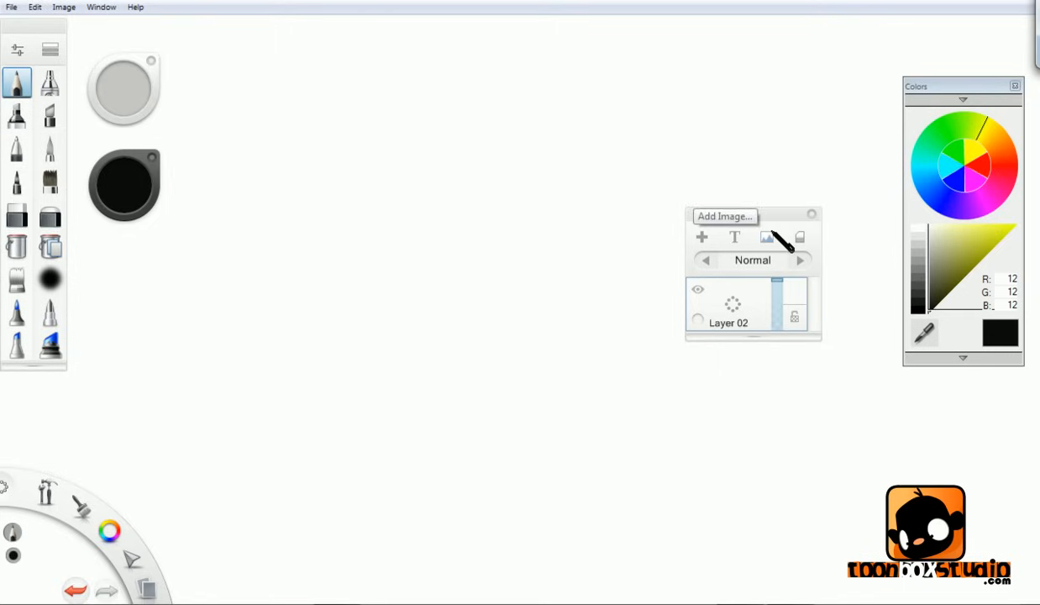
- Check the general preferences for the option that imports added images into a new layer, then close them
left_click(14, 7)
mouse_move(31, 8)
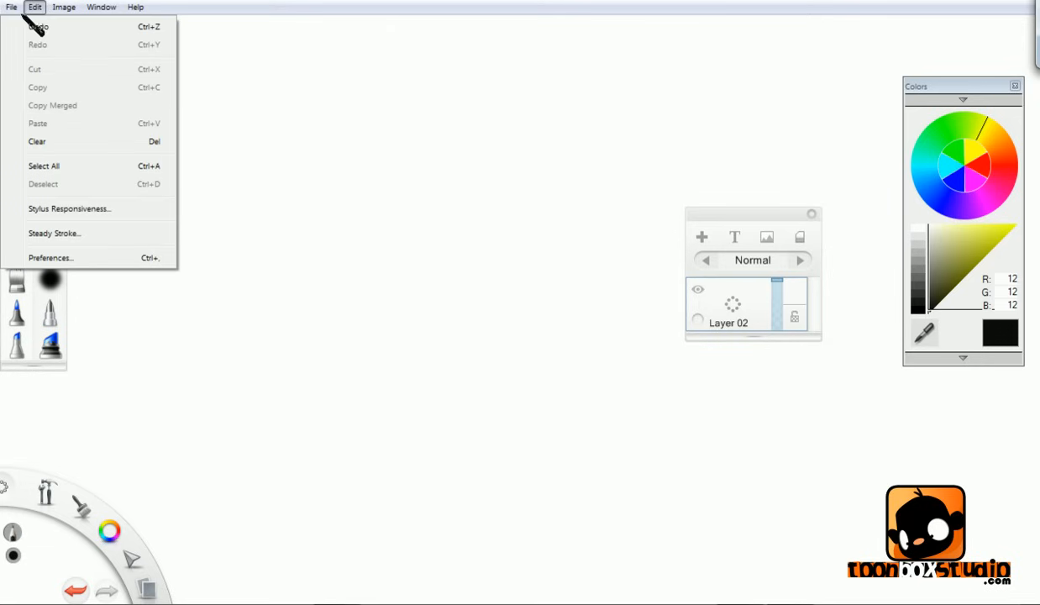
left_click(59, 257)
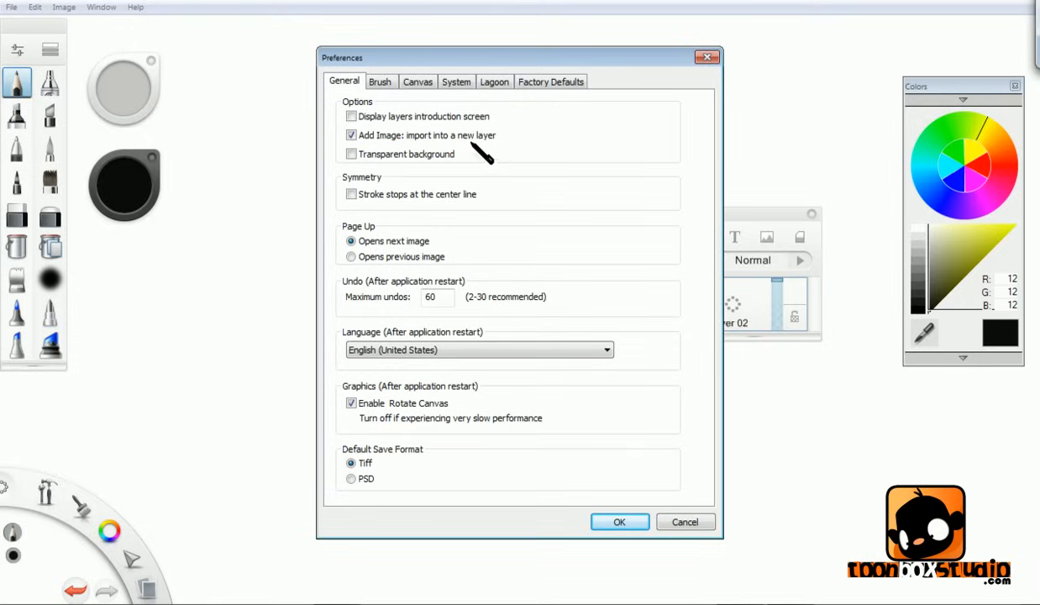
left_click(632, 521)
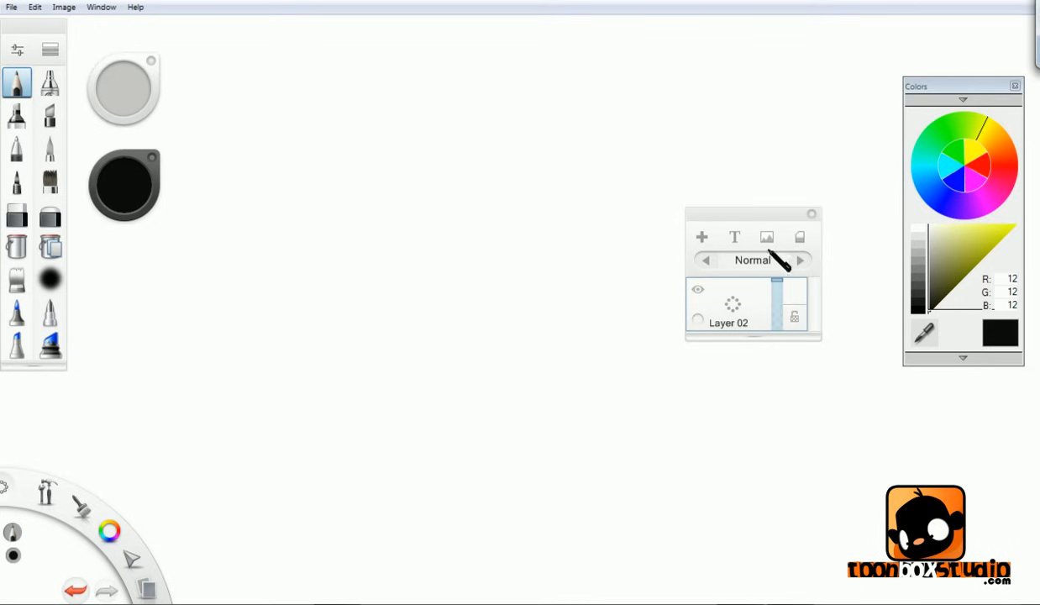
- Sketch a black egg-shaped smiley face with the Pencil and undo all of its strokes
mouse_move(422, 116)
left_mouse_down()
mouse_move(427, 250)
mouse_move(379, 145)
mouse_move(380, 178)
left_mouse_up()
left_click_drag(408, 174, 421, 212)
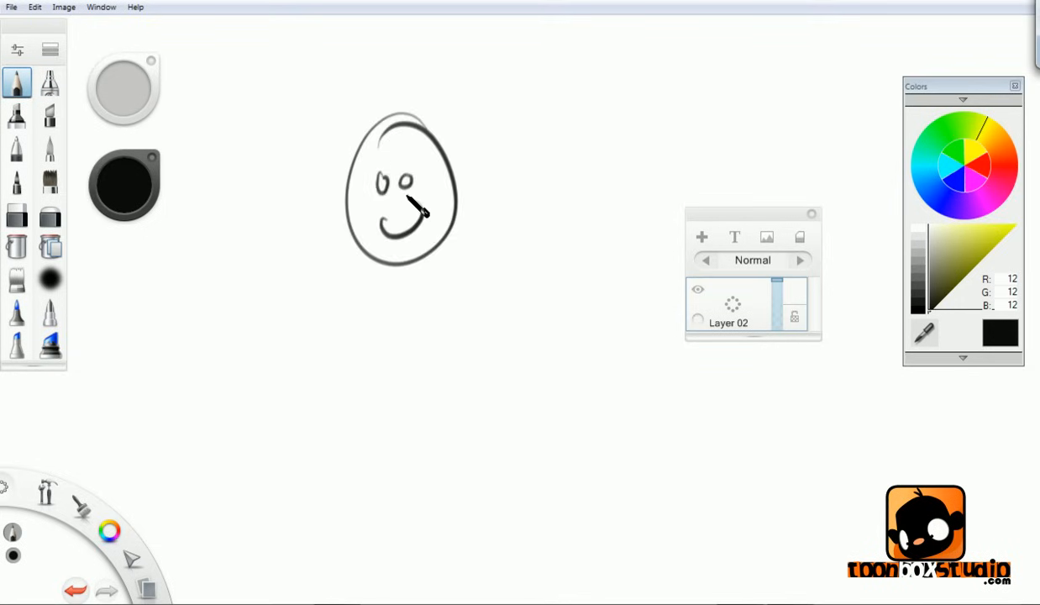
key("ctrl+z")
key("ctrl+z")
key("ctrl+z")
key("ctrl+z")
key("ctrl+z")
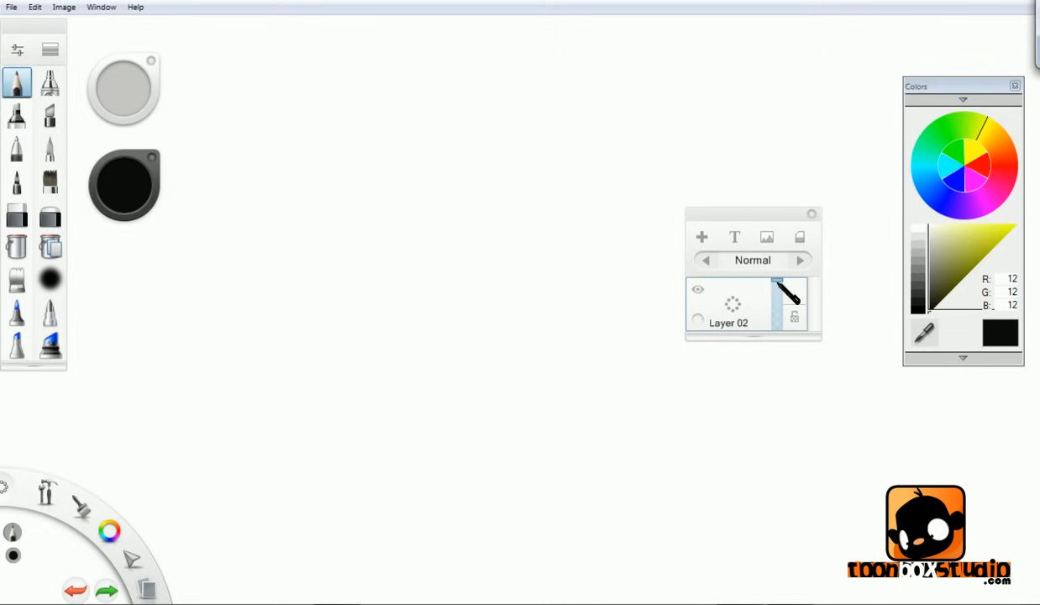
- Choose a bright pink (R 255, G 0, B 104) and paint a large solid patch with the brush mid-canvas
left_click(134, 189)
left_click(153, 191)
left_click_drag(434, 268, 421, 216)
left_click(50, 149)
mouse_move(412, 162)
left_mouse_down()
mouse_move(414, 337)
mouse_move(432, 345)
mouse_move(502, 230)
mouse_move(519, 364)
left_mouse_up()
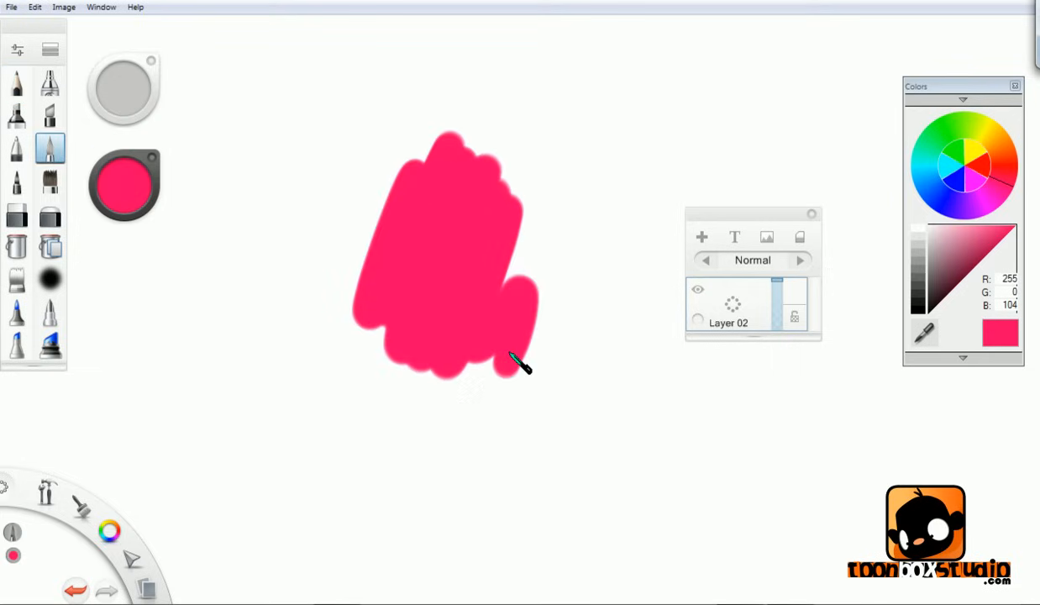
- Set the layer's blending mode to Multiply, clear its artwork and move the layer editor out of the way
mouse_move(777, 282)
left_mouse_down()
mouse_move(778, 326)
mouse_move(778, 281)
left_mouse_up()
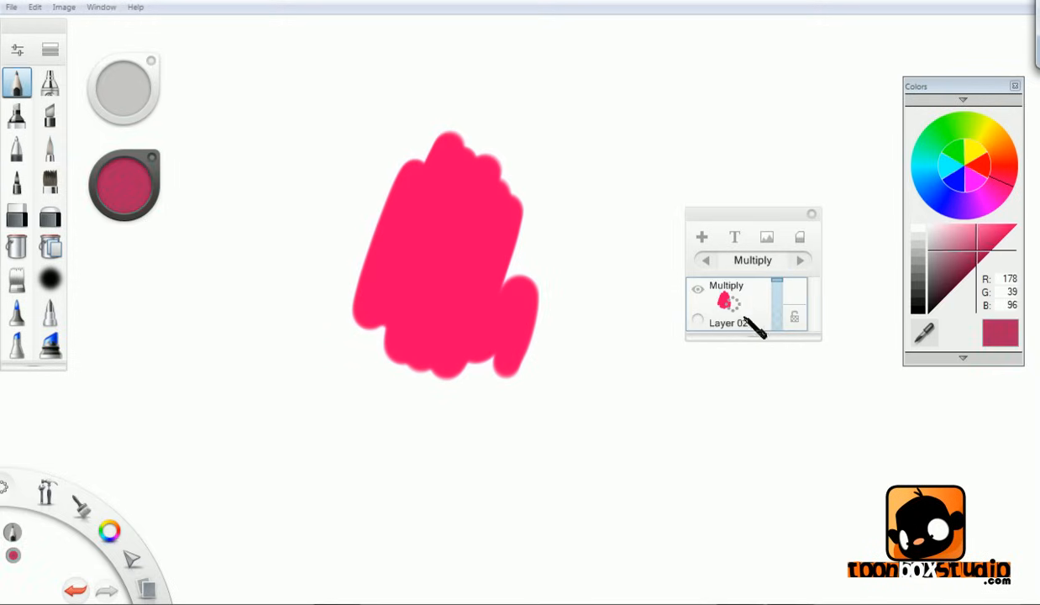
left_click(801, 235)
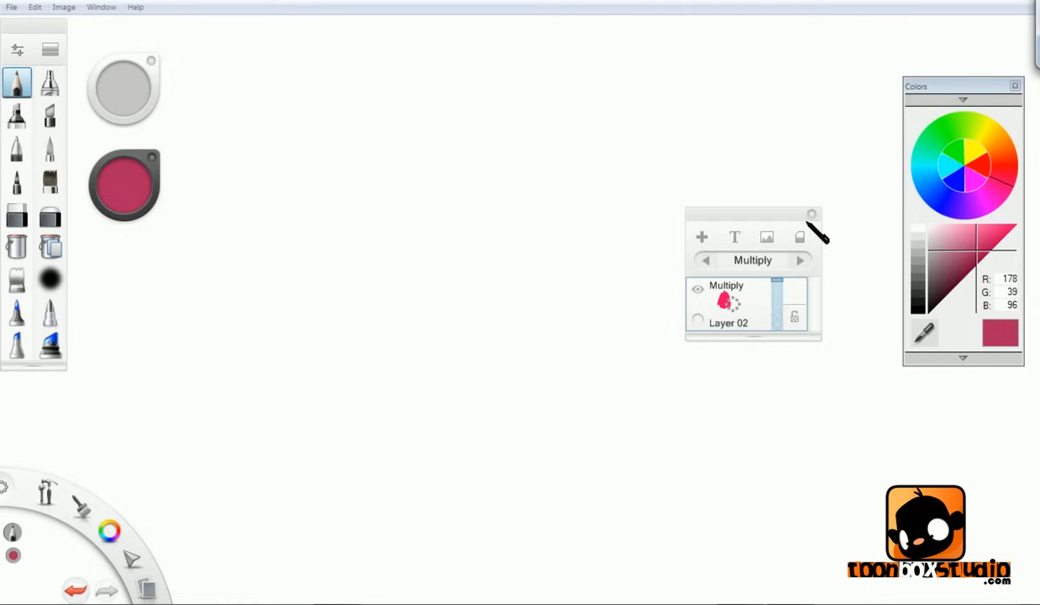
left_click_drag(763, 210, 802, 61)
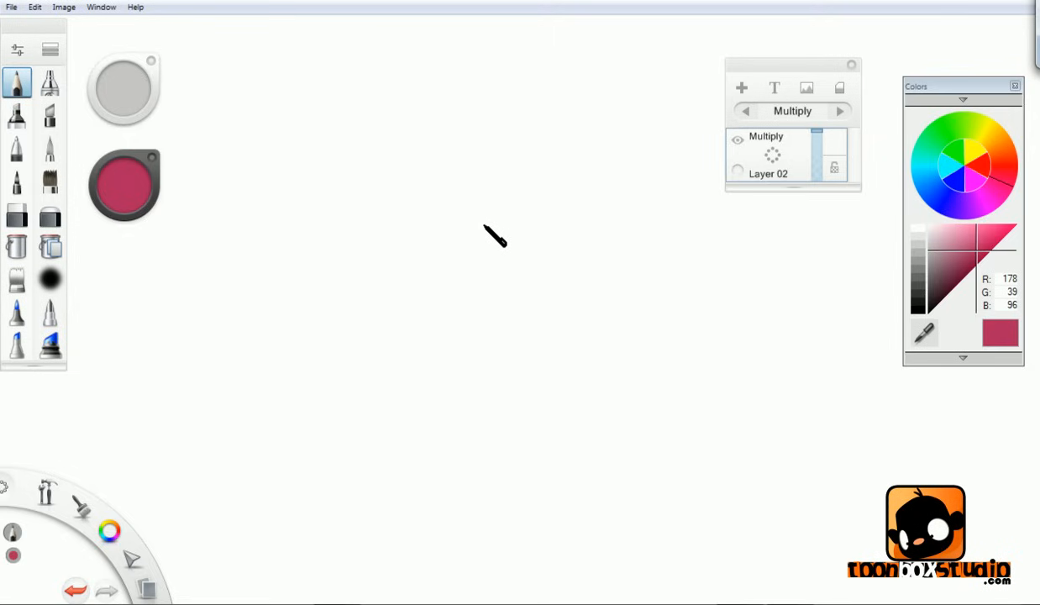
- Draw a pair of square brackets in dark pink with the Pencil in the middle of the canvas
mouse_move(493, 219)
left_mouse_down()
mouse_move(459, 225)
mouse_move(457, 279)
mouse_move(498, 271)
left_mouse_up()
mouse_move(545, 211)
left_mouse_down()
mouse_move(583, 215)
mouse_move(550, 271)
left_mouse_up()
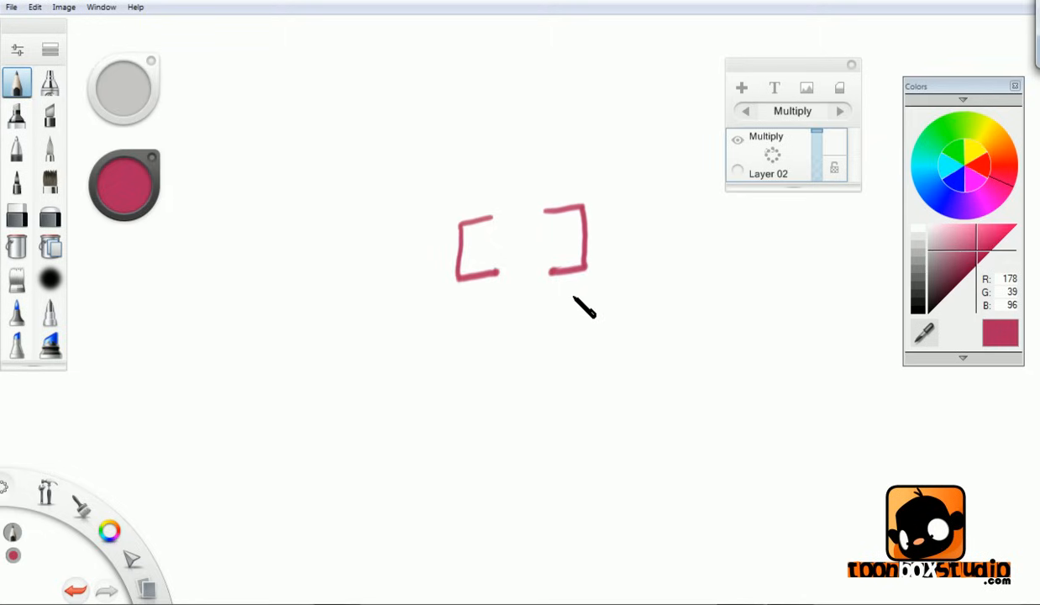
- Enlarge the pencil size and scribble a thick test patch below the brackets
key("]")
key("]")
key("]")
key("]")
key("]")
mouse_move(590, 357)
left_mouse_down()
mouse_move(603, 346)
mouse_move(641, 354)
mouse_move(647, 375)
left_mouse_up()
- Reduce the pencil size and scribble a few thin test lines beside the thick patch
key("[")
key("[")
key("[")
key("[")
key("[")
key("[")
key("[")
key("[")
key("[")
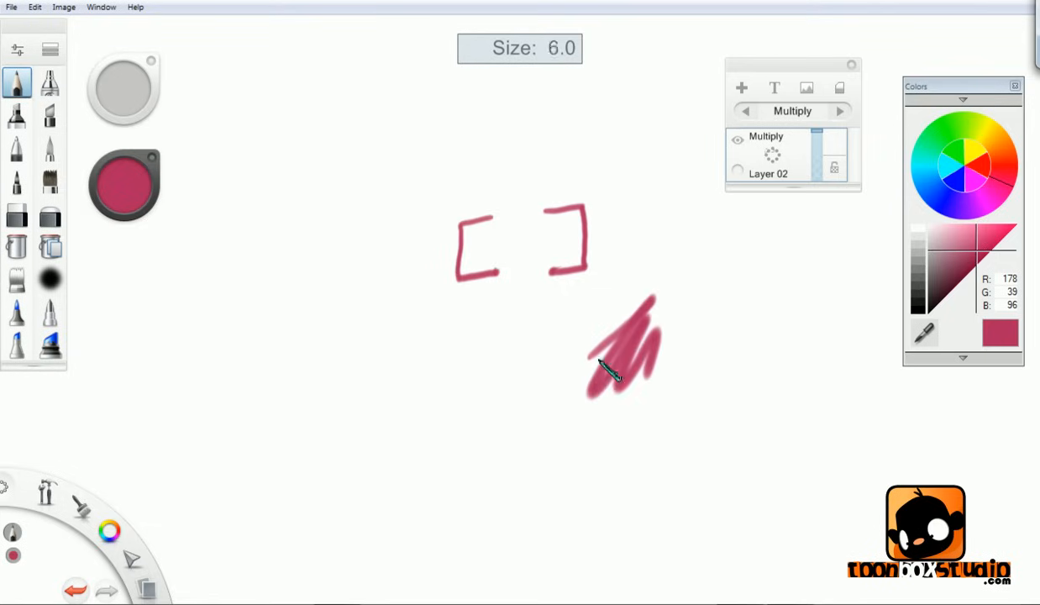
- Increase the pencil size slightly and scribble medium-width test lines above the thick patch
key("]")
key("]")
key("]")
key("]")
key("]")
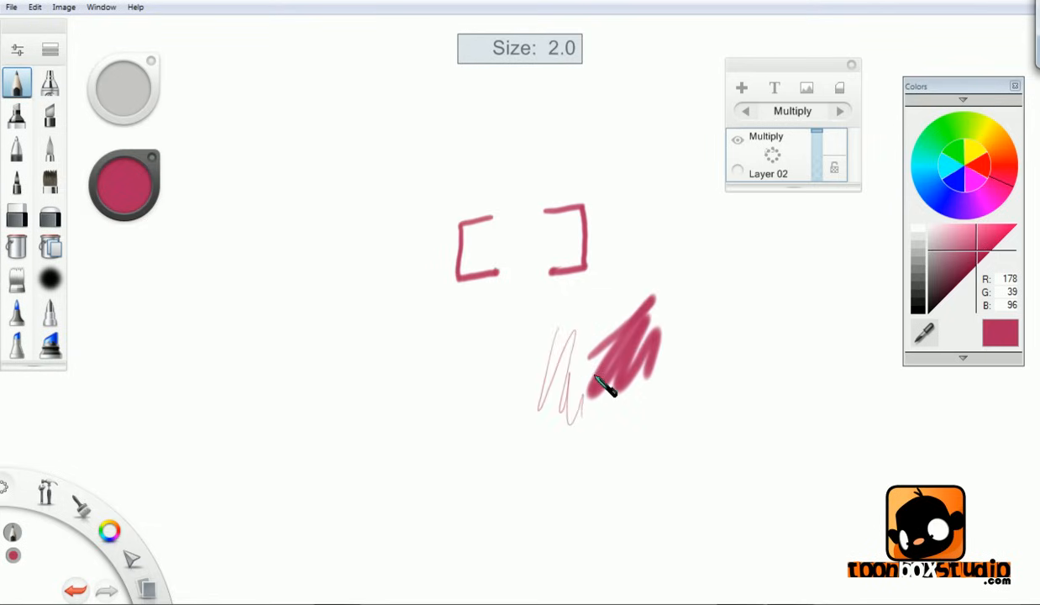
left_click_drag(603, 282, 655, 269)
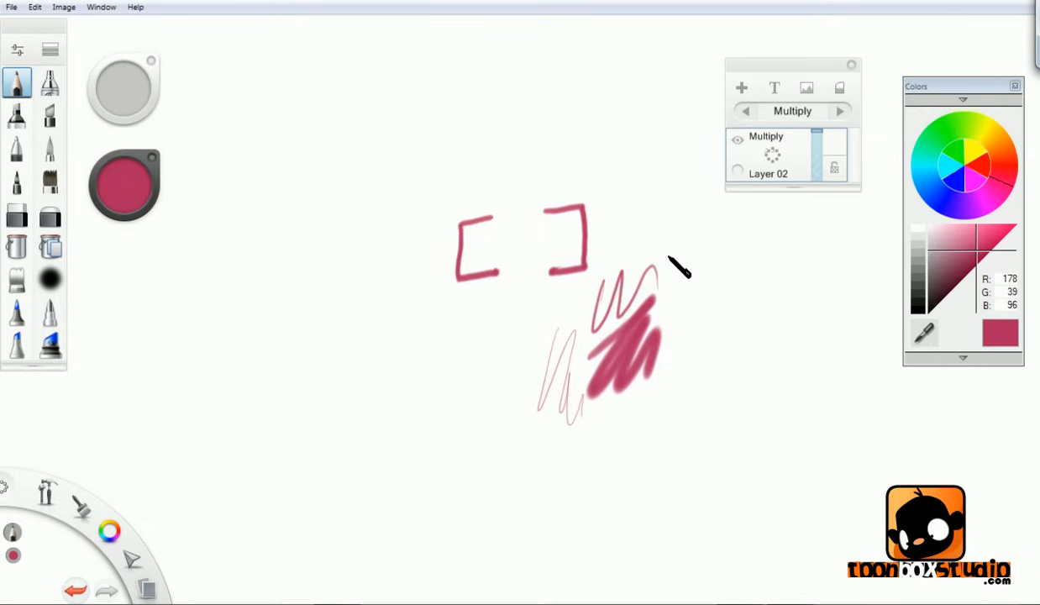
- Undo the last scribble and clear everything else from the layer
key("ctrl+z")
left_click(838, 87)
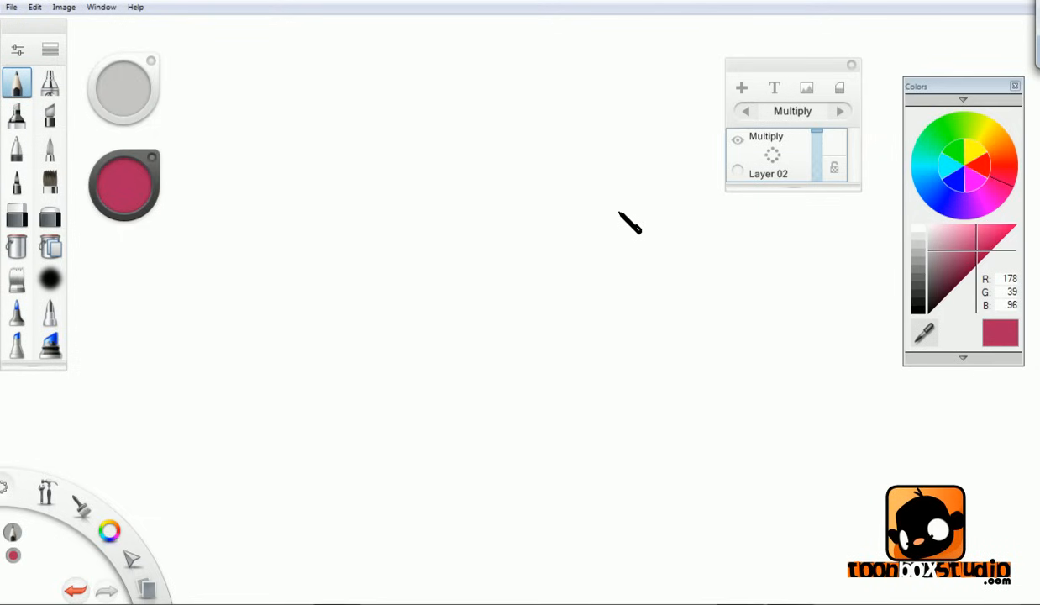
- Rotate the canvas counterclockwise in increments and rotate it back to its level position
key("Left")
key("Left")
key("Left")
key("Left")
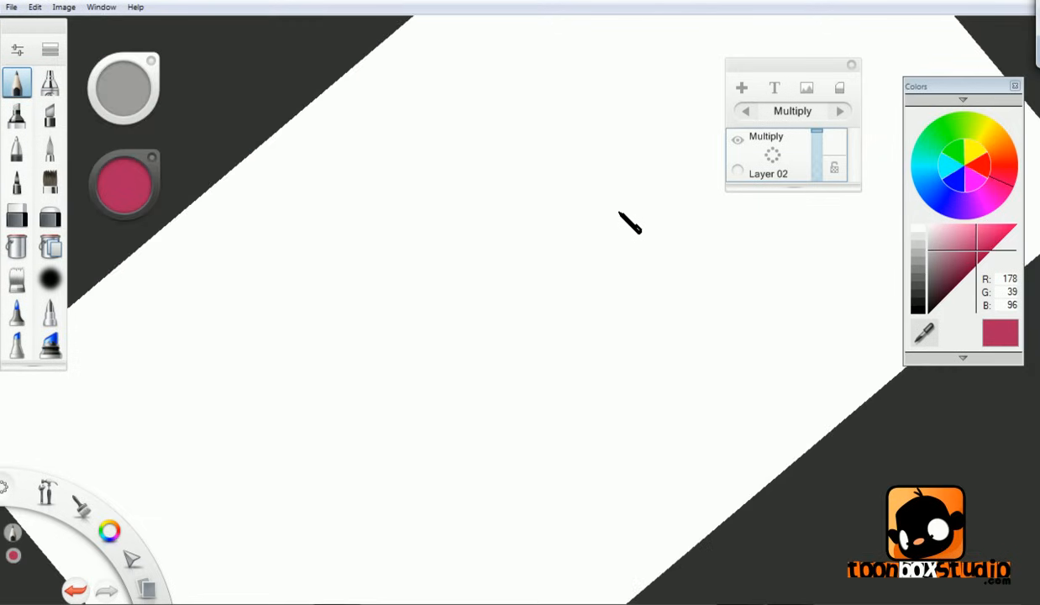
key("Right")
key("Right")
key("Right")
key("Right")
key("Right")
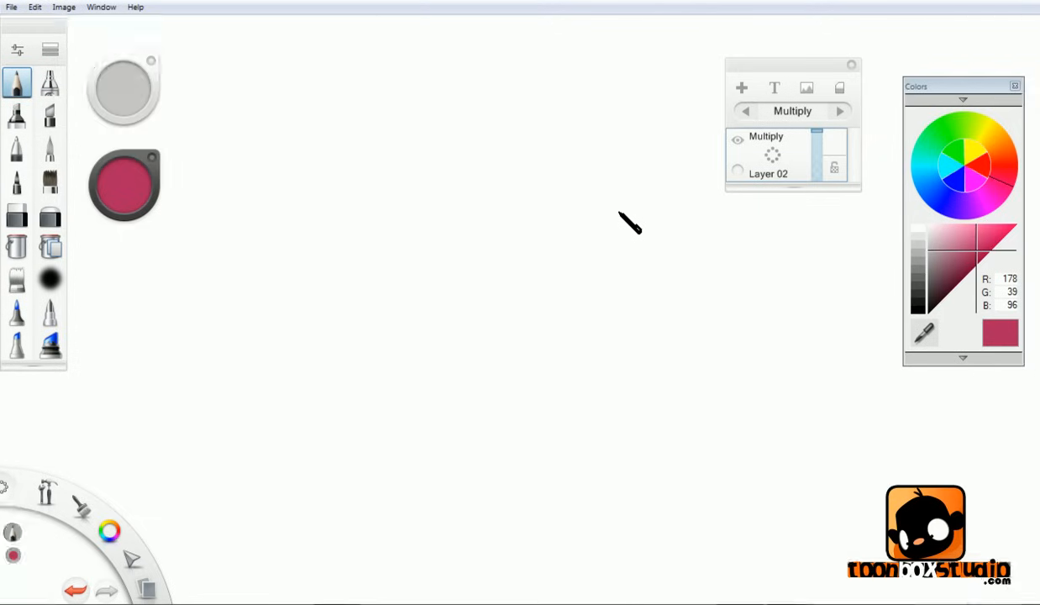
- Tilt the canvas alternately counterclockwise and clockwise in small increments around its level position
key("Left")
key("Left")
key("Left")
key("Left")
key("Left")
key("Left")
key("Right")
key("Right")
key("Right")
key("Right")
key("Right")
key("Right")
key("Right")
key("Left")
key("Left")
key("Left")
key("Left")
key("Left")
key("Left")
key("Left")
- Rotate the canvas clockwise in repeated increments and bring it back to its level position
key("Right")
key("Right")
key("Right")
key("Right")
key("Right")
key("Right")
key("Right")
key("Right")
key("Right")
key("Right")
key("Right")
key("Right")
key("Right")
key("Right")
key("Right")
key("Right")
key("Right")
key("Right")
key("Right")
key("Right")
key("Right")
key("Right")
key("Right")
key("Right")
key("Right")
key("Right")
key("Right")
key("Right")
key("Right")
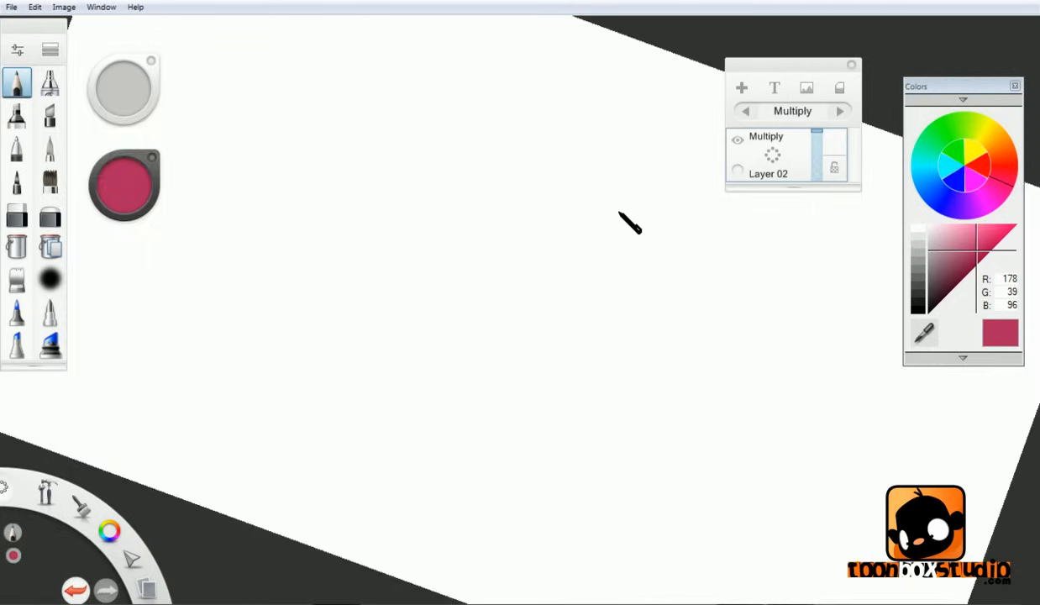
key("Right")
key("Right")
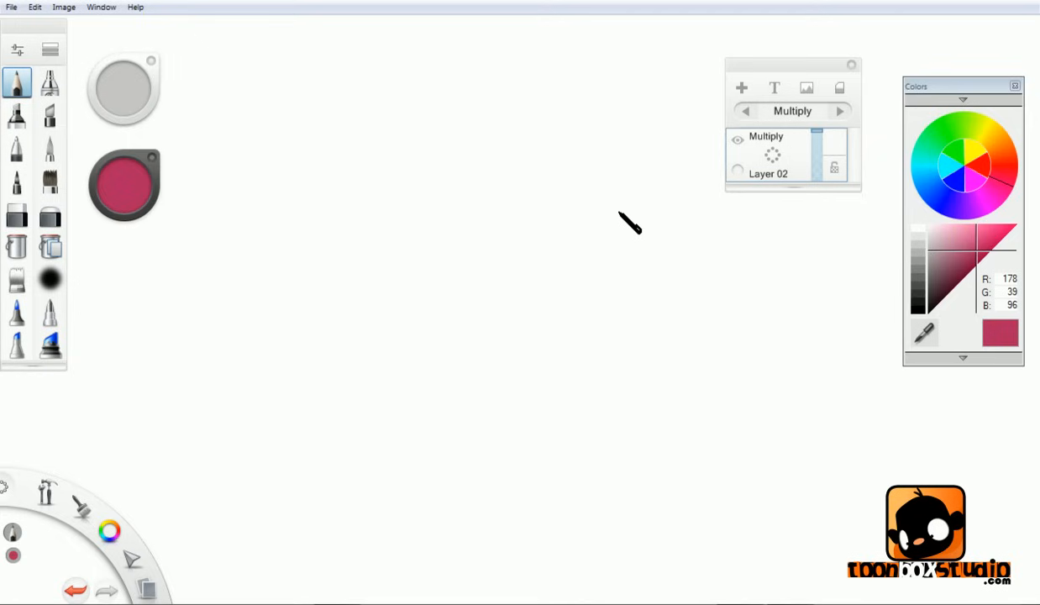
- Draw a few short crimson pencil strokes near the canvas centre and undo them
mouse_move(484, 227)
left_mouse_down()
mouse_move(493, 226)
mouse_move(476, 296)
left_mouse_up()
left_click(534, 251)
left_click_drag(535, 252, 529, 268)
key("ctrl+z")
mouse_move(592, 231)
left_mouse_down()
mouse_move(585, 223)
mouse_move(530, 285)
left_mouse_up()
key("ctrl+z")
key("ctrl+z")
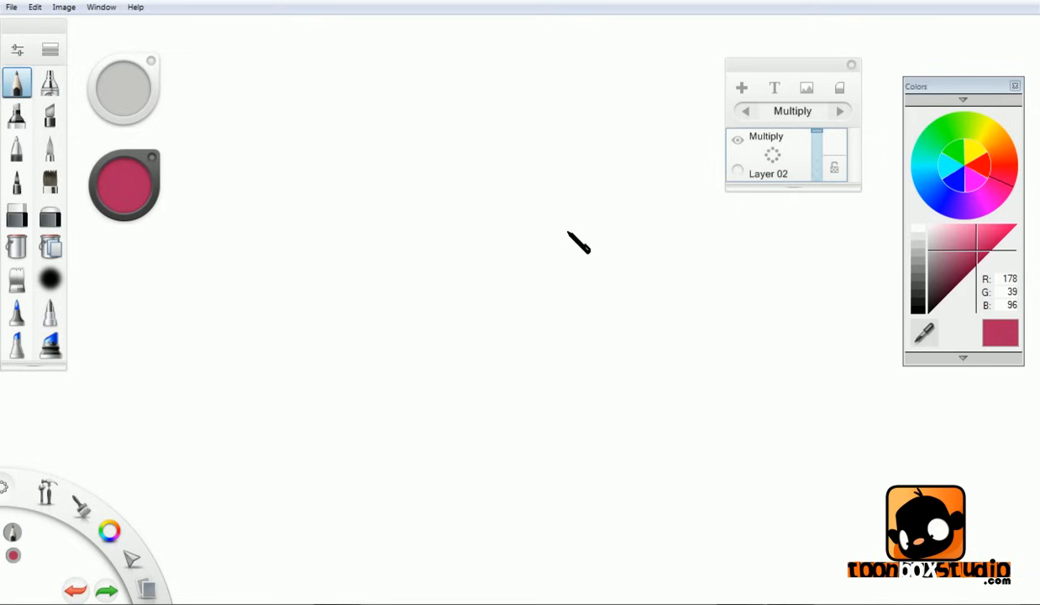
- Call up the zoom and rotate puck and scribble a crimson zigzag at the canvas centre
key("space")
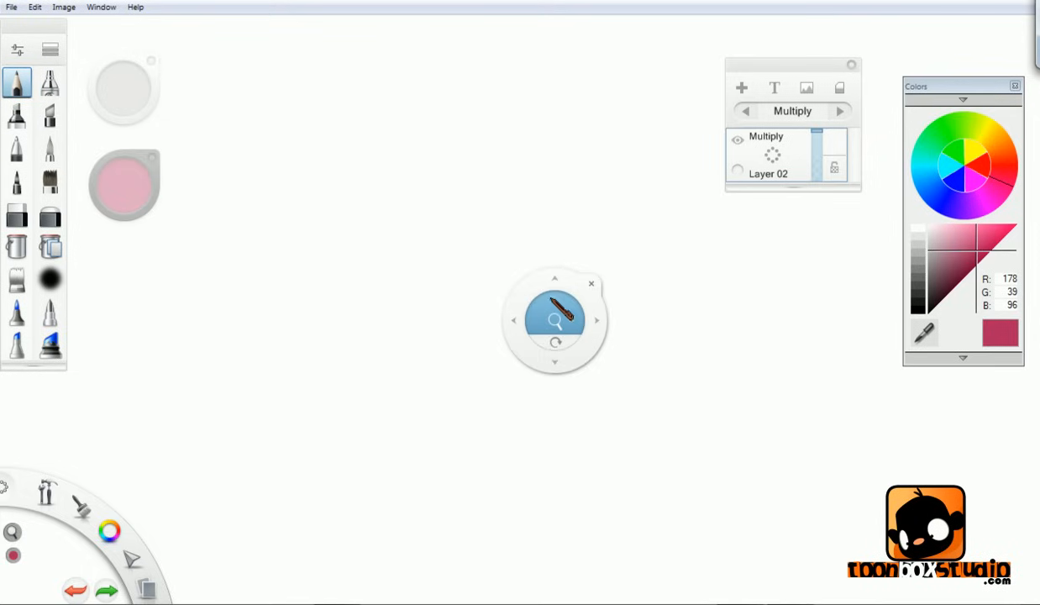
left_click_drag(556, 319, 547, 314)
mouse_move(532, 233)
left_mouse_down()
mouse_move(508, 323)
mouse_move(569, 308)
mouse_move(784, 111)
mouse_move(567, 365)
mouse_move(666, 209)
mouse_move(610, 289)
mouse_move(648, 234)
mouse_move(602, 367)
mouse_move(634, 299)
mouse_move(624, 294)
mouse_move(660, 326)
mouse_move(641, 318)
mouse_move(618, 328)
left_mouse_up()
key("space")
key("space")
key("space")
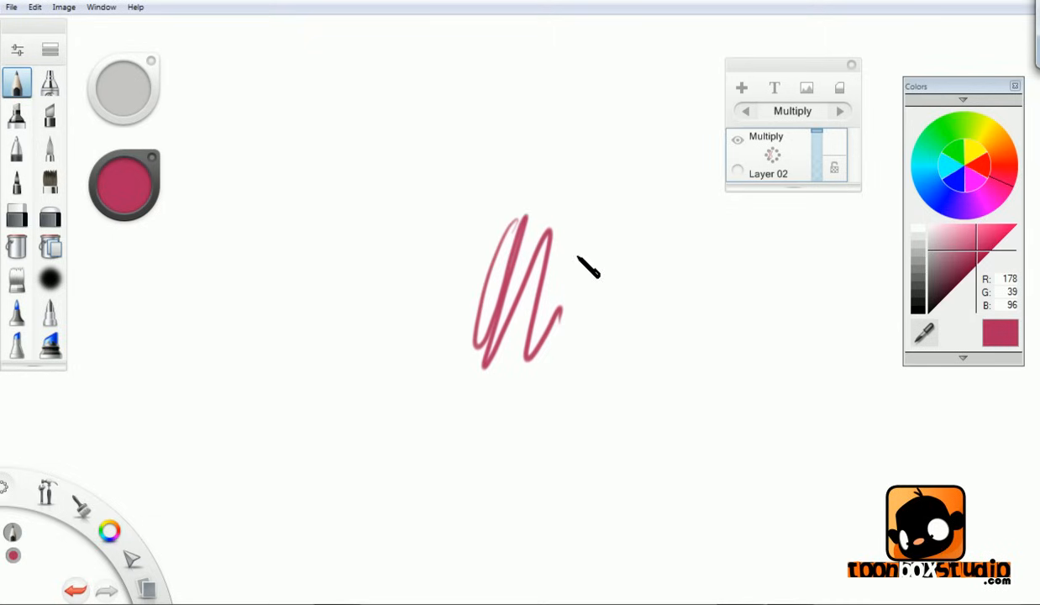
- Zoom in on the crimson zigzag and fit the canvas back to the window
key("space")
mouse_move(521, 335)
left_mouse_down()
mouse_move(556, 223)
mouse_move(652, 113)
left_mouse_up()
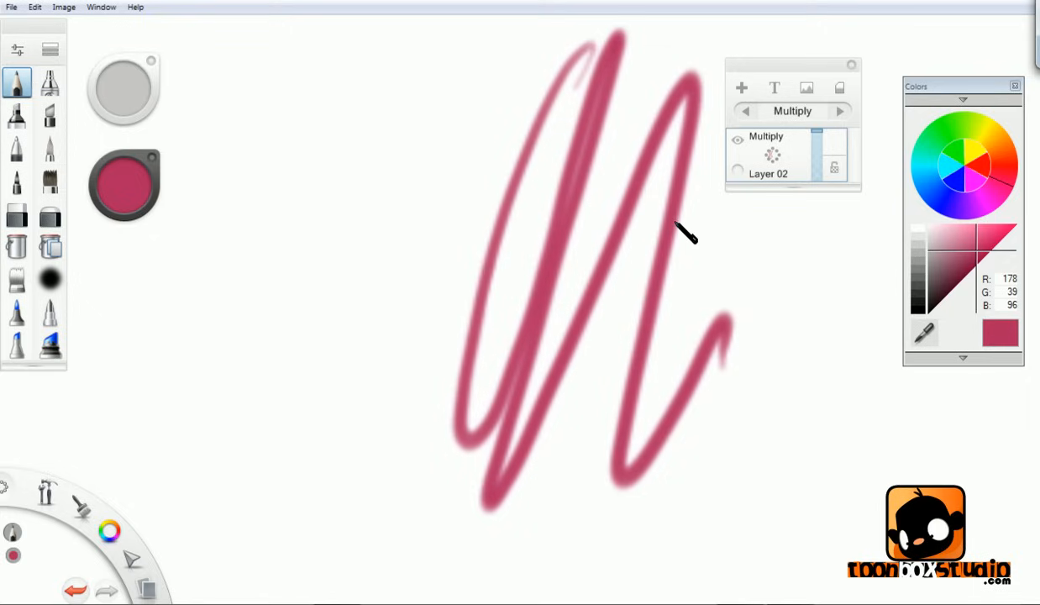
key("ctrl+0")
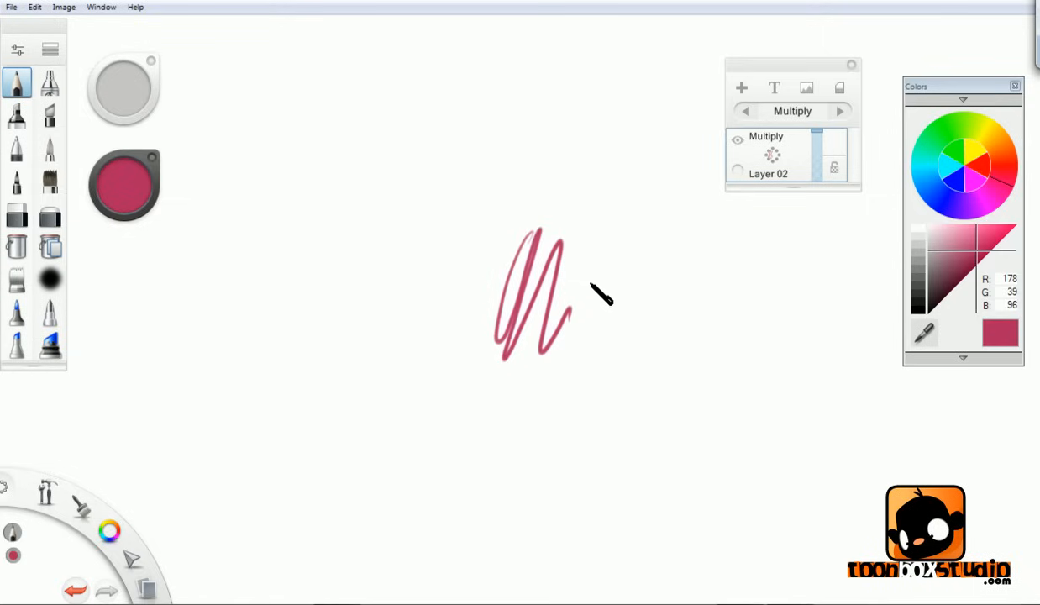
- Pick cyan (0, 255, 255) for a scribble beside the zigzag, and sample the zigzag's crimson for another scribble above it
key("alt")
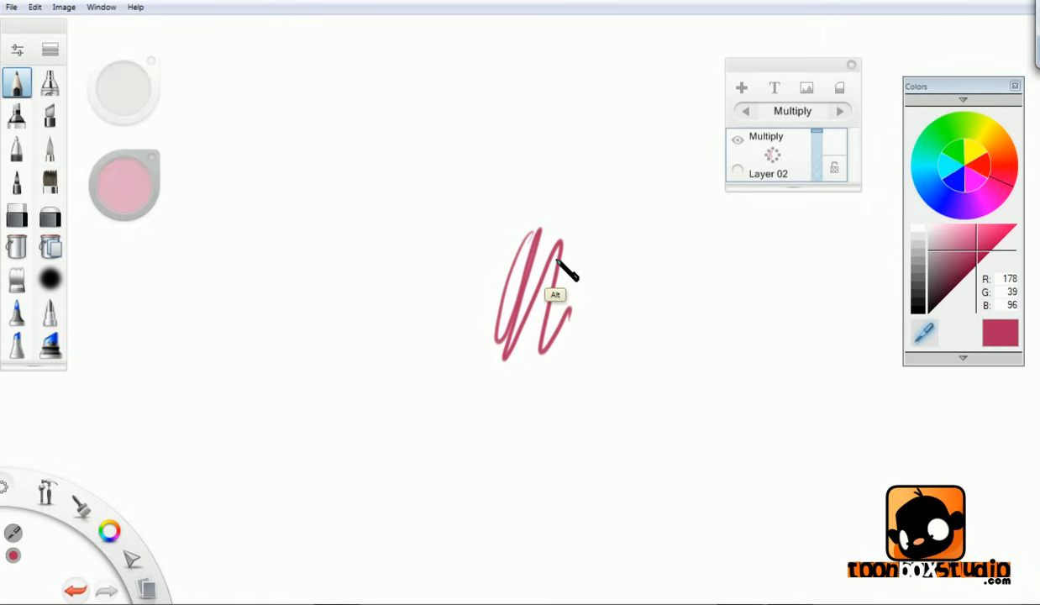
left_click(918, 165, "alt")
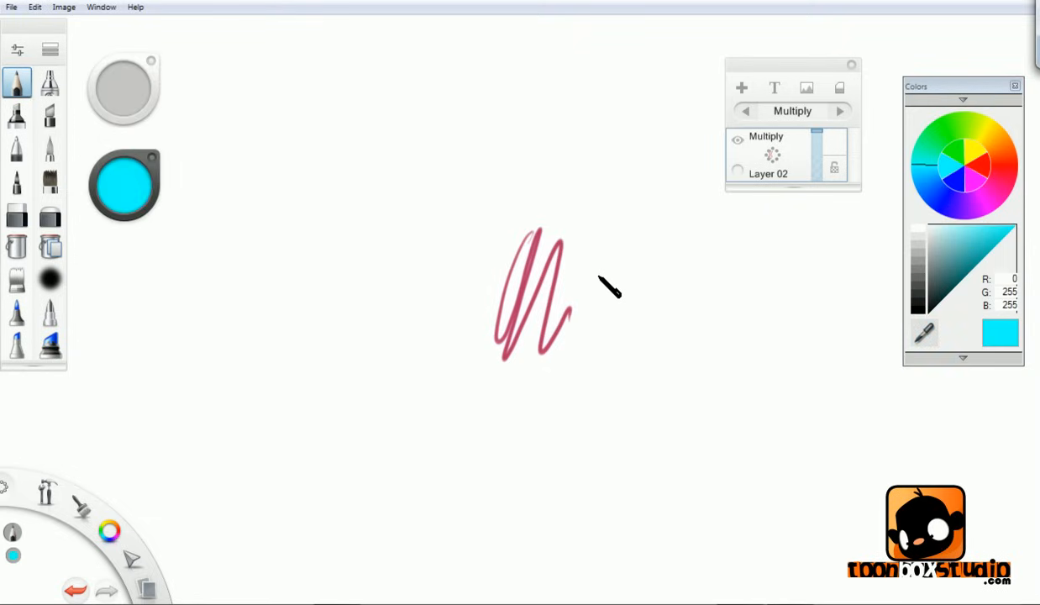
left_click_drag(599, 277, 618, 376)
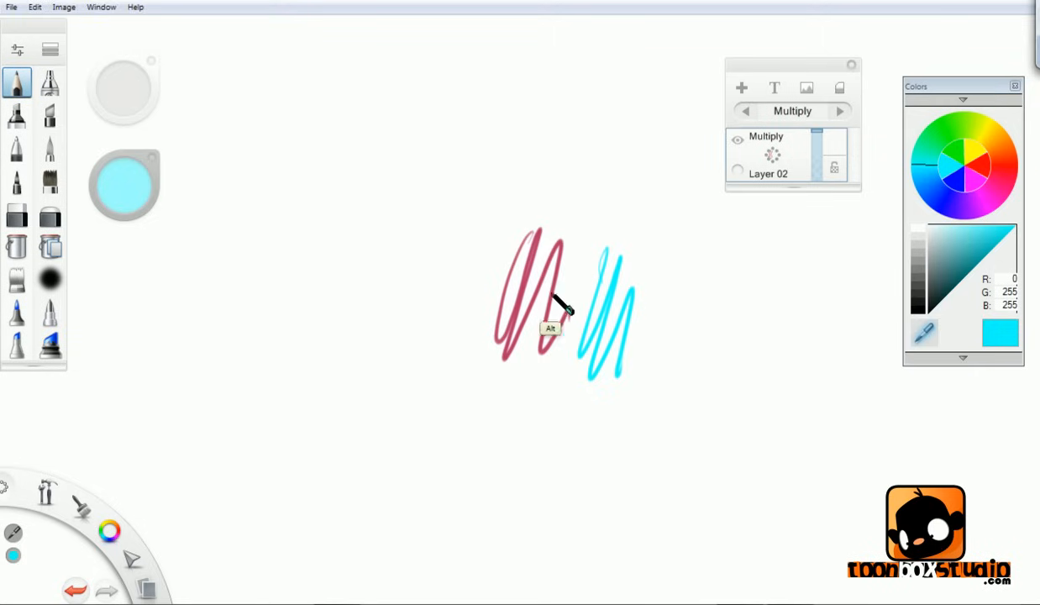
left_click(563, 239, "alt")
mouse_move(571, 279)
left_mouse_down()
mouse_move(649, 210)
mouse_move(670, 289)
left_mouse_up()
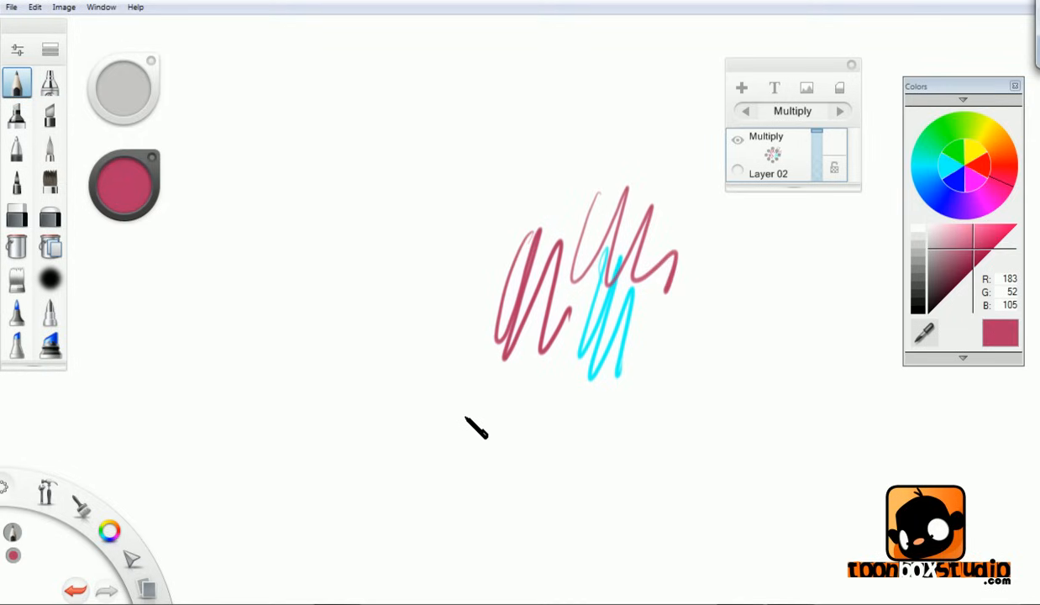
- Draw constrained straight lines across the scribbles: one long vertical and several long horizontals
left_click_drag(364, 450, 803, 447)
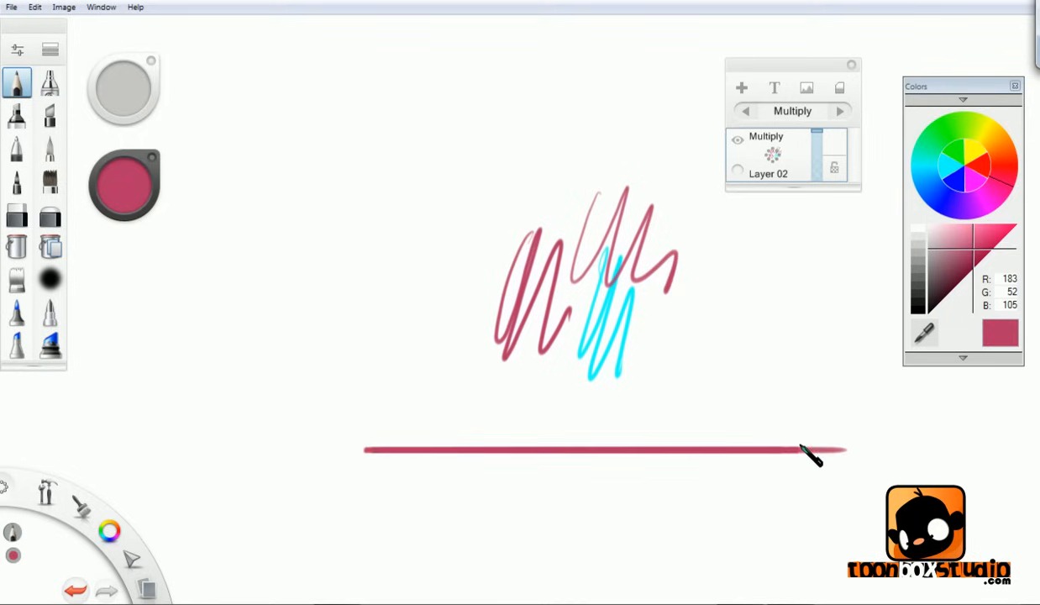
mouse_move(384, 168)
left_mouse_down()
mouse_move(387, 459)
mouse_move(398, 154)
left_mouse_up()
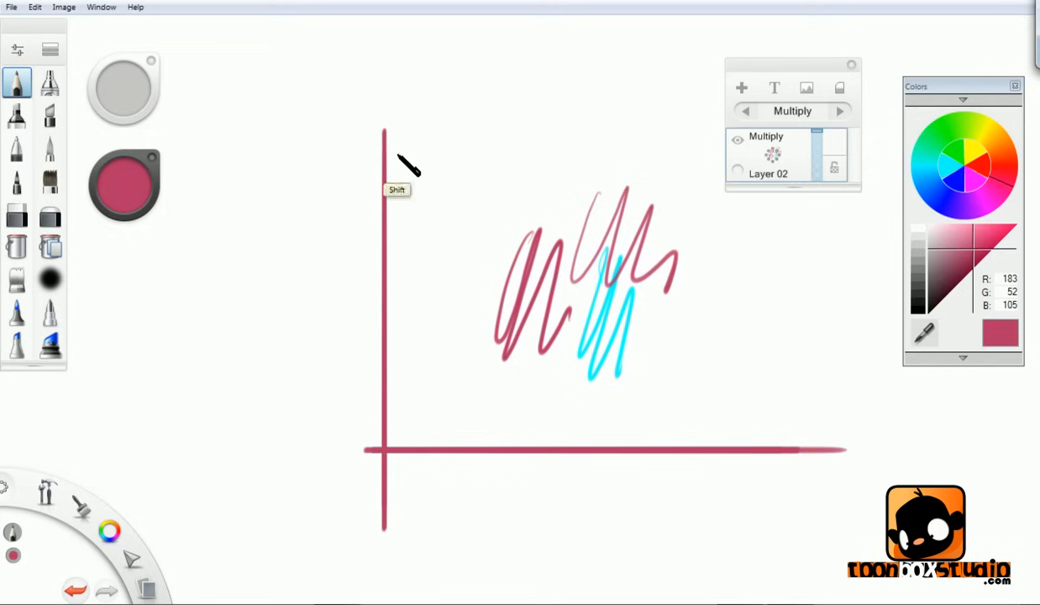
mouse_move(299, 395)
left_mouse_down()
mouse_move(701, 395)
mouse_move(735, 383)
left_mouse_up()
left_click_drag(326, 309, 740, 304)
mouse_move(365, 412)
left_mouse_down()
mouse_move(594, 427)
mouse_move(545, 484)
mouse_move(440, 445)
mouse_move(896, 407)
left_mouse_up()
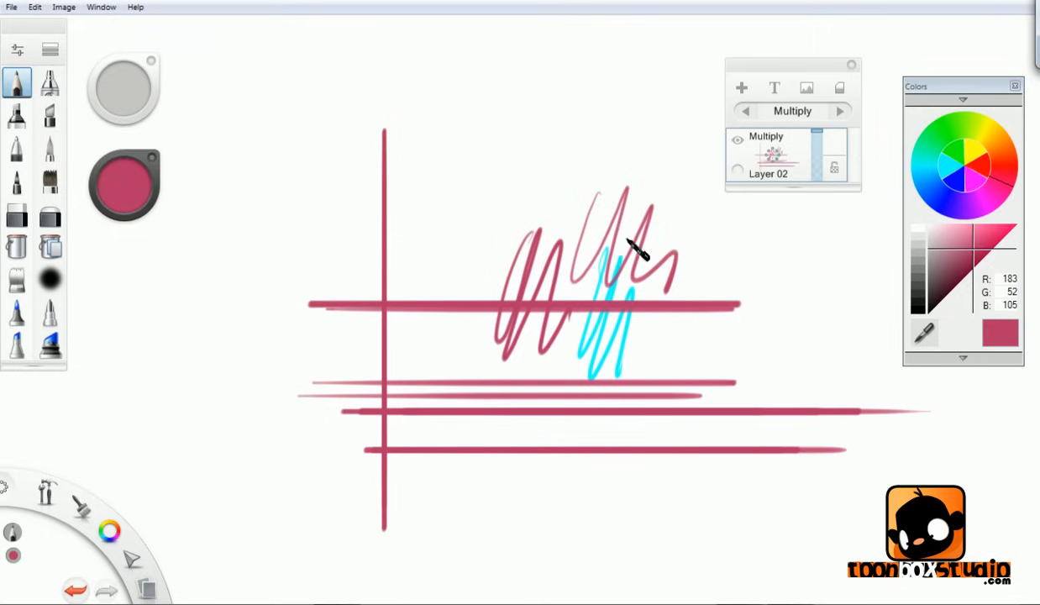
- Write the letter D above the scribbles and draw a series of parallel straight diagonals rising to the right
mouse_move(527, 150)
left_mouse_down()
mouse_move(562, 107)
mouse_move(580, 129)
mouse_move(534, 156)
left_mouse_up()
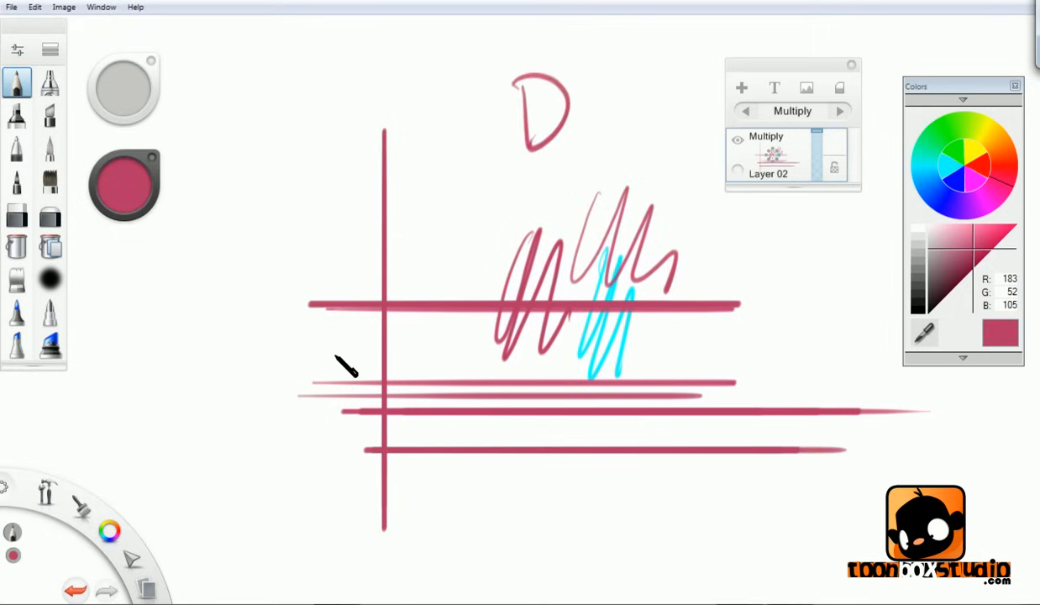
mouse_move(273, 422)
left_mouse_down()
mouse_move(319, 391)
mouse_move(367, 330)
mouse_move(212, 484)
left_mouse_up()
mouse_move(309, 496)
left_mouse_down()
mouse_move(606, 200)
mouse_move(622, 206)
left_mouse_up()
left_click_drag(408, 505, 669, 242)
left_click_drag(453, 493, 668, 278)
left_click_drag(422, 545, 659, 309)
left_click_drag(492, 488, 656, 322)
mouse_move(504, 490)
left_mouse_down()
mouse_move(657, 336)
mouse_move(664, 342)
left_mouse_up()
left_click_drag(524, 510, 682, 350)
left_click_drag(522, 534, 681, 373)
left_click_drag(565, 516, 728, 352)
left_click_drag(585, 521, 759, 351)
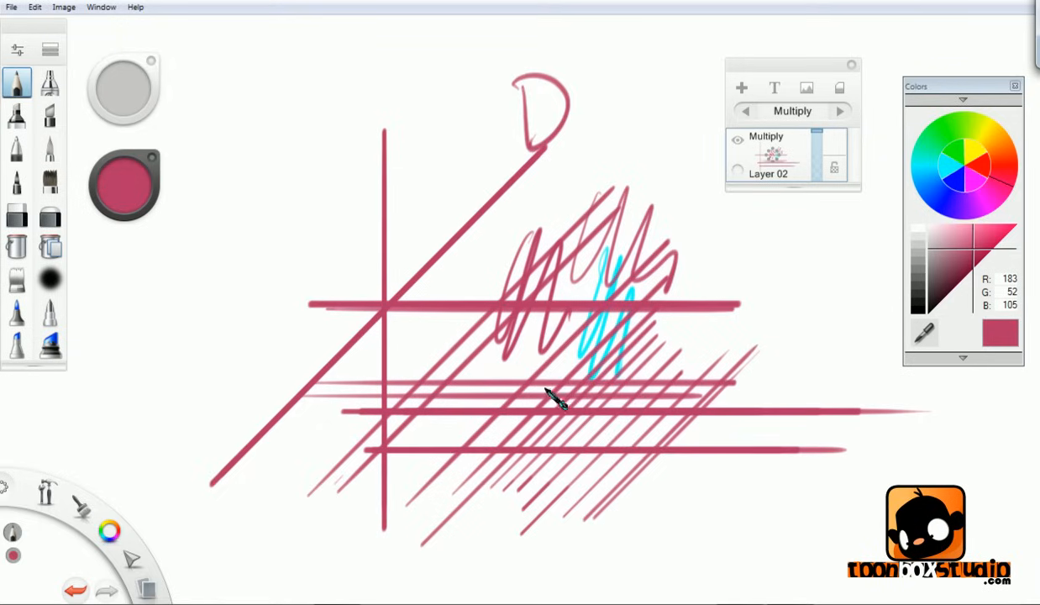
- Cross-hatch the diagonals with straight lines sloping the opposite way and clear the layer
left_click_drag(514, 338, 660, 486)
left_click_drag(537, 336, 633, 465)
left_click_drag(542, 317, 638, 399)
left_click_drag(592, 303, 722, 441)
mouse_move(555, 319)
left_mouse_down()
mouse_move(660, 429)
mouse_move(664, 395)
left_mouse_up()
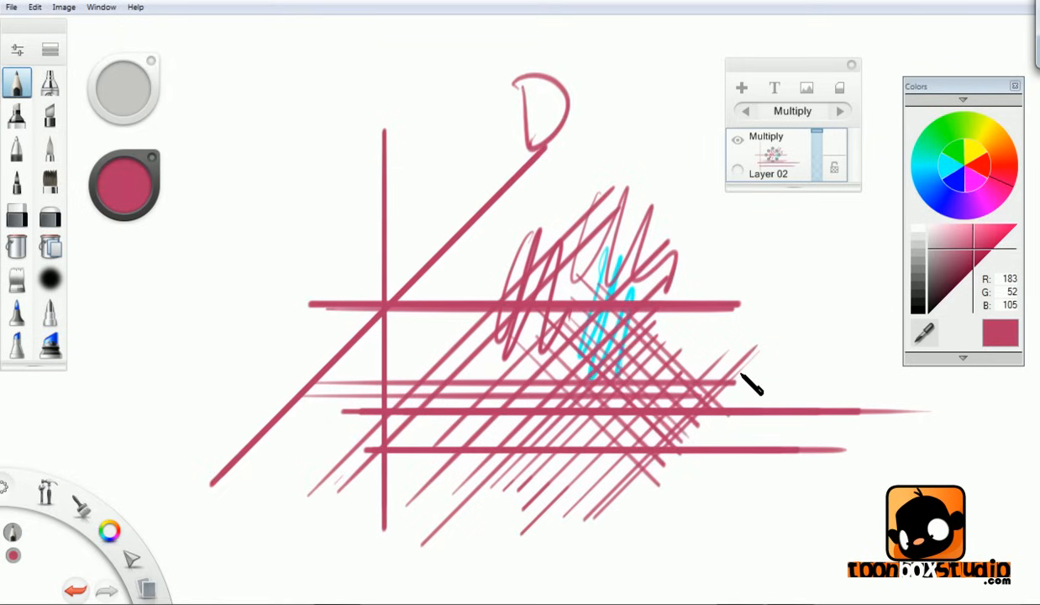
left_click(838, 88)
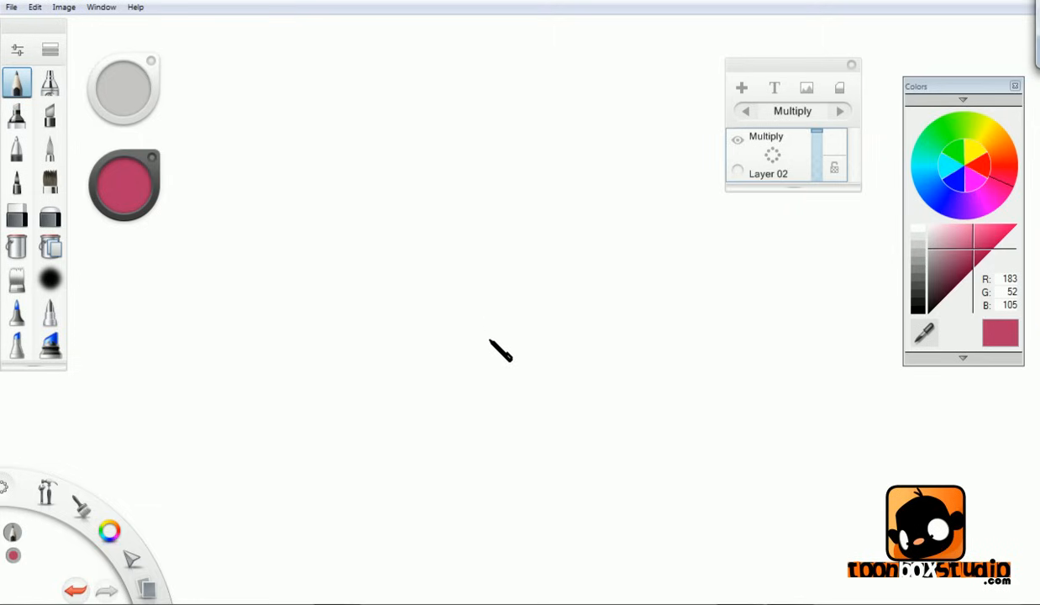
- Write the letter B near the centre and scribble beside it with a thin pencil and with an enlarged one
mouse_move(556, 294)
left_mouse_down()
mouse_move(578, 359)
mouse_move(565, 375)
left_mouse_up()
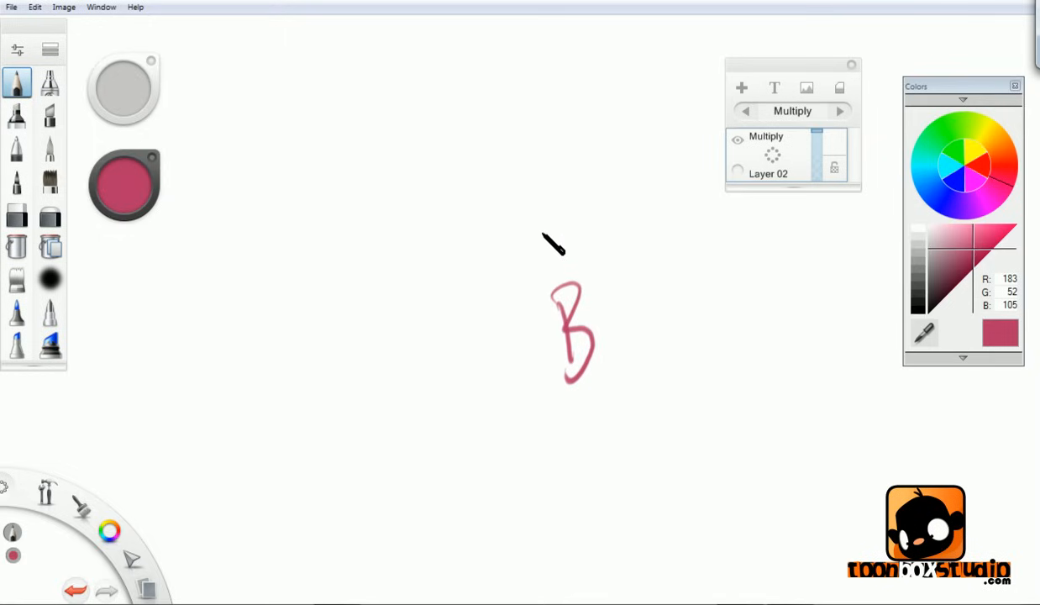
key("b")
mouse_move(528, 251)
left_mouse_down()
mouse_move(711, 156)
mouse_move(606, 207)
mouse_move(487, 290)
mouse_move(679, 197)
mouse_move(559, 250)
mouse_move(623, 221)
mouse_move(594, 268)
mouse_move(605, 300)
mouse_move(633, 288)
mouse_move(653, 301)
mouse_move(645, 328)
left_mouse_up()
key("b")
left_click_drag(620, 363, 722, 306)
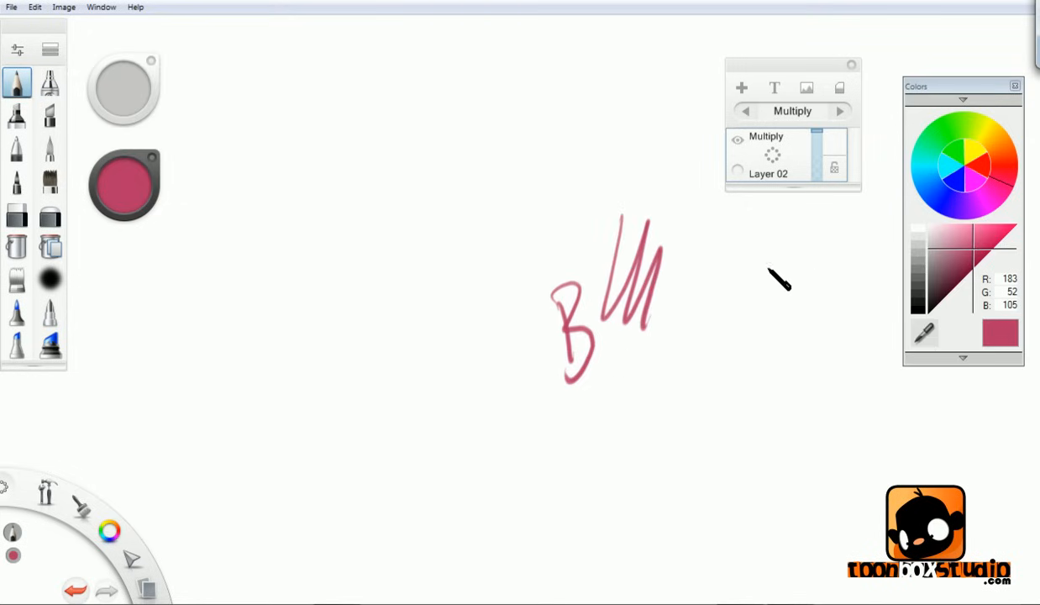
mouse_move(657, 394)
left_mouse_down()
mouse_move(735, 309)
mouse_move(541, 402)
mouse_move(609, 370)
left_mouse_up()
- Reduce the pencil size for a thin scribble below the thick one, and clear the layer
key("b")
left_click_drag(597, 456, 645, 453)
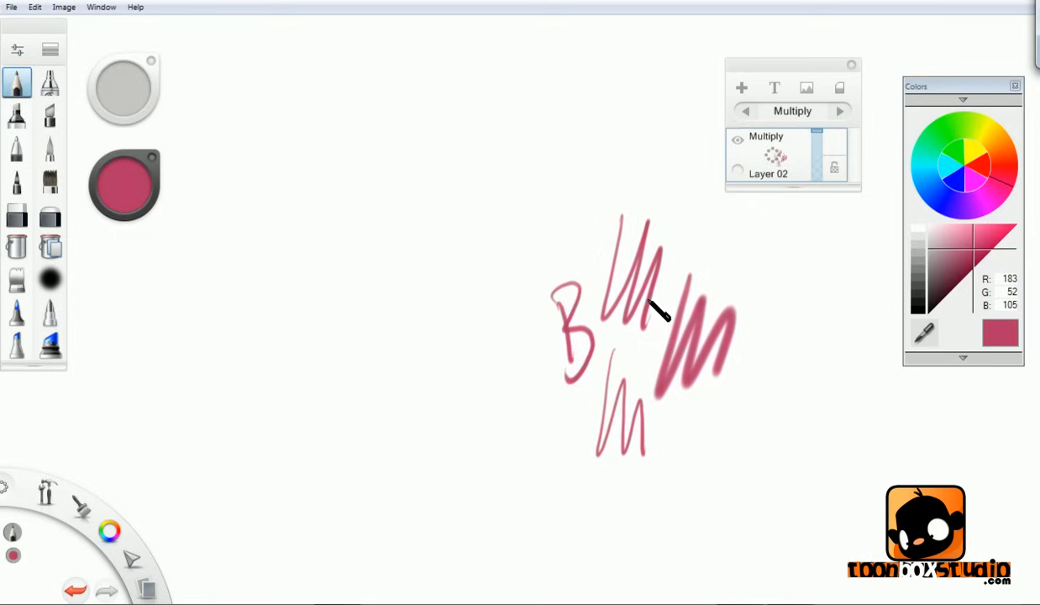
left_click(838, 87)
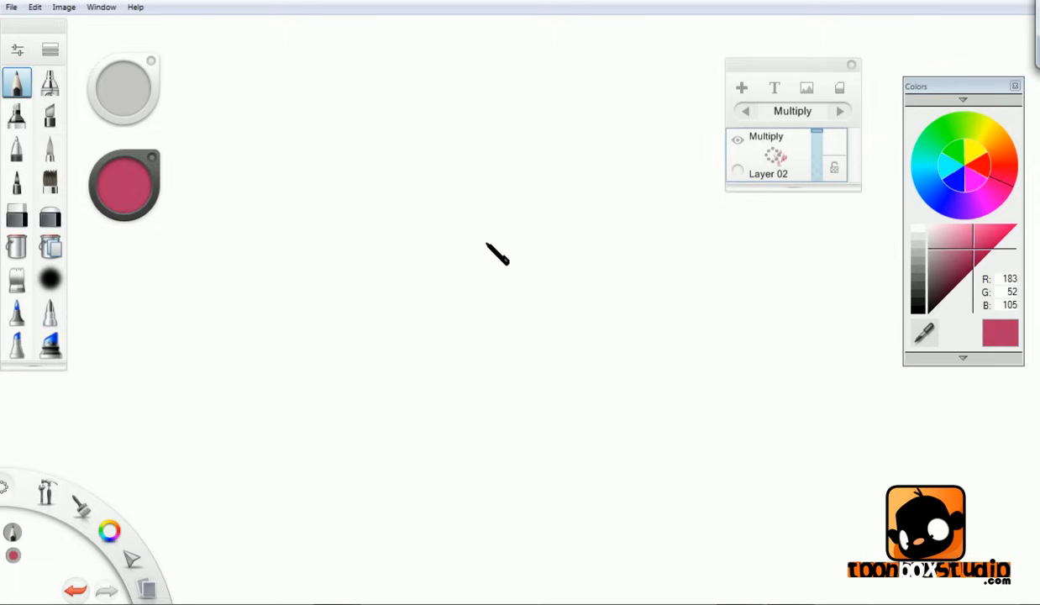
- Paint a thick crimson patch with the paintbrush and erase part of its right side with an enlarged soft eraser
left_click(52, 148)
mouse_move(394, 180)
left_mouse_down()
mouse_move(376, 271)
mouse_move(438, 202)
mouse_move(503, 292)
left_mouse_up()
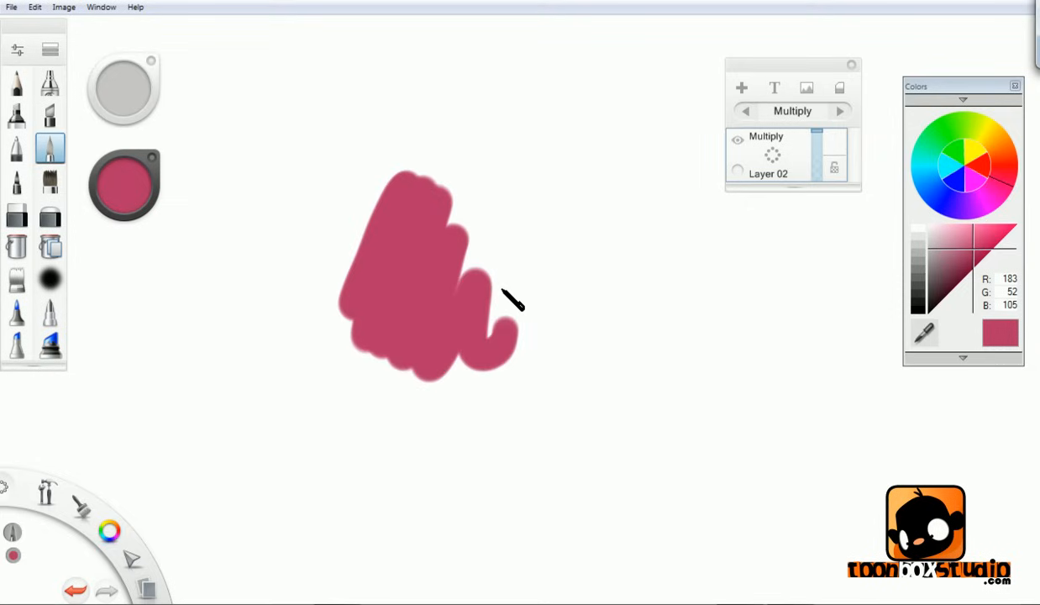
left_click(51, 216)
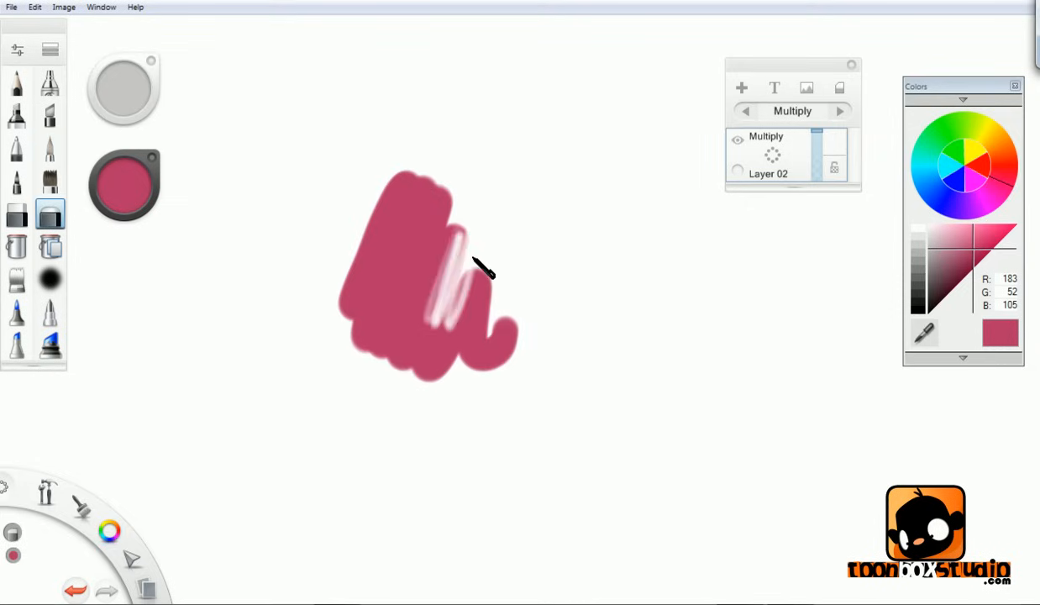
left_click_drag(162, 116, 283, 112)
mouse_move(437, 309)
left_mouse_down()
mouse_move(480, 286)
mouse_move(456, 262)
mouse_move(483, 289)
mouse_move(484, 279)
mouse_move(453, 283)
left_mouse_up()
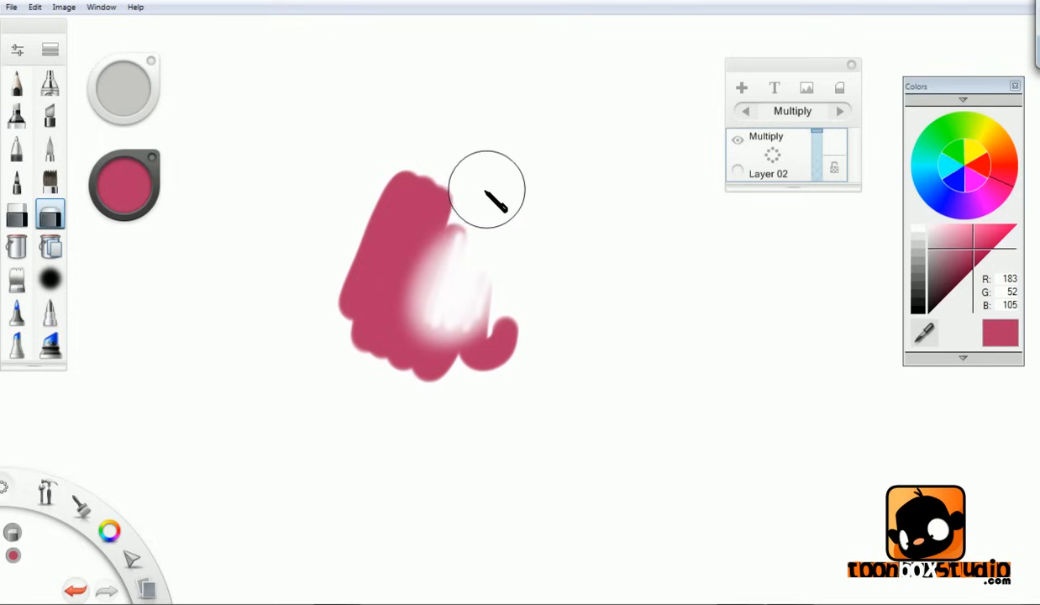
- Swap to the previous brush to repaint the patch's erased area, and switch back to the soft eraser to fade it again
key("s")
mouse_move(449, 221)
left_mouse_down()
mouse_move(433, 252)
mouse_move(413, 306)
mouse_move(427, 320)
mouse_move(472, 231)
mouse_move(466, 341)
mouse_move(500, 284)
mouse_move(500, 229)
mouse_move(487, 238)
mouse_move(495, 237)
mouse_move(488, 261)
mouse_move(475, 250)
mouse_move(479, 239)
mouse_move(476, 308)
mouse_move(505, 257)
mouse_move(501, 325)
mouse_move(464, 322)
mouse_move(488, 281)
mouse_move(458, 269)
mouse_move(470, 279)
mouse_move(465, 220)
left_mouse_up()
key("e")
- Scribble with the pencil and paint a thick paintbrush patch beside it, swapping back to the pencil for a zigzag above
left_click(16, 82)
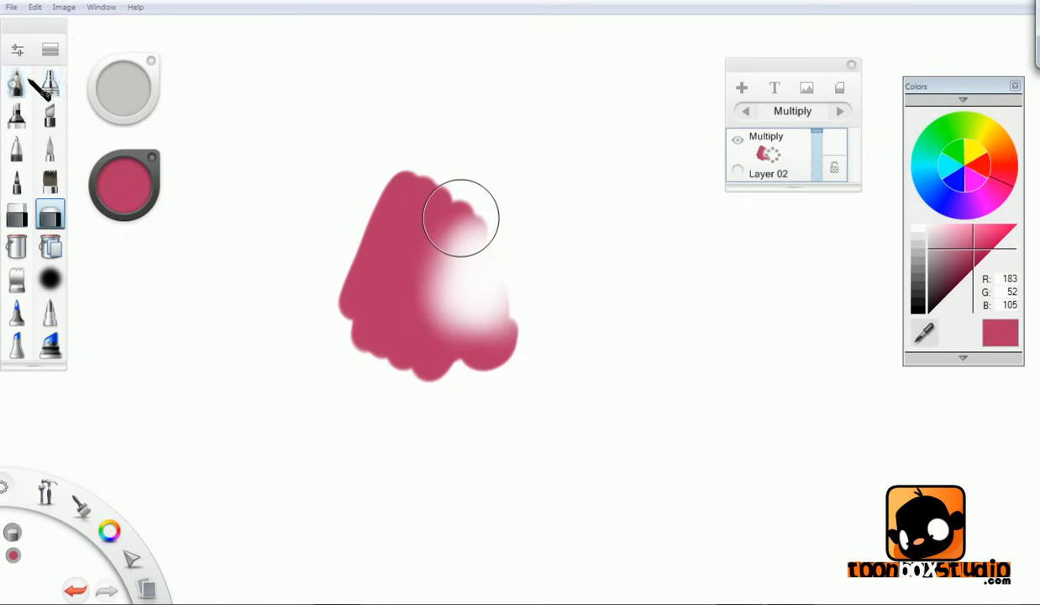
mouse_move(540, 169)
left_mouse_down()
mouse_move(527, 281)
mouse_move(570, 247)
mouse_move(601, 319)
left_mouse_up()
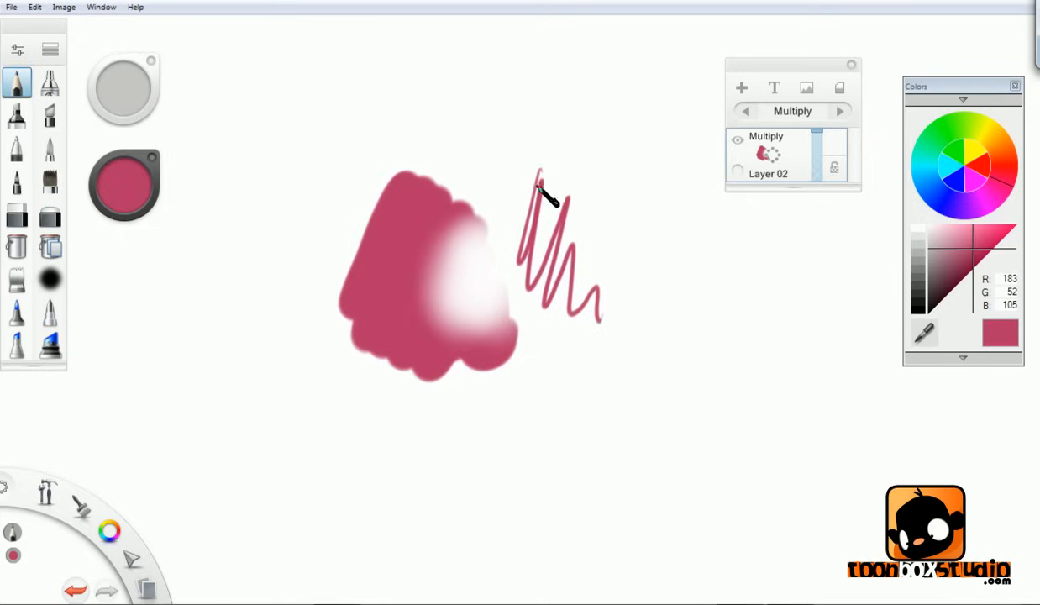
left_click(49, 148)
mouse_move(597, 158)
left_mouse_down()
mouse_move(600, 250)
mouse_move(651, 245)
mouse_move(664, 270)
left_mouse_up()
key("s")
mouse_move(502, 70)
left_mouse_down()
mouse_move(483, 170)
mouse_move(530, 129)
mouse_move(554, 149)
mouse_move(611, 118)
mouse_move(687, 102)
left_mouse_up()
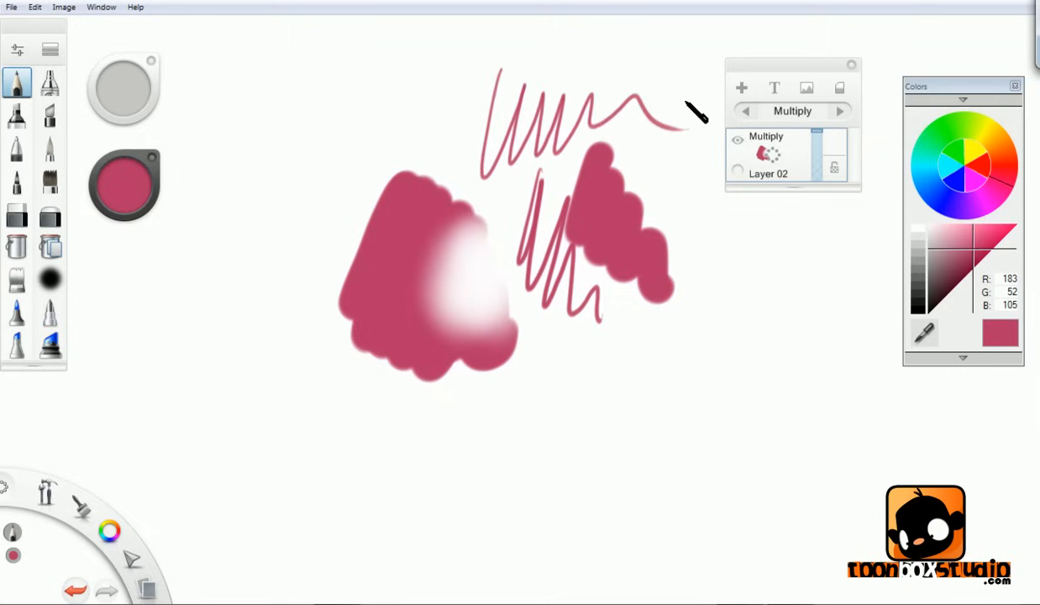
- Clear the layer, write a large letter S on it, and clear it again
left_click(843, 88)
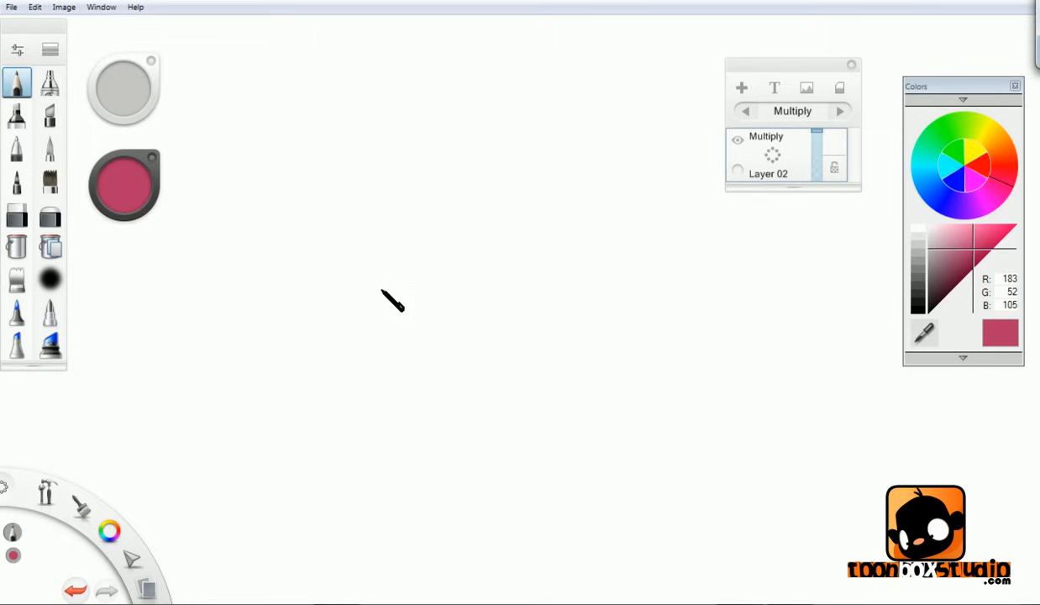
left_click_drag(472, 267, 425, 340)
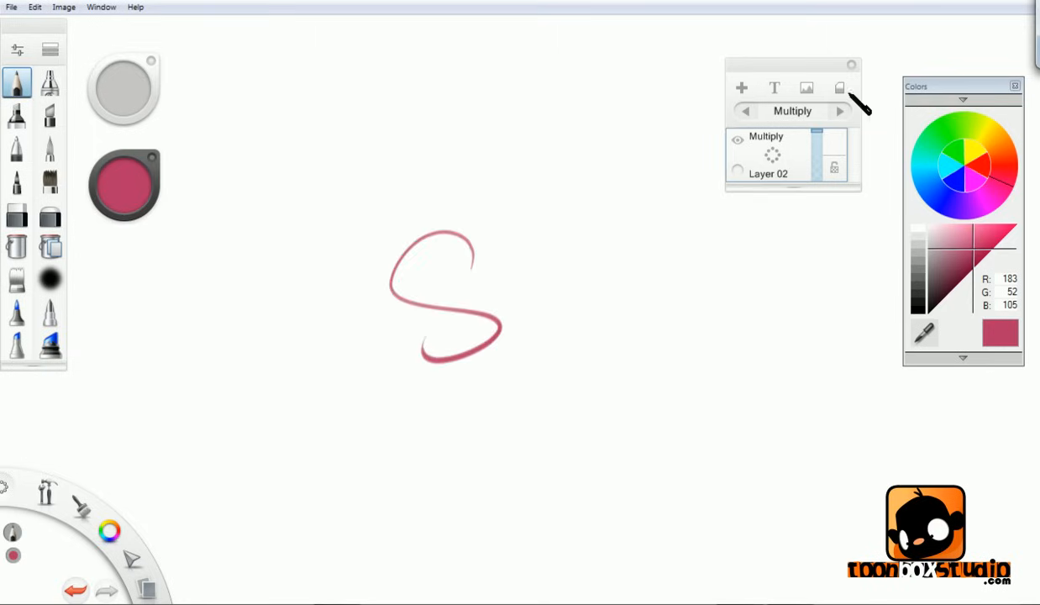
left_click(840, 89)
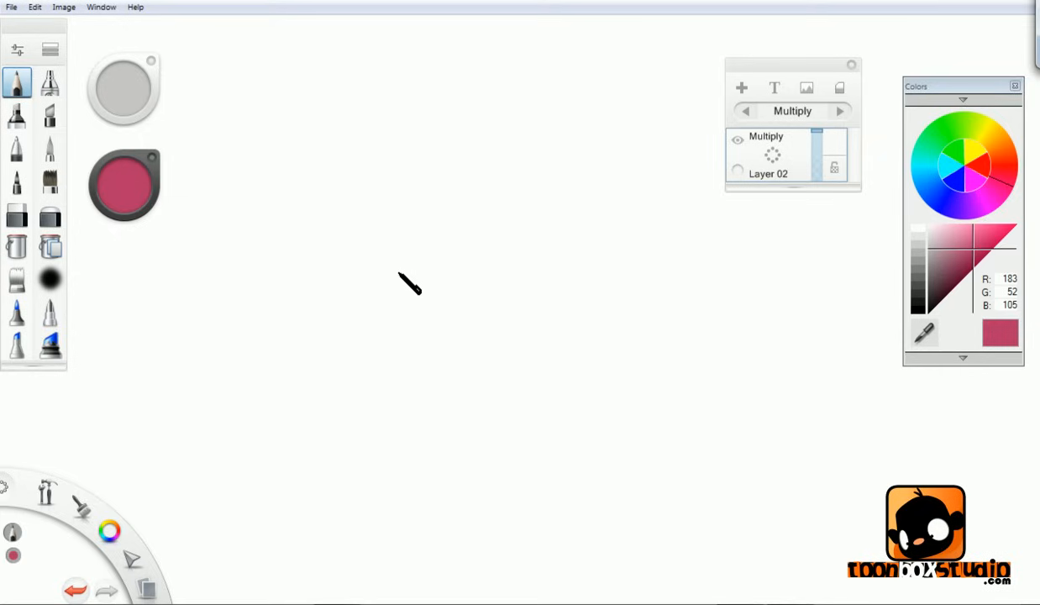
- Hide and restore the interface panels, and expand the colour swatches to choose dark red (97, 23, 21)
key("Tab")
key("Tab")
left_click(963, 358)
left_click(958, 361)
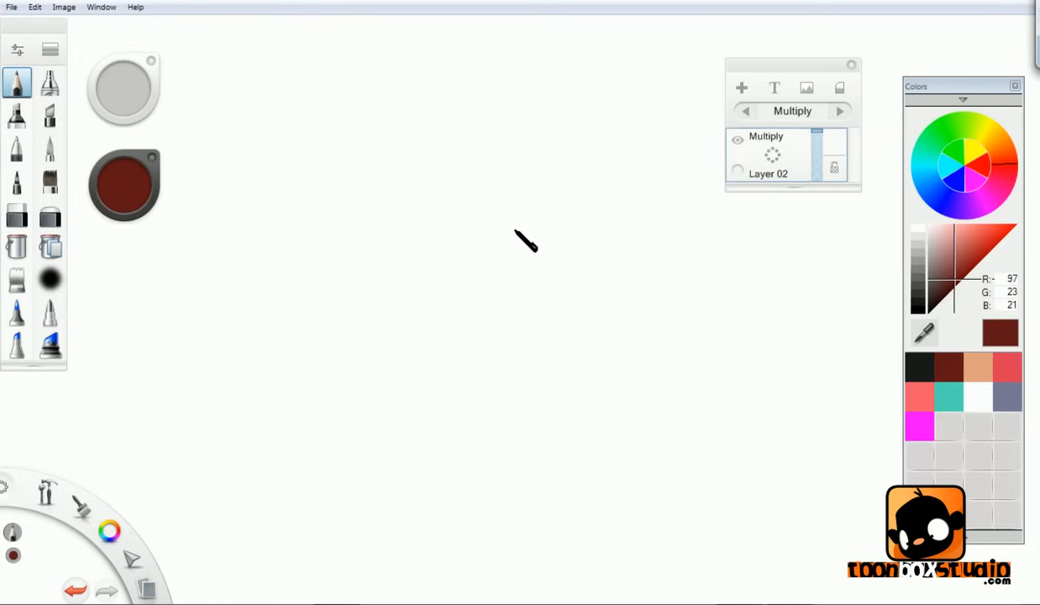
- Draw three slanted dark red test strokes on the canvas and undo them
left_click_drag(483, 97, 422, 280)
left_click_drag(508, 110, 448, 311)
left_click_drag(522, 183, 495, 257)
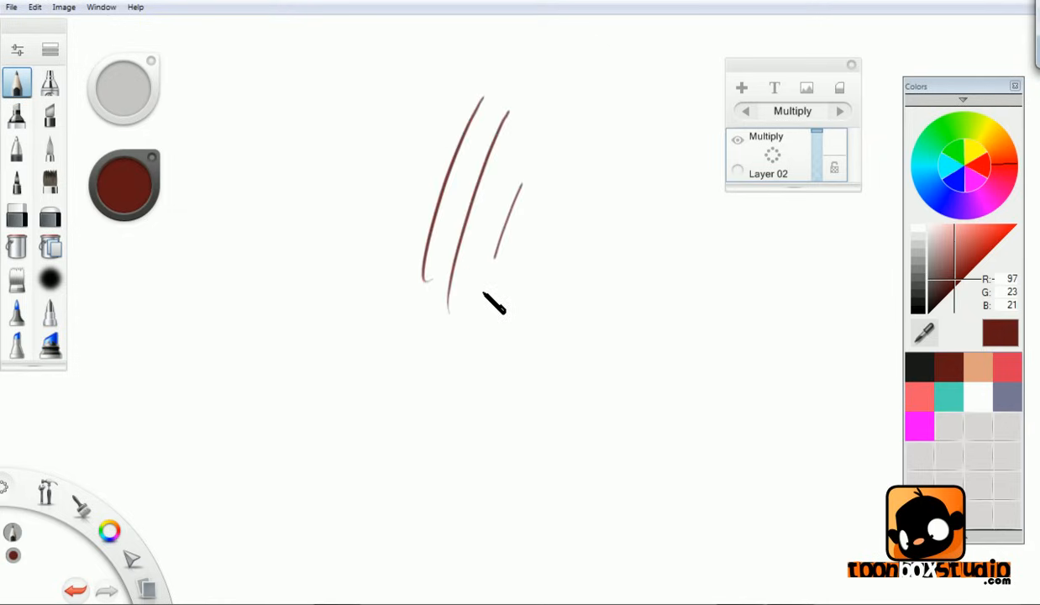
key("ctrl+z")
key("ctrl+z")
key("ctrl+z")
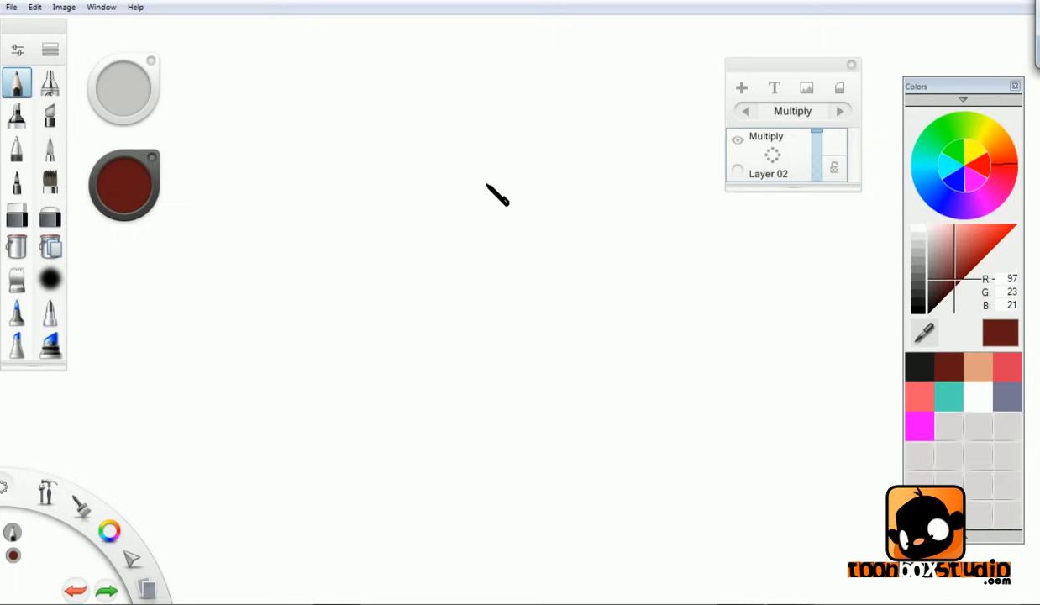
- Sketch a dark red circular head with curved vertical centre lines and a horizontal eye guideline
mouse_move(561, 197)
left_mouse_down()
mouse_move(515, 165)
mouse_move(404, 259)
mouse_move(566, 353)
mouse_move(583, 233)
mouse_move(474, 353)
left_mouse_up()
left_click_drag(514, 156, 437, 418)
left_click_drag(497, 178, 451, 414)
mouse_move(388, 296)
left_mouse_down()
mouse_move(572, 297)
mouse_move(562, 307)
left_mouse_up()
- Sketch both half-closed eyes with filled pupils and eyelid lines on either side of the centre lines
mouse_move(543, 263)
left_mouse_down()
mouse_move(497, 290)
mouse_move(499, 303)
mouse_move(564, 274)
mouse_move(508, 262)
mouse_move(507, 302)
left_mouse_up()
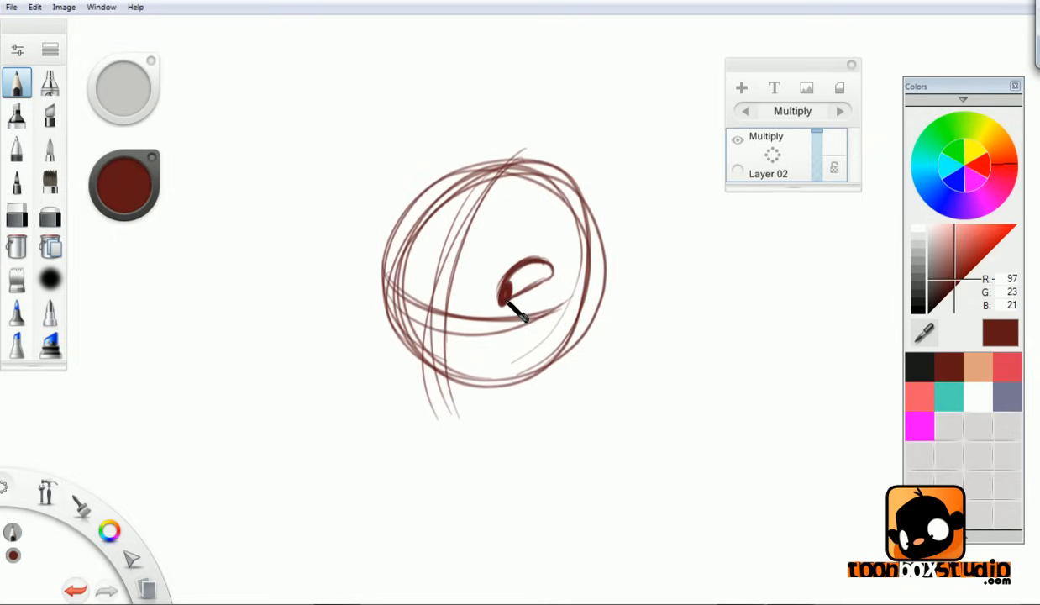
left_click_drag(407, 254, 424, 291)
mouse_move(414, 232)
left_mouse_down()
mouse_move(425, 290)
mouse_move(430, 279)
left_mouse_up()
mouse_move(513, 301)
left_mouse_down()
mouse_move(514, 282)
mouse_move(510, 293)
left_mouse_up()
mouse_move(536, 259)
left_mouse_down()
mouse_move(507, 265)
mouse_move(529, 278)
left_mouse_up()
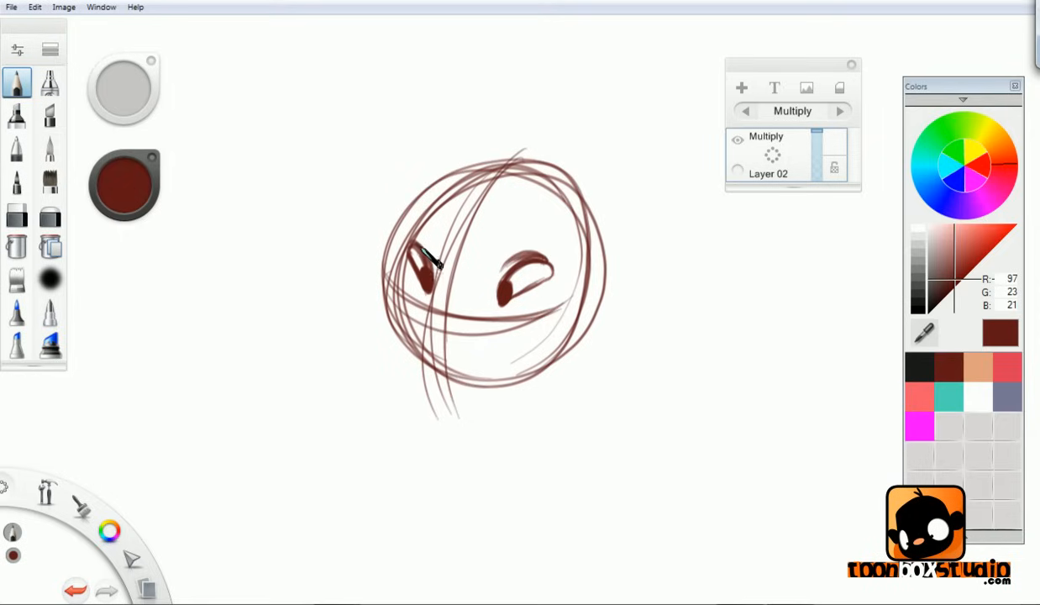
mouse_move(410, 243)
left_mouse_down()
mouse_move(432, 269)
mouse_move(434, 259)
left_mouse_up()
- Sketch a thick arched eyebrow above each eye and darken the upper left head contour
mouse_move(509, 216)
left_mouse_down()
mouse_move(552, 243)
mouse_move(523, 209)
mouse_move(557, 245)
left_mouse_up()
left_click_drag(524, 199, 556, 253)
mouse_move(511, 208)
left_mouse_down()
mouse_move(556, 212)
mouse_move(558, 245)
left_mouse_up()
mouse_move(415, 232)
left_mouse_down()
mouse_move(427, 204)
mouse_move(437, 220)
mouse_move(431, 205)
mouse_move(437, 216)
mouse_move(422, 207)
mouse_move(408, 263)
mouse_move(408, 223)
mouse_move(435, 207)
left_mouse_up()
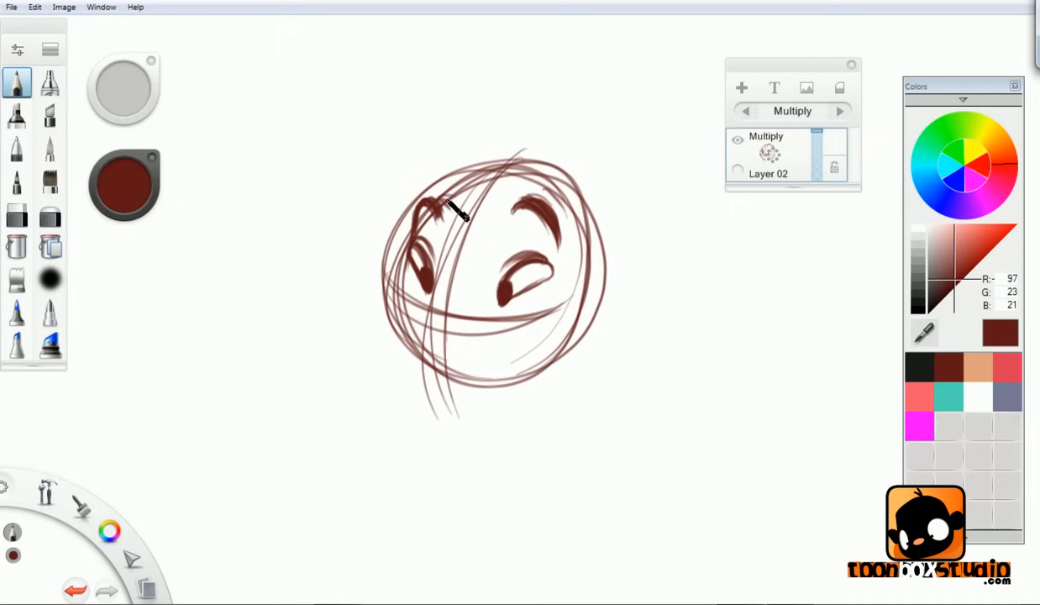
left_click_drag(424, 206, 499, 164)
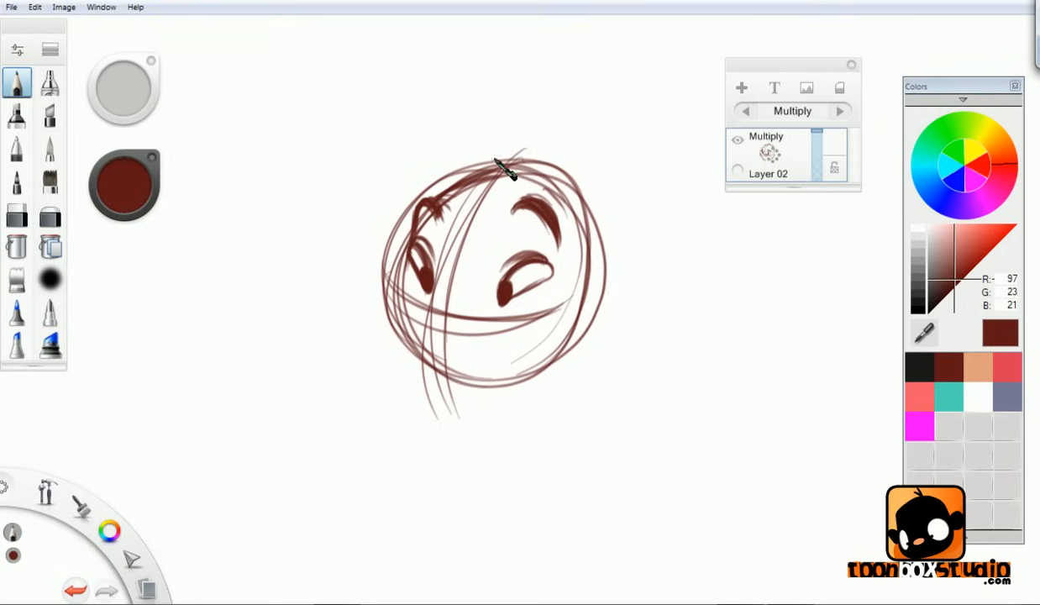
- Darken the lower face contour and add rough fur strokes along the right cheek
mouse_move(412, 243)
left_mouse_down()
mouse_move(383, 305)
mouse_move(430, 361)
left_mouse_up()
left_click_drag(394, 297, 532, 377)
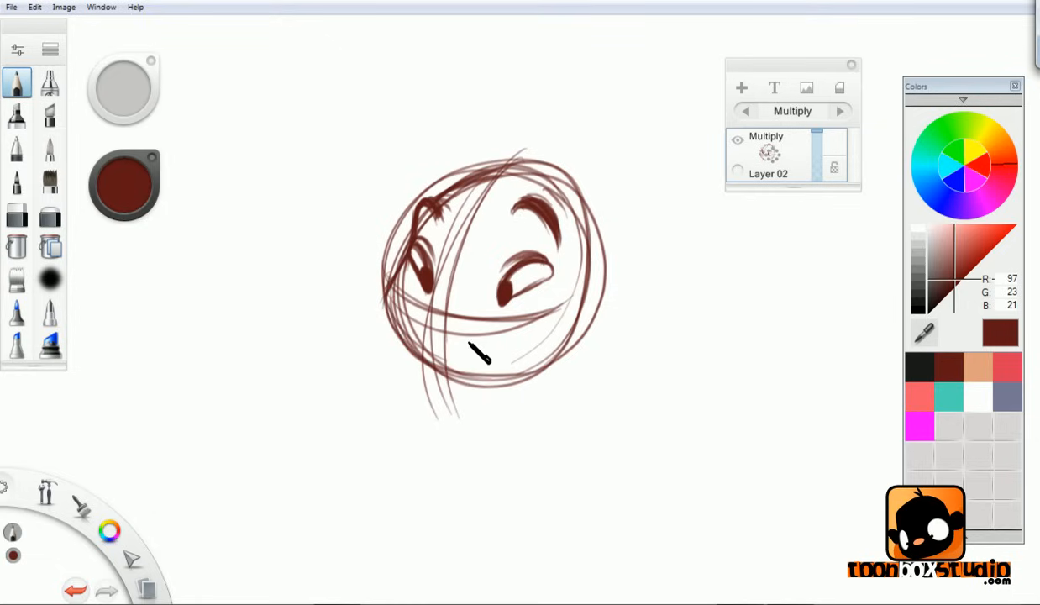
left_click_drag(460, 366, 598, 282)
left_click_drag(591, 288, 551, 346)
mouse_move(582, 206)
left_mouse_down()
mouse_move(604, 299)
mouse_move(594, 305)
mouse_move(593, 295)
mouse_move(590, 334)
left_mouse_up()
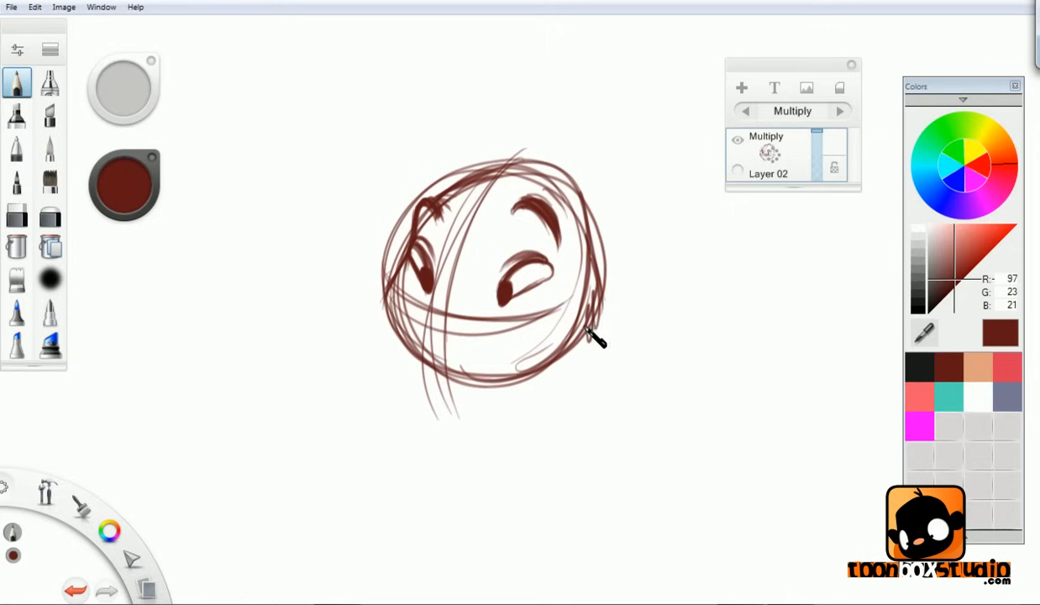
- Sketch a protruding muzzle running down from the left eye, with a rounded underside and a smile line up to the right cheek
mouse_move(435, 209)
left_mouse_down()
mouse_move(428, 300)
mouse_move(424, 308)
mouse_move(432, 278)
mouse_move(359, 361)
left_mouse_up()
mouse_move(415, 314)
left_mouse_down()
mouse_move(357, 355)
mouse_move(479, 399)
left_mouse_up()
mouse_move(398, 392)
left_mouse_down()
mouse_move(484, 358)
mouse_move(479, 387)
mouse_move(539, 314)
left_mouse_up()
left_click_drag(484, 394, 550, 312)
left_click_drag(515, 347, 561, 313)
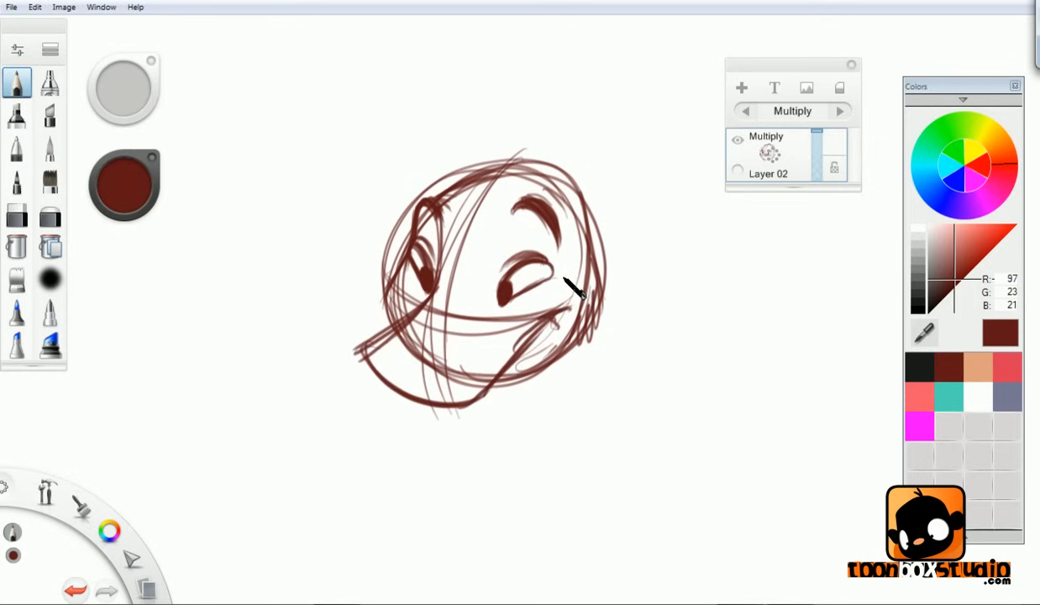
- Sketch an oval across the top of the muzzle and thicken the muzzle's lower edge
mouse_move(370, 347)
left_mouse_down()
mouse_move(469, 371)
mouse_move(402, 378)
mouse_move(371, 354)
mouse_move(474, 367)
mouse_move(380, 349)
mouse_move(450, 348)
mouse_move(415, 361)
mouse_move(491, 378)
left_mouse_up()
left_click_drag(441, 401, 520, 344)
mouse_move(486, 384)
left_mouse_down()
mouse_move(363, 353)
mouse_move(462, 394)
left_mouse_up()
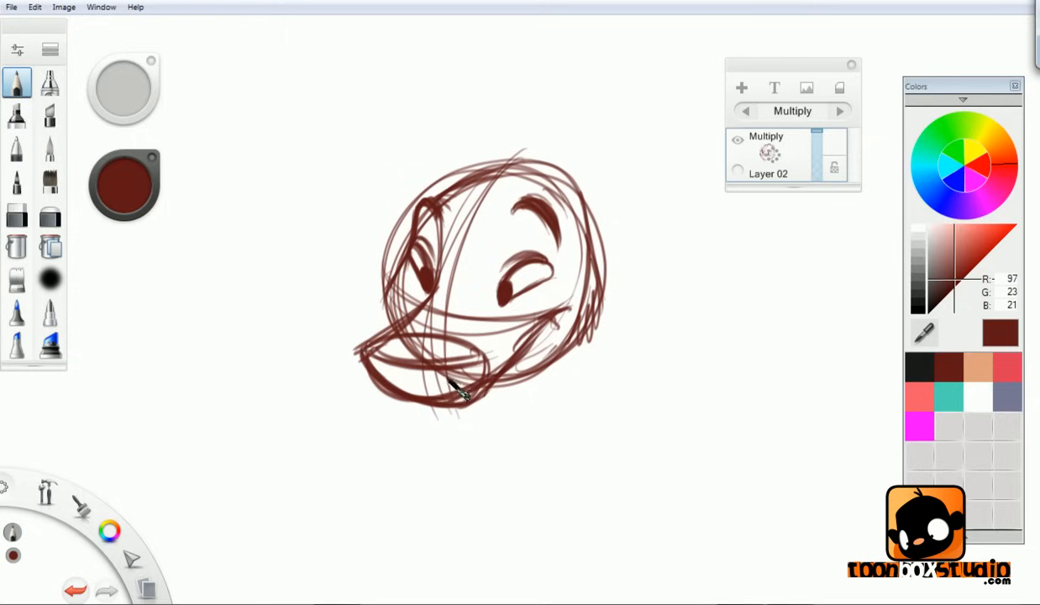
- Sketch fur tufts on the left cheek and two pointed ears with rough fur at their bases
mouse_move(393, 268)
left_mouse_down()
mouse_move(370, 279)
mouse_move(379, 306)
left_mouse_up()
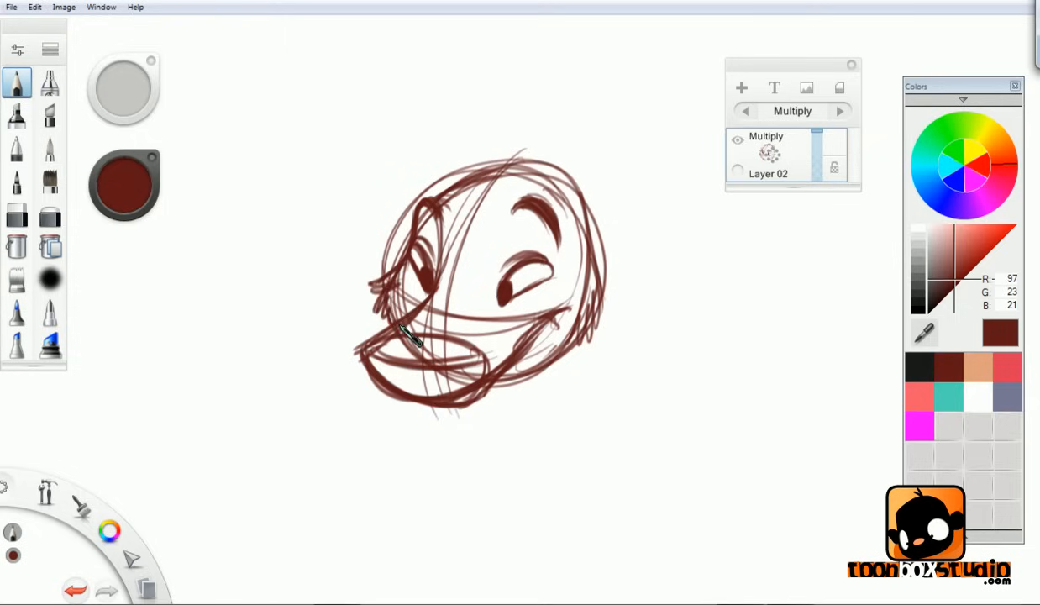
left_click_drag(513, 367, 576, 336)
mouse_move(463, 188)
left_mouse_down()
mouse_move(538, 151)
mouse_move(562, 164)
left_mouse_up()
mouse_move(490, 176)
left_mouse_down()
mouse_move(395, 133)
mouse_move(403, 168)
mouse_move(482, 173)
mouse_move(424, 134)
mouse_move(500, 122)
left_mouse_up()
mouse_move(572, 188)
left_mouse_down()
mouse_move(579, 126)
mouse_move(578, 267)
mouse_move(613, 261)
mouse_move(617, 155)
mouse_move(587, 289)
left_mouse_up()
mouse_move(572, 202)
left_mouse_down()
mouse_move(595, 214)
mouse_move(600, 245)
left_mouse_up()
mouse_move(425, 195)
left_mouse_down()
mouse_move(447, 173)
mouse_move(479, 168)
left_mouse_up()
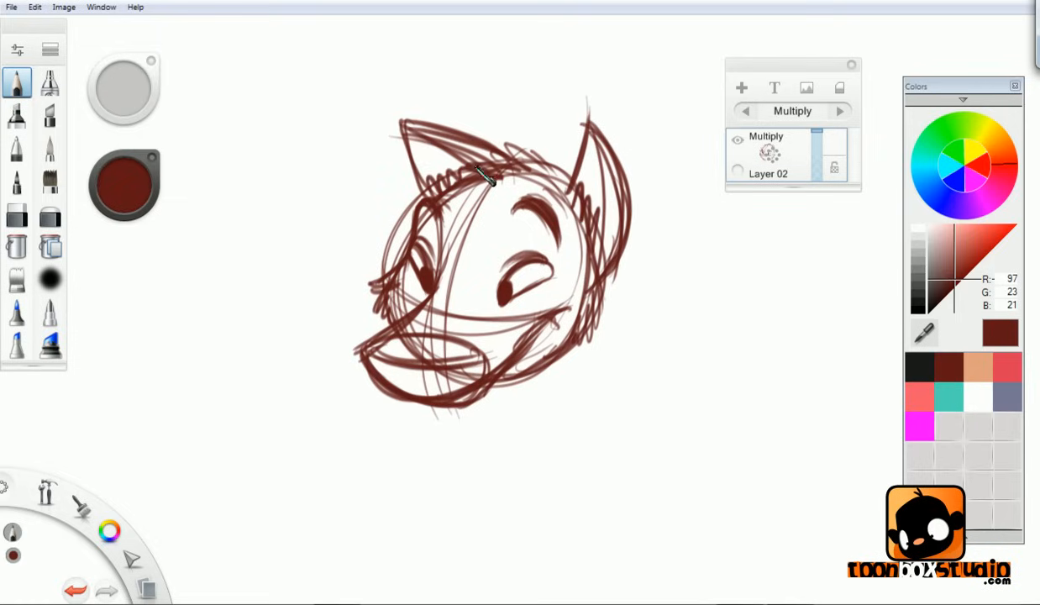
- Reinforce the right cheek fur and smile line, and hatch shading into the muzzle and ears
mouse_move(601, 263)
left_mouse_down()
mouse_move(620, 319)
mouse_move(594, 353)
mouse_move(547, 352)
mouse_move(539, 372)
mouse_move(519, 378)
mouse_move(553, 299)
left_mouse_up()
left_click_drag(511, 347, 569, 306)
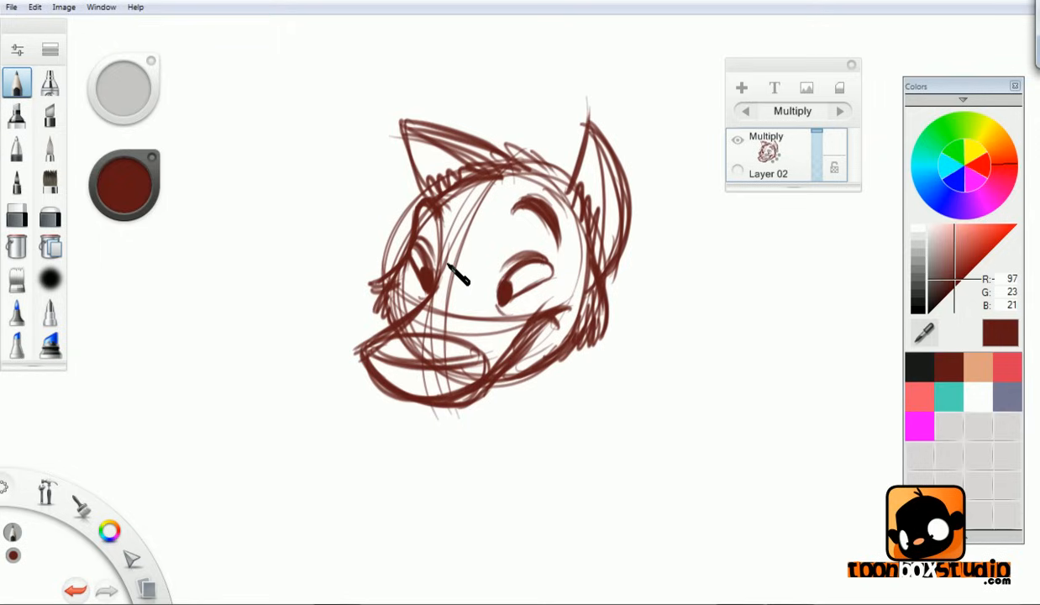
mouse_move(404, 369)
left_mouse_down()
mouse_move(435, 367)
mouse_move(450, 387)
mouse_move(472, 374)
mouse_move(399, 366)
mouse_move(398, 340)
mouse_move(395, 353)
mouse_move(450, 350)
mouse_move(488, 328)
left_mouse_up()
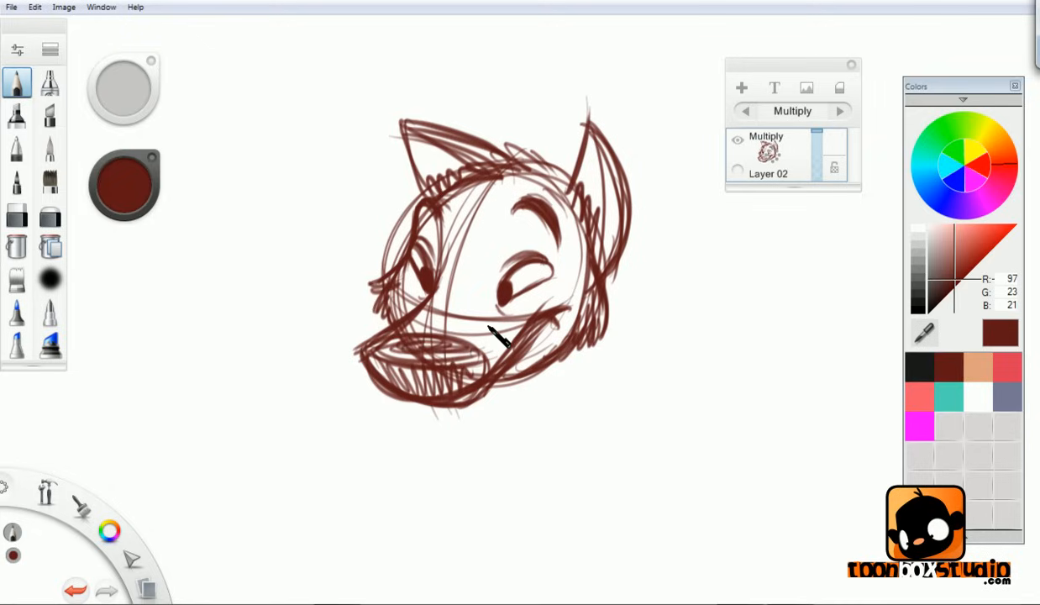
mouse_move(615, 162)
left_mouse_down()
mouse_move(598, 192)
mouse_move(622, 167)
left_mouse_up()
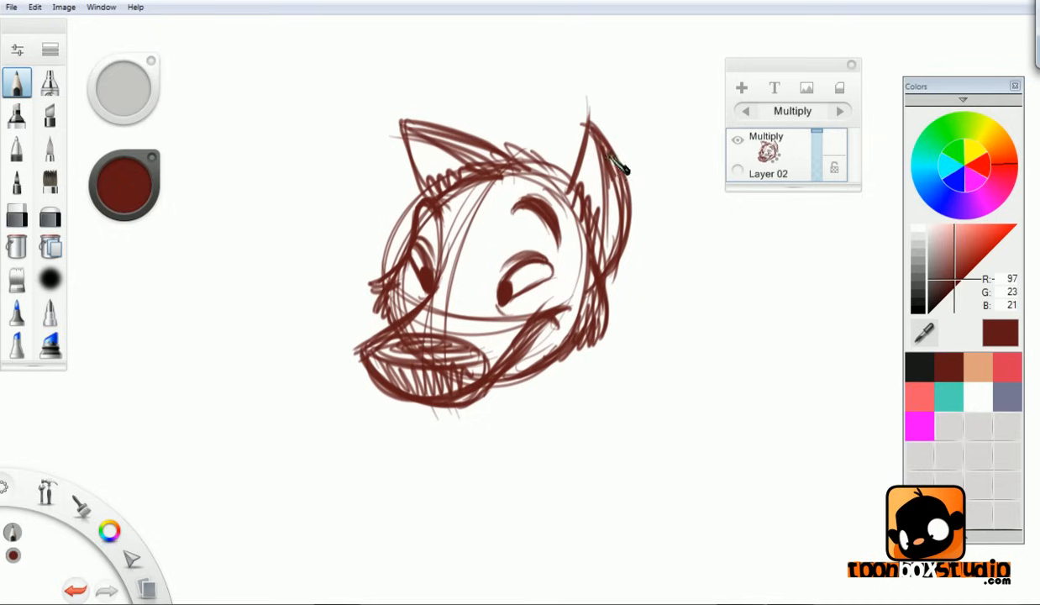
mouse_move(420, 124)
left_mouse_down()
mouse_move(457, 151)
mouse_move(527, 140)
left_mouse_up()
mouse_move(417, 253)
left_mouse_down()
mouse_move(422, 286)
mouse_move(442, 269)
left_mouse_up()
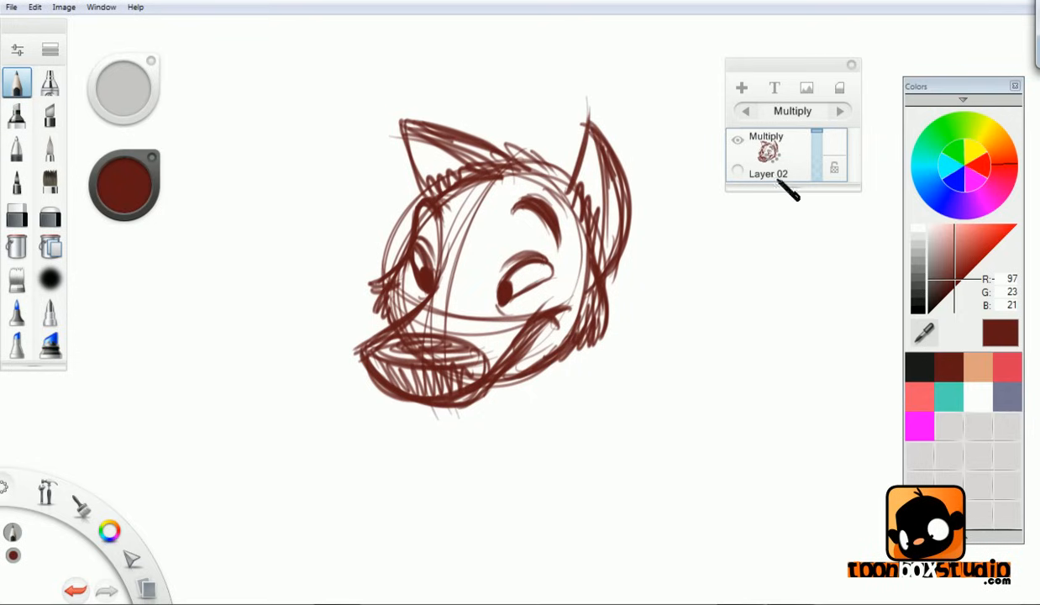
- Add a new layer above the sketch, and set the sketch layer to Normal blending at about half opacity
left_click(742, 88)
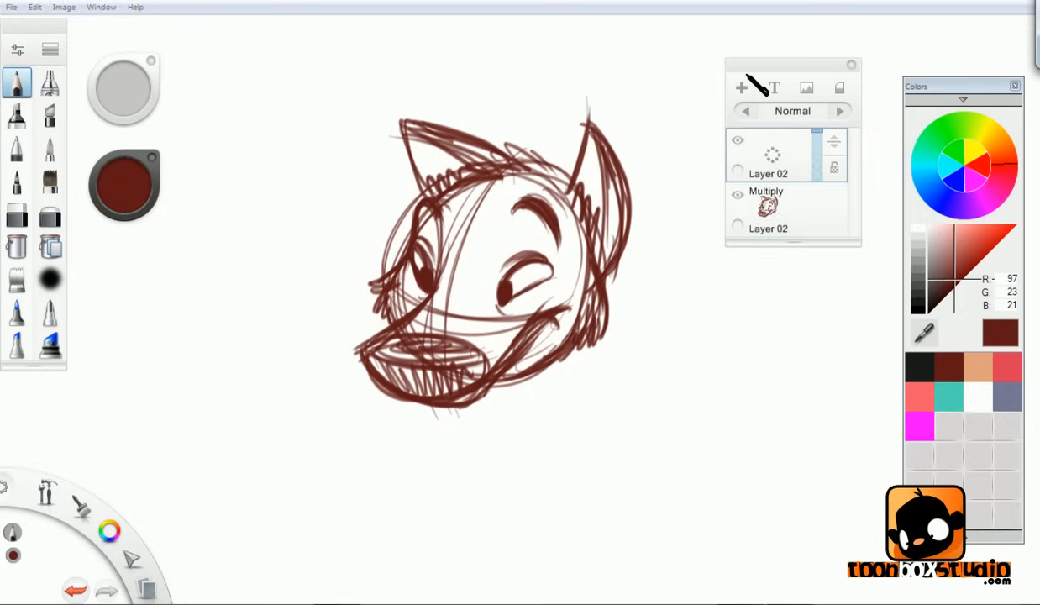
left_click(783, 206)
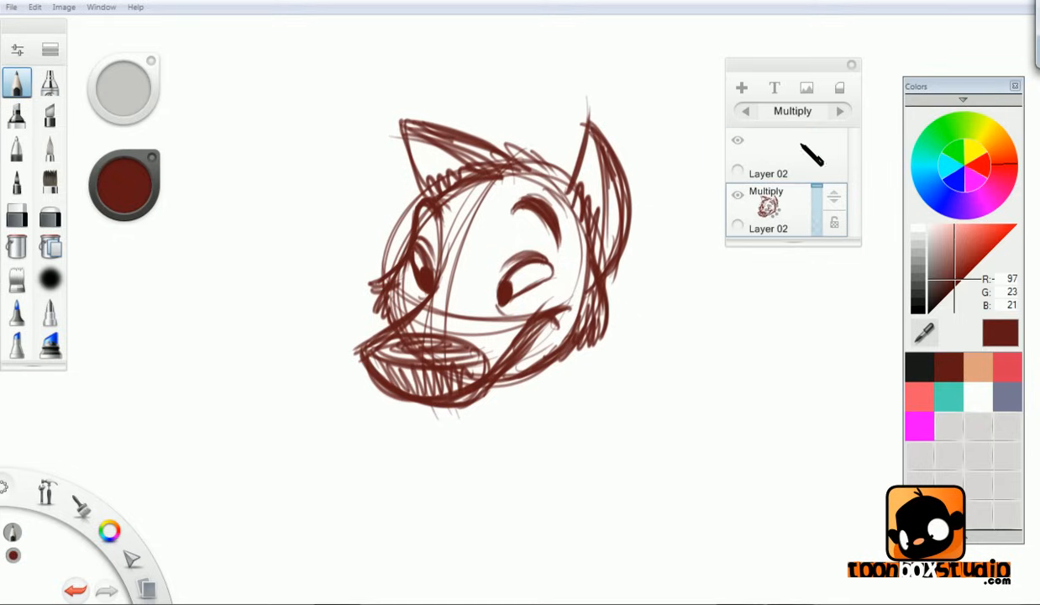
left_click(745, 111)
left_click(746, 111)
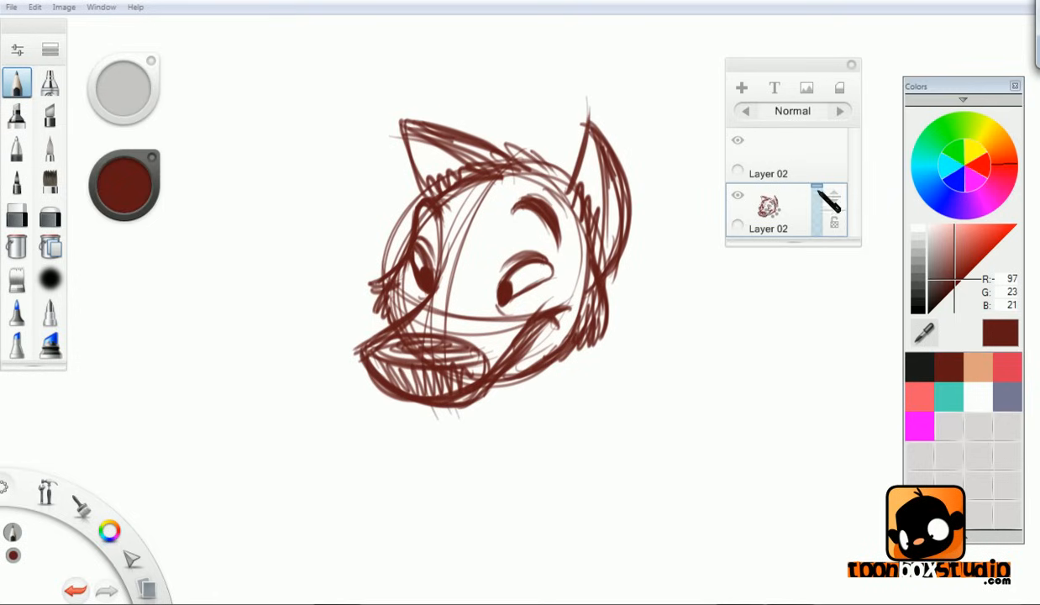
left_click_drag(829, 195, 822, 209)
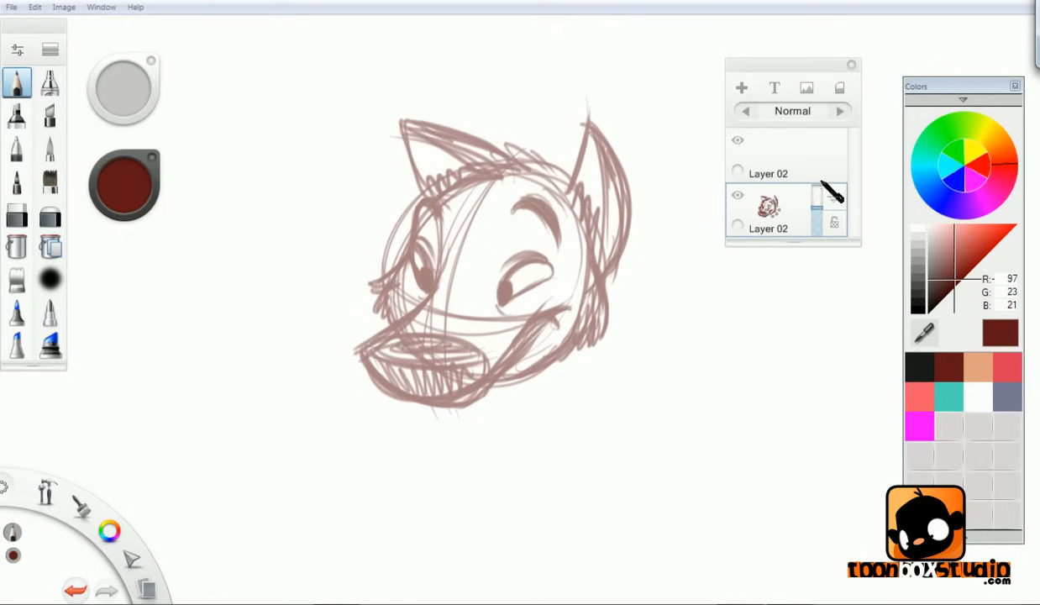
left_click(834, 222)
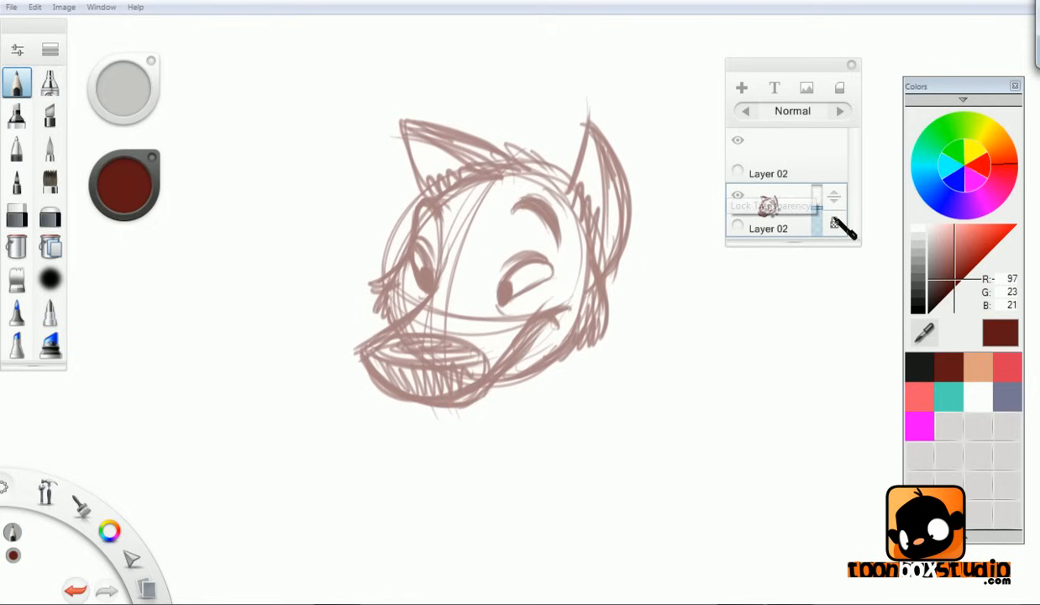
- On the empty upper layer, ink the right eye's outline and filled pupil in near-black (26, 26, 26)
left_click(802, 164)
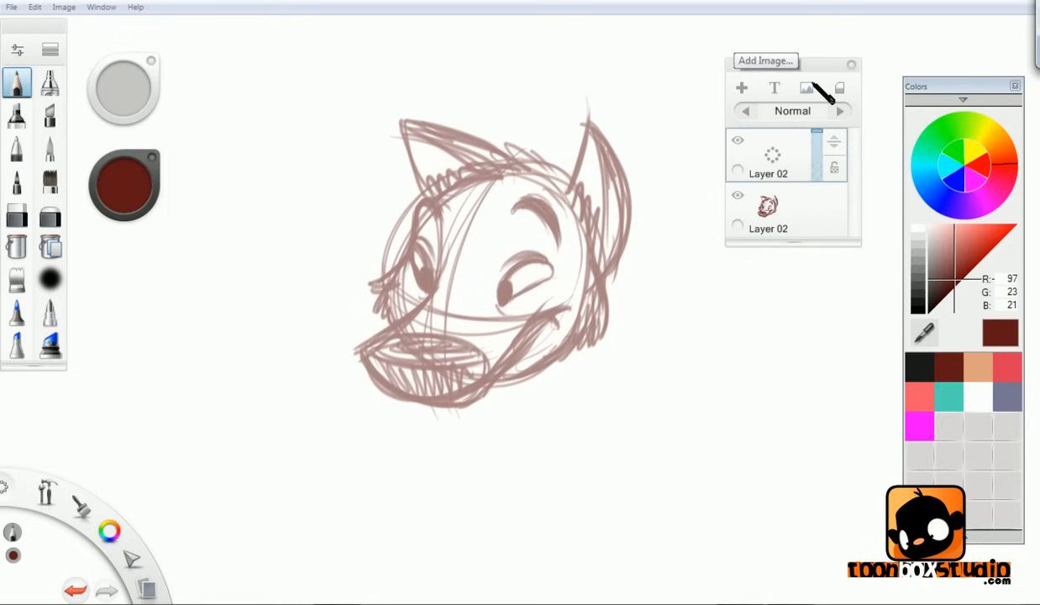
left_click(932, 357)
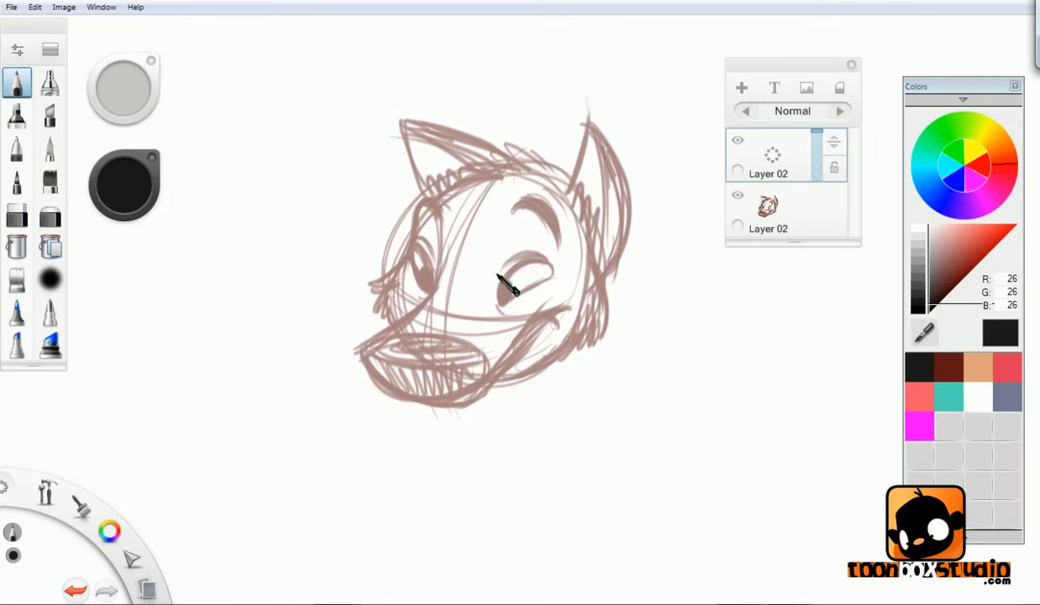
key("space")
left_click_drag(531, 240, 677, 168)
left_click_drag(679, 220, 727, 128)
key("Left")
key("Left")
key("Left")
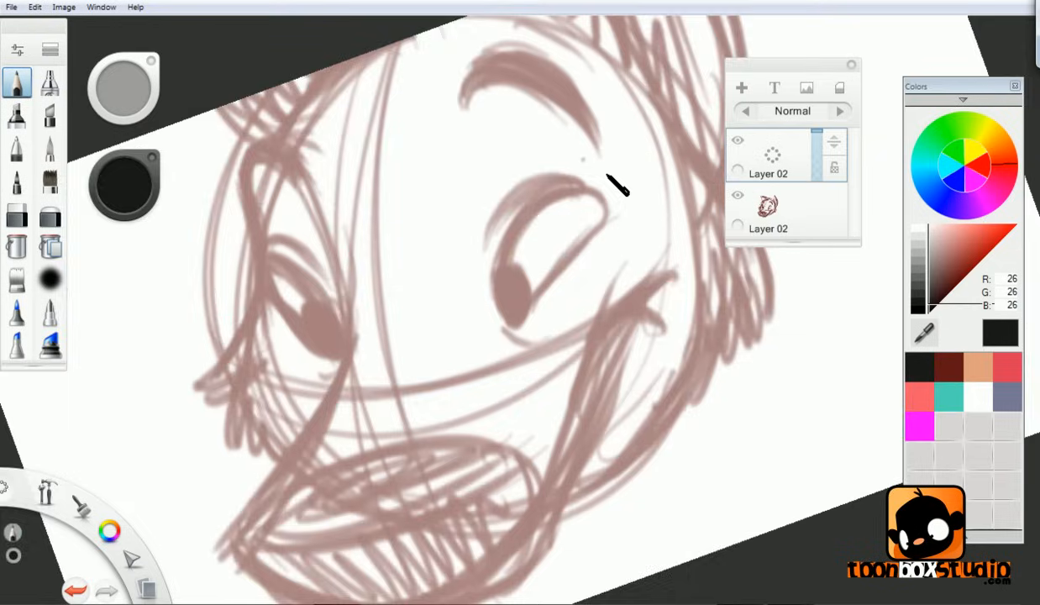
mouse_move(475, 208)
left_mouse_down()
mouse_move(521, 173)
mouse_move(476, 244)
left_mouse_up()
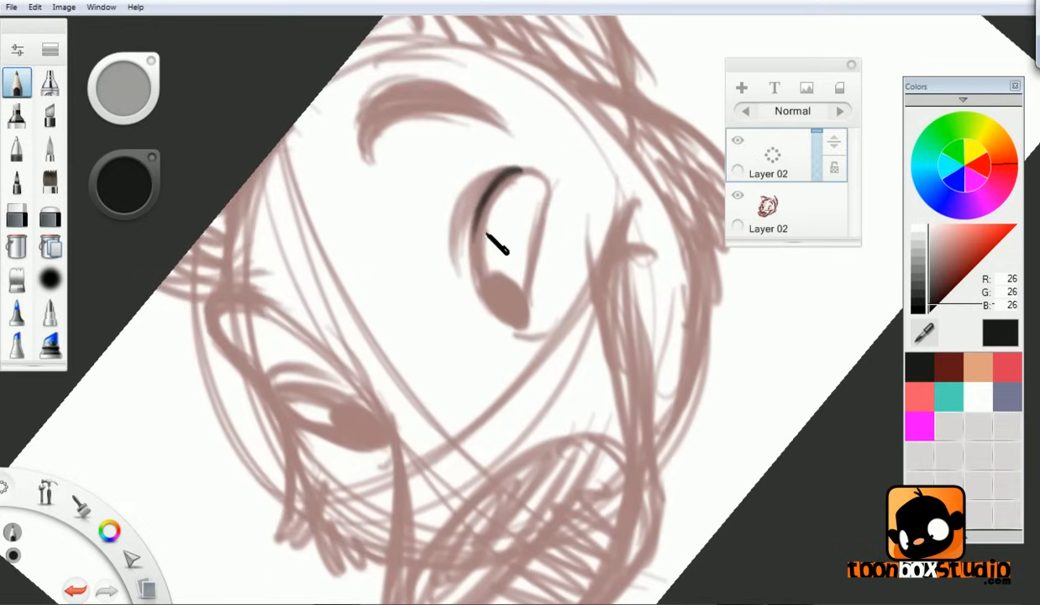
key("Right")
key("Right")
mouse_move(538, 182)
left_mouse_down()
mouse_move(497, 251)
mouse_move(494, 283)
left_mouse_up()
left_click_drag(514, 198, 502, 302)
mouse_move(495, 242)
left_mouse_down()
mouse_move(513, 314)
mouse_move(581, 220)
mouse_move(581, 189)
mouse_move(590, 199)
mouse_move(546, 277)
mouse_move(503, 284)
mouse_move(505, 270)
mouse_move(519, 277)
mouse_move(514, 290)
mouse_move(511, 264)
mouse_move(514, 288)
left_mouse_up()
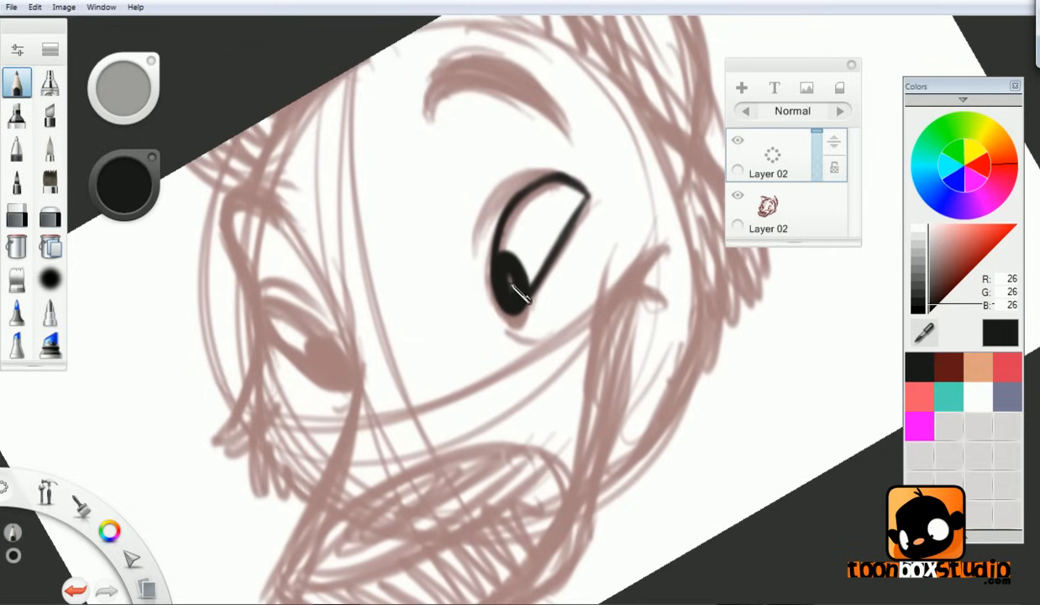
- Ink a curved eyelid line above the right eye, redoing the stroke until it follows the sketch
left_click_drag(550, 162, 485, 262)
key("ctrl+z")
mouse_move(558, 173)
left_mouse_down()
mouse_move(481, 229)
mouse_move(504, 196)
mouse_move(484, 239)
left_mouse_up()
key("ctrl+z")
left_click_drag(531, 173, 484, 252)
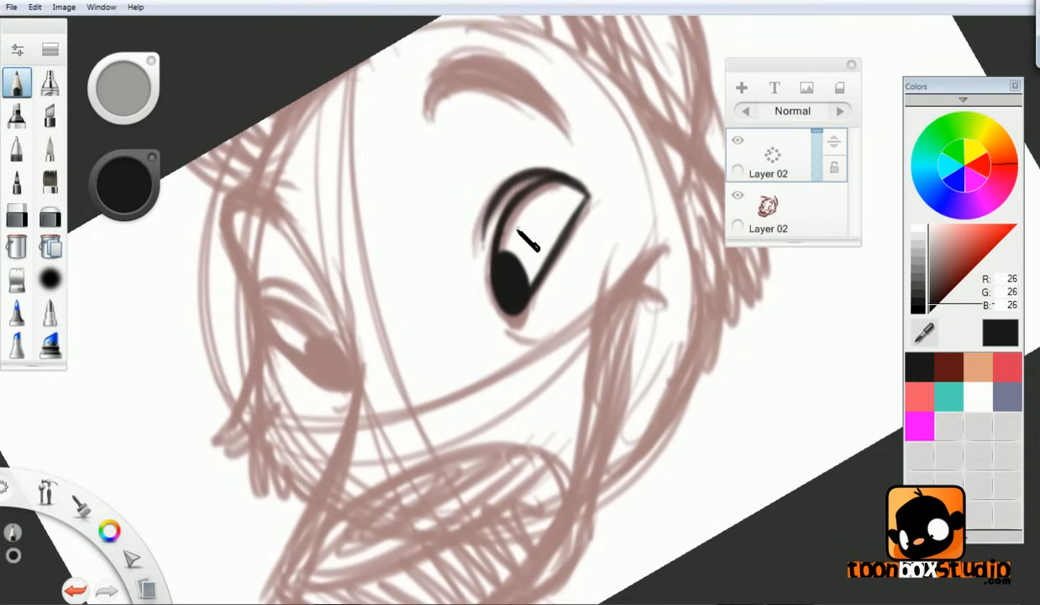
- Ink the left eye's outline, filled pupil and eyelid crease over the faded sketch
key("Right")
key("Right")
mouse_move(370, 108)
left_mouse_down()
mouse_move(368, 189)
mouse_move(371, 111)
mouse_move(392, 105)
mouse_move(370, 110)
mouse_move(401, 132)
mouse_move(390, 84)
mouse_move(378, 177)
left_mouse_up()
left_click_drag(405, 77, 413, 133)
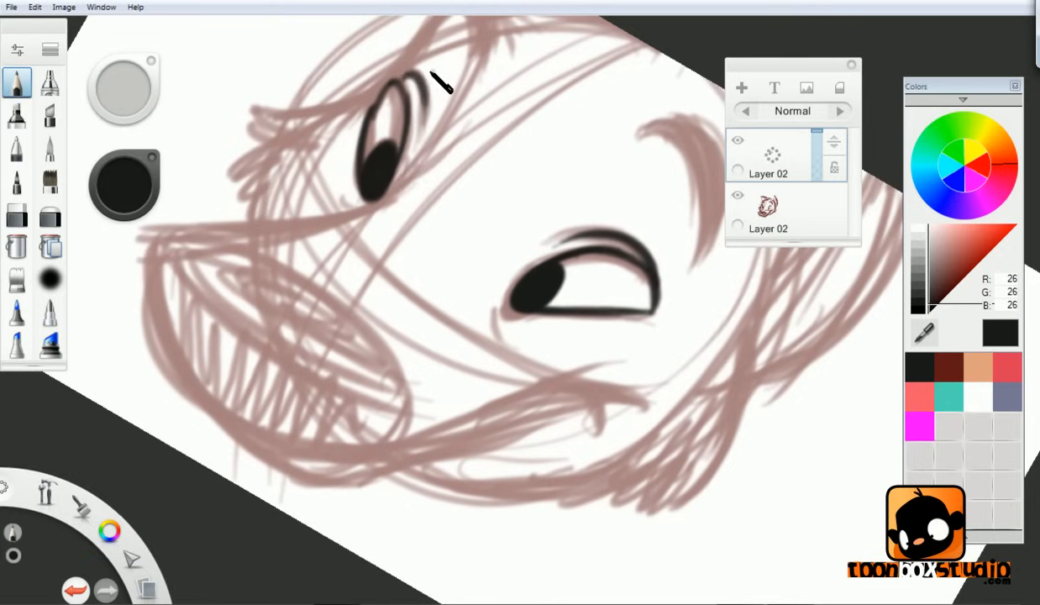
- Ink short creases beneath both eyes
key("Left")
key("Left")
key("Left")
key("Left")
left_click_drag(495, 320, 531, 340)
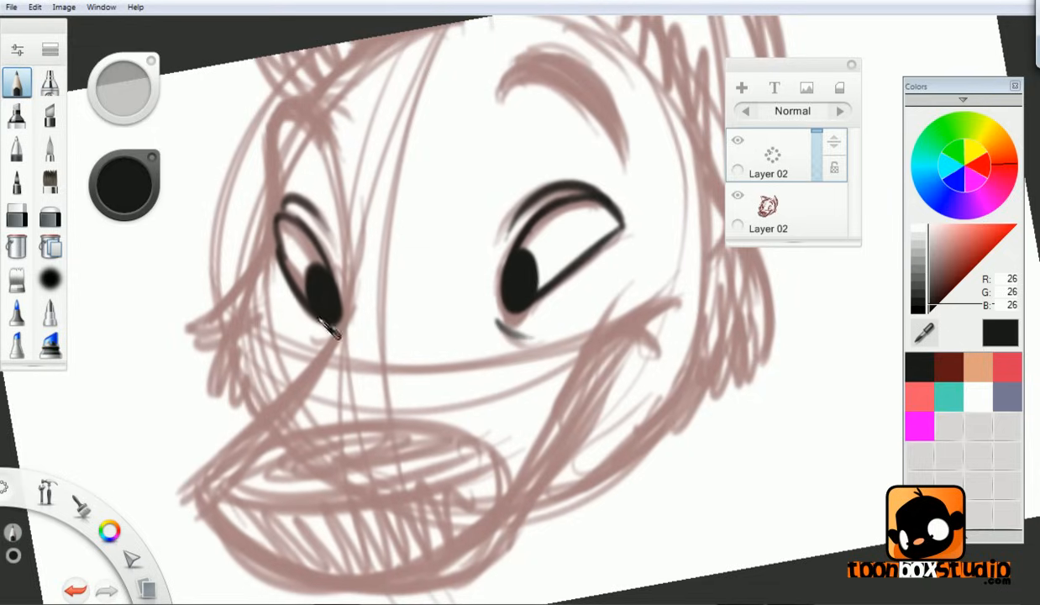
- Ink the thick left eyebrow and continue its line down the side of the face to the cheek
key("Right")
key("Right")
key("Right")
left_click_drag(348, 86, 300, 126)
left_click_drag(316, 69, 297, 174)
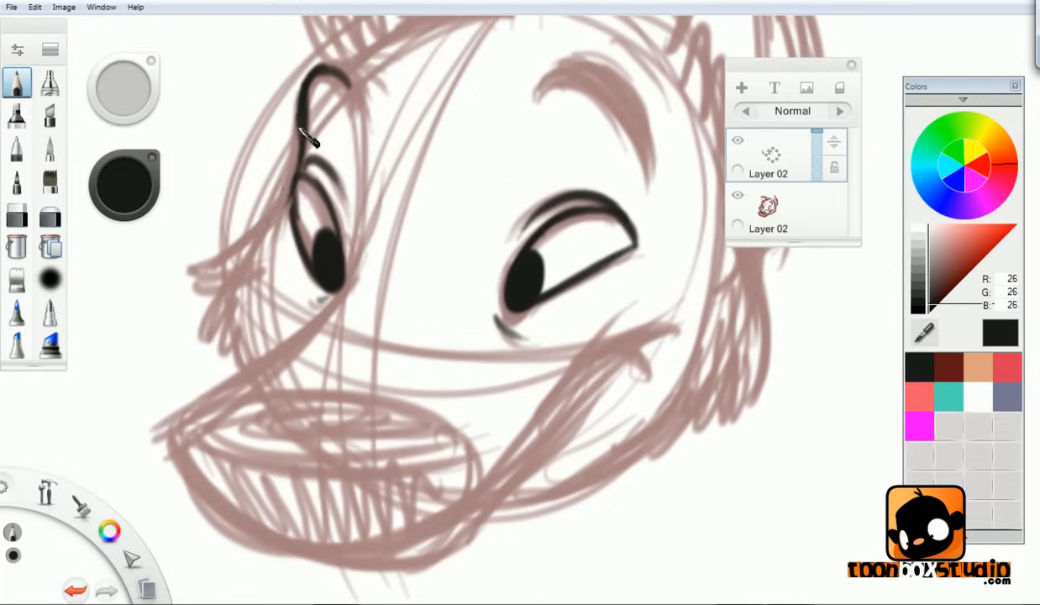
left_click_drag(302, 131, 242, 244)
mouse_move(320, 74)
left_mouse_down()
mouse_move(345, 92)
mouse_move(314, 62)
mouse_move(345, 84)
mouse_move(357, 128)
mouse_move(321, 69)
mouse_move(342, 73)
mouse_move(328, 67)
mouse_move(328, 96)
left_mouse_up()
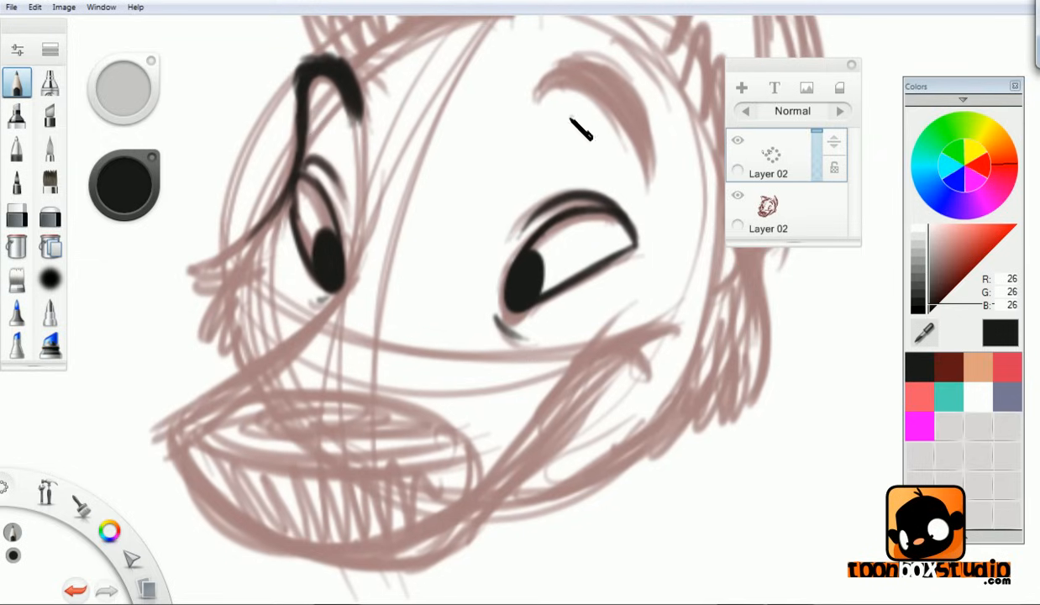
- Ink the thick right eyebrow with accent lines beside it, and the forehead line above the left eyebrow
key("space")
left_click_drag(579, 235, 556, 317)
mouse_move(511, 174)
left_mouse_down()
mouse_move(586, 155)
mouse_move(529, 157)
mouse_move(565, 195)
left_mouse_up()
mouse_move(538, 144)
left_mouse_down()
mouse_move(599, 184)
mouse_move(620, 243)
mouse_move(601, 168)
mouse_move(545, 137)
mouse_move(543, 147)
mouse_move(585, 164)
mouse_move(542, 170)
left_mouse_up()
mouse_move(583, 129)
left_mouse_down()
mouse_move(638, 225)
mouse_move(636, 160)
mouse_move(643, 190)
left_mouse_up()
mouse_move(324, 136)
left_mouse_down()
mouse_move(341, 151)
mouse_move(485, 84)
left_mouse_up()
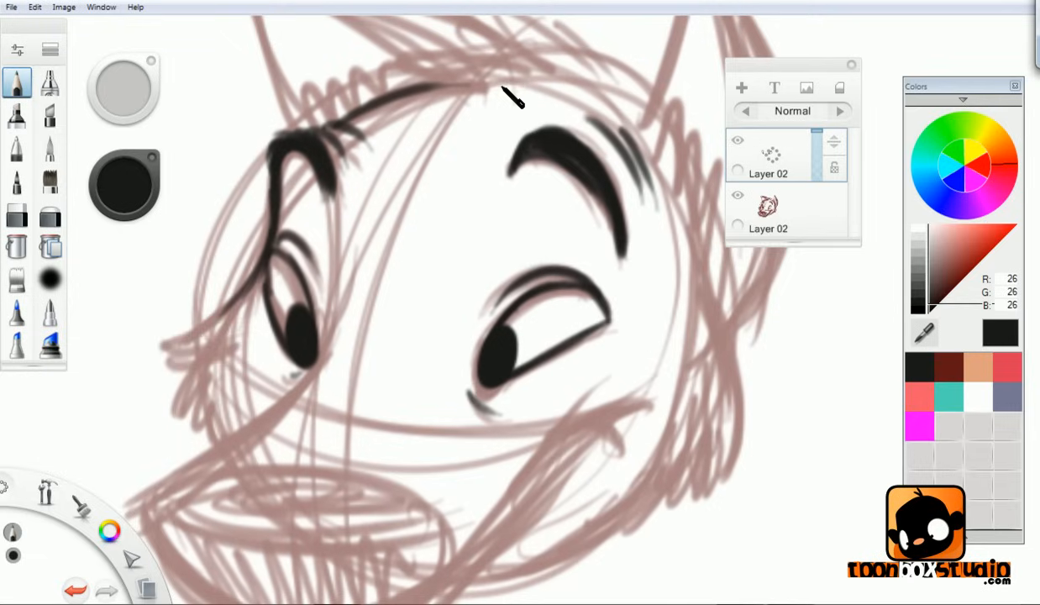
- Ink the left cheek's fur tufts and the line from the left eyebrow along the muzzle's bridge to its tip
mouse_move(250, 307)
left_mouse_down()
mouse_move(195, 346)
mouse_move(197, 420)
mouse_move(217, 417)
left_mouse_up()
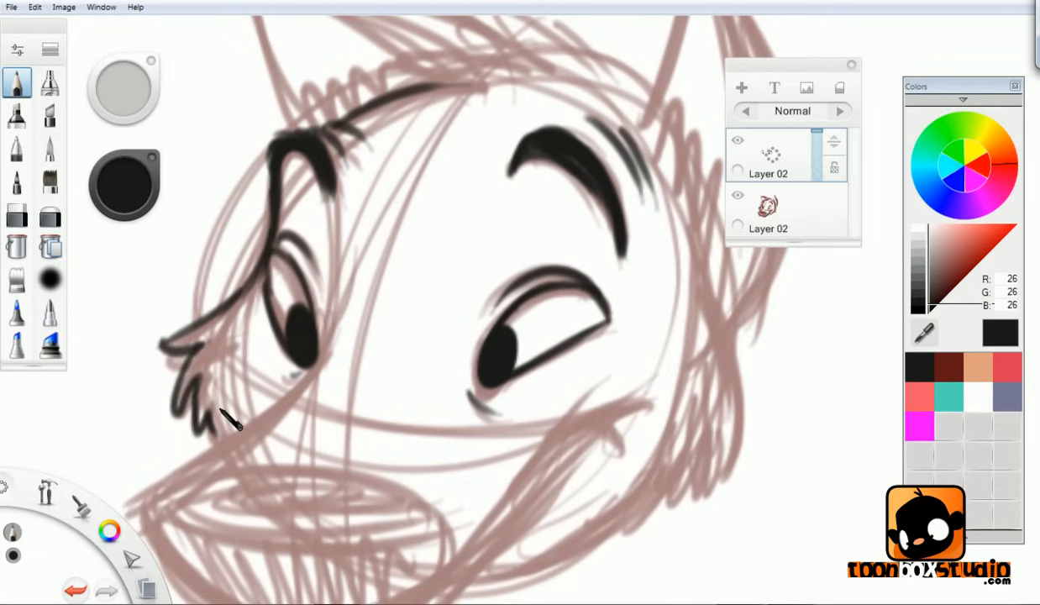
left_click_drag(457, 328, 567, 202)
mouse_move(425, 82)
left_mouse_down()
mouse_move(425, 225)
mouse_move(399, 272)
left_mouse_up()
mouse_move(420, 201)
left_mouse_down()
mouse_move(398, 255)
mouse_move(351, 298)
left_mouse_up()
left_click_drag(403, 264, 304, 344)
left_click_drag(361, 302, 244, 385)
left_click_drag(318, 336, 228, 390)
- Ink the muzzle's rounded lower contour from its tip to the start of the smile line
key("Right")
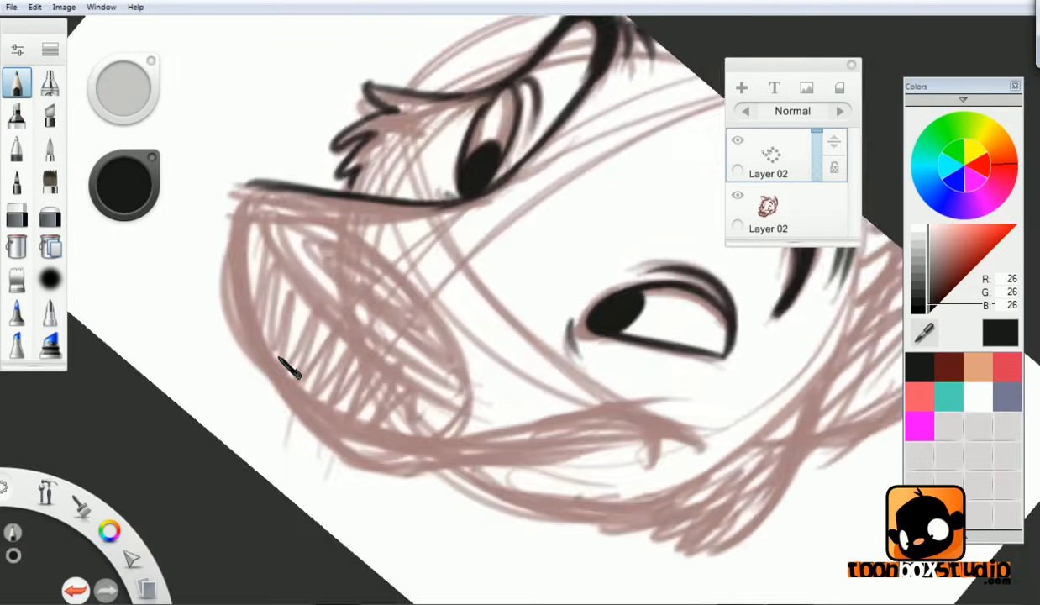
mouse_move(363, 80)
left_mouse_down()
mouse_move(294, 153)
mouse_move(276, 206)
mouse_move(287, 218)
left_mouse_up()
left_click_drag(295, 125, 270, 252)
key("Right")
key("Right")
key("Right")
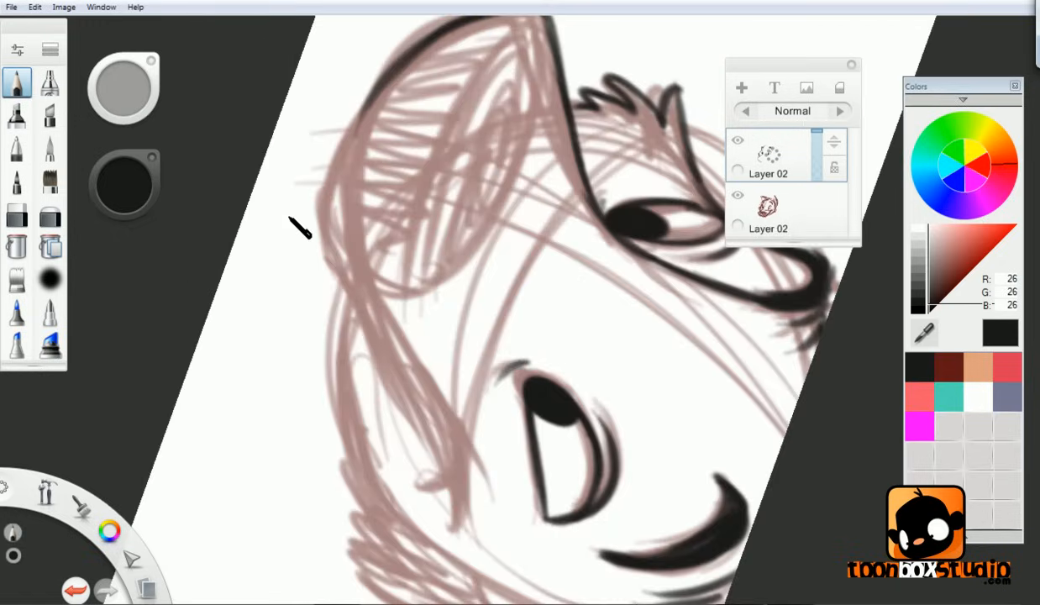
mouse_move(467, 52)
left_mouse_down()
mouse_move(424, 94)
mouse_move(387, 162)
mouse_move(374, 210)
mouse_move(388, 326)
left_mouse_up()
- Ink the smile line up to the right cheek and add the small crease at the mouth corner
key("Left")
key("Left")
key("Left")
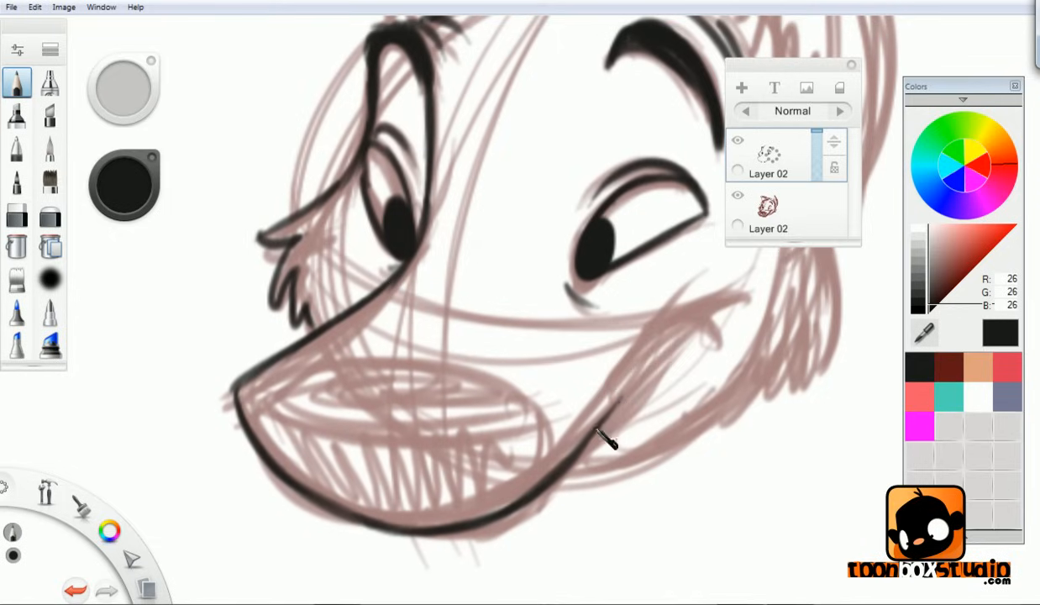
mouse_move(596, 431)
left_mouse_down()
mouse_move(694, 327)
mouse_move(744, 307)
left_mouse_up()
left_click_drag(683, 321, 712, 345)
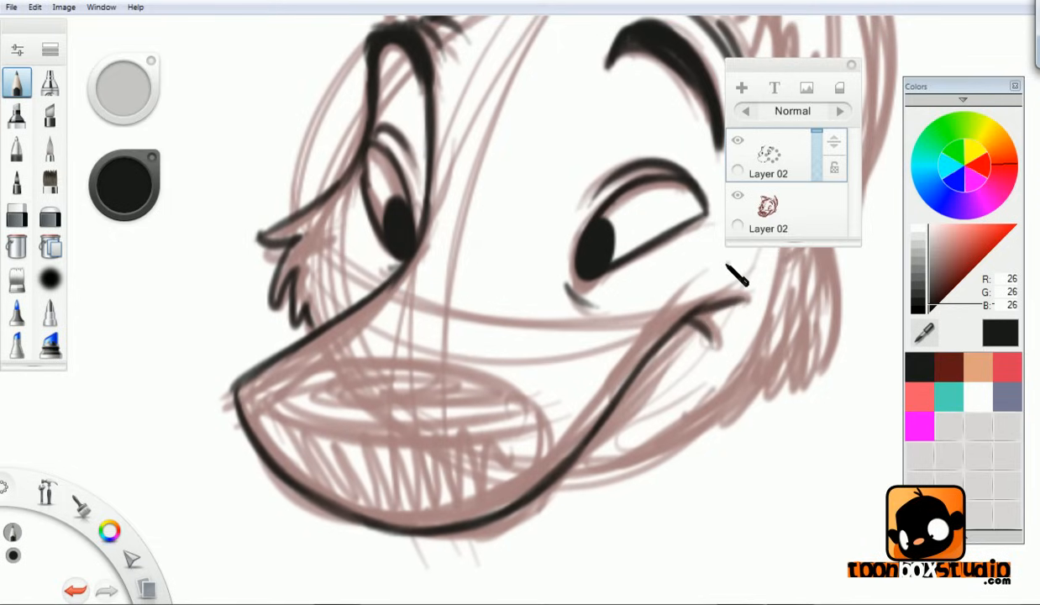
- Ink a small crease under the left eye, the nose's upper and side contours, and the curved highlight line across the nose
left_click_drag(384, 269, 405, 265)
key("space")
mouse_move(697, 445)
left_mouse_down()
mouse_move(525, 499)
mouse_move(480, 535)
left_mouse_up()
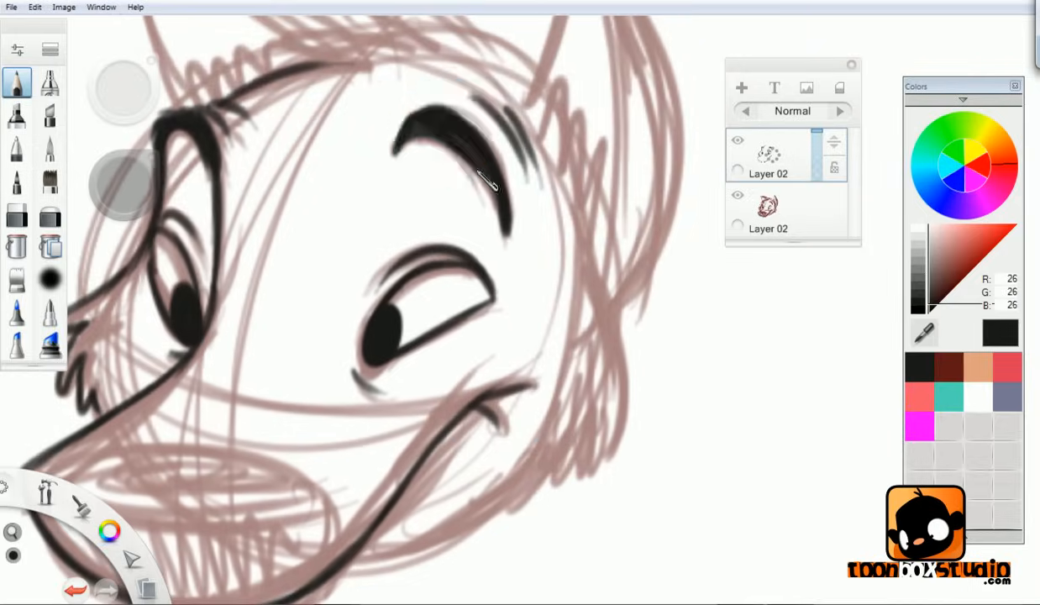
left_click_drag(479, 174, 643, 112)
left_click_drag(195, 391, 502, 443)
mouse_move(208, 412)
left_mouse_down()
mouse_move(509, 436)
mouse_move(476, 515)
left_mouse_up()
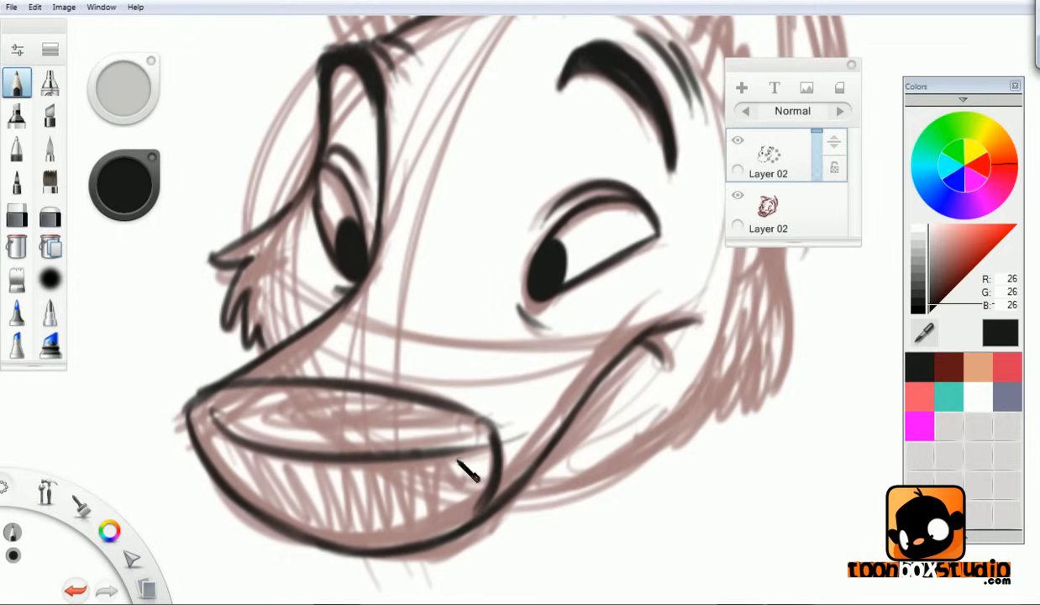
- Fill the nose solid black above and below the highlight, leaving the curved highlight strip unfilled
key("Right")
left_click_drag(292, 67, 286, 178)
mouse_move(308, 35)
left_mouse_down()
mouse_move(281, 152)
mouse_move(295, 64)
mouse_move(254, 148)
mouse_move(260, 158)
mouse_move(283, 98)
mouse_move(295, 110)
mouse_move(297, 225)
mouse_move(288, 204)
mouse_move(256, 232)
mouse_move(263, 241)
mouse_move(244, 225)
mouse_move(265, 250)
left_mouse_up()
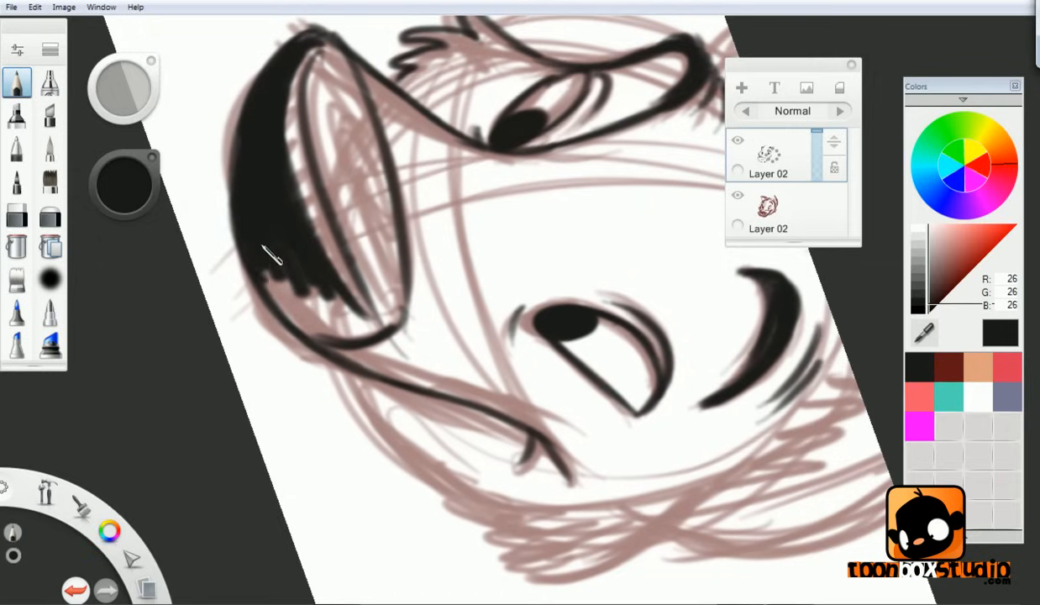
mouse_move(245, 198)
left_mouse_down()
mouse_move(269, 278)
mouse_move(283, 274)
mouse_move(309, 302)
mouse_move(342, 311)
left_mouse_up()
mouse_move(280, 216)
left_mouse_down()
mouse_move(340, 336)
mouse_move(375, 319)
left_mouse_up()
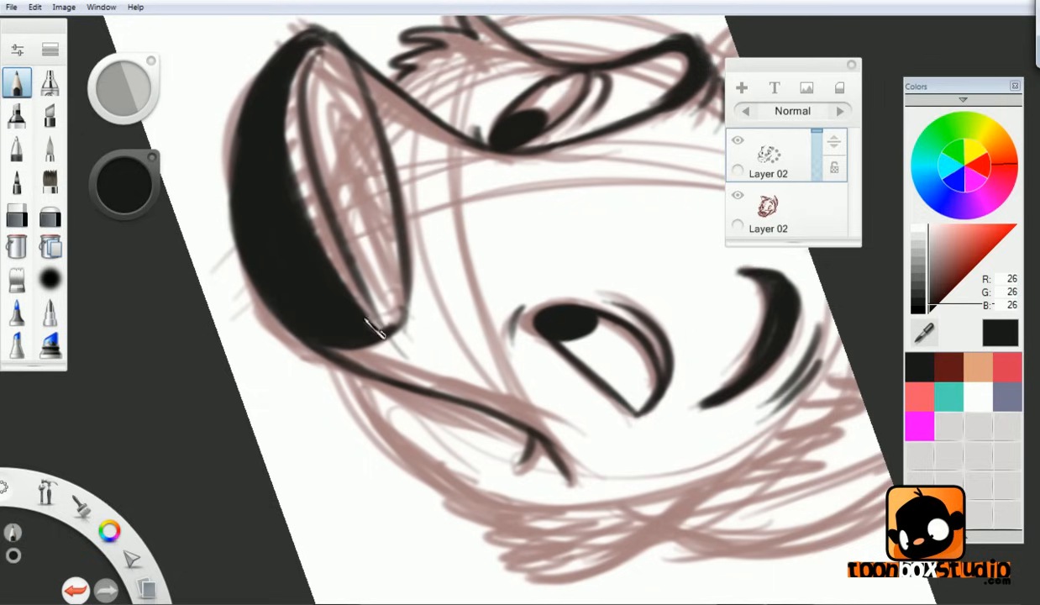
mouse_move(332, 64)
left_mouse_down()
mouse_move(322, 102)
mouse_move(301, 51)
mouse_move(325, 69)
mouse_move(324, 101)
mouse_move(343, 80)
mouse_move(340, 63)
mouse_move(365, 109)
mouse_move(378, 174)
mouse_move(355, 139)
mouse_move(367, 251)
mouse_move(343, 217)
mouse_move(359, 244)
mouse_move(378, 244)
mouse_move(399, 308)
mouse_move(376, 306)
left_mouse_up()
key("Left")
key("Left")
key("Left")
key("Left")
key("Left")
key("Left")
key("Left")
key("Left")
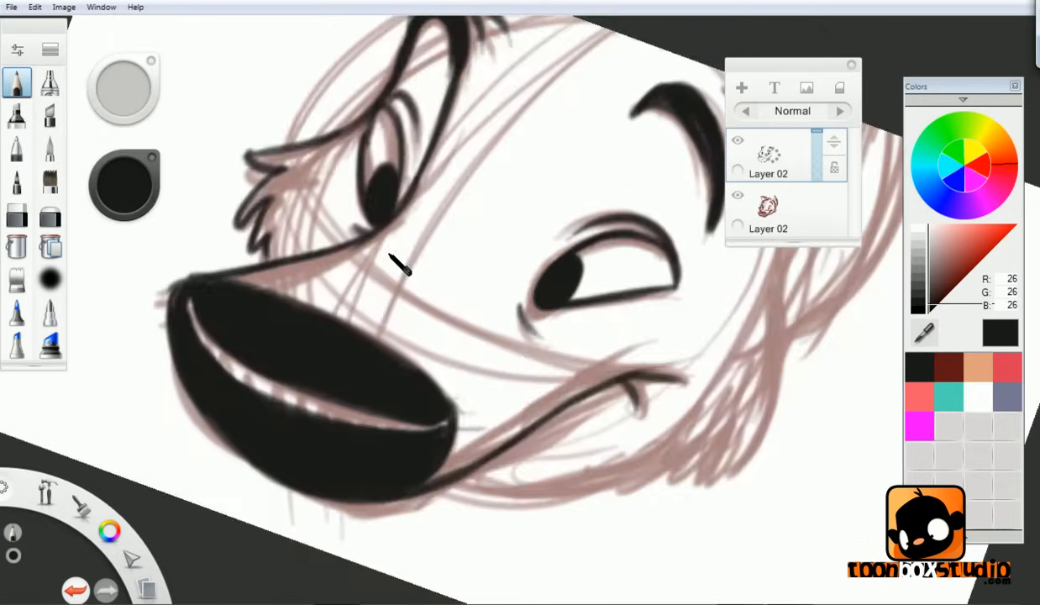
key("Right")
key("Right")
key("Right")
- Ink the right cheek's outer contour with its fur tufts, and the jaw line from the cheek back to the nose
key("space")
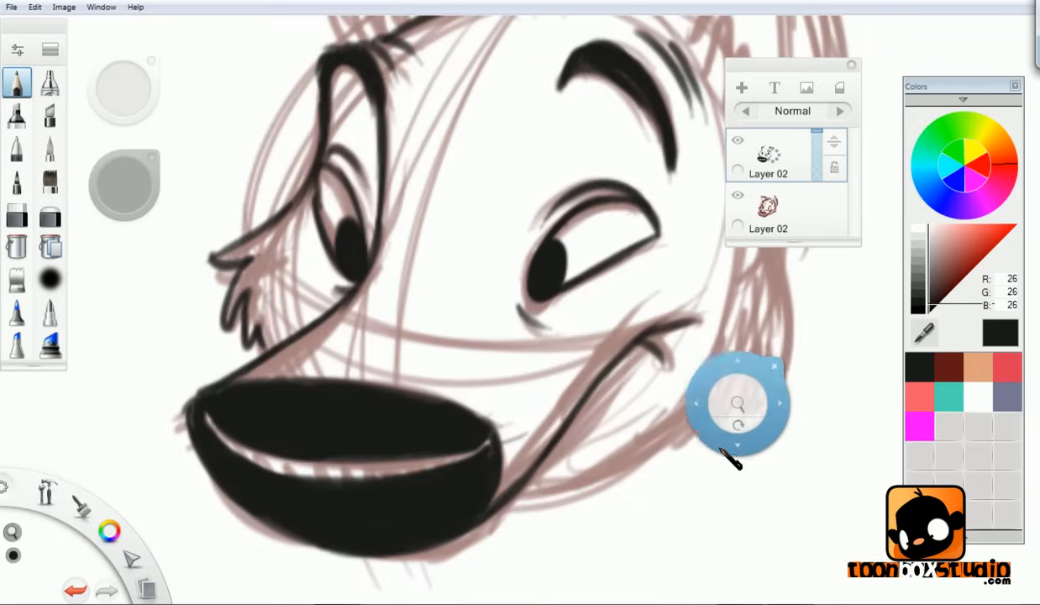
left_click_drag(723, 447, 530, 487)
mouse_move(562, 235)
left_mouse_down()
mouse_move(598, 336)
mouse_move(580, 435)
mouse_move(564, 426)
mouse_move(492, 468)
left_mouse_up()
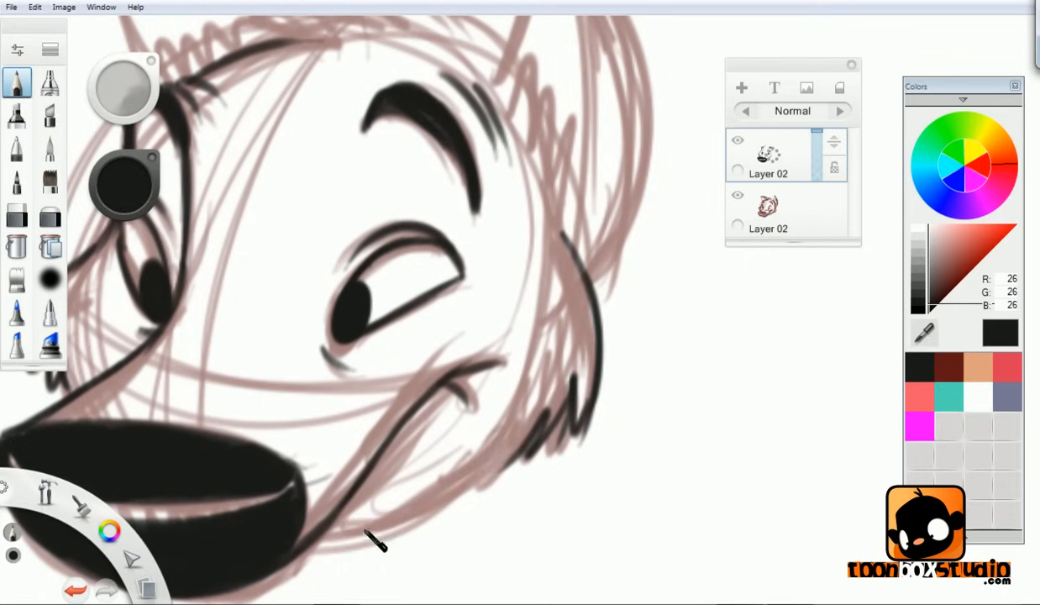
left_click_drag(323, 536, 526, 401)
- Ink the zigzag fur tufts at the base of the right ear down to the cheek contour
key("space")
left_click_drag(591, 220, 564, 331)
mouse_move(481, 231)
left_mouse_down()
mouse_move(514, 238)
mouse_move(538, 286)
left_mouse_up()
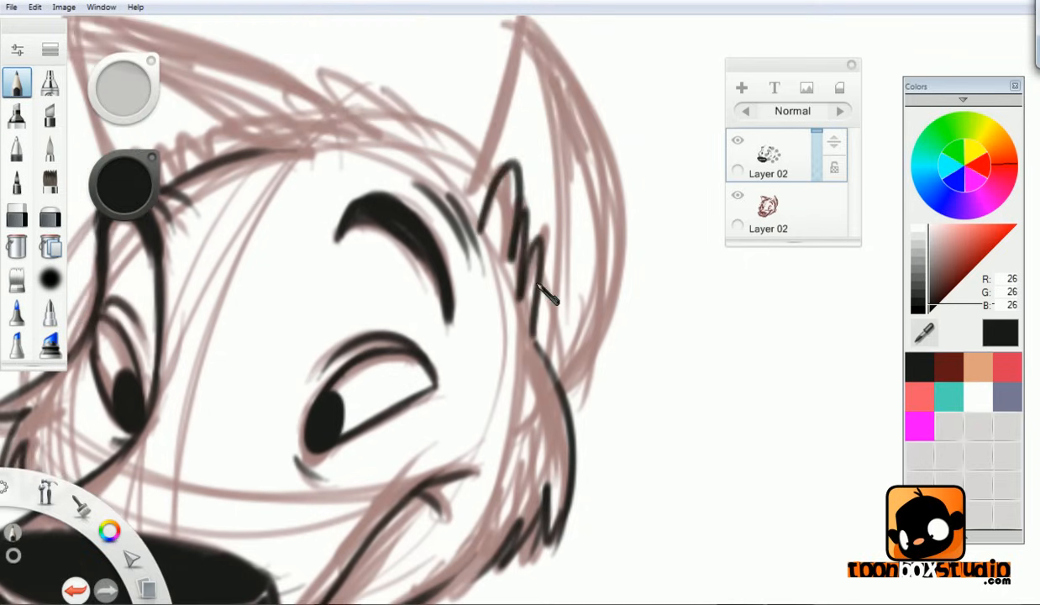
key("ctrl+z")
mouse_move(477, 228)
left_mouse_down()
mouse_move(499, 168)
mouse_move(538, 278)
mouse_move(518, 272)
mouse_move(541, 321)
left_mouse_up()
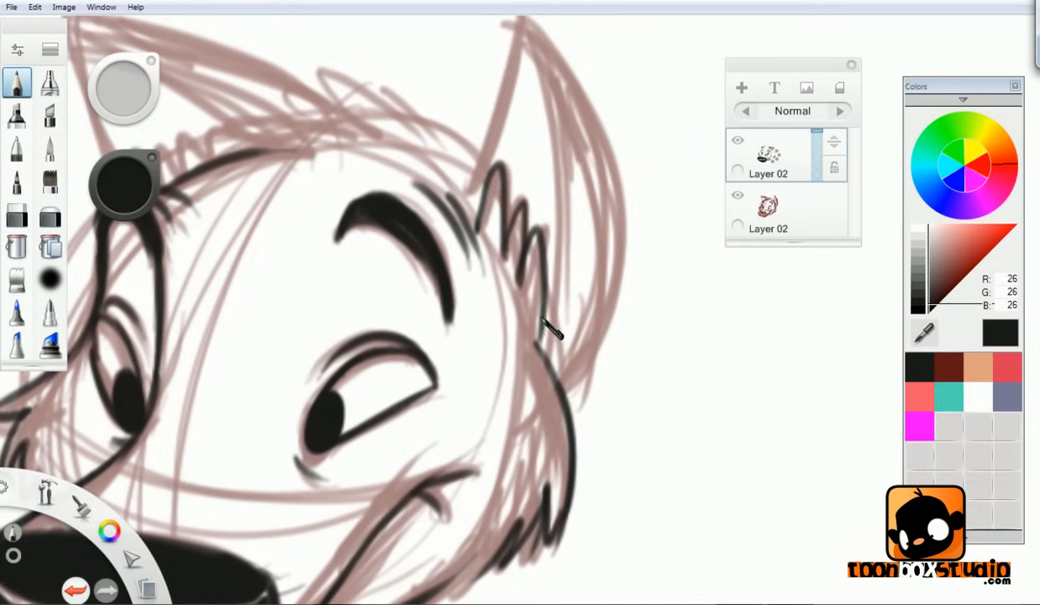
- Ink the right ear's front edge, its inner fold line, and the long curved outer edge from the tip to the cheek
mouse_move(475, 204)
left_mouse_down()
mouse_move(516, 44)
mouse_move(565, 283)
left_mouse_up()
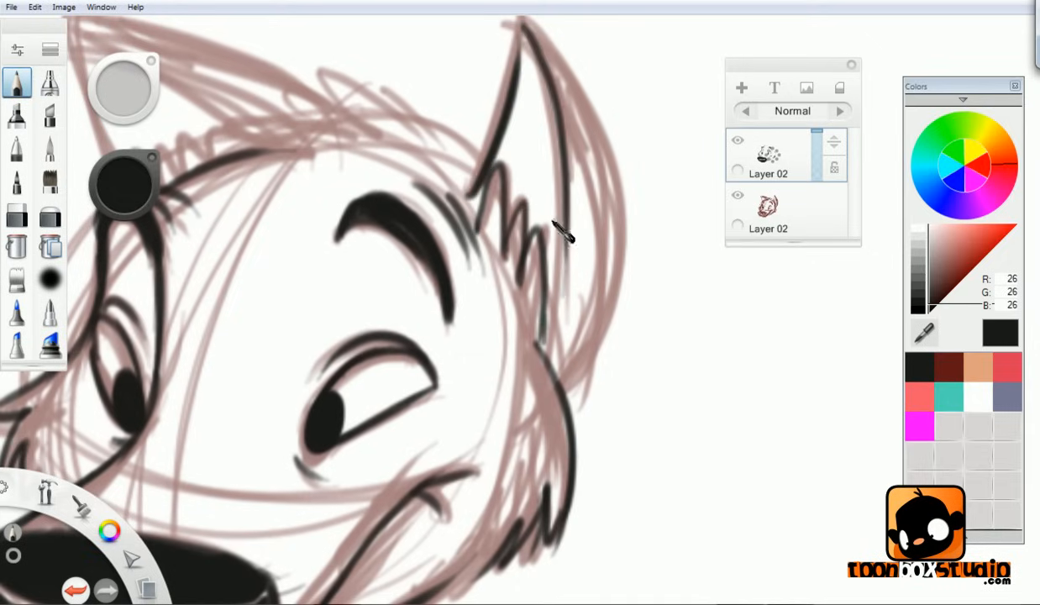
left_click_drag(531, 360, 563, 109)
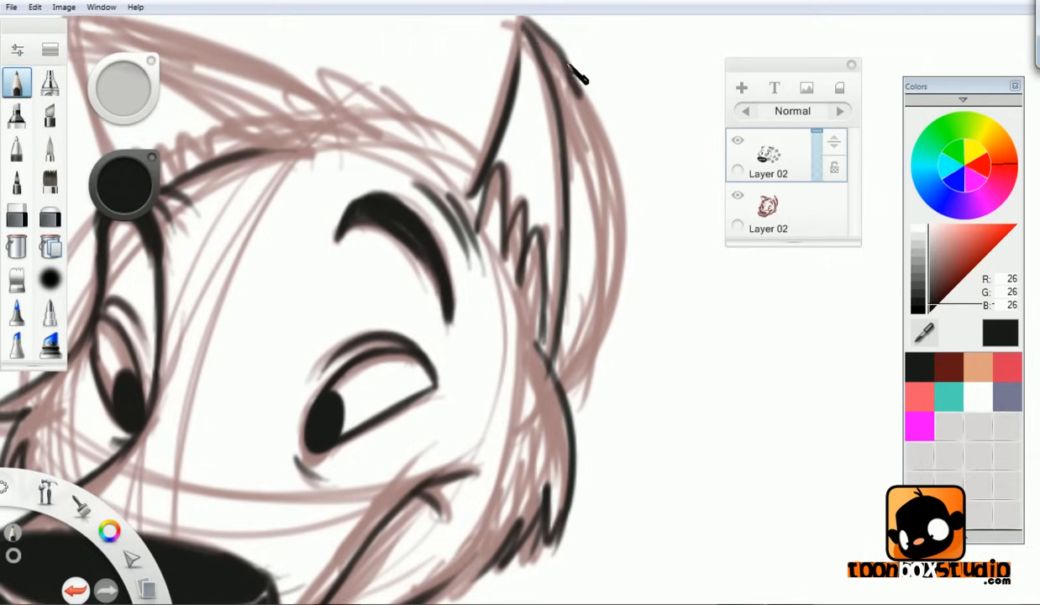
key("space")
left_click_drag(626, 160, 626, 244)
mouse_move(514, 102)
left_mouse_down()
mouse_move(594, 210)
mouse_move(573, 179)
mouse_move(607, 278)
left_mouse_up()
mouse_move(584, 205)
left_mouse_down()
mouse_move(610, 308)
mouse_move(609, 377)
left_mouse_up()
left_click_drag(620, 295, 587, 443)
left_click_drag(603, 395, 569, 493)
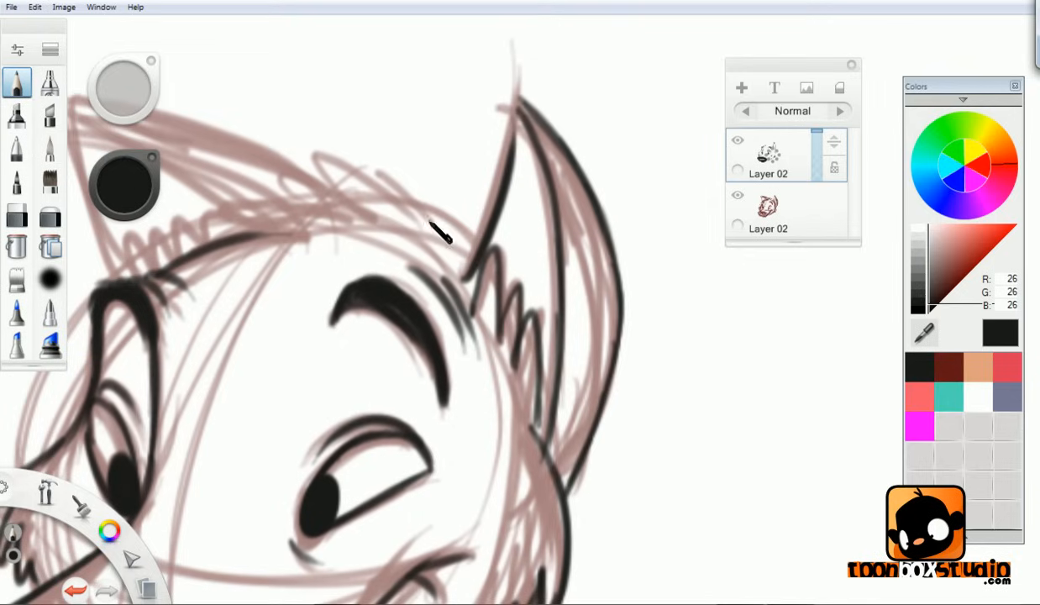
mouse_move(323, 222)
left_mouse_down()
mouse_move(288, 179)
mouse_move(334, 217)
left_mouse_up()
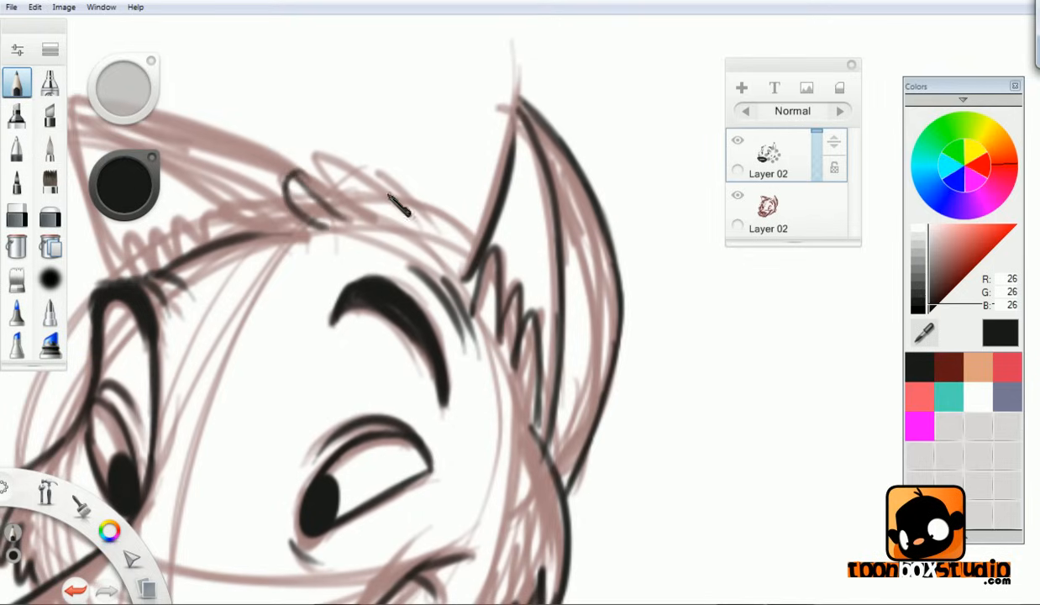
key("ctrl+z")
key("ctrl+z")
- Ink the hair tufts across the crown between the ears and the zigzag fur at the base of the left ear
mouse_move(381, 174)
left_mouse_down()
mouse_move(412, 232)
mouse_move(389, 202)
mouse_move(395, 242)
left_mouse_up()
mouse_move(344, 195)
left_mouse_down()
mouse_move(366, 239)
mouse_move(299, 250)
mouse_move(306, 179)
mouse_move(411, 304)
left_mouse_up()
key("space")
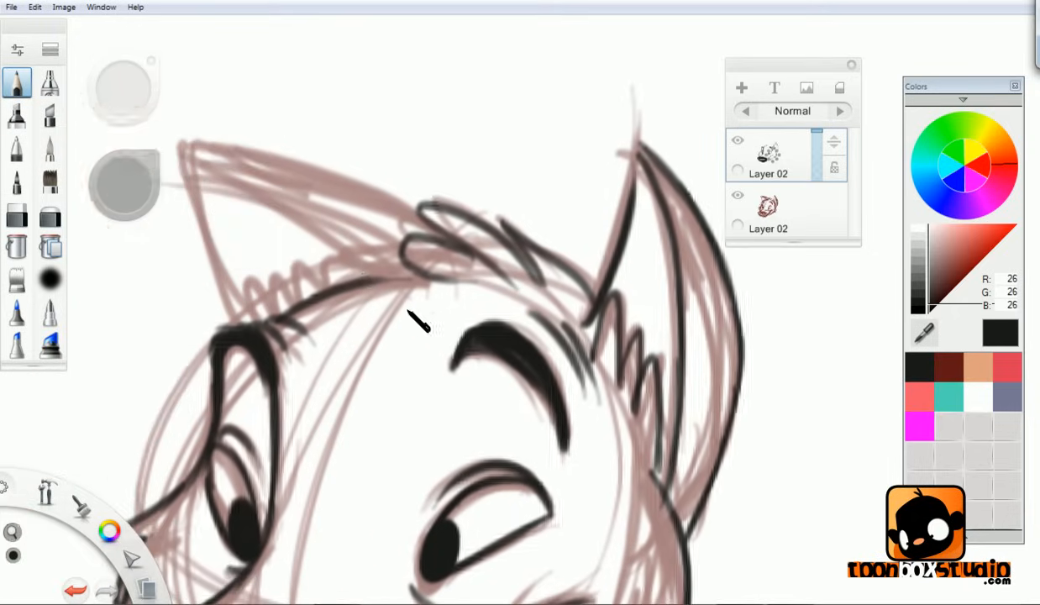
mouse_move(247, 318)
left_mouse_down()
mouse_move(289, 311)
mouse_move(300, 274)
mouse_move(370, 265)
left_mouse_up()
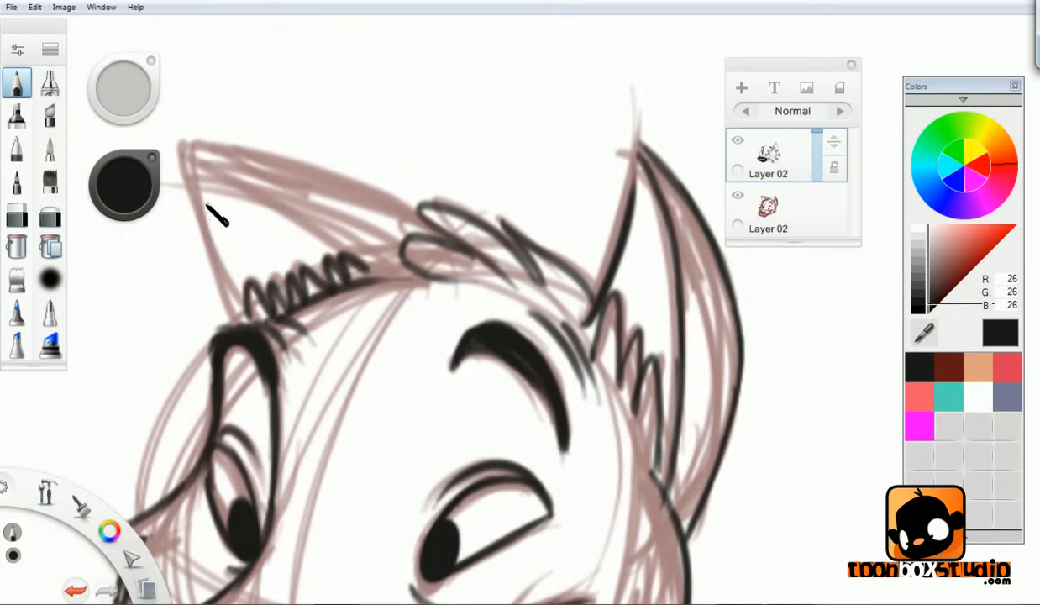
- Ink the left ear's front edge and the inner fold line running from its tip to the base fur
left_click_drag(181, 153, 234, 307)
left_click_drag(180, 150, 356, 264)
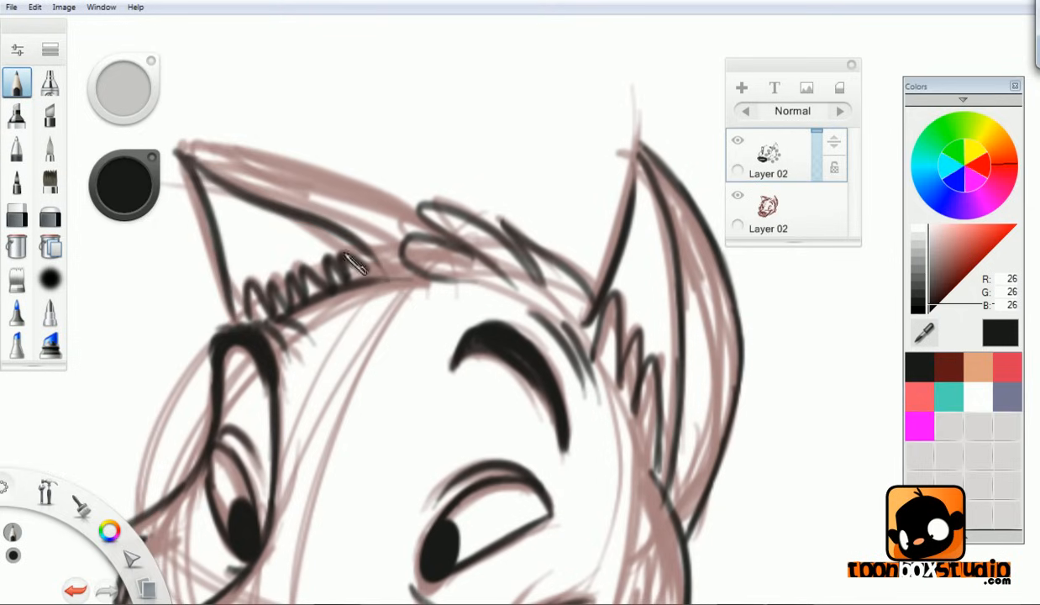
key("ctrl+z")
key("Right")
key("Right")
key("Right")
key("Right")
key("space")
left_click_drag(506, 245, 510, 311)
left_click_drag(353, 105, 417, 312)
left_click_drag(395, 200, 427, 337)
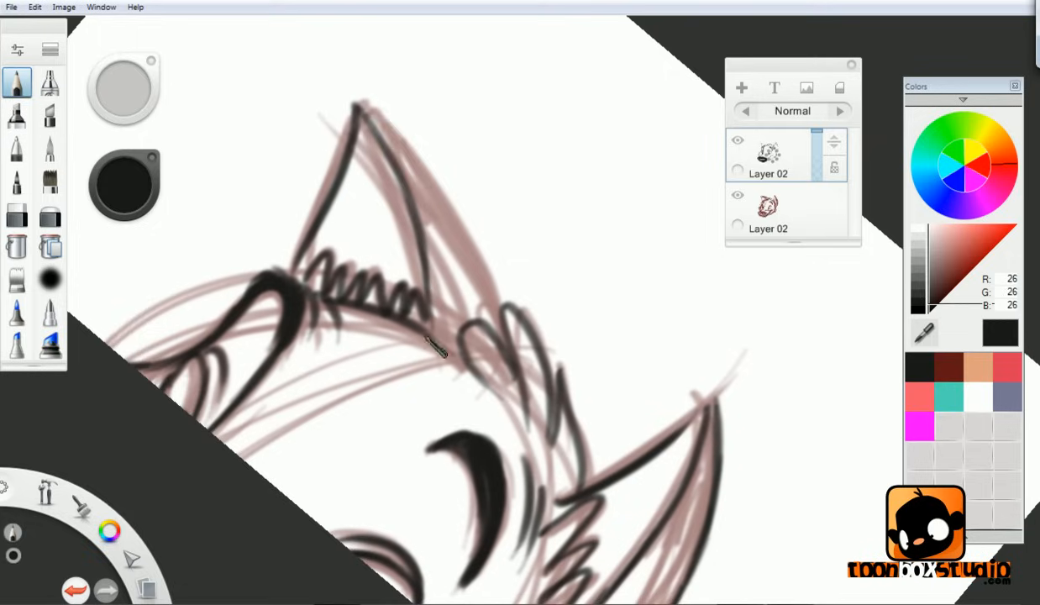
- Ink the left ear's outer edge and shade both ear tips black with tapering strokes between fold and outer edge
mouse_move(365, 109)
left_mouse_down()
mouse_move(460, 252)
mouse_move(504, 345)
left_mouse_up()
mouse_move(395, 165)
left_mouse_down()
mouse_move(437, 261)
mouse_move(411, 186)
mouse_move(420, 214)
mouse_move(479, 269)
left_mouse_up()
key("space")
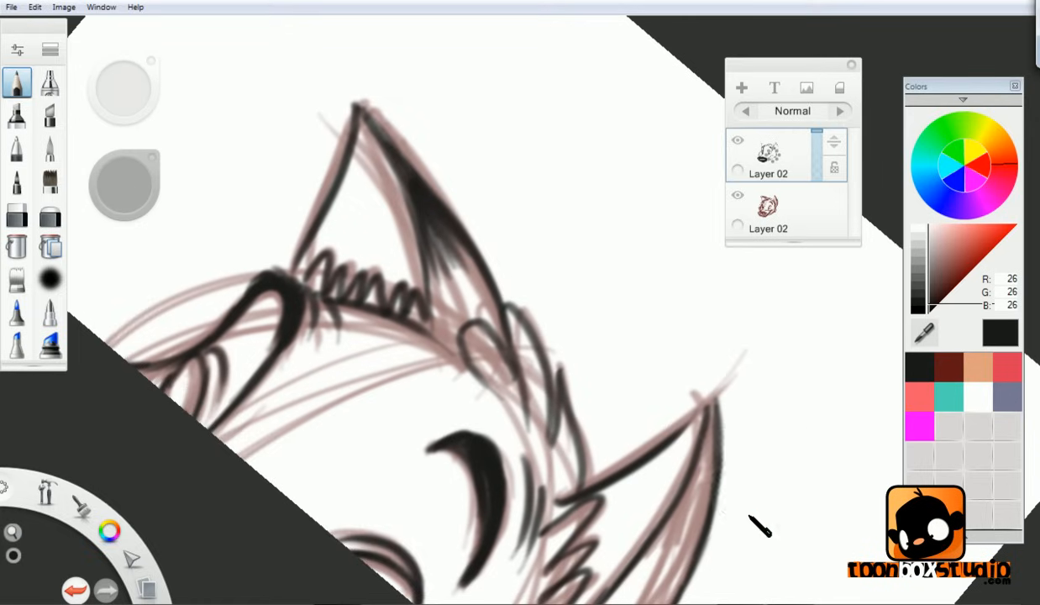
left_click_drag(747, 515, 663, 307)
mouse_move(623, 202)
left_mouse_down()
mouse_move(595, 295)
mouse_move(569, 337)
left_mouse_up()
mouse_move(623, 210)
left_mouse_down()
mouse_move(594, 279)
mouse_move(575, 366)
mouse_move(582, 374)
mouse_move(595, 338)
mouse_move(561, 388)
left_mouse_up()
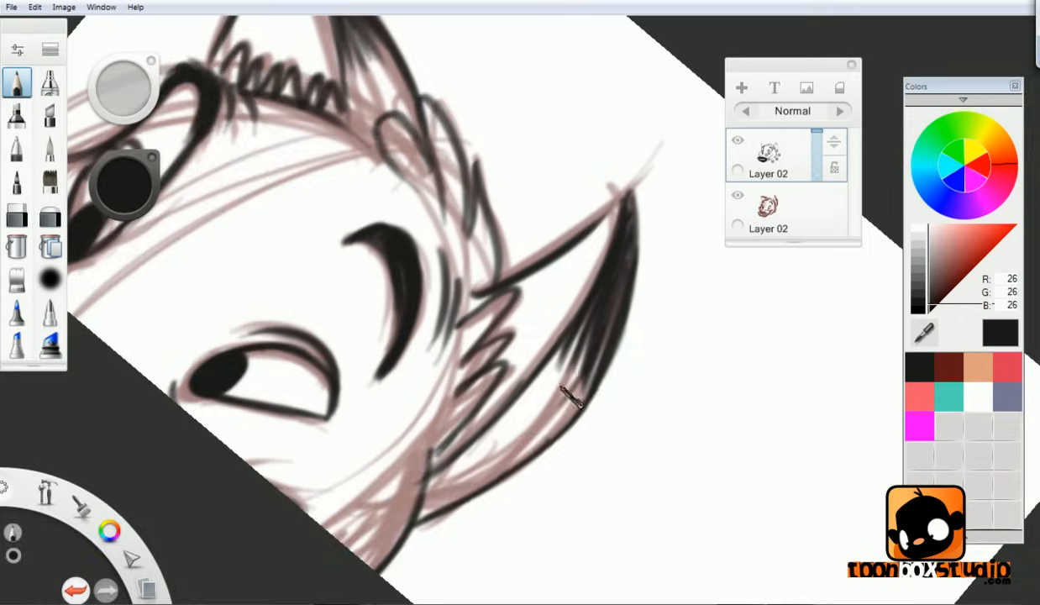
- Hide the red sketch layer and add a new layer between it and the black ink layer
key("Home")
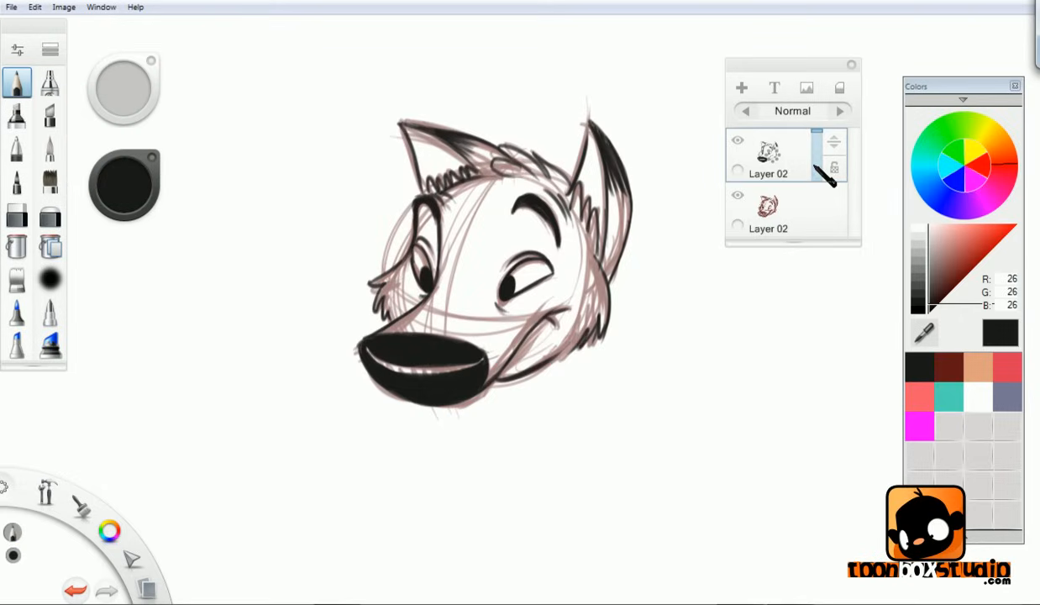
left_click(739, 196)
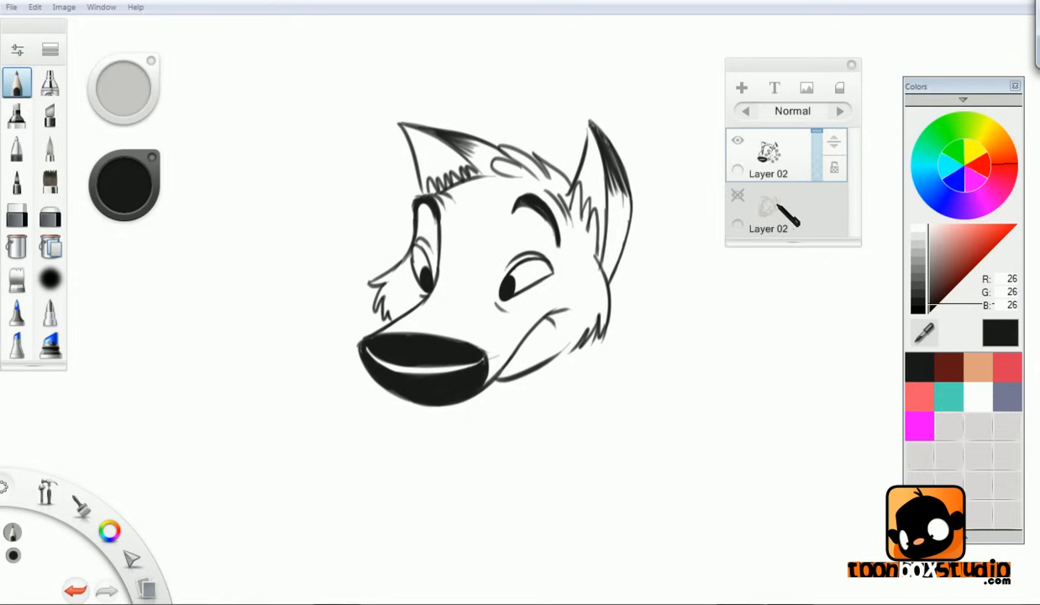
left_click(773, 206)
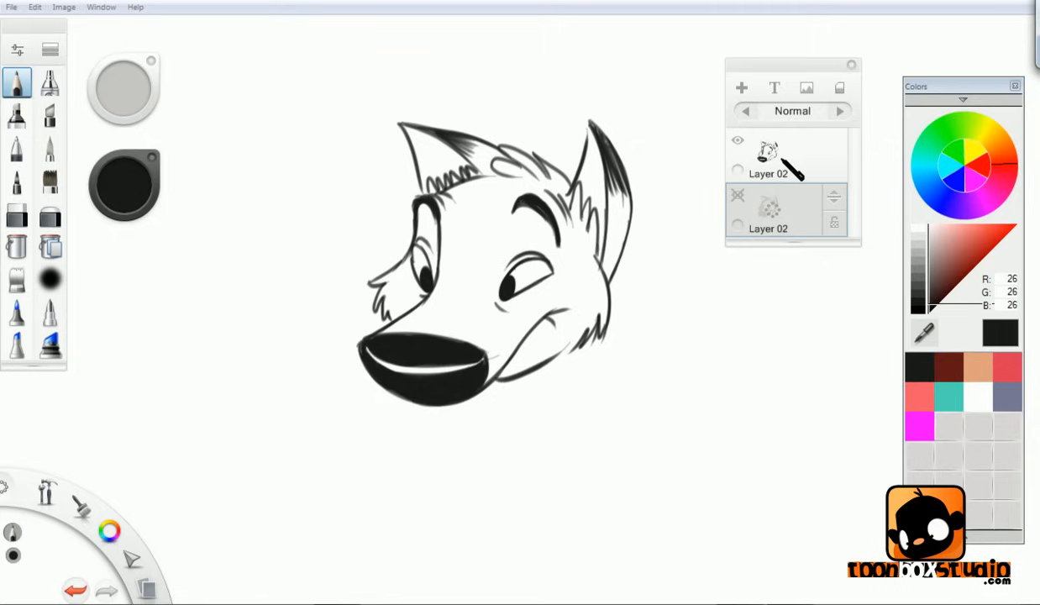
left_click(773, 208)
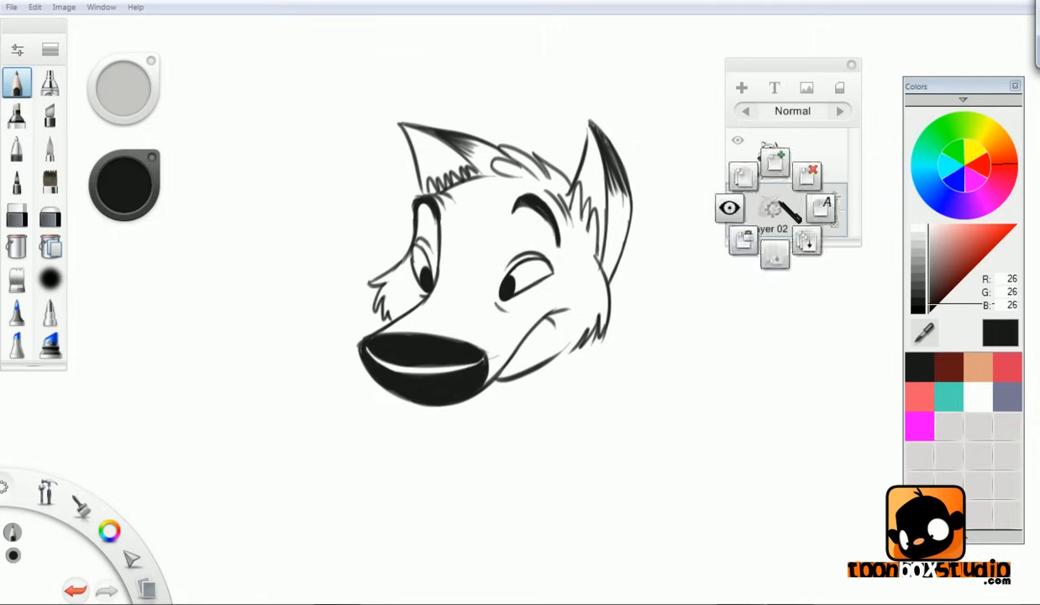
left_click(742, 87)
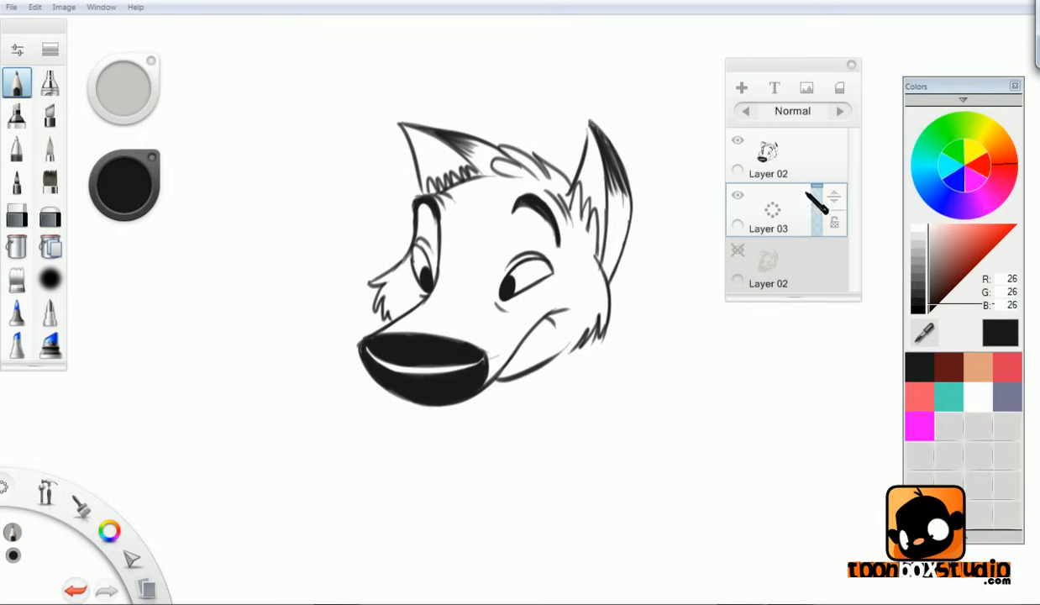
mouse_move(834, 194)
left_mouse_down()
mouse_move(838, 130)
mouse_move(831, 229)
mouse_move(838, 191)
left_mouse_up()
- Choose the Paintbrush and set its colour to golden brown, RGB 171, 132, 54
left_click(49, 148)
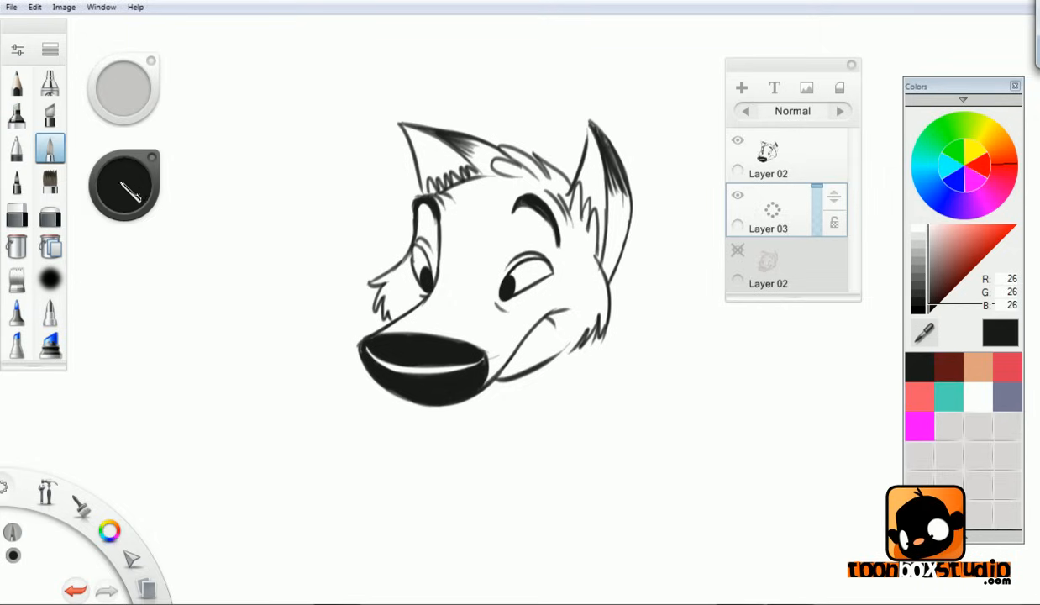
left_click(126, 189)
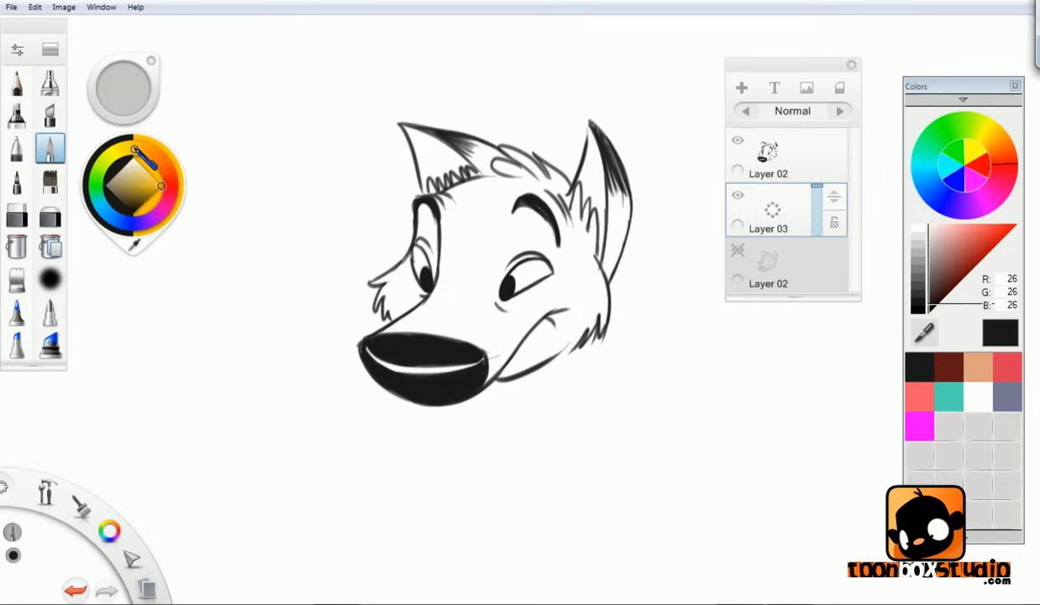
left_click(143, 150)
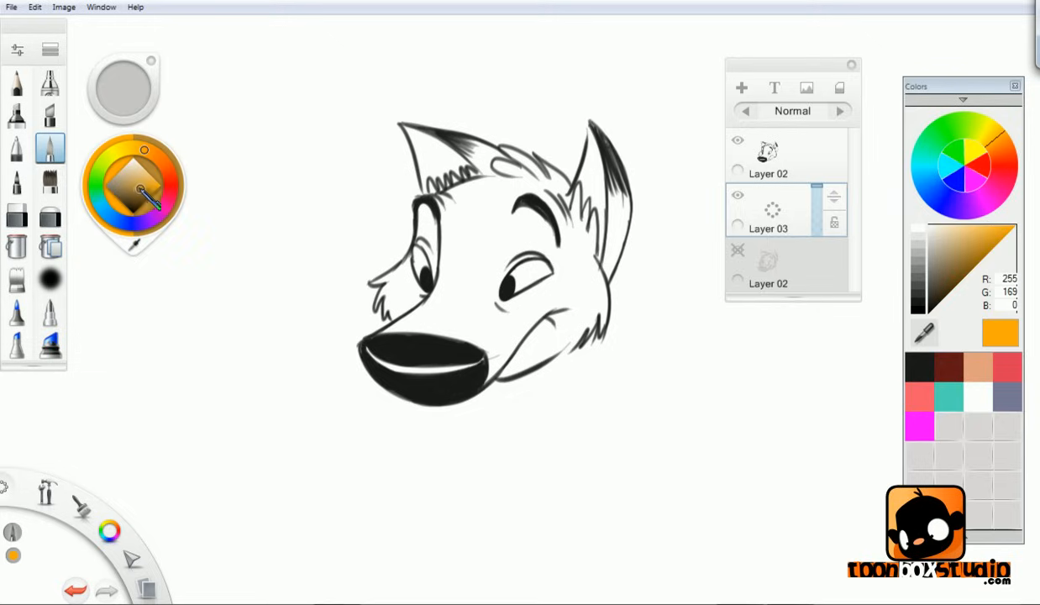
left_click(135, 191)
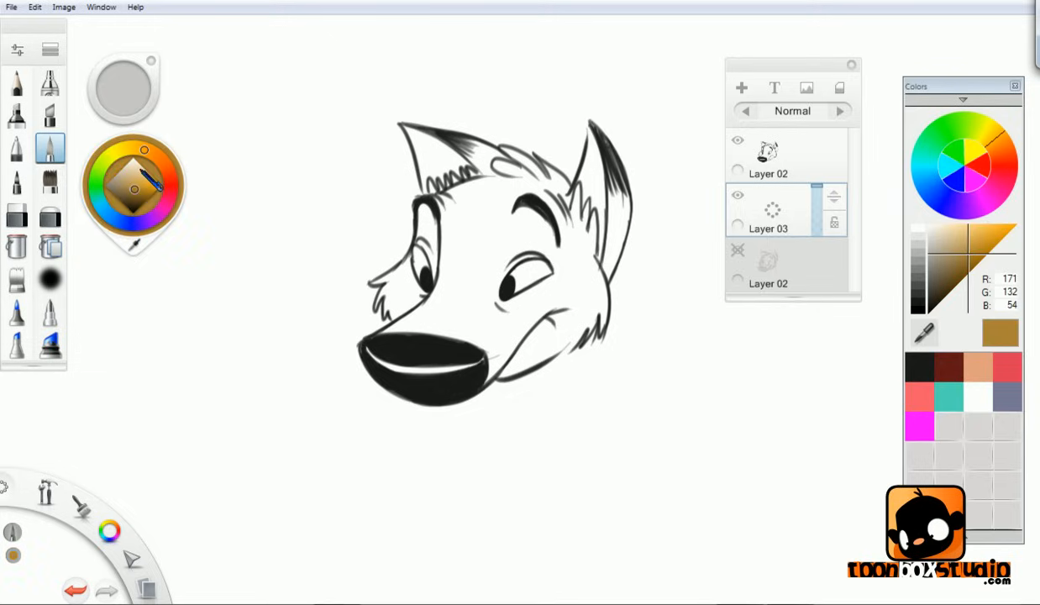
- Paint the forehead, eye areas, muzzle, left cheek fur and jaw brown on the new layer, using a smaller brush near the edges
mouse_move(475, 214)
left_mouse_down()
mouse_move(471, 266)
mouse_move(510, 202)
mouse_move(503, 271)
mouse_move(521, 267)
mouse_move(514, 340)
mouse_move(567, 252)
mouse_move(561, 329)
mouse_move(587, 290)
left_mouse_up()
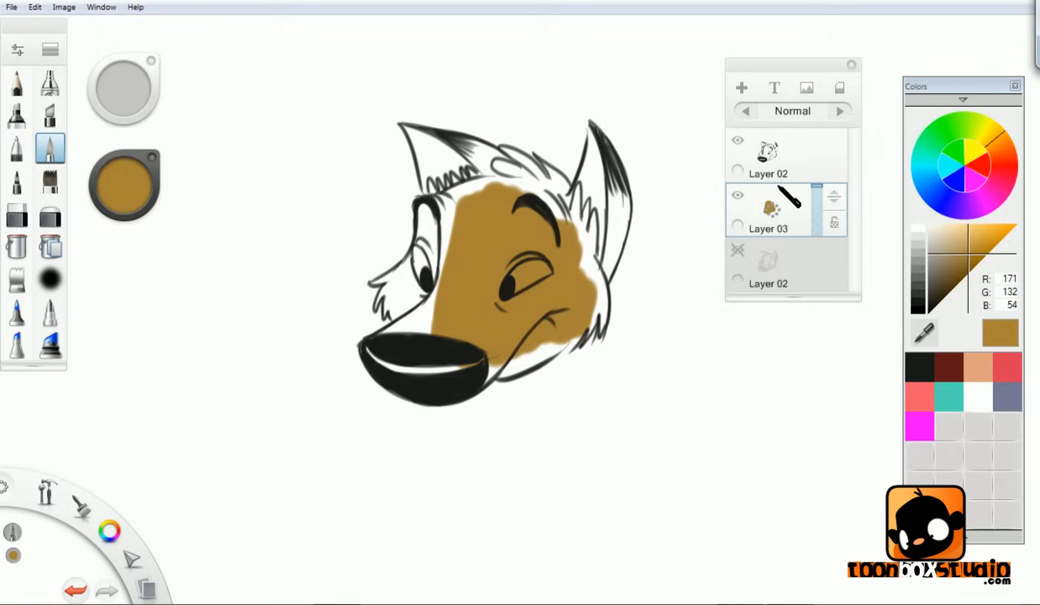
mouse_move(487, 193)
left_mouse_down()
mouse_move(459, 213)
mouse_move(477, 191)
mouse_move(455, 201)
mouse_move(431, 228)
mouse_move(434, 215)
mouse_move(438, 303)
left_mouse_up()
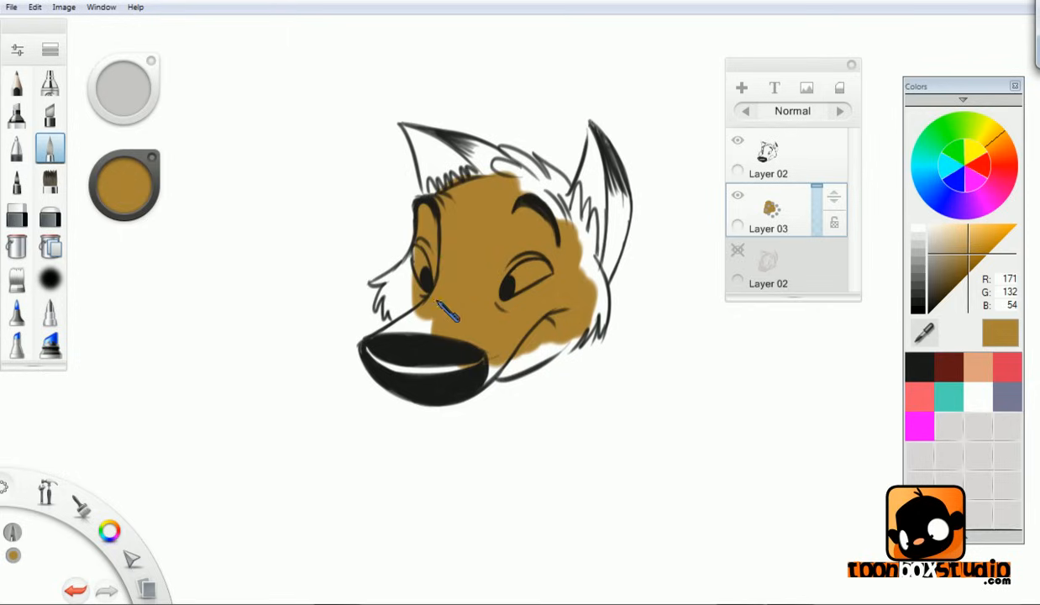
key("bracketleft")
key("space")
left_click_drag(447, 236, 470, 193)
mouse_move(304, 332)
left_mouse_down()
mouse_move(391, 265)
mouse_move(343, 316)
mouse_move(372, 304)
mouse_move(330, 346)
mouse_move(343, 321)
mouse_move(335, 381)
mouse_move(385, 321)
mouse_move(366, 448)
mouse_move(415, 366)
mouse_move(421, 407)
mouse_move(360, 363)
mouse_move(331, 378)
mouse_move(332, 366)
mouse_move(322, 398)
left_mouse_up()
key("[")
left_click_drag(326, 354, 323, 341)
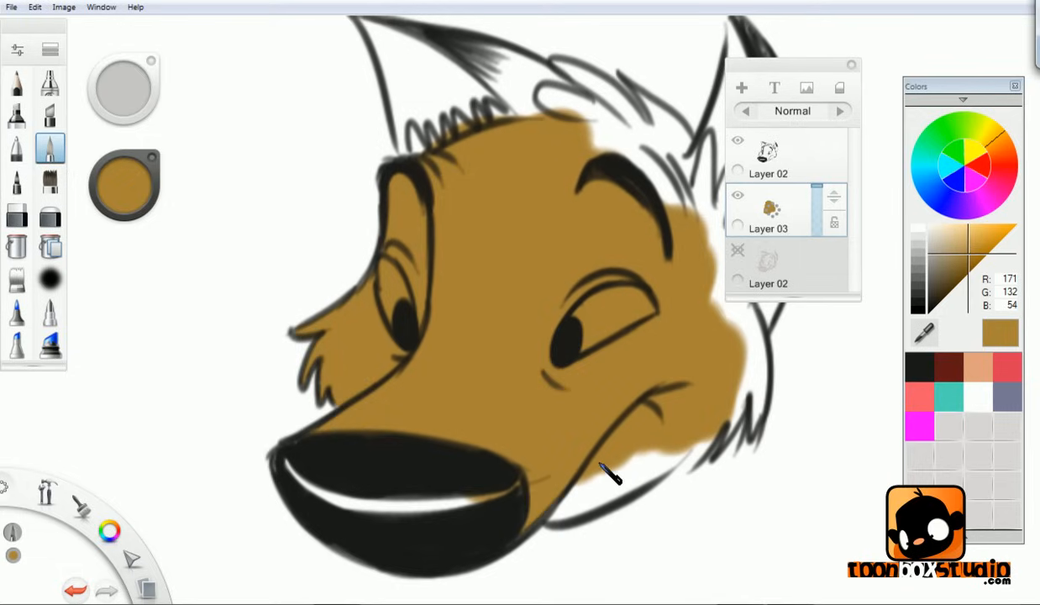
mouse_move(564, 484)
left_mouse_down()
mouse_move(649, 425)
mouse_move(637, 461)
mouse_move(688, 392)
mouse_move(615, 483)
mouse_move(733, 362)
left_mouse_up()
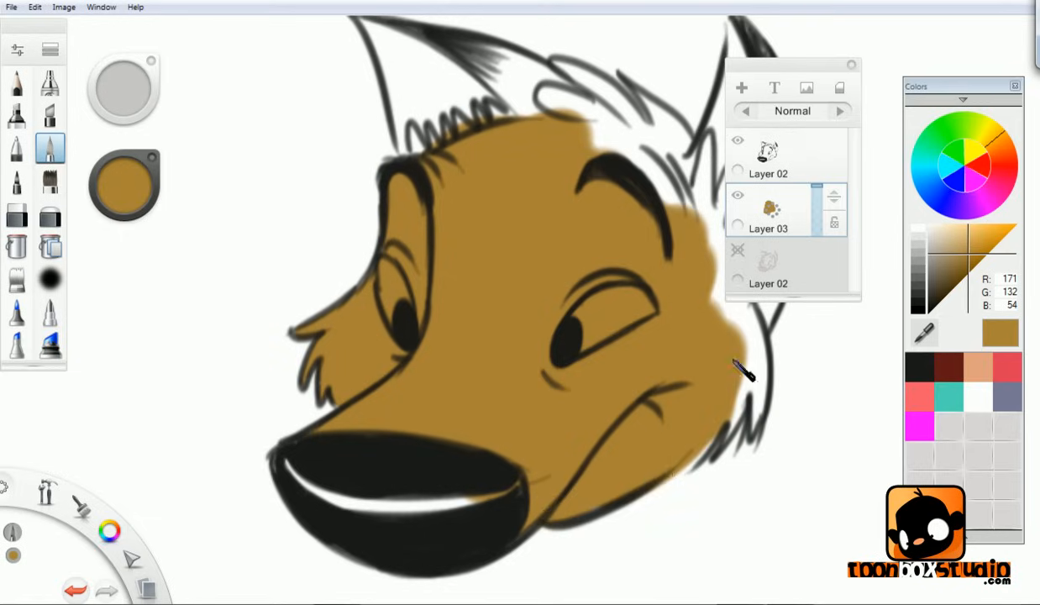
- Paint both ears, the crown and the rest of the right cheek brown, using a brush size of 10.5 and filling leftover white gaps
key("space")
left_click_drag(708, 325, 607, 401)
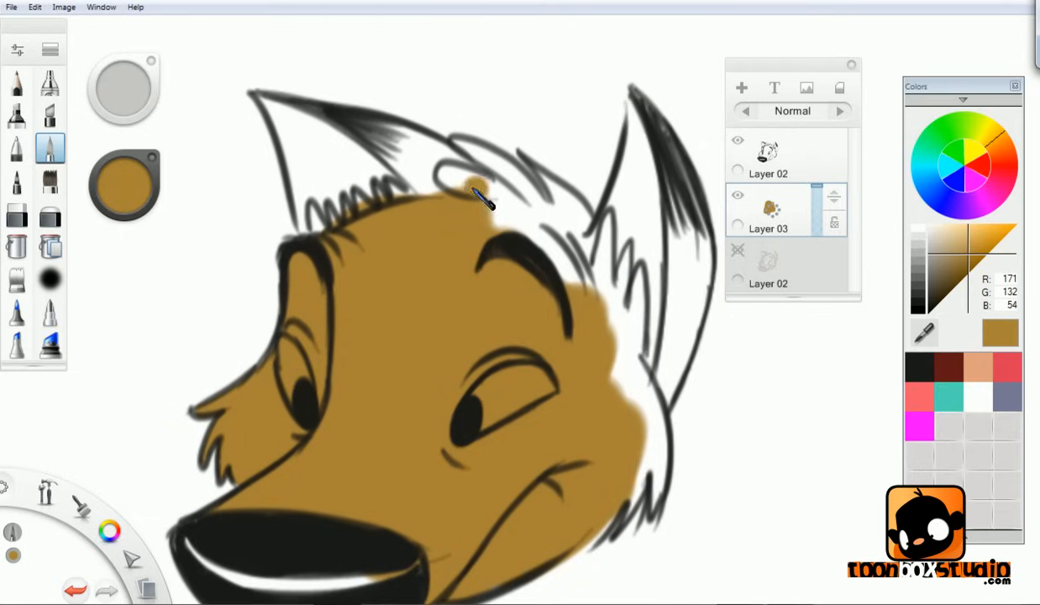
key("b")
left_click_drag(333, 146, 337, 173)
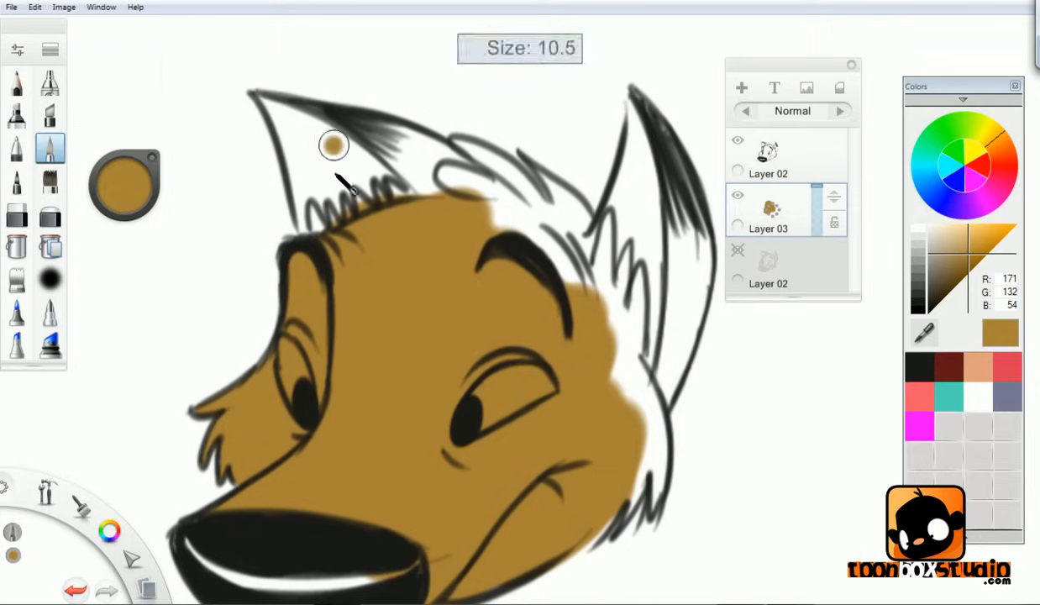
mouse_move(270, 101)
left_mouse_down()
mouse_move(309, 252)
mouse_move(308, 164)
mouse_move(279, 118)
mouse_move(325, 132)
mouse_move(309, 120)
mouse_move(418, 190)
mouse_move(378, 132)
mouse_move(305, 114)
mouse_move(441, 158)
mouse_move(399, 134)
mouse_move(492, 205)
mouse_move(410, 150)
mouse_move(487, 220)
mouse_move(512, 210)
mouse_move(438, 155)
mouse_move(537, 210)
mouse_move(465, 153)
mouse_move(542, 223)
mouse_move(490, 166)
mouse_move(512, 177)
mouse_move(567, 252)
mouse_move(507, 158)
mouse_move(572, 244)
mouse_move(593, 229)
mouse_move(512, 151)
mouse_move(469, 148)
mouse_move(545, 220)
mouse_move(554, 288)
mouse_move(551, 240)
mouse_move(585, 246)
mouse_move(609, 206)
mouse_move(537, 223)
mouse_move(557, 273)
left_mouse_up()
mouse_move(622, 104)
left_mouse_down()
mouse_move(625, 218)
mouse_move(637, 114)
mouse_move(606, 264)
mouse_move(618, 352)
mouse_move(616, 300)
mouse_move(595, 284)
mouse_move(635, 155)
mouse_move(640, 357)
left_mouse_up()
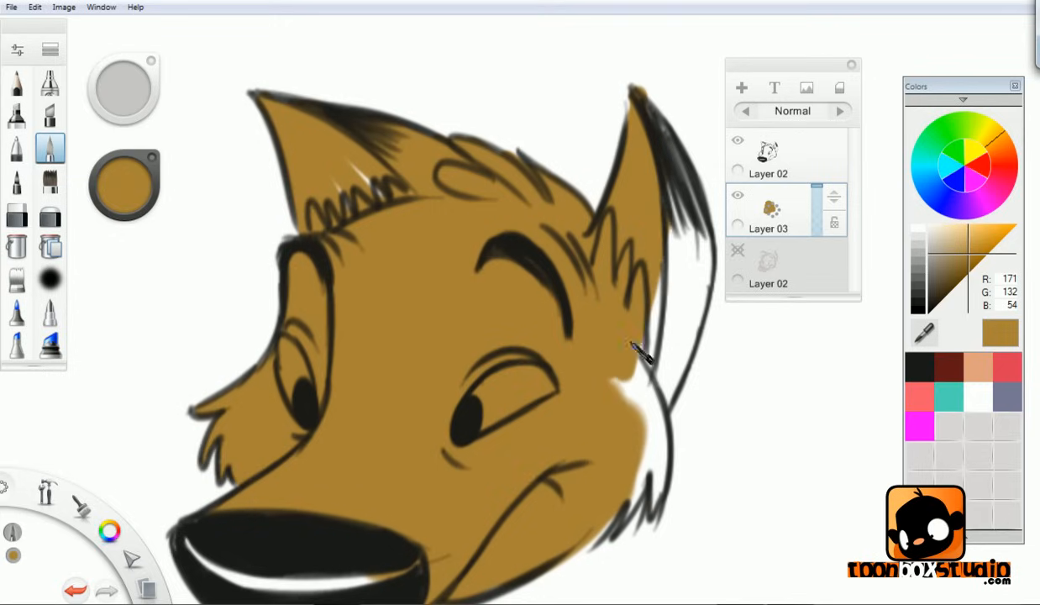
mouse_move(677, 169)
left_mouse_down()
mouse_move(695, 281)
mouse_move(661, 134)
mouse_move(689, 305)
mouse_move(667, 264)
mouse_move(665, 274)
mouse_move(685, 261)
mouse_move(678, 339)
mouse_move(658, 393)
mouse_move(698, 269)
mouse_move(700, 315)
left_mouse_up()
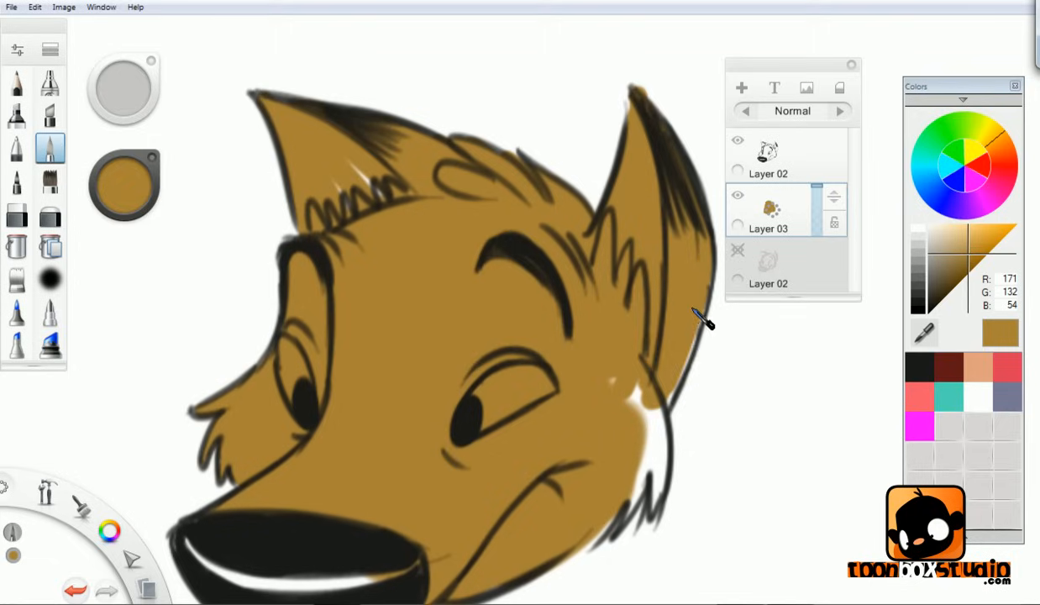
mouse_move(668, 382)
left_mouse_down()
mouse_move(608, 430)
mouse_move(641, 413)
mouse_move(636, 470)
mouse_move(644, 424)
mouse_move(641, 460)
mouse_move(654, 433)
mouse_move(669, 435)
mouse_move(655, 494)
mouse_move(643, 437)
mouse_move(630, 497)
mouse_move(660, 406)
left_mouse_up()
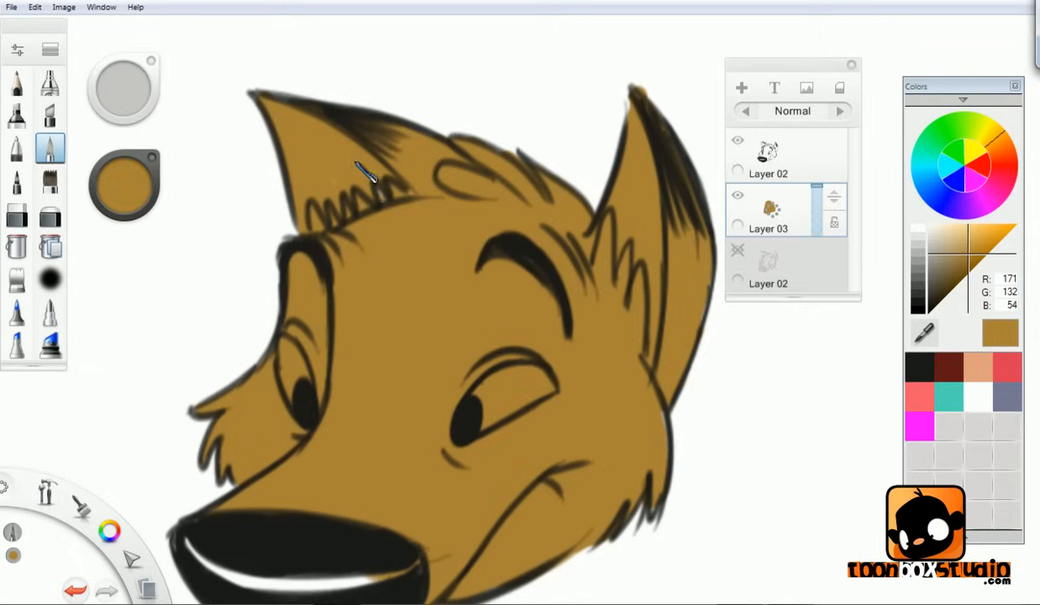
key("ctrl+0")
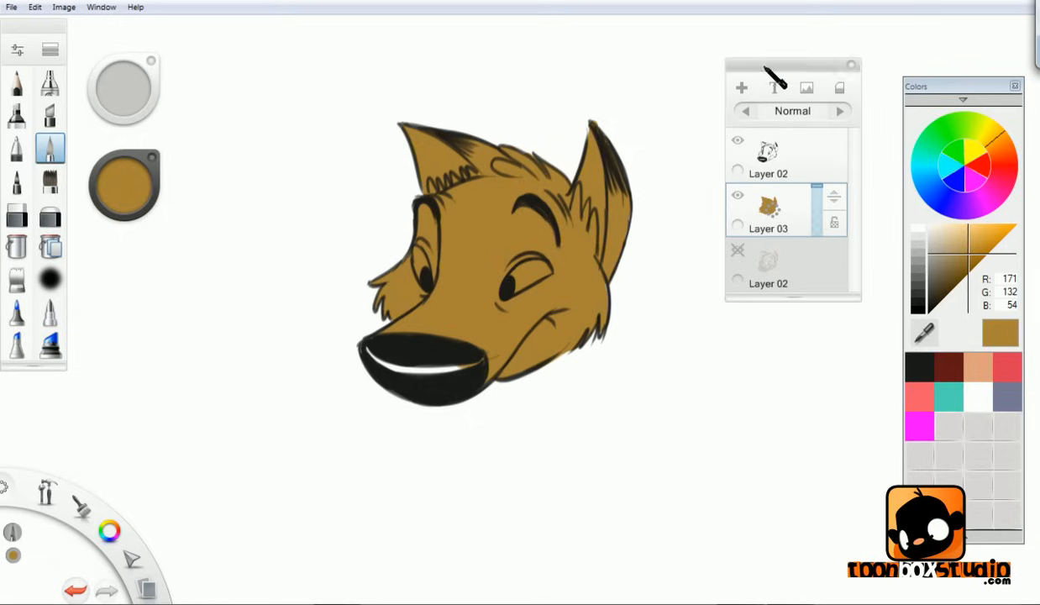
- Add a new layer above the brown layer, and erase the stray brown inside the nose highlight on the brown layer
left_click(742, 87)
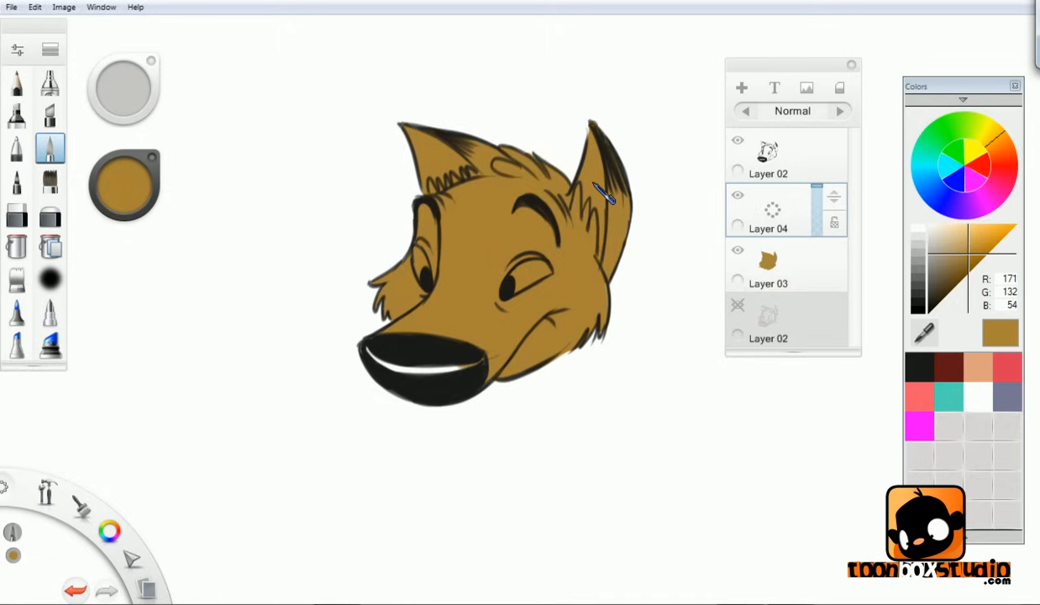
left_click(768, 257)
left_click(18, 217)
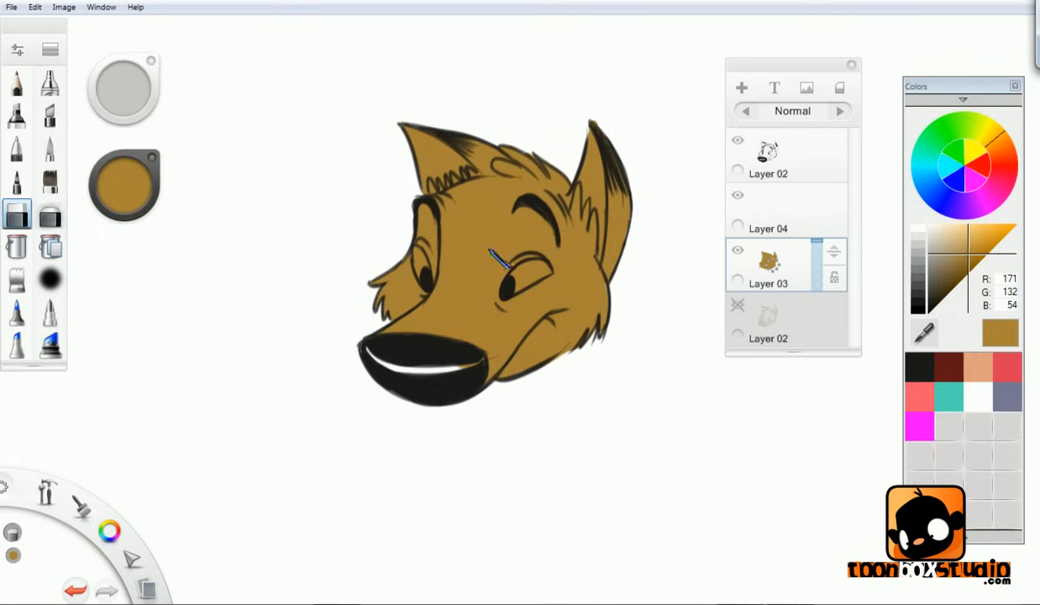
mouse_move(467, 356)
left_mouse_down()
mouse_move(438, 411)
mouse_move(416, 409)
left_mouse_up()
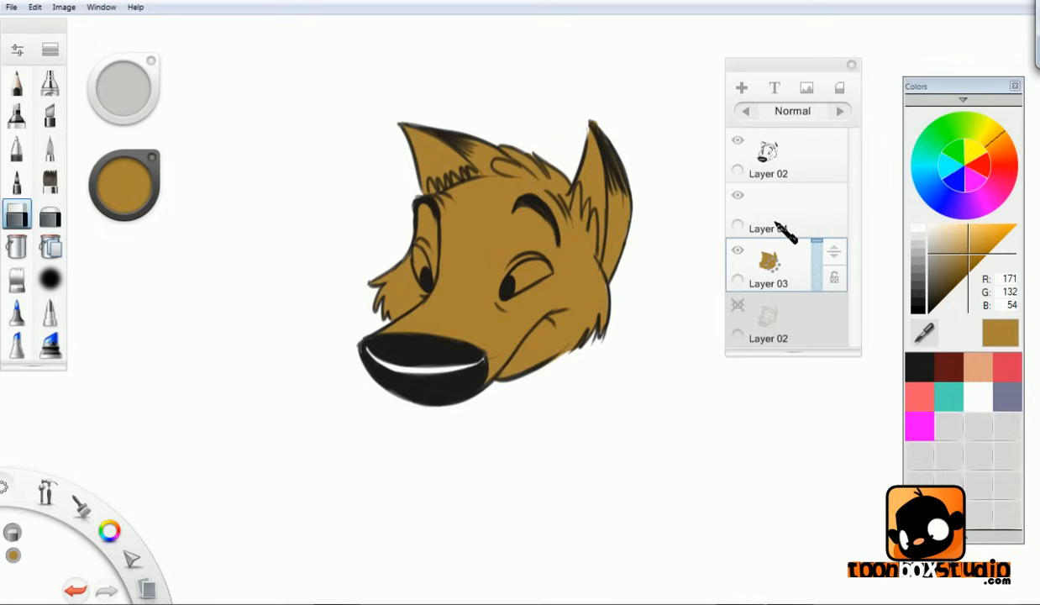
- Make the empty new layer active and set the Paintbrush colour to pale yellow, RGB 240, 232, 135
left_click(793, 198)
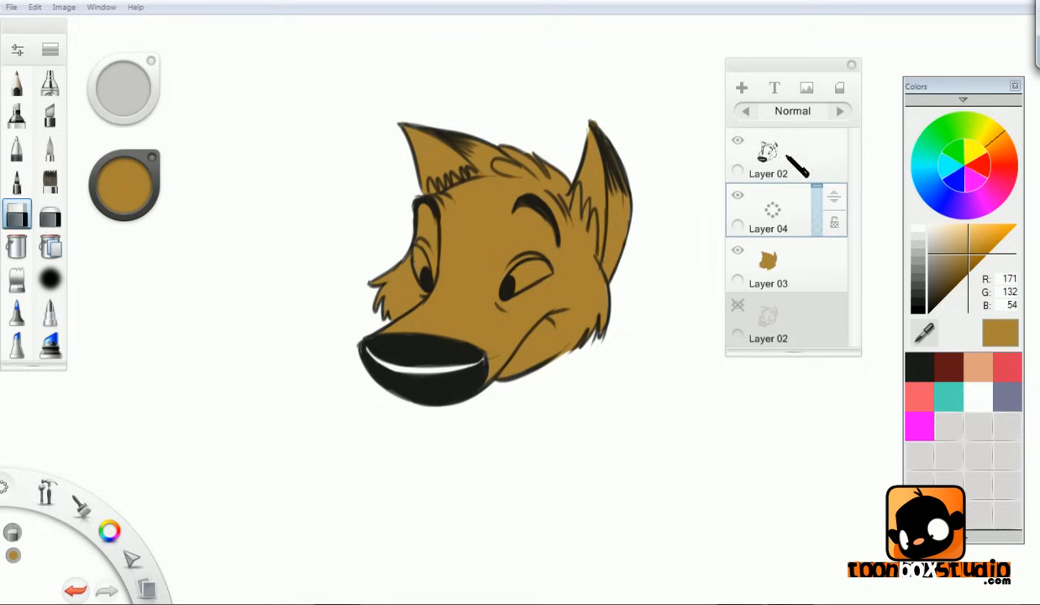
left_click(52, 144)
left_click(127, 179)
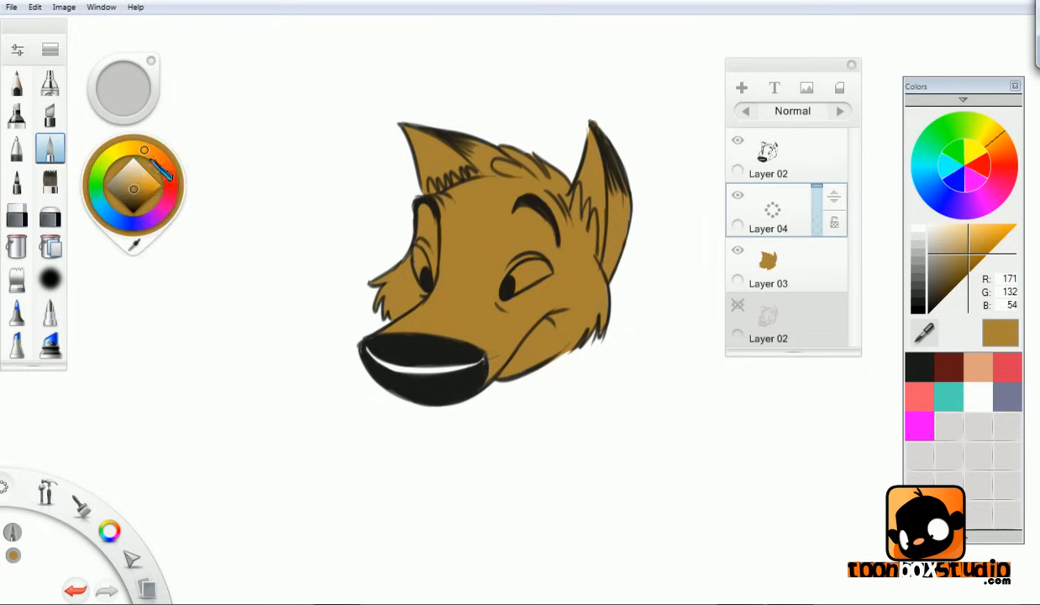
left_click(131, 177)
left_click_drag(134, 145, 124, 143)
left_click_drag(152, 206, 141, 168)
- Paint the whites of both eyes pale yellow on the new layer, undoing a misplaced stroke
key("space")
left_click_drag(518, 281, 595, 177)
mouse_move(509, 259)
left_mouse_down()
mouse_move(482, 304)
mouse_move(499, 301)
mouse_move(531, 268)
mouse_move(492, 303)
mouse_move(548, 294)
mouse_move(522, 269)
mouse_move(562, 272)
left_mouse_up()
key("ctrl+z")
mouse_move(336, 232)
left_mouse_down()
mouse_move(328, 245)
mouse_move(345, 298)
left_mouse_up()
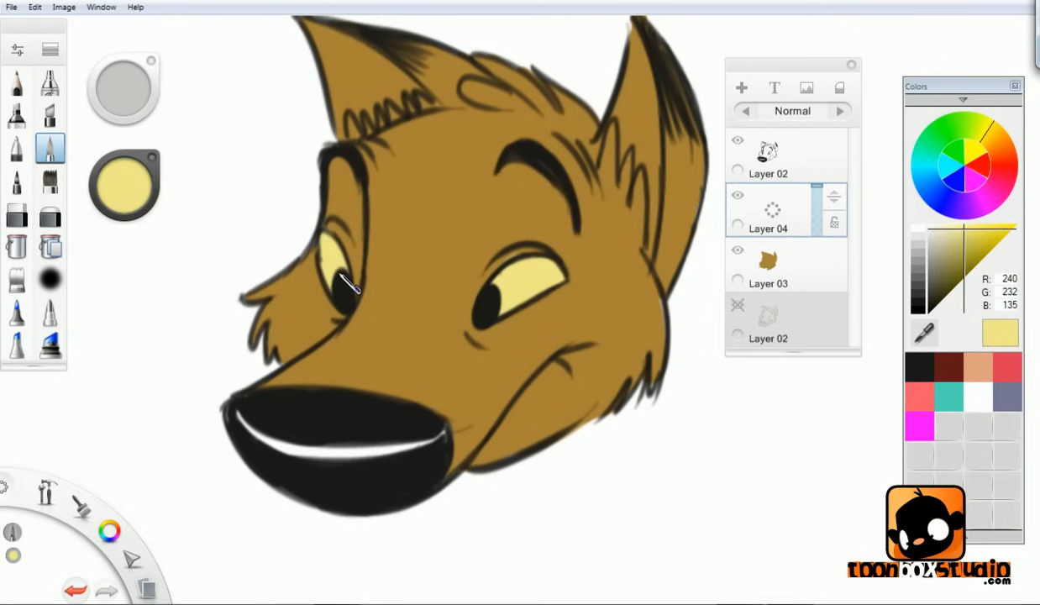
- Paint the inside of both ears pale yellow and erase the excess along the fur tufts
key("space")
left_click_drag(426, 134, 439, 211)
mouse_move(318, 100)
left_mouse_down()
mouse_move(357, 205)
mouse_move(374, 180)
mouse_move(339, 115)
mouse_move(387, 156)
mouse_move(344, 111)
mouse_move(357, 128)
left_mouse_up()
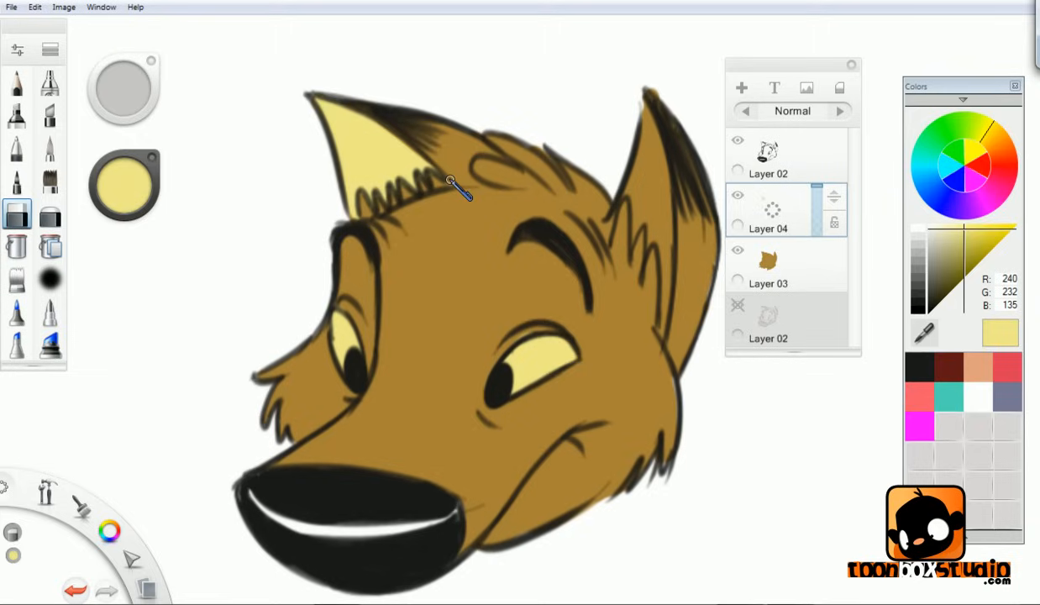
left_click(50, 148)
mouse_move(657, 128)
left_mouse_down()
mouse_move(663, 284)
mouse_move(662, 202)
mouse_move(654, 319)
mouse_move(664, 289)
left_mouse_up()
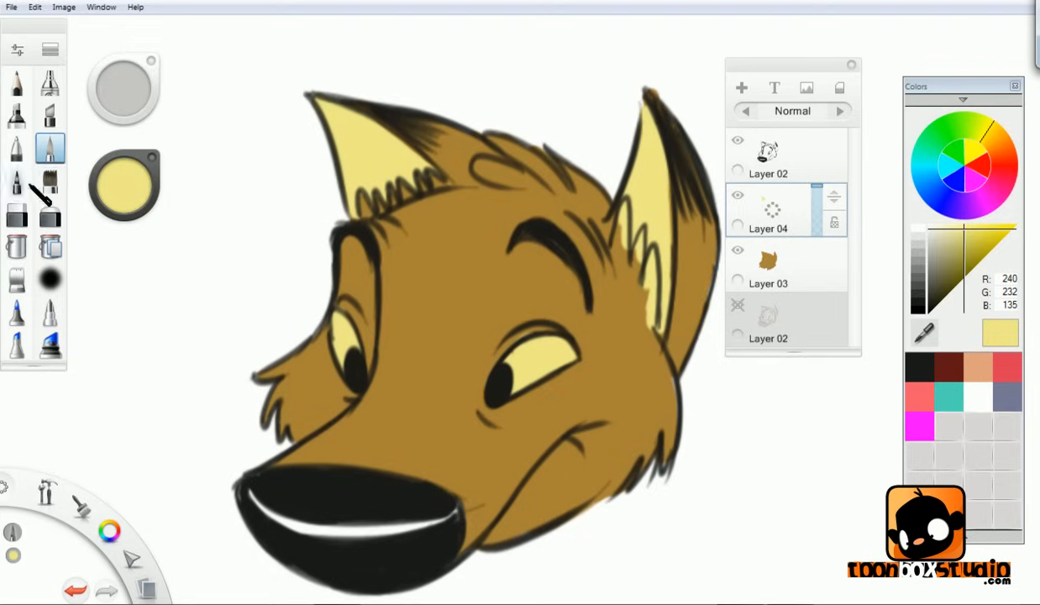
left_click(17, 215)
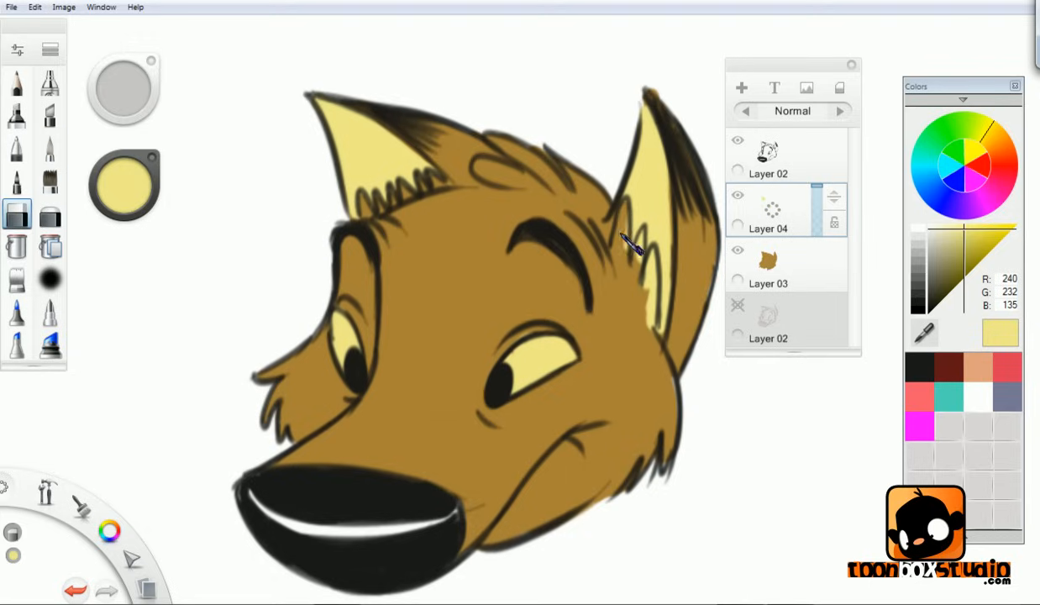
mouse_move(626, 244)
left_mouse_down()
mouse_move(643, 278)
mouse_move(652, 250)
mouse_move(655, 263)
mouse_move(651, 328)
left_mouse_up()
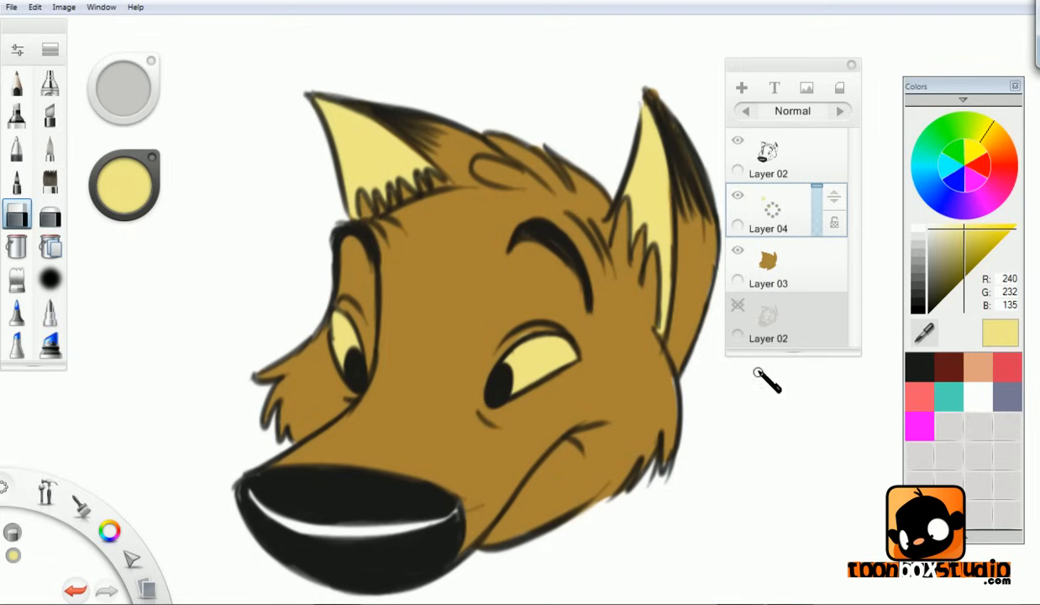
- Return to the brown layer, sample the fur brown, RGB 170, 131, 54, and select the Paintbrush without changing its properties
left_click(821, 263)
left_click(128, 206)
left_click(137, 256)
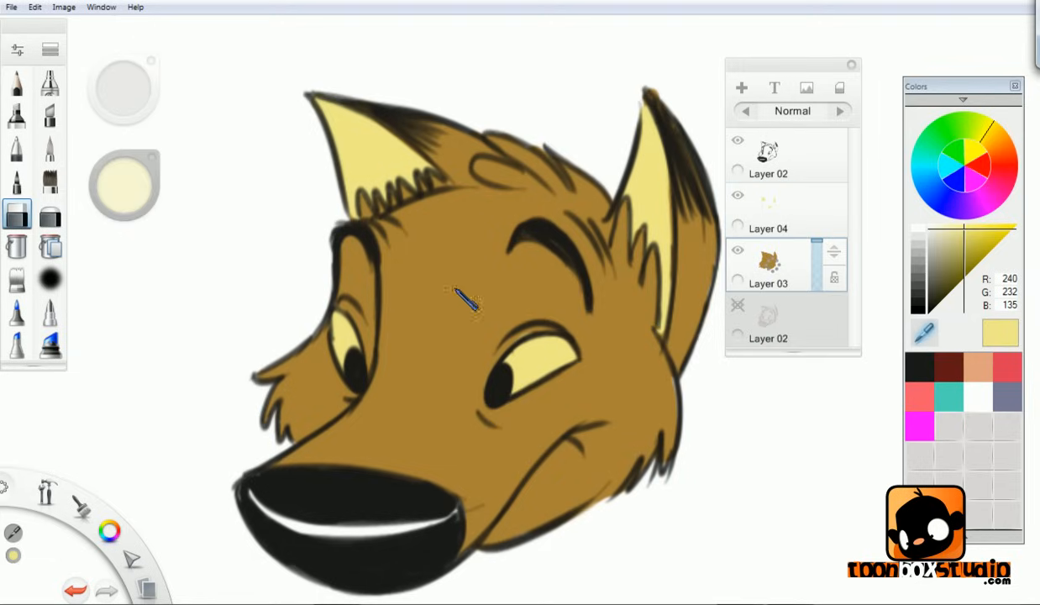
left_click(307, 268)
double_click(51, 149)
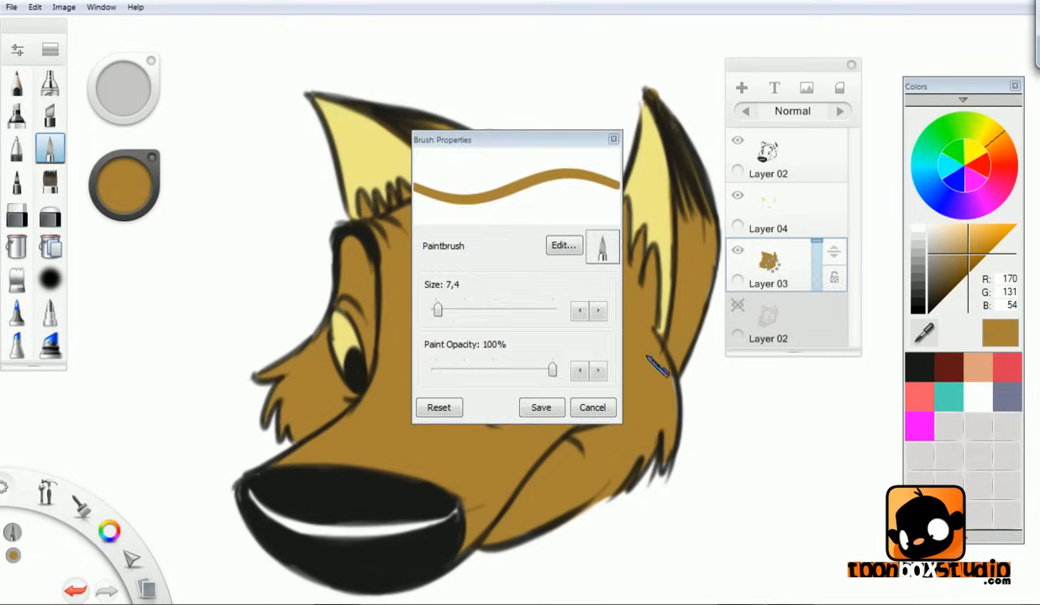
left_click(614, 139)
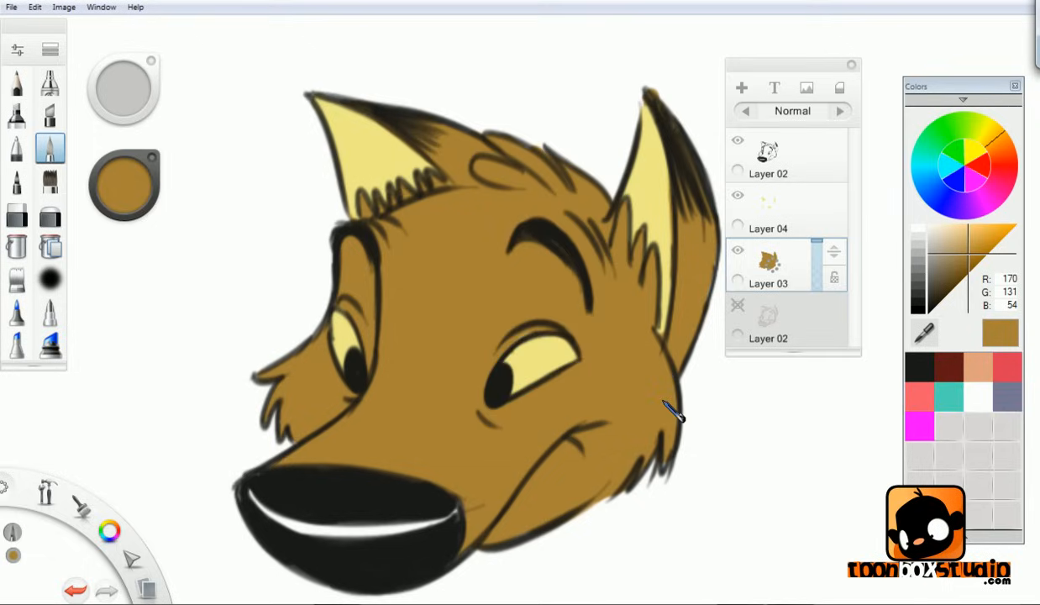
- Lock the transparency of the brown layer
key("ctrl+0")
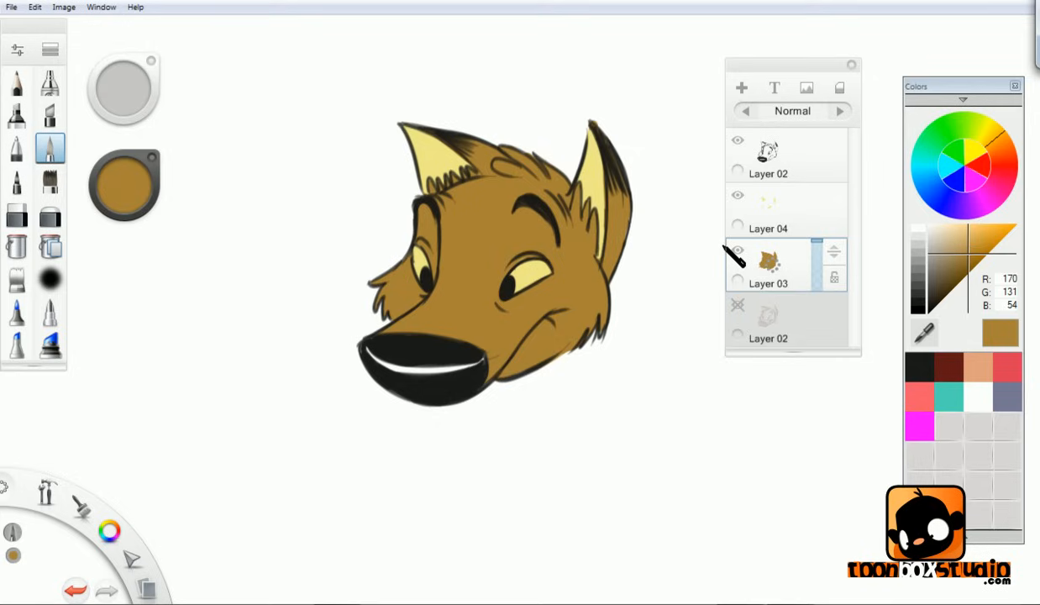
left_click(21, 82)
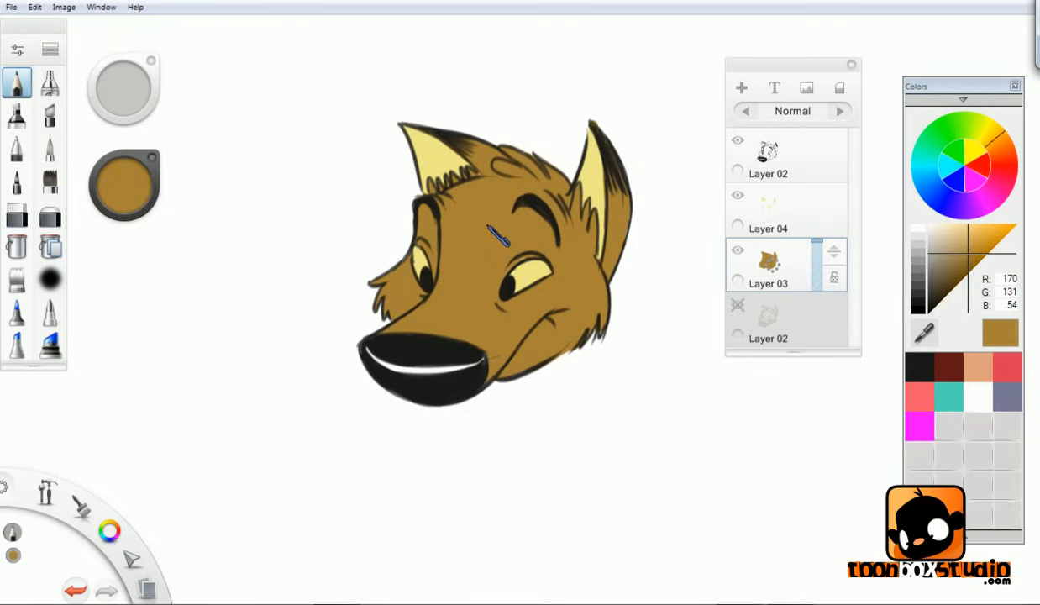
left_click(834, 278)
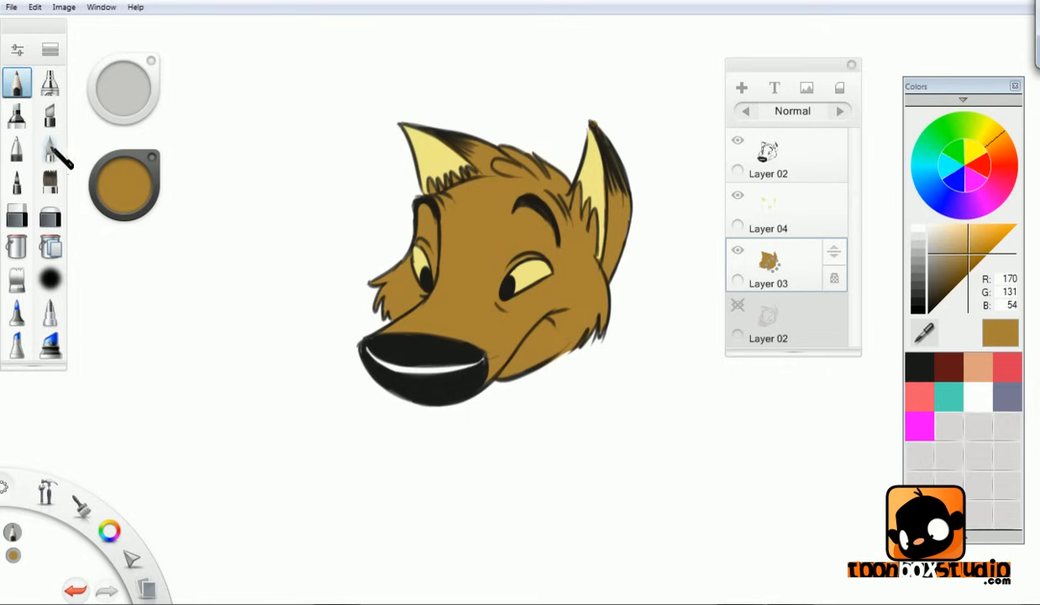
- Set the colour to light blue, RGB 107, 180, 238, and enlarge the Paintbrush for broad strokes
left_click(126, 184)
left_click(128, 228)
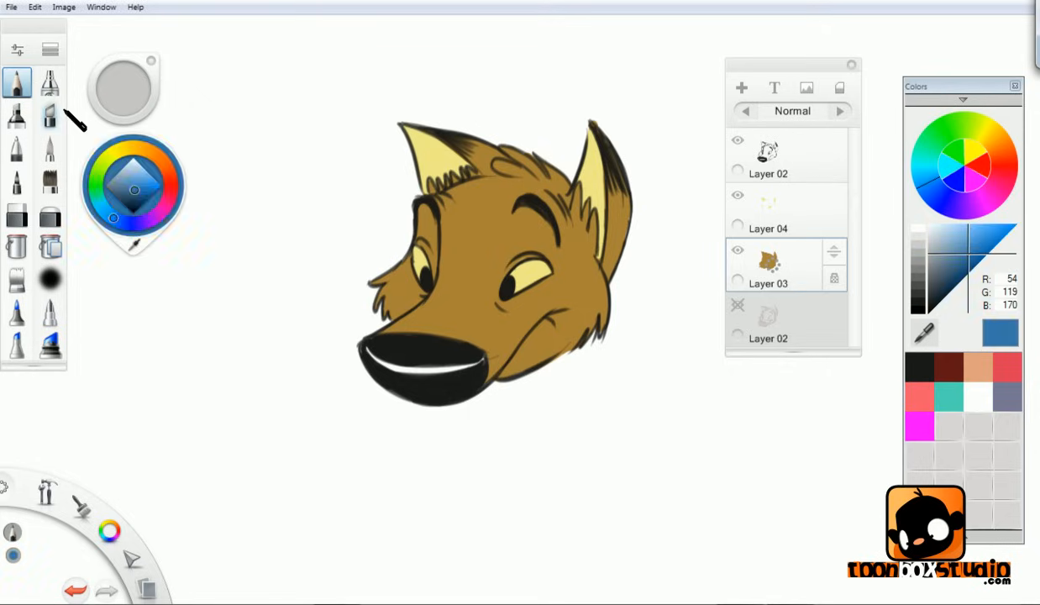
left_click(126, 193)
left_click(136, 172)
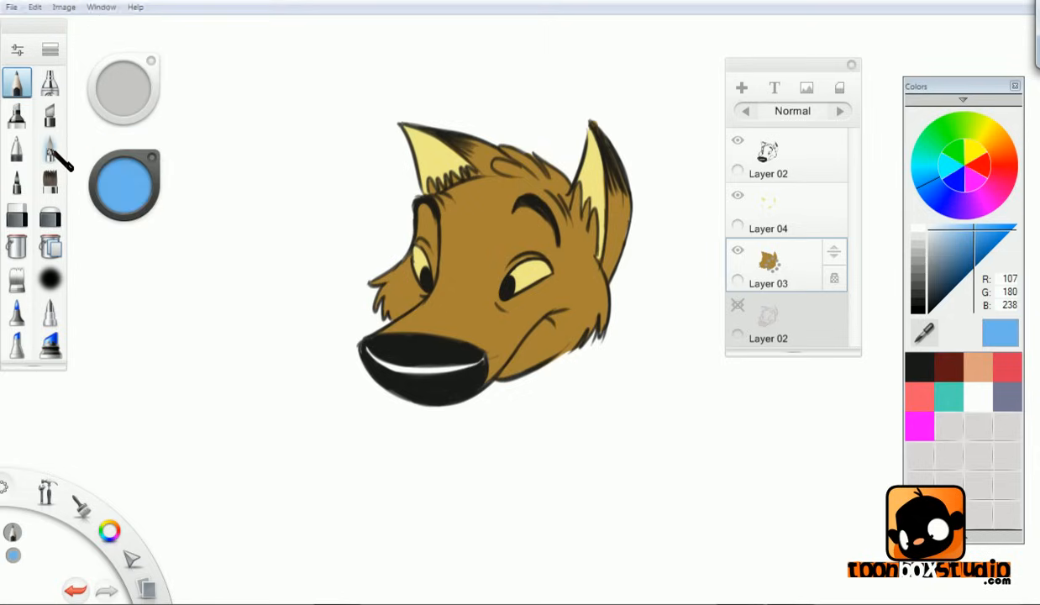
left_click(52, 152)
key("b")
left_click_drag(545, 82, 669, 62)
left_click(684, 129)
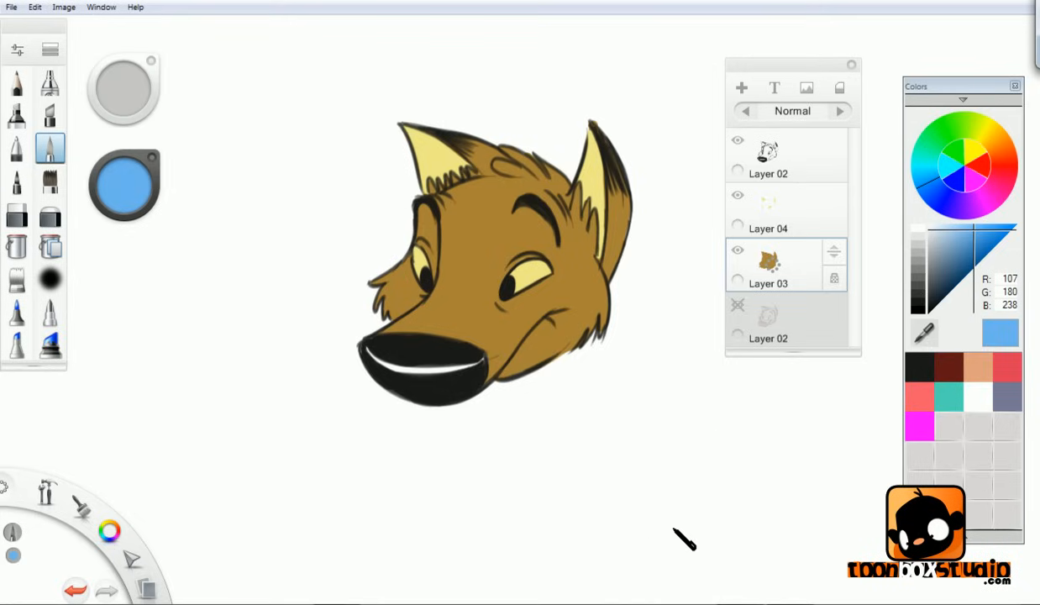
- Try recolouring the whole head light blue with broad strokes on the transparency-locked layer, and undo the strokes
mouse_move(600, 322)
left_mouse_down()
mouse_move(573, 342)
mouse_move(322, 100)
left_mouse_up()
mouse_move(416, 106)
left_mouse_down()
mouse_move(447, 121)
mouse_move(490, 187)
mouse_move(557, 141)
mouse_move(596, 247)
left_mouse_up()
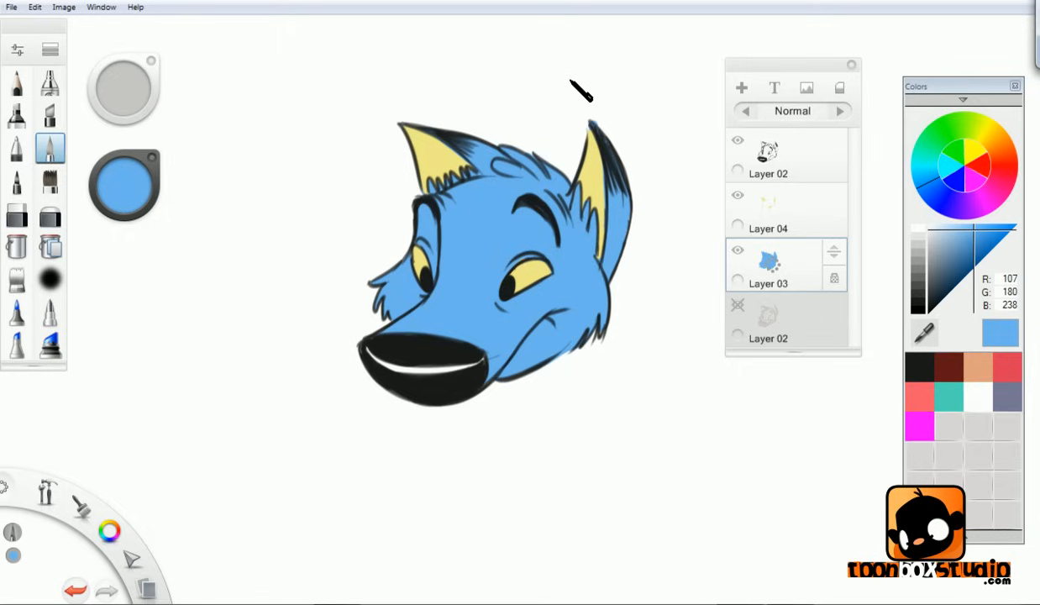
key("ctrl+z")
key("ctrl+z")
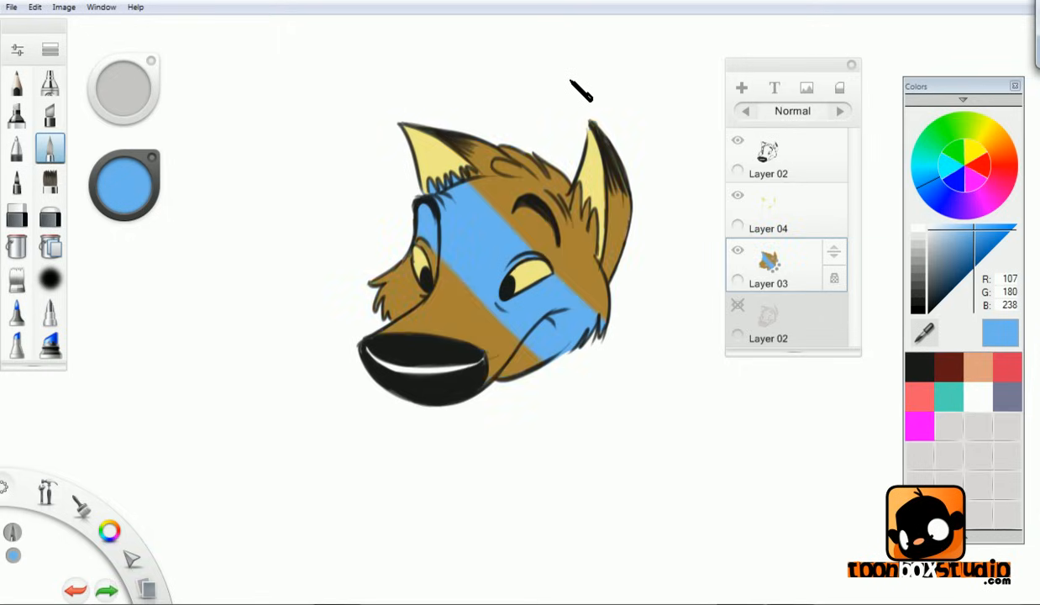
key("ctrl+z")
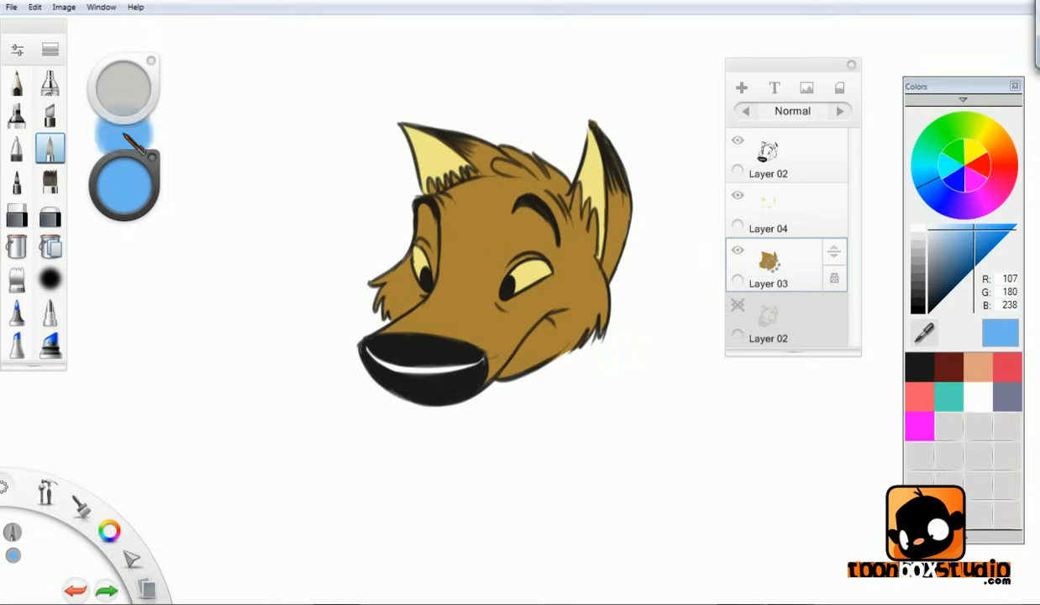
- Sample the fur brown, darken it to RGB 93, 72, 30, and choose the Airbrush with a larger size
left_click_drag(136, 192, 512, 245)
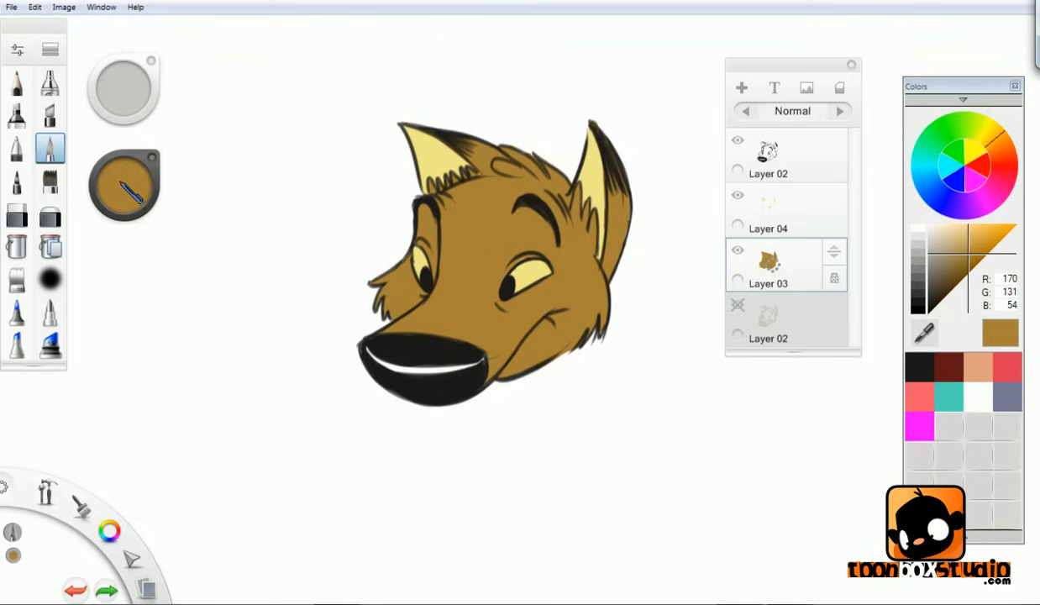
left_click_drag(128, 180, 139, 223)
left_click(49, 82)
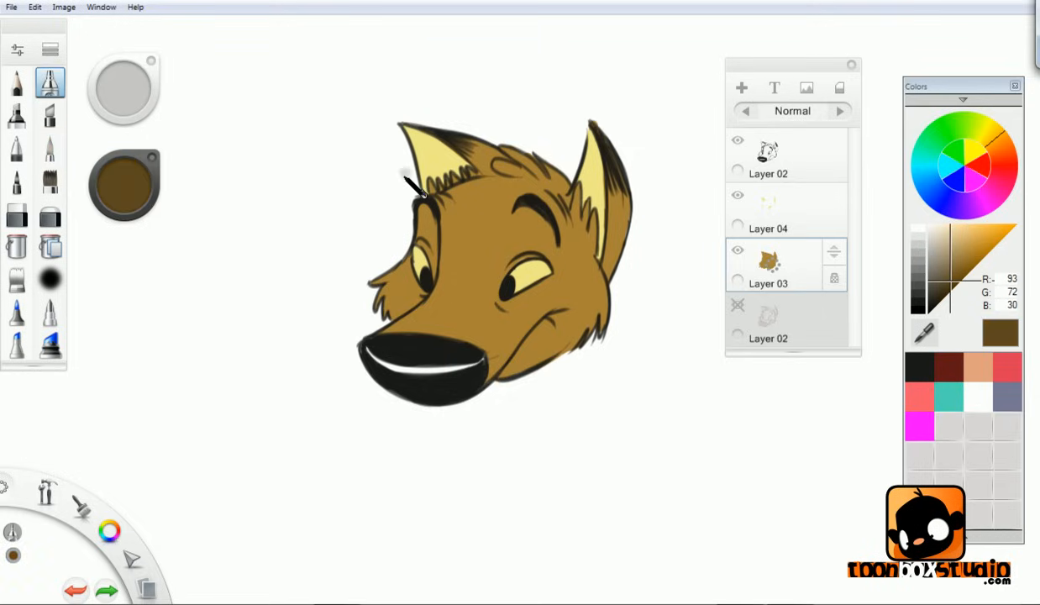
key("b")
mouse_move(468, 289)
left_mouse_down()
mouse_move(619, 242)
mouse_move(570, 257)
left_mouse_up()
- Airbrush soft dark brown shadows on the left cheek, the muzzle beside the nose and the fur behind the left ear
mouse_move(369, 288)
left_mouse_down()
mouse_move(414, 215)
mouse_move(385, 311)
mouse_move(412, 284)
left_mouse_up()
left_click_drag(420, 323, 417, 306)
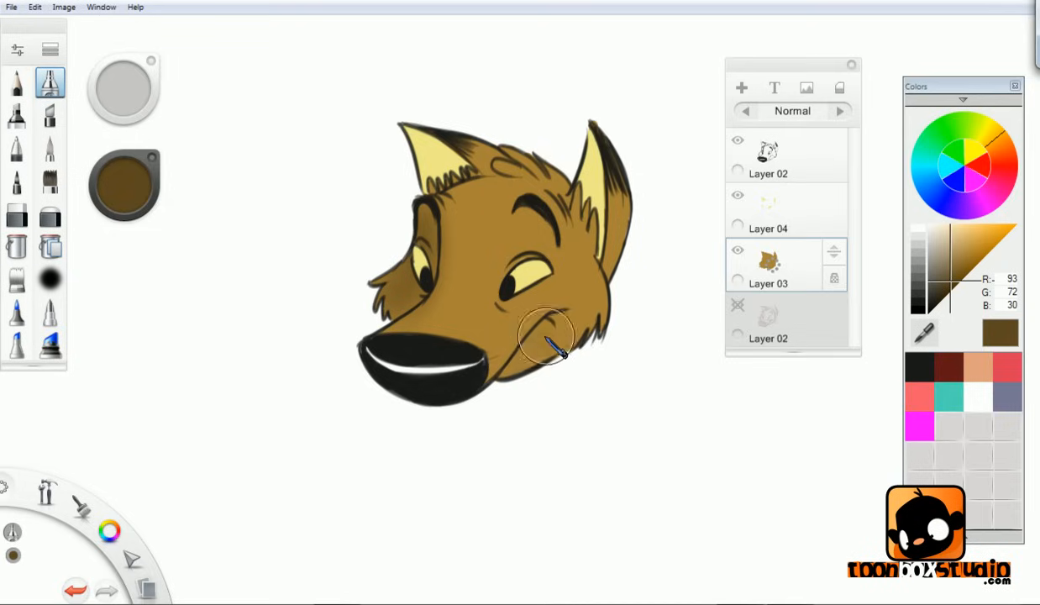
mouse_move(454, 129)
left_mouse_down()
mouse_move(446, 148)
mouse_move(485, 146)
mouse_move(512, 118)
left_mouse_up()
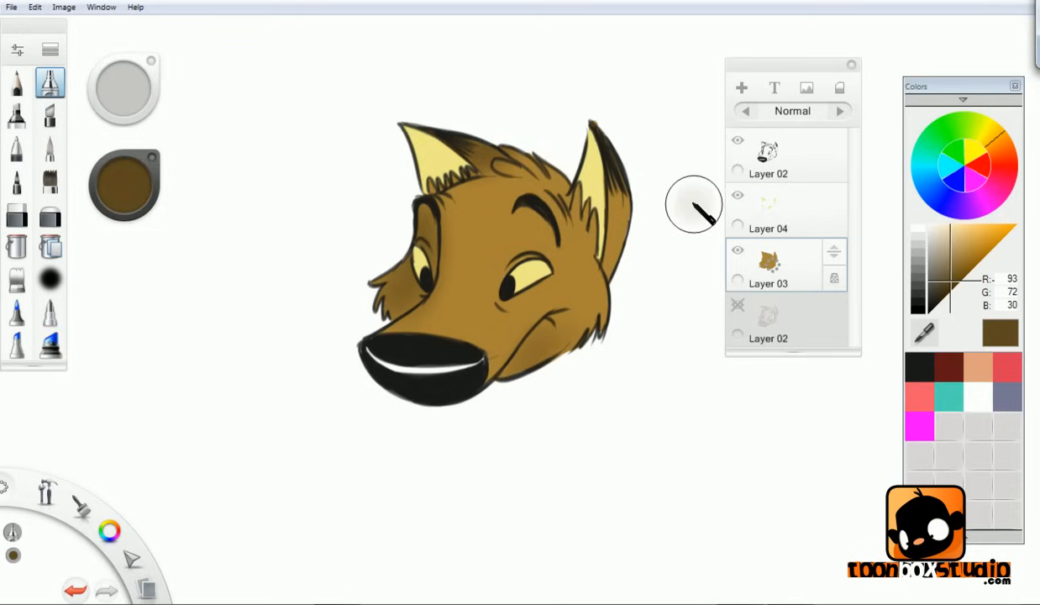
- Lighten the colour to tan, RGB 211, 179, 115, and airbrush highlights on the right ear, brow, cheek and muzzle bridge
left_click_drag(128, 186, 139, 133)
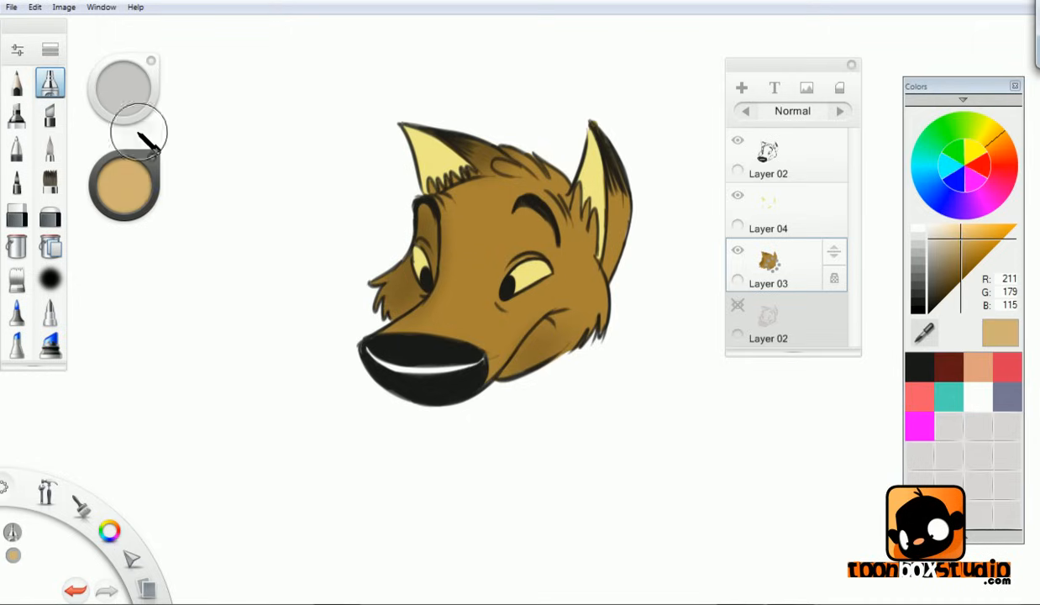
mouse_move(617, 194)
left_mouse_down()
mouse_move(606, 289)
mouse_move(614, 268)
left_mouse_up()
left_click_drag(567, 215, 562, 244)
mouse_move(561, 311)
left_mouse_down()
mouse_move(550, 330)
mouse_move(533, 304)
left_mouse_up()
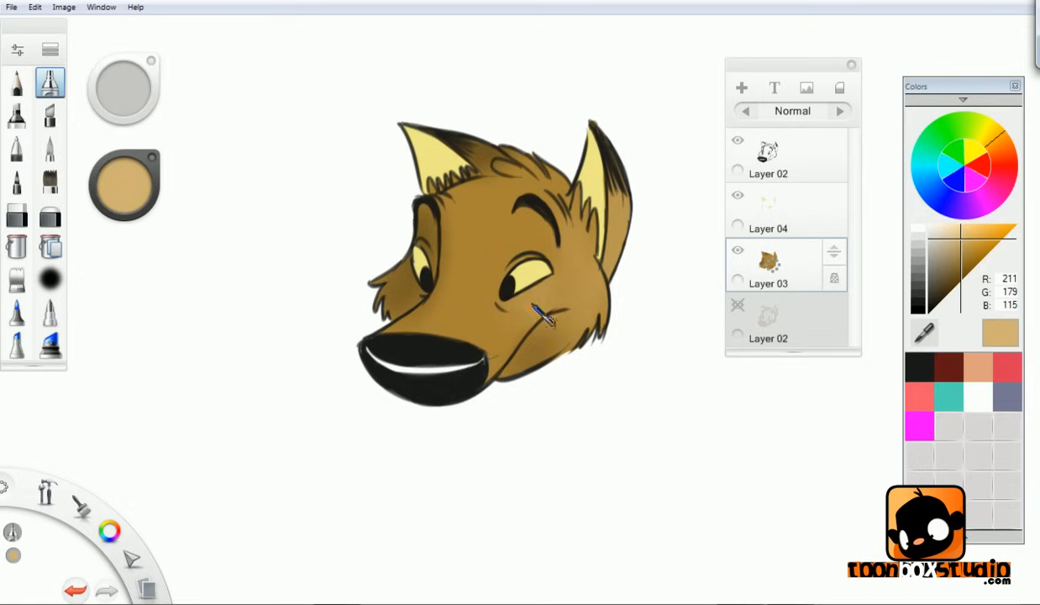
mouse_move(452, 318)
left_mouse_down()
mouse_move(479, 330)
mouse_move(429, 319)
mouse_move(488, 297)
mouse_move(439, 280)
mouse_move(465, 252)
left_mouse_up()
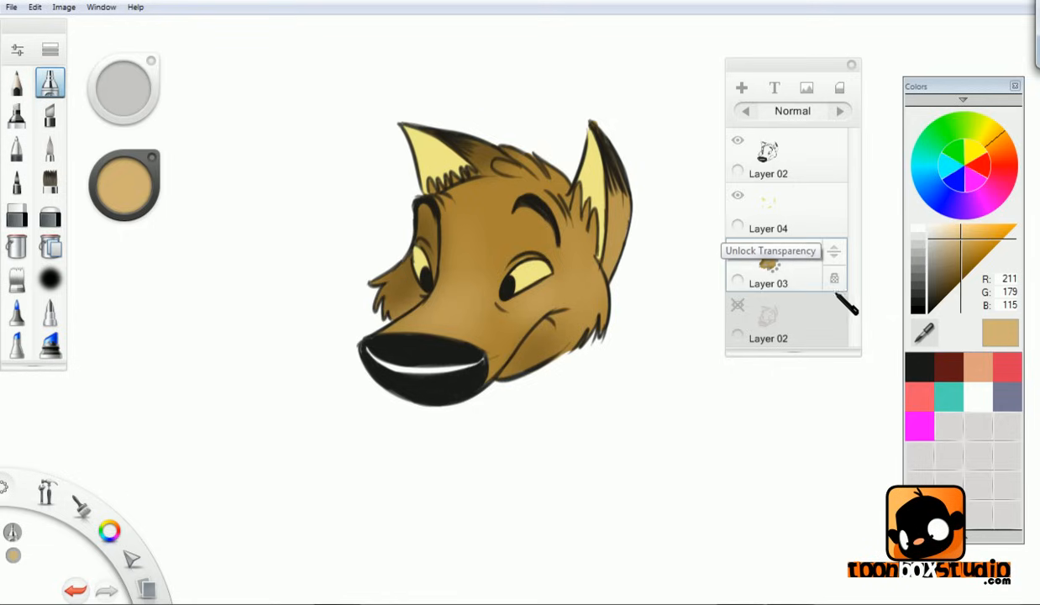
- Try erasing fur on the forehead of the transparency-locked brown layer, and dismiss the warning
left_click(17, 218)
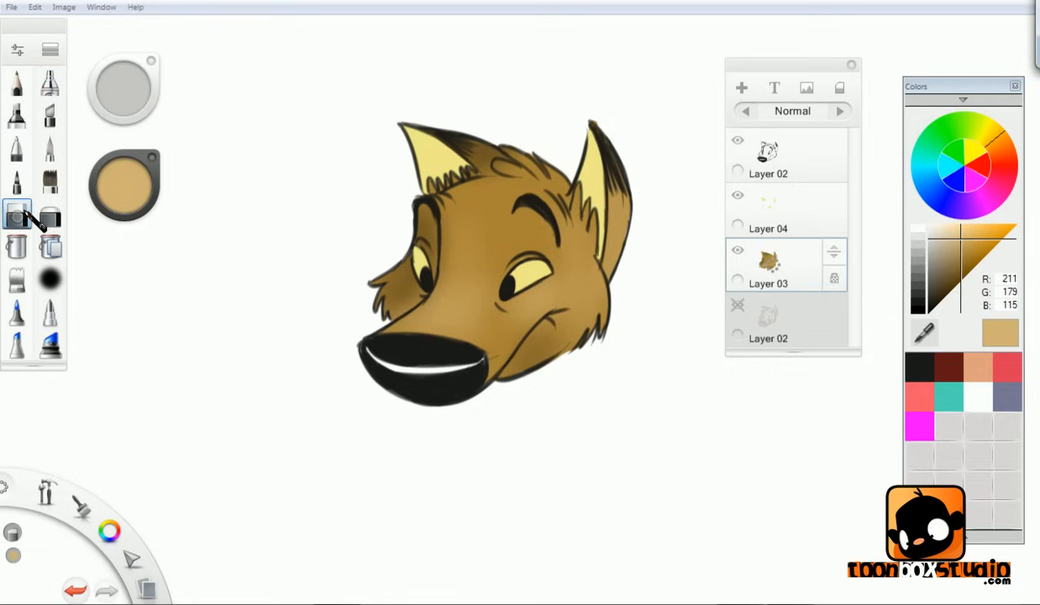
left_click(477, 244)
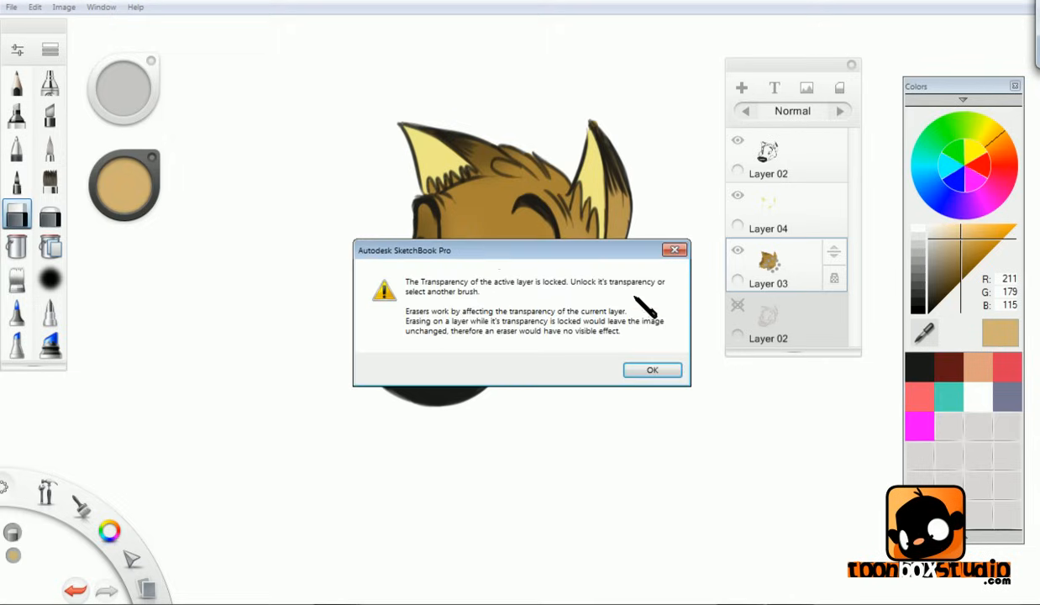
left_click(651, 370)
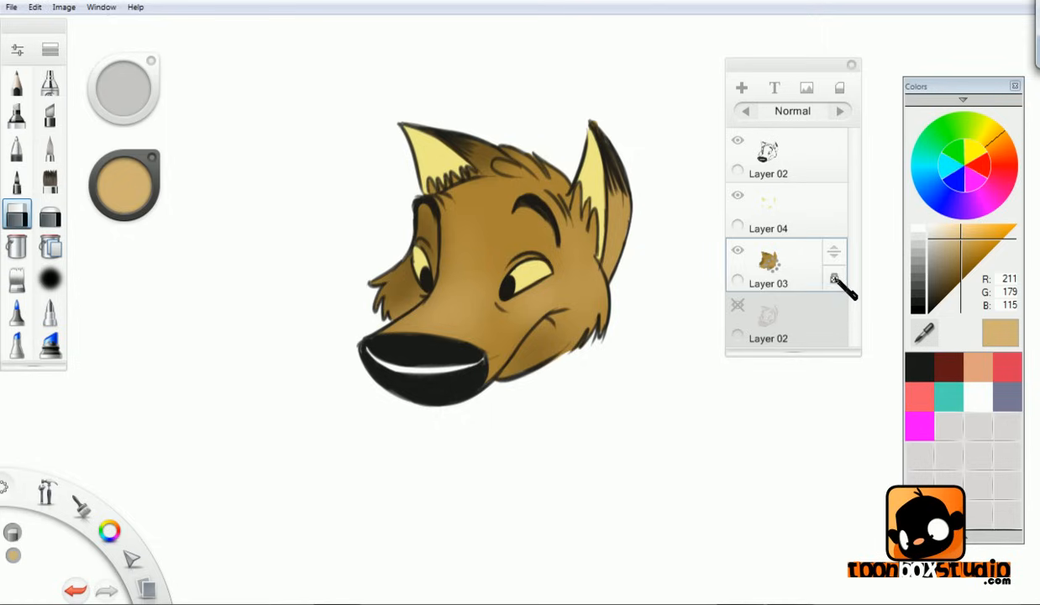
- Unlock the brown layer's transparency, test an eraser stroke across the forehead, and undo the stroke
mouse_move(828, 250)
left_mouse_down()
mouse_move(827, 267)
mouse_move(829, 234)
left_mouse_up()
mouse_move(473, 217)
left_mouse_down()
mouse_move(486, 254)
mouse_move(499, 252)
left_mouse_up()
key("ctrl+z")
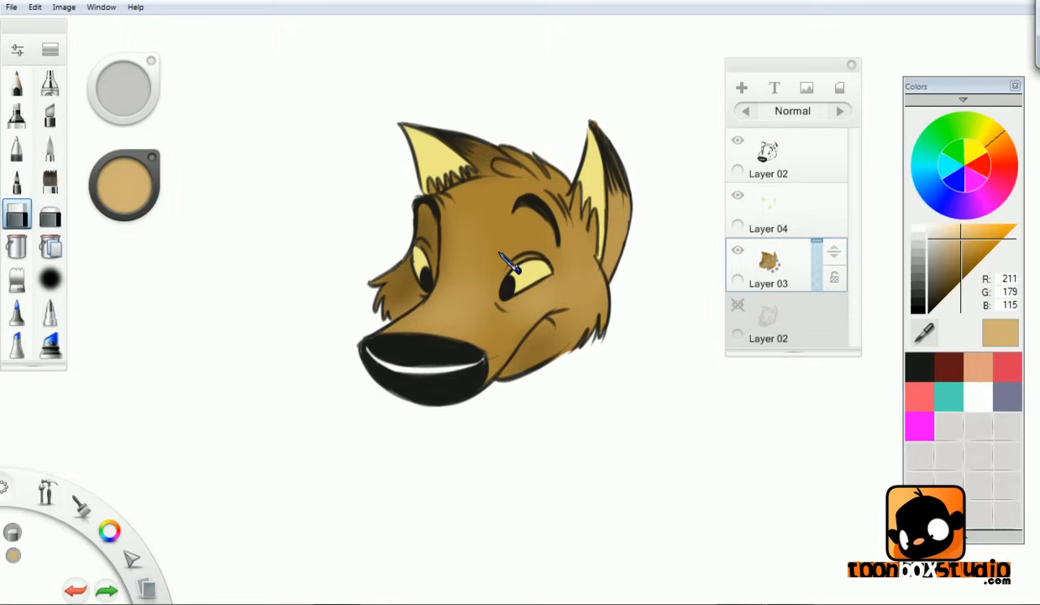
- Lock the line-art layer's transparency and recolour its lines dark brown, RGB 95, 73, 30, using broad paintbrush strokes
left_click(809, 164)
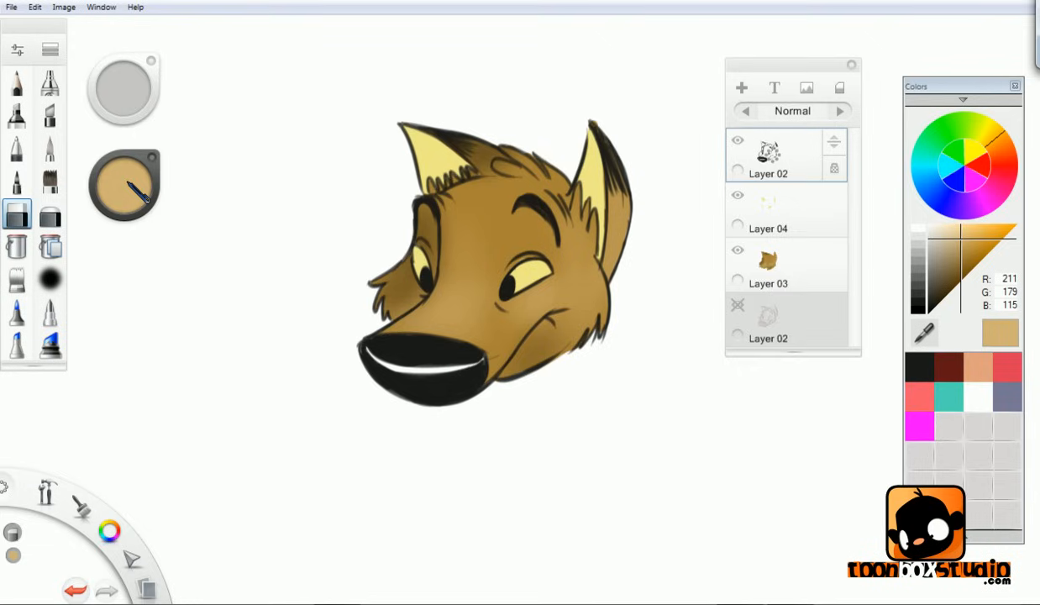
left_click_drag(143, 209, 148, 247)
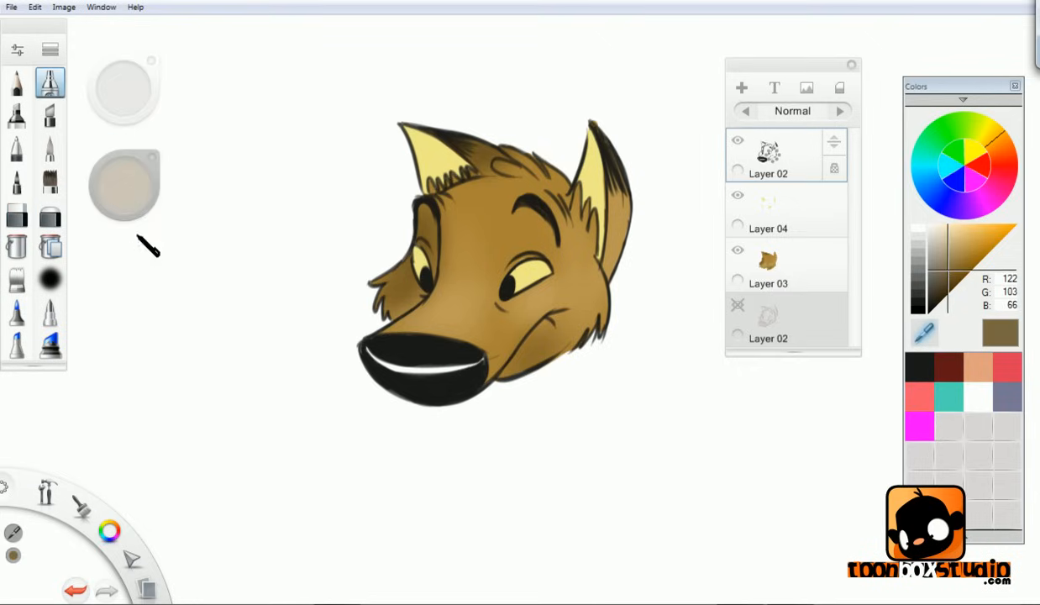
left_click(486, 218)
mouse_move(126, 181)
left_mouse_down()
mouse_move(127, 272)
mouse_move(117, 184)
left_mouse_up()
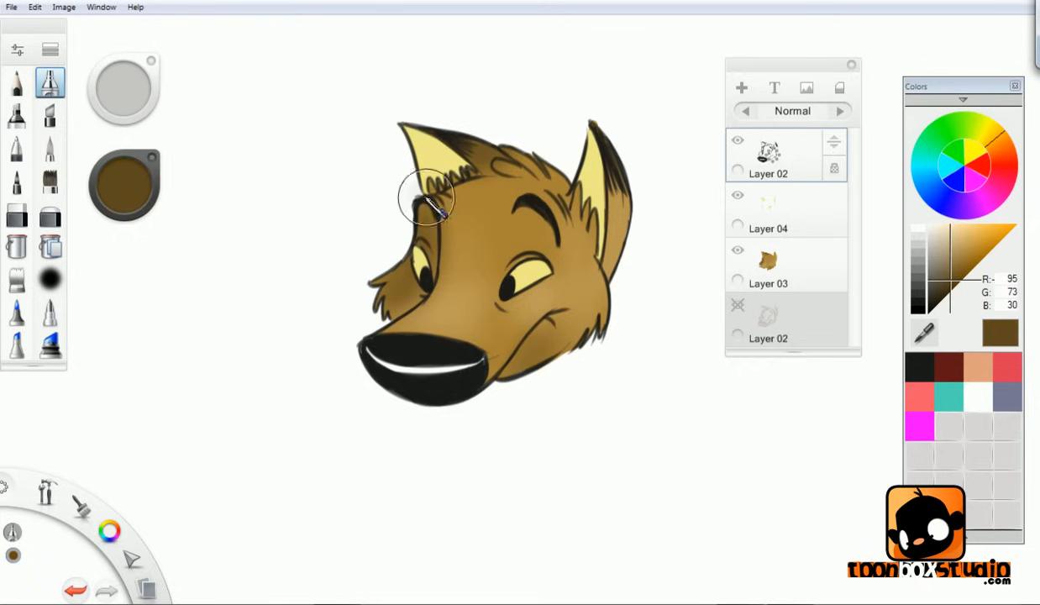
left_click(50, 148)
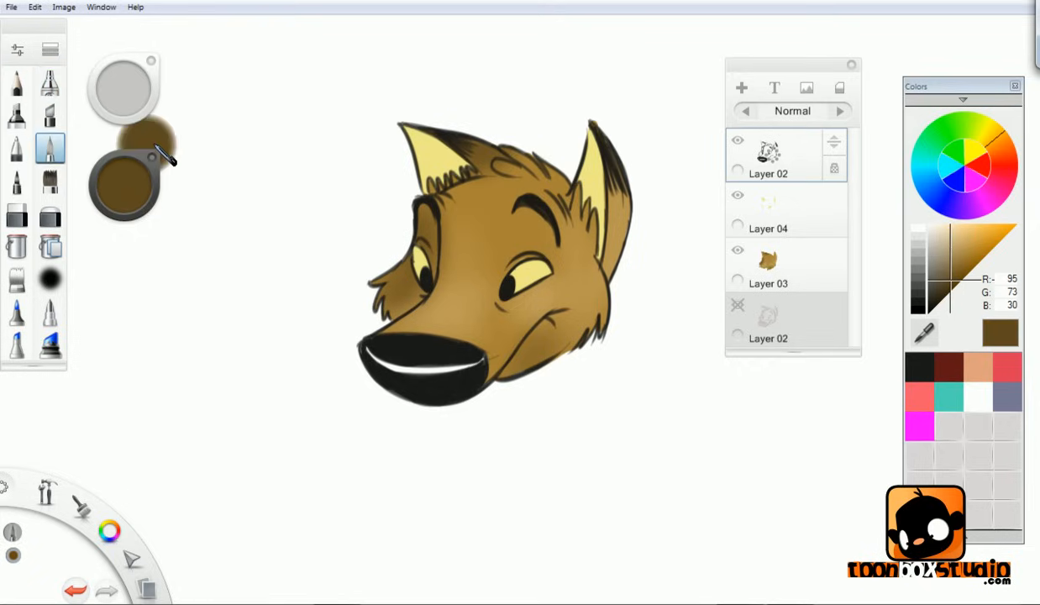
mouse_move(386, 268)
left_mouse_down()
mouse_move(407, 389)
mouse_move(551, 176)
mouse_move(621, 122)
mouse_move(556, 230)
mouse_move(640, 124)
mouse_move(592, 351)
left_mouse_up()
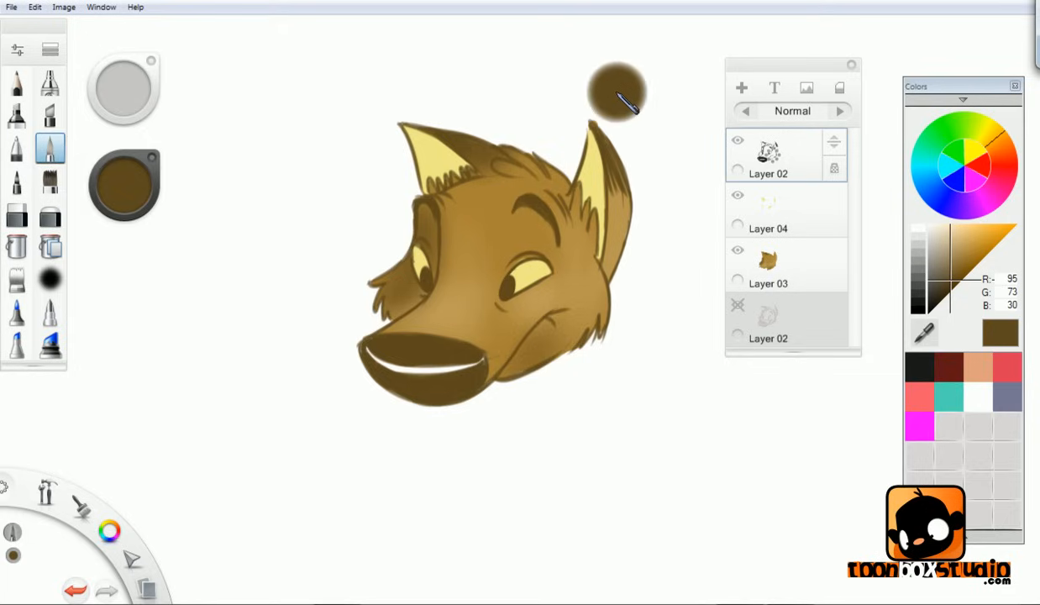
- Darken the colour to near-black, RGB 5, 4, 2, and repaint the nose and both pupils, using a smaller brush for the pupils
left_click_drag(135, 185, 128, 274)
mouse_move(365, 340)
left_mouse_down()
mouse_move(399, 358)
mouse_move(412, 394)
mouse_move(447, 365)
mouse_move(460, 371)
mouse_move(399, 418)
left_mouse_up()
key("b")
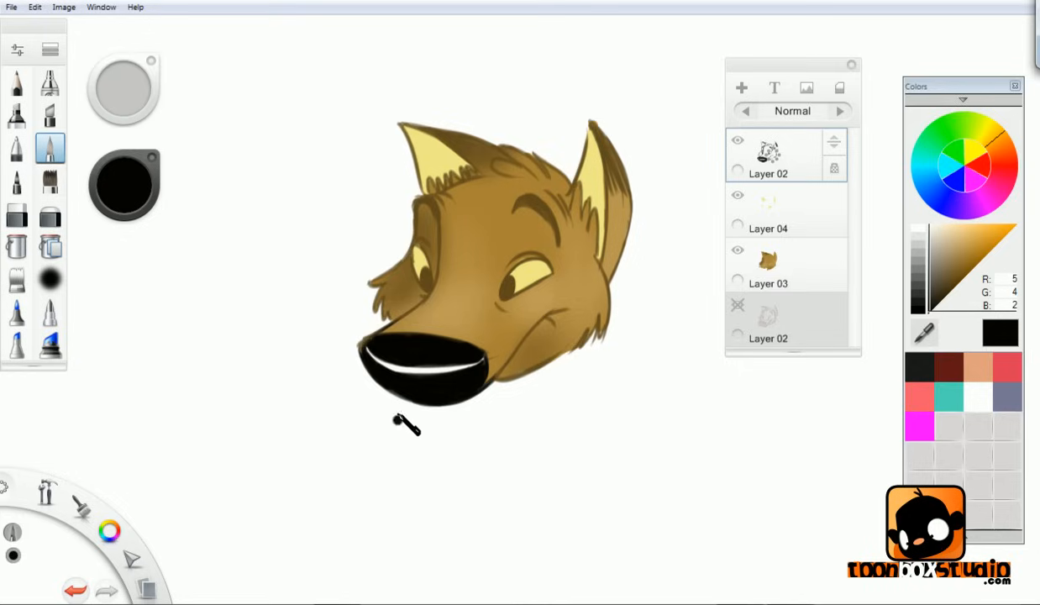
left_click_drag(504, 291, 508, 284)
key("ctrl+z")
left_click_drag(506, 292, 505, 286)
left_click(523, 243)
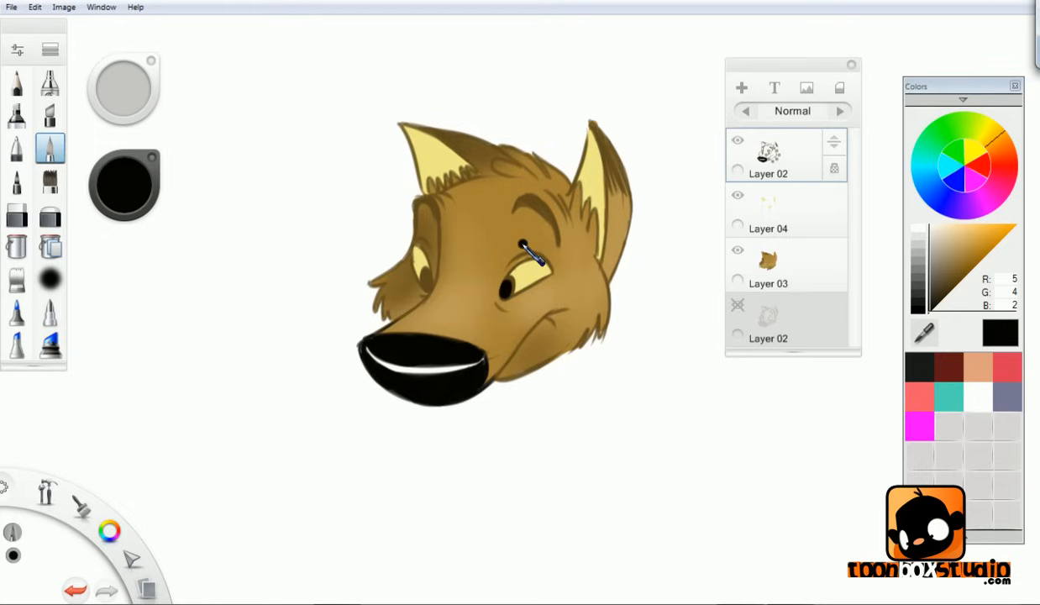
left_click(427, 280)
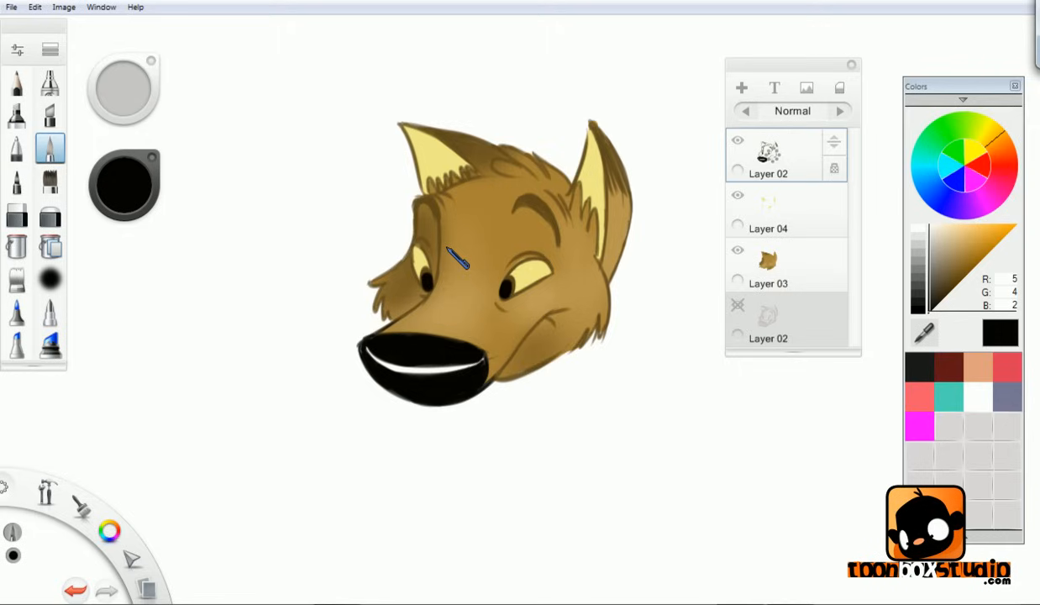
- Repaint the tips of both ears and both eyebrows in near-black on the line-art layer
mouse_move(401, 124)
left_mouse_down()
mouse_move(421, 128)
mouse_move(408, 138)
mouse_move(456, 135)
left_mouse_up()
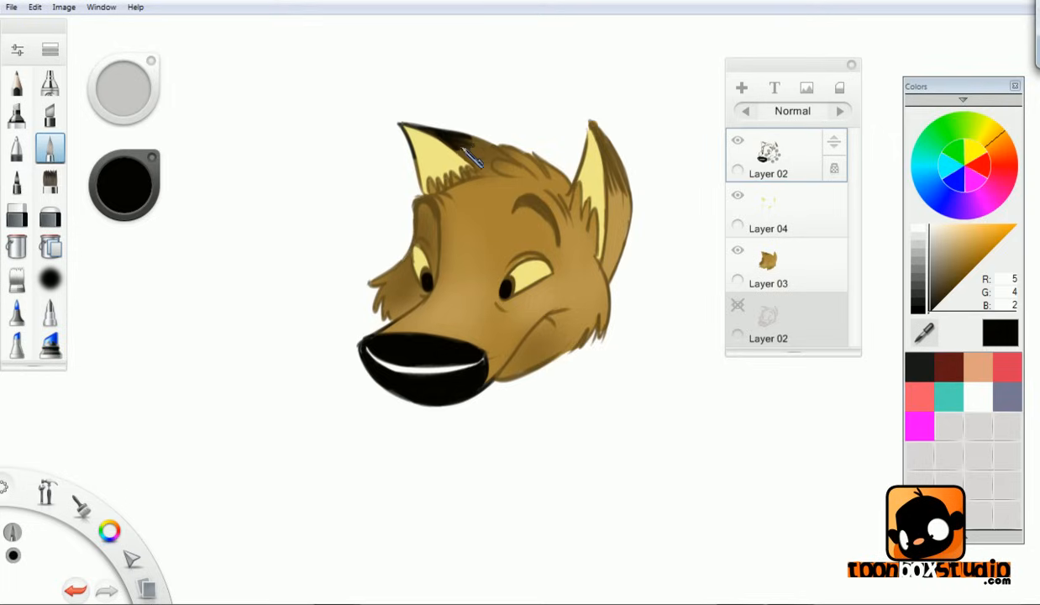
left_click_drag(457, 142, 481, 141)
mouse_move(591, 123)
left_mouse_down()
mouse_move(586, 156)
mouse_move(606, 153)
mouse_move(604, 198)
mouse_move(596, 145)
mouse_move(614, 181)
mouse_move(634, 151)
left_mouse_up()
mouse_move(511, 200)
left_mouse_down()
mouse_move(531, 202)
mouse_move(554, 240)
mouse_move(546, 202)
left_mouse_up()
mouse_move(419, 200)
left_mouse_down()
mouse_move(431, 214)
mouse_move(415, 201)
mouse_move(417, 221)
mouse_move(430, 204)
left_mouse_up()
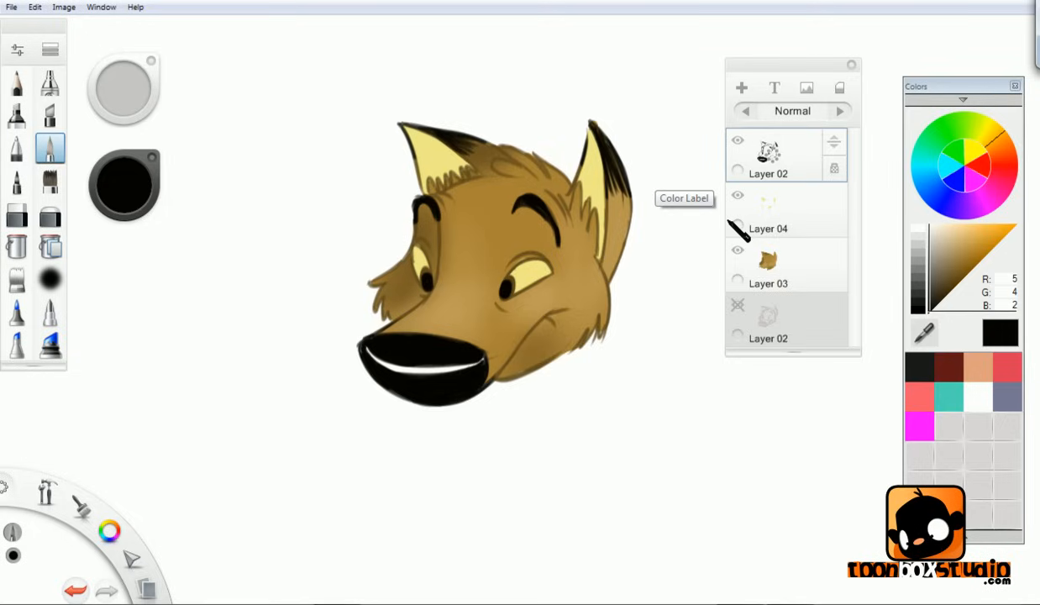
- Choose the Pencil with white, RGB 255, 255, 255, and add highlights to both eyes on Layer 04
left_click(17, 83)
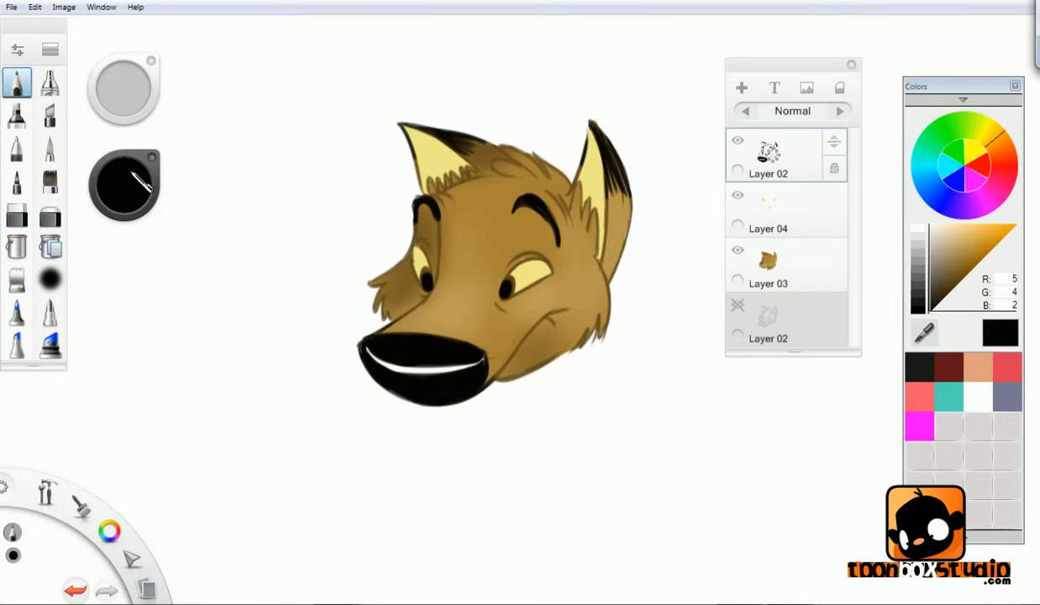
left_click(123, 177)
left_click_drag(135, 210, 137, 148)
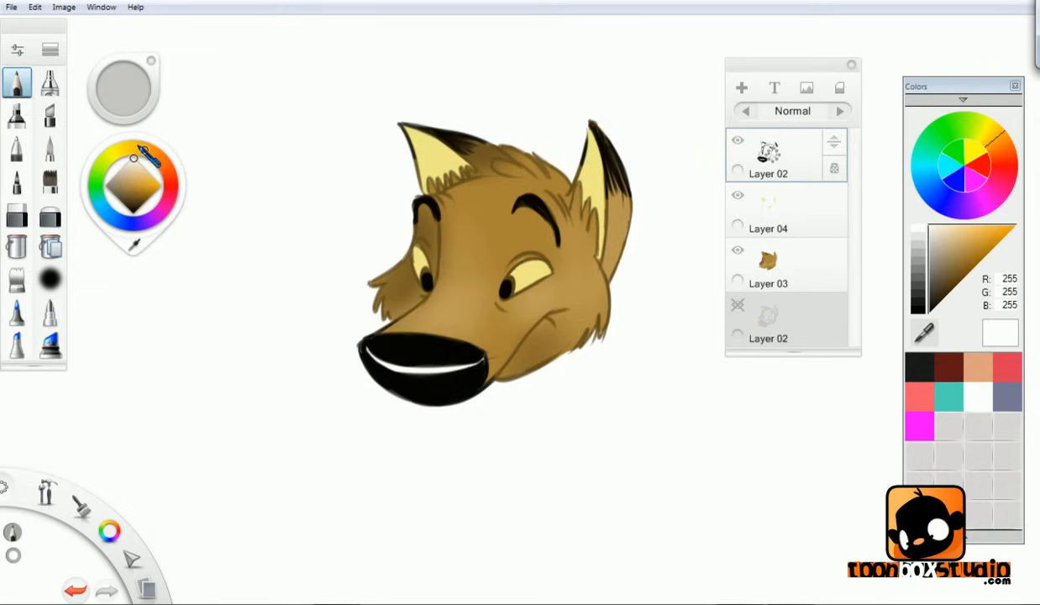
left_click(789, 212)
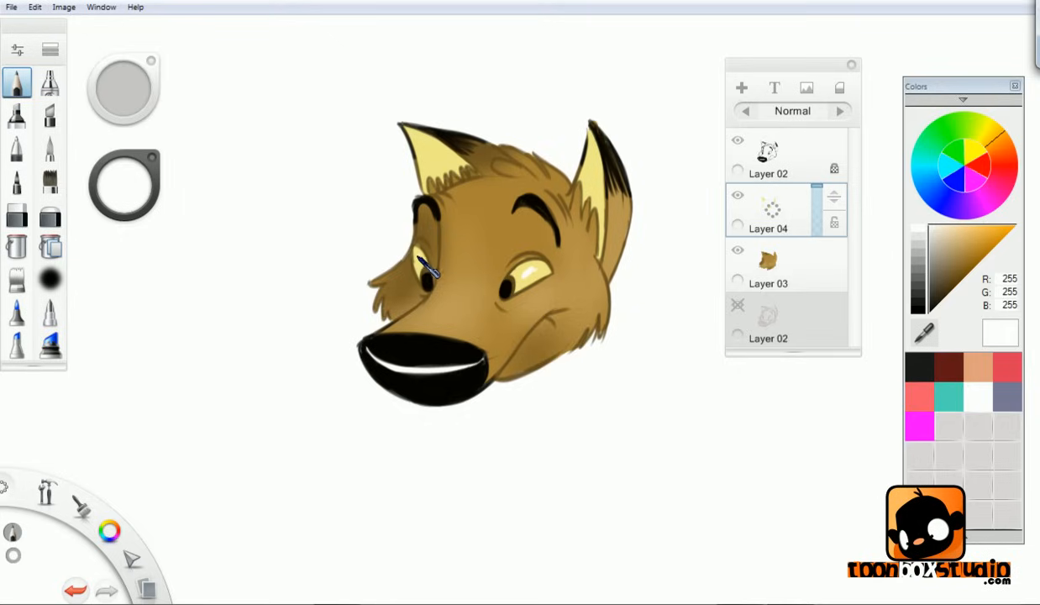
key("ctrl+z")
left_click_drag(420, 265, 426, 277)
- Merge all layers into one, accepting the hidden and locked layer warning, and toggle the merged layer's visibility off and on
left_click_drag(788, 142, 819, 177)
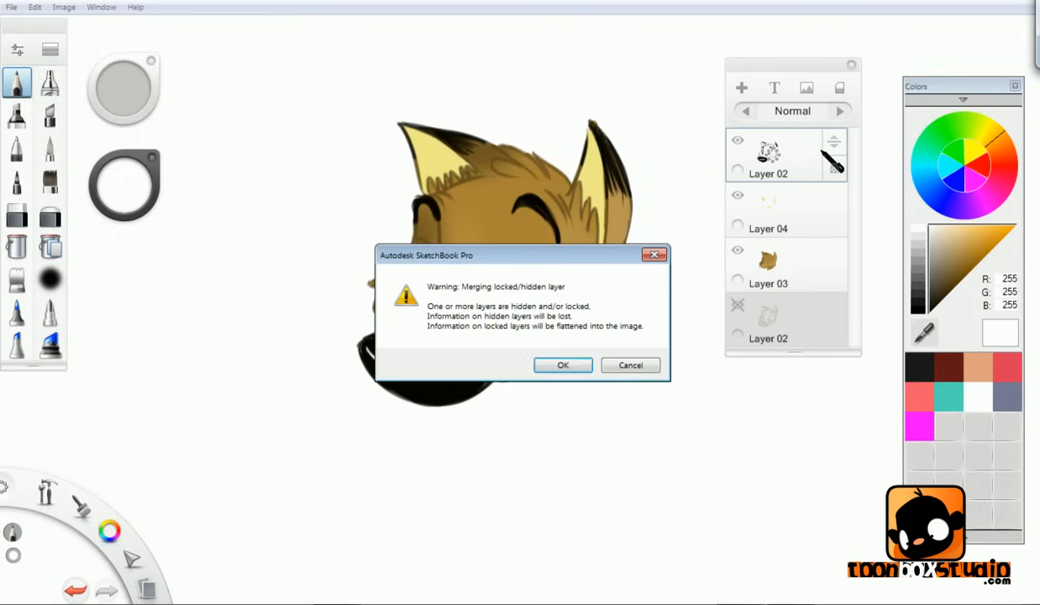
left_click(572, 365)
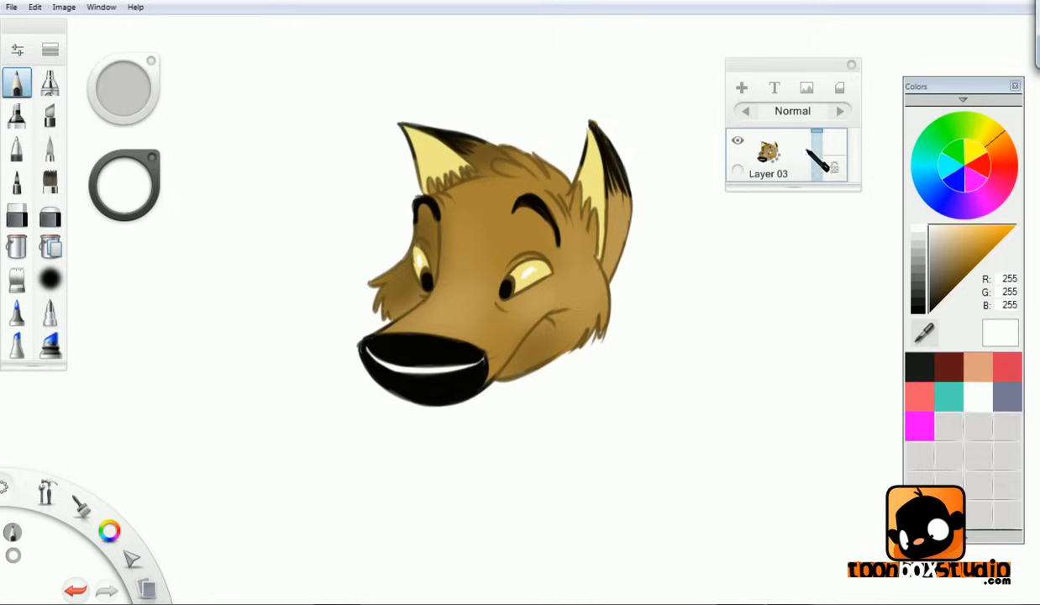
left_click(737, 141)
left_click(737, 141)
key("space")
mouse_move(536, 327)
left_mouse_down()
mouse_move(493, 378)
mouse_move(507, 321)
mouse_move(525, 323)
left_mouse_up()
key("ctrl+0")
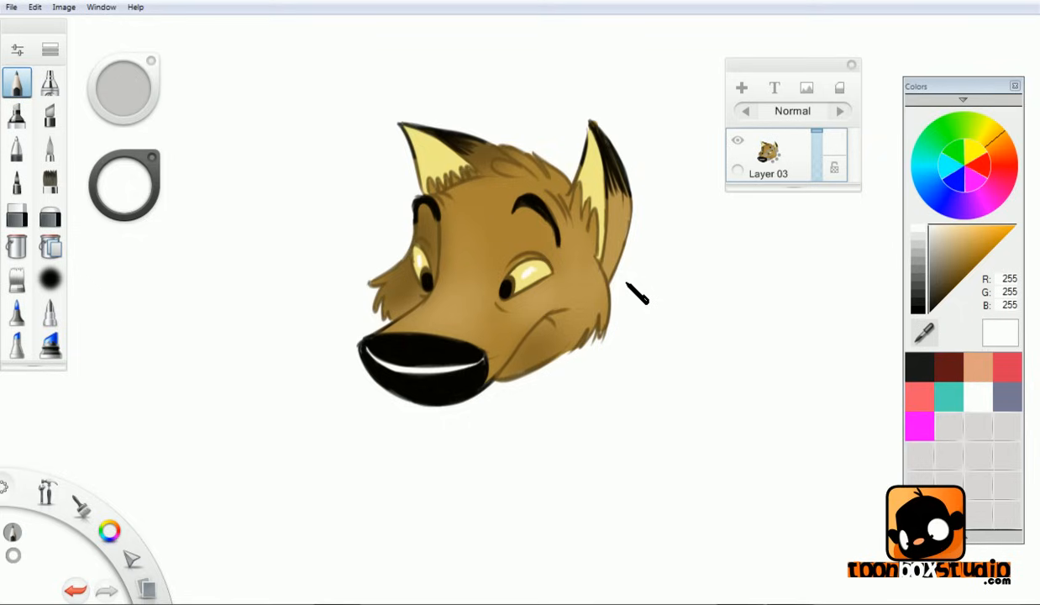
- Check for SketchBook updates and close the resulting message
left_click(136, 8)
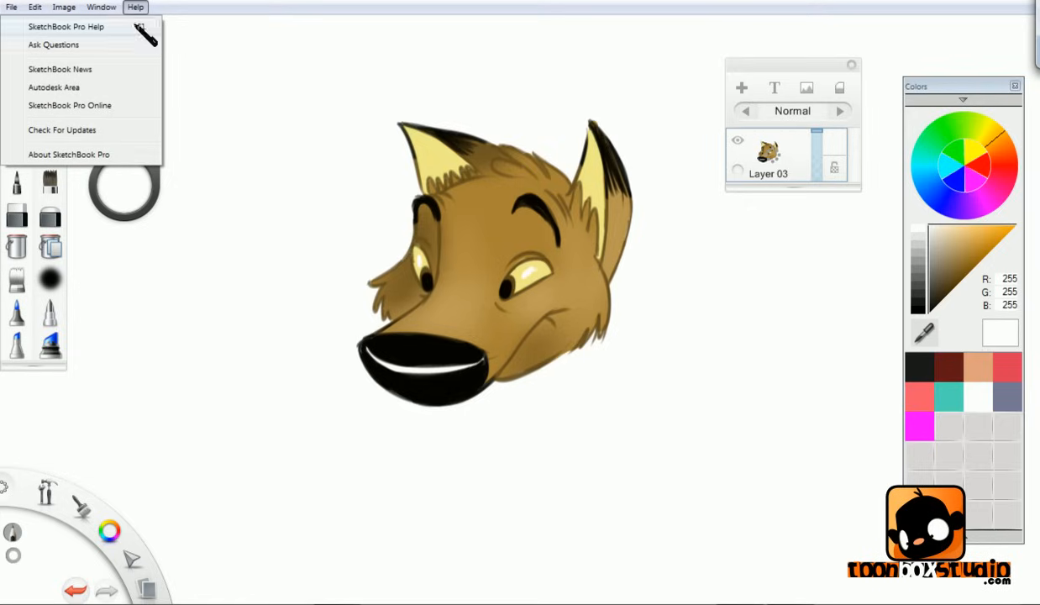
left_click(92, 131)
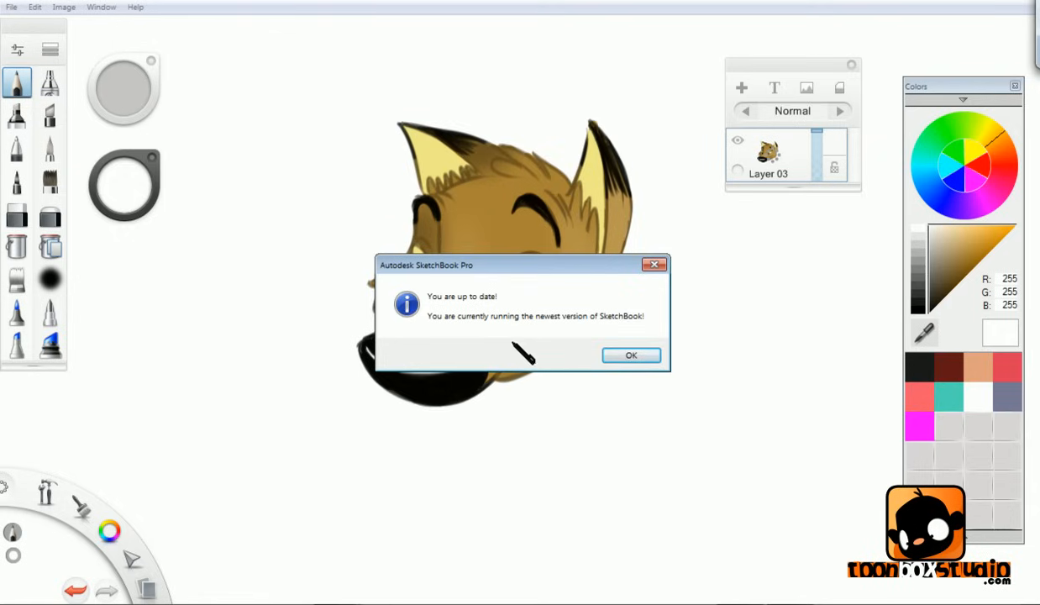
left_click(630, 356)
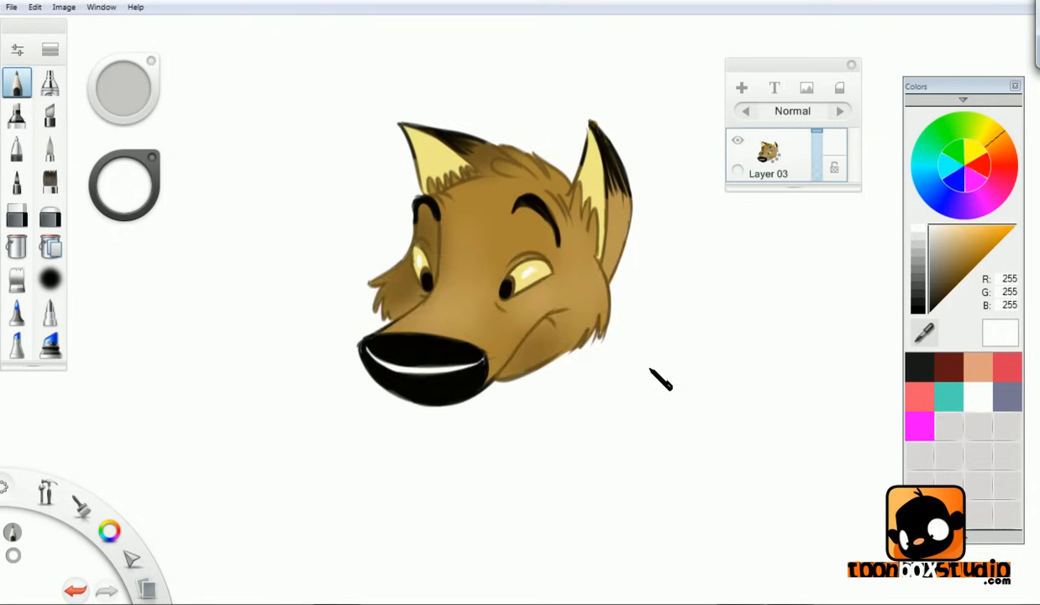
- Open the SketchBook News website in the browser and look through the featured artist post and the monthly archive list
left_click(135, 8)
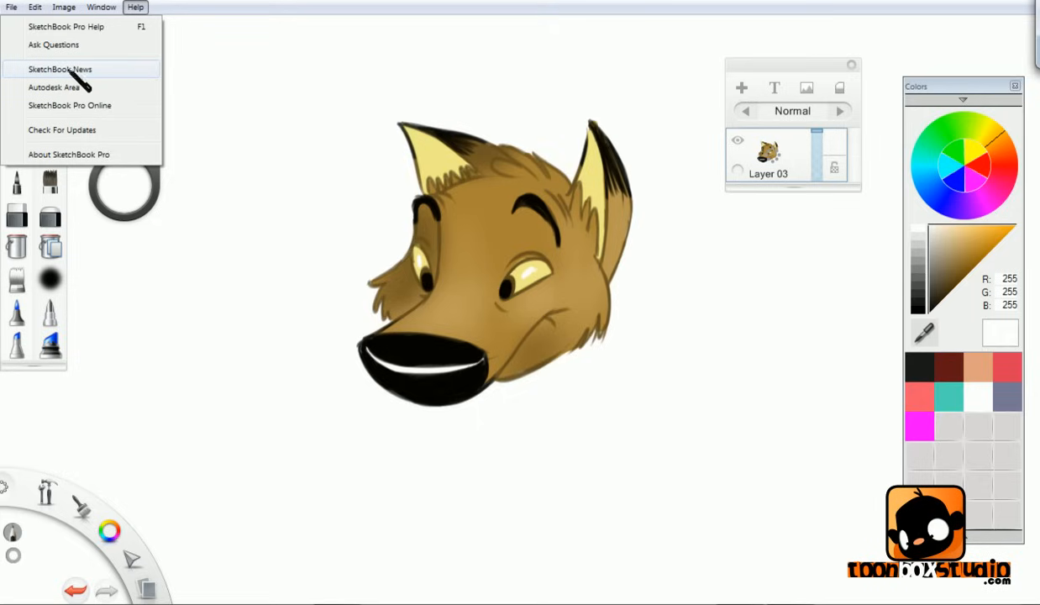
left_click(96, 71)
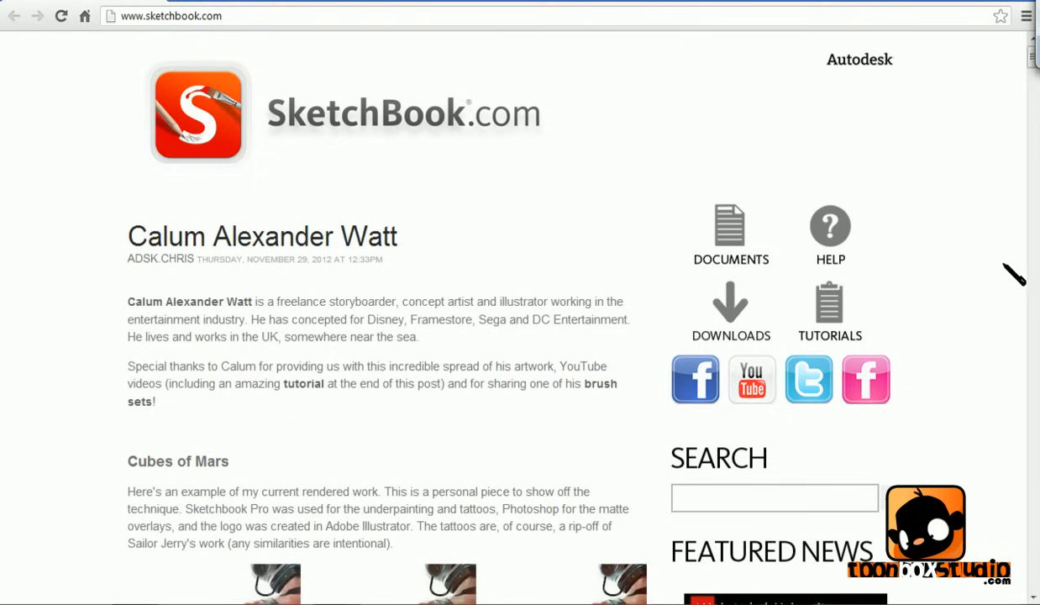
left_click(1032, 598)
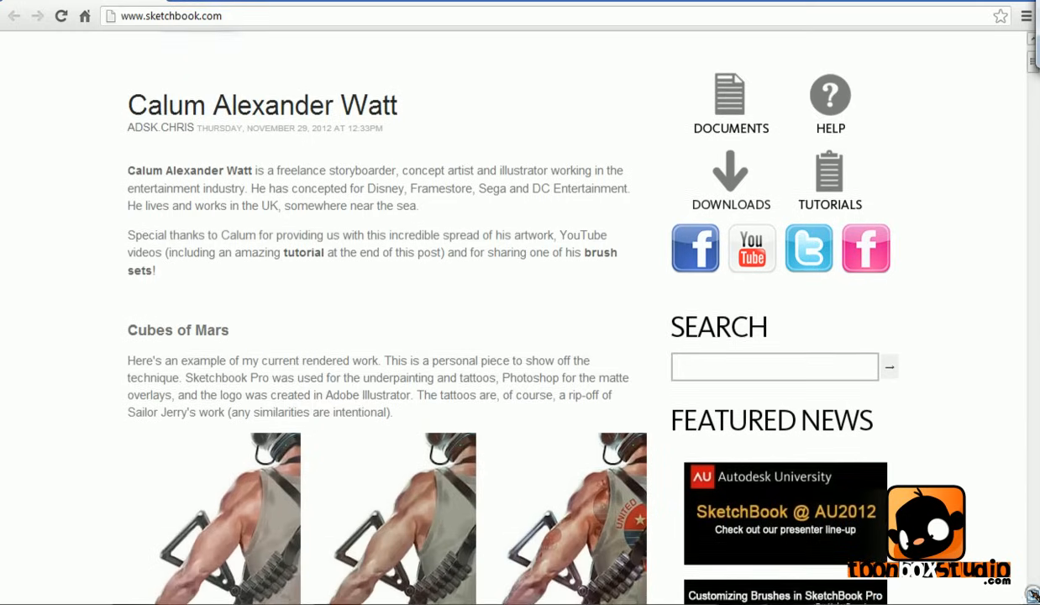
left_click(1033, 596)
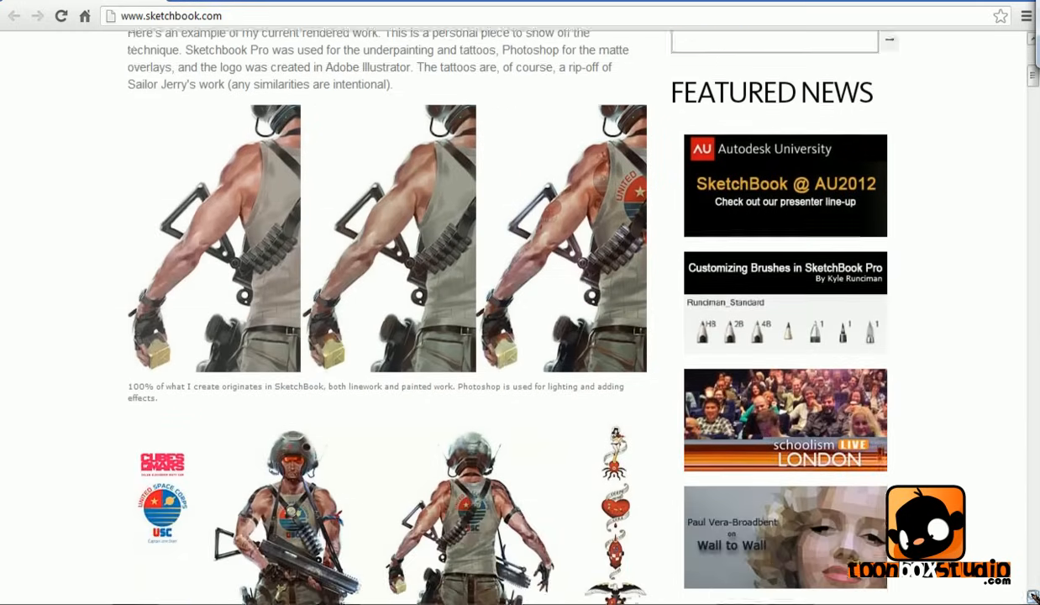
left_click(1034, 596)
left_click(1033, 596)
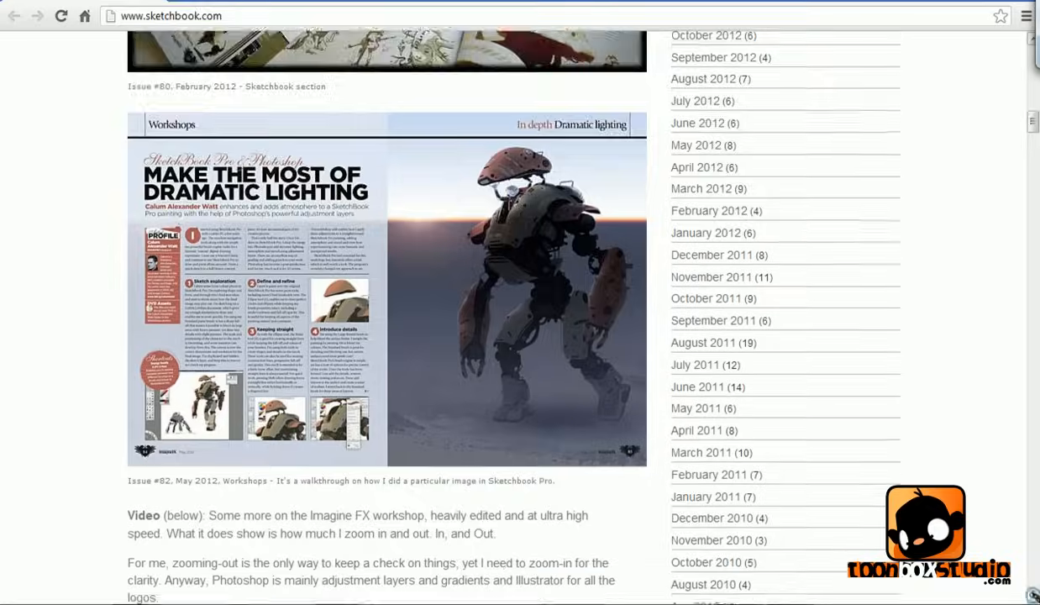
left_click(1033, 597)
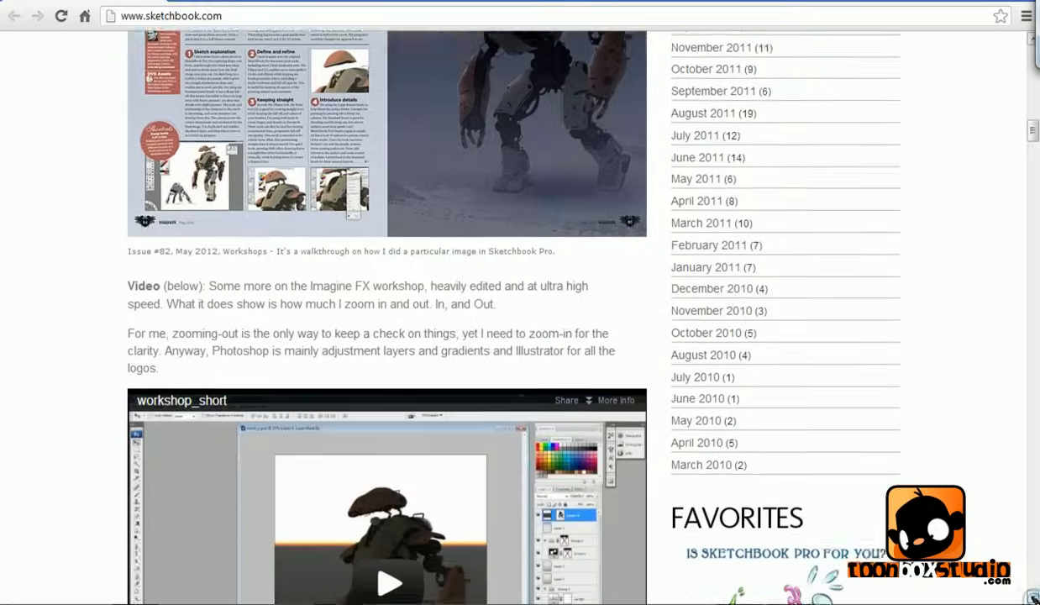
left_click(1033, 595)
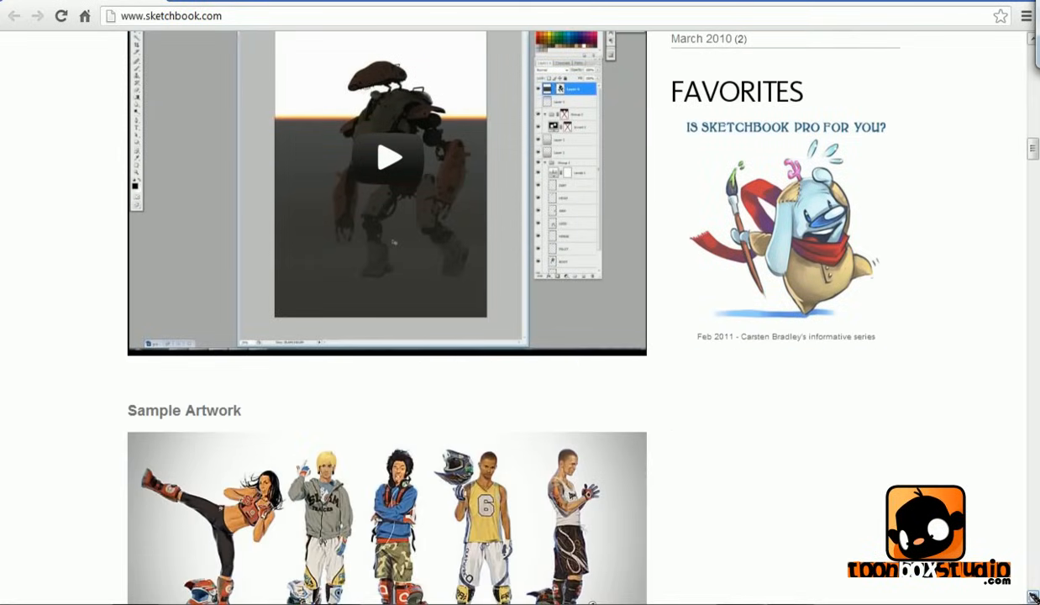
mouse_move(1033, 151)
left_mouse_down()
mouse_move(1034, 293)
mouse_move(1029, 112)
mouse_move(1023, 144)
left_mouse_up()
scroll(1024, 145, "down", 1)
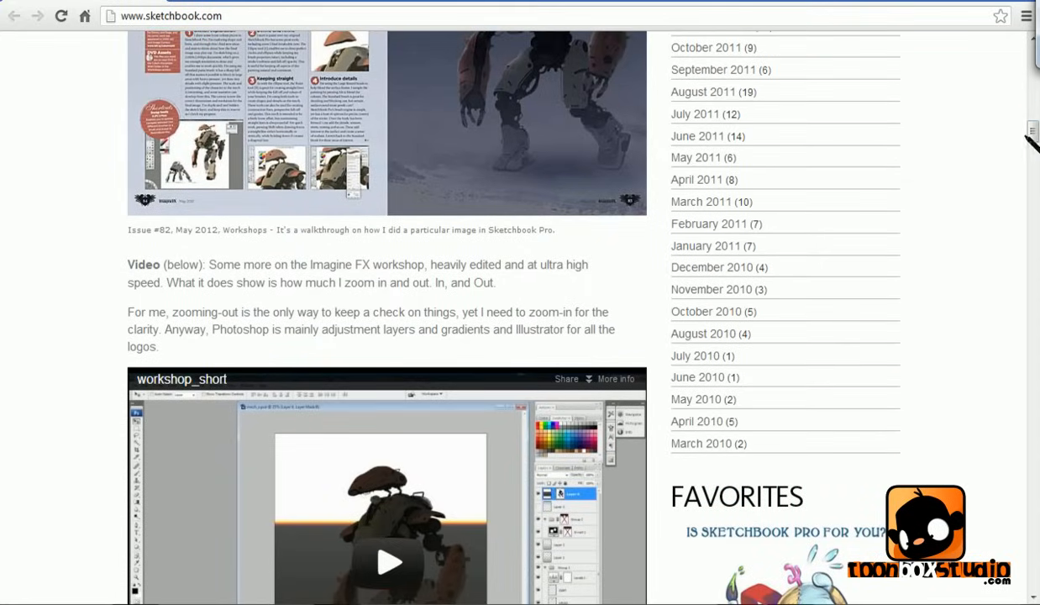
left_click_drag(1033, 132, 1035, 119)
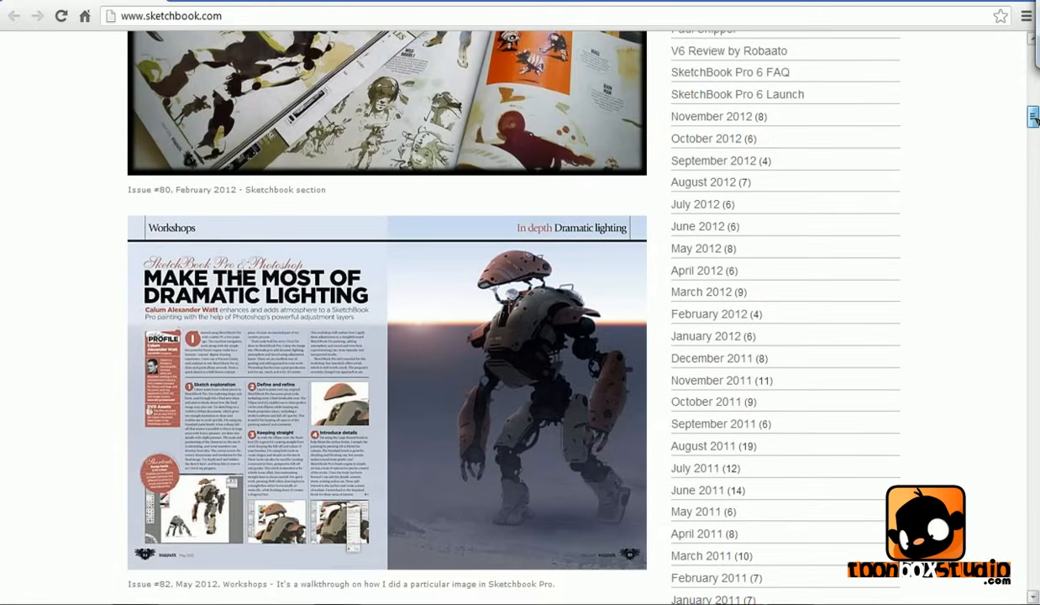
- Open the December 2011 news archive and play the Cherry Pinup 022 drawing video
left_click(728, 357)
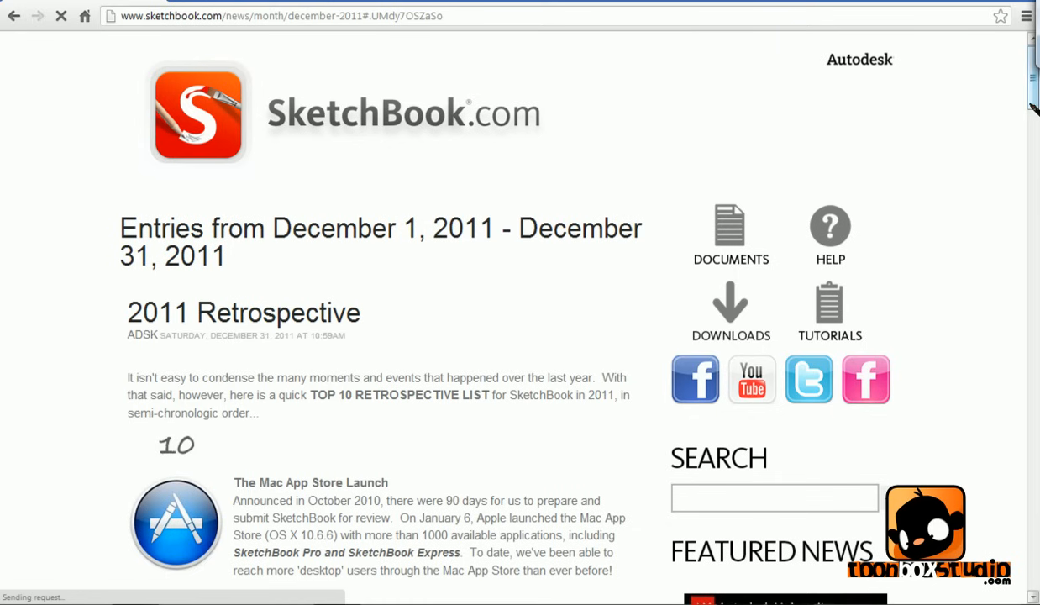
left_click_drag(1033, 105, 1035, 331)
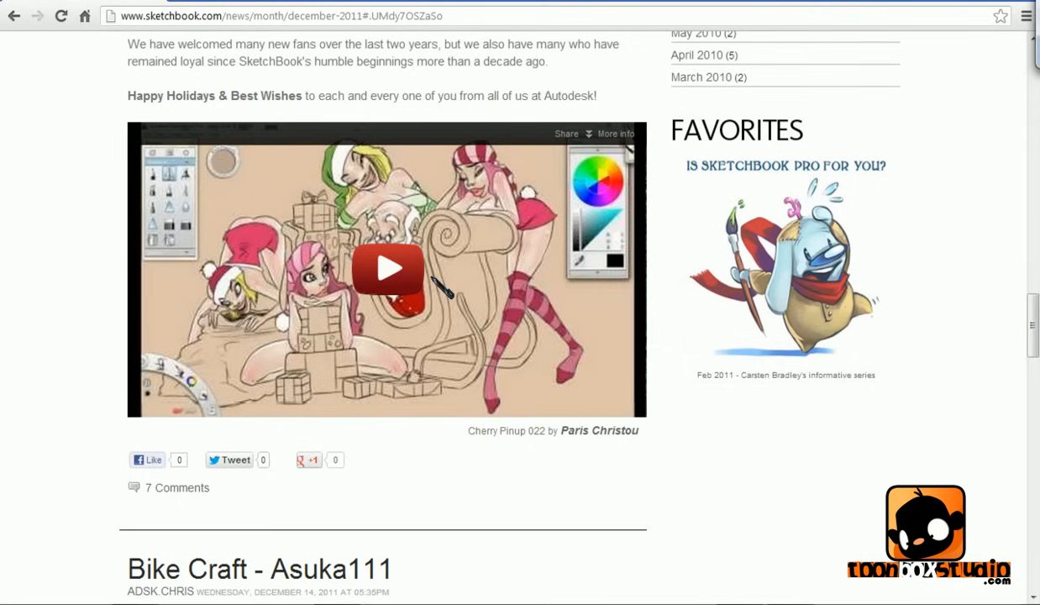
left_click(379, 263)
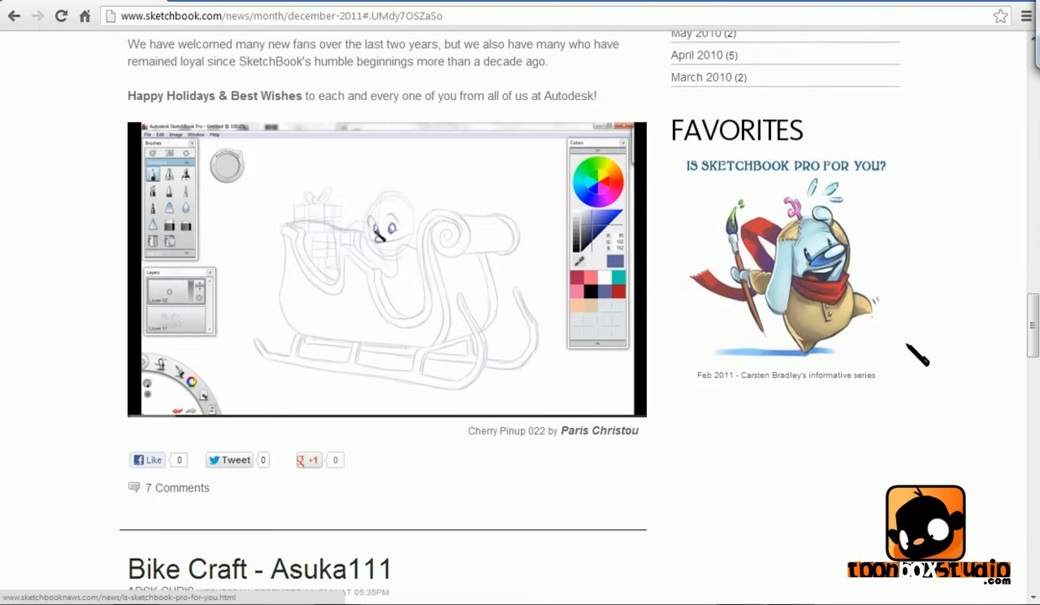
- Pause the Cherry Pinup 022 video, return to the start of the December 2011 archive page, and switch back to SketchBook
mouse_move(426, 342)
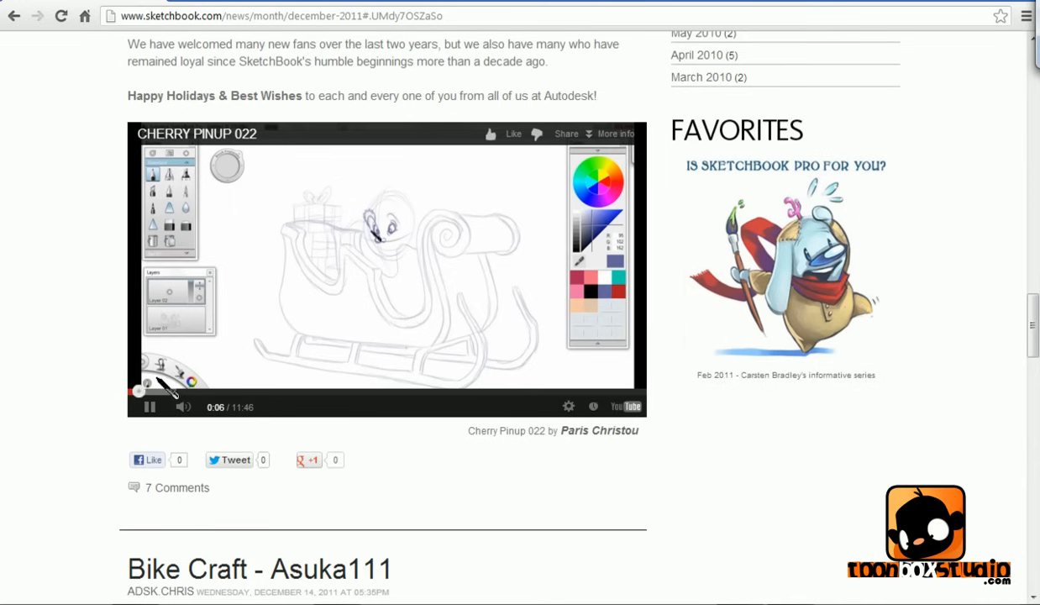
left_click(152, 406)
left_click_drag(1034, 328, 1031, 143)
left_click_drag(1021, 98, 1019, 95)
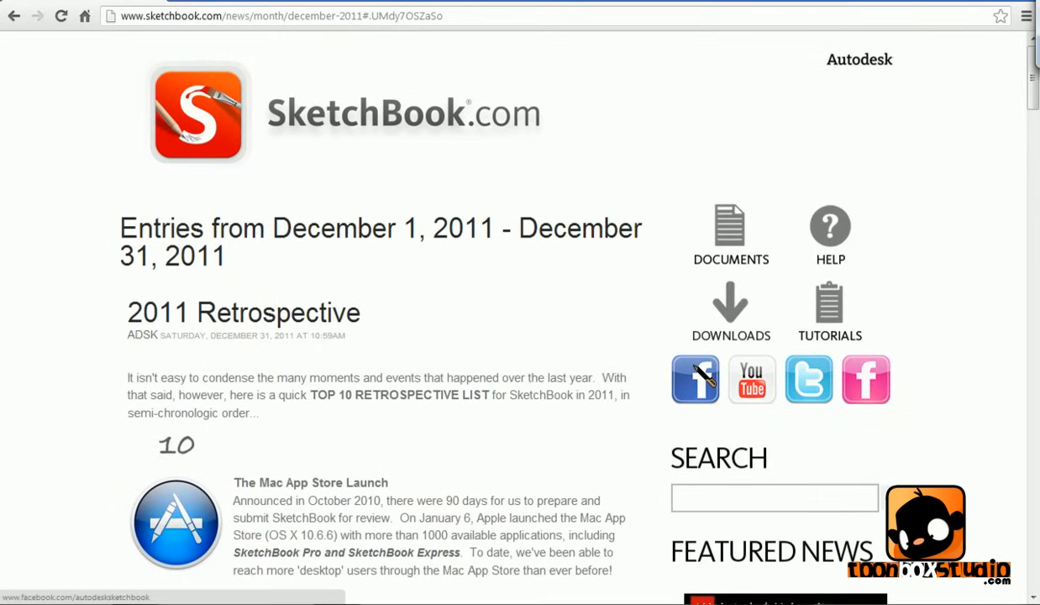
left_click(973, 1)
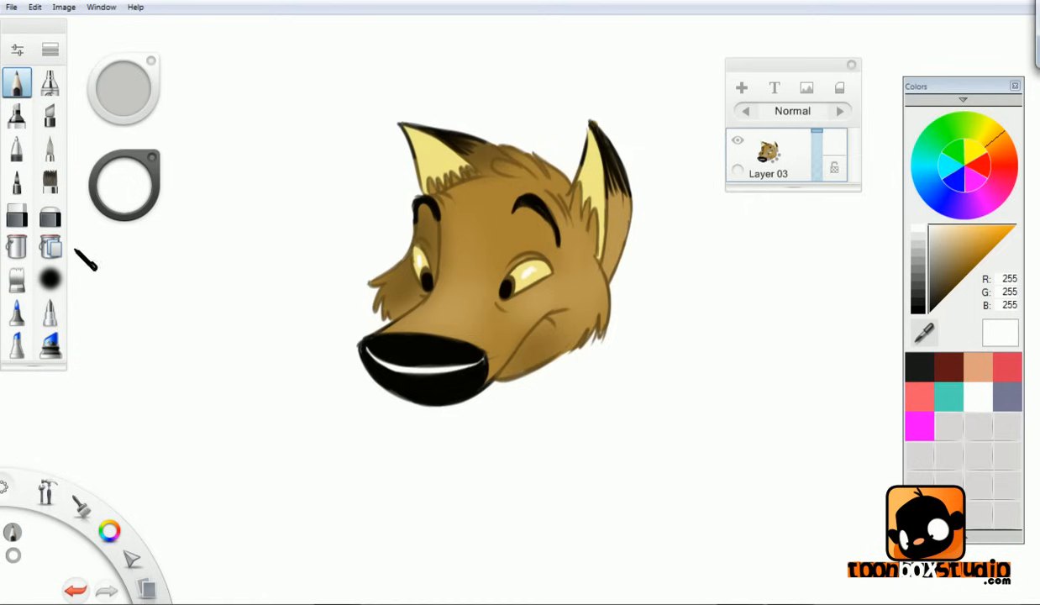
- Set the brush colour to black and handwrite "ToonBoxStudio.com" with the pencil beneath the animal head
left_click(124, 184)
left_click(137, 210)
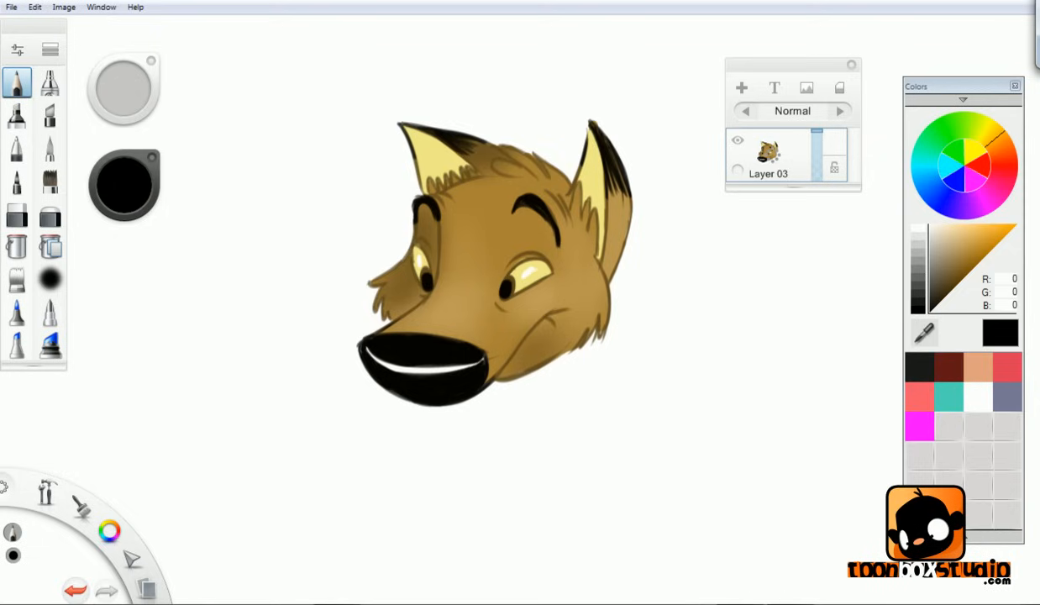
left_click(540, 430)
left_click_drag(459, 465, 558, 451)
left_click_drag(493, 463, 488, 501)
left_click_drag(522, 473, 588, 472)
mouse_move(574, 430)
left_mouse_down()
mouse_move(596, 474)
mouse_move(635, 466)
mouse_move(677, 433)
mouse_move(702, 458)
mouse_move(792, 436)
left_mouse_up()
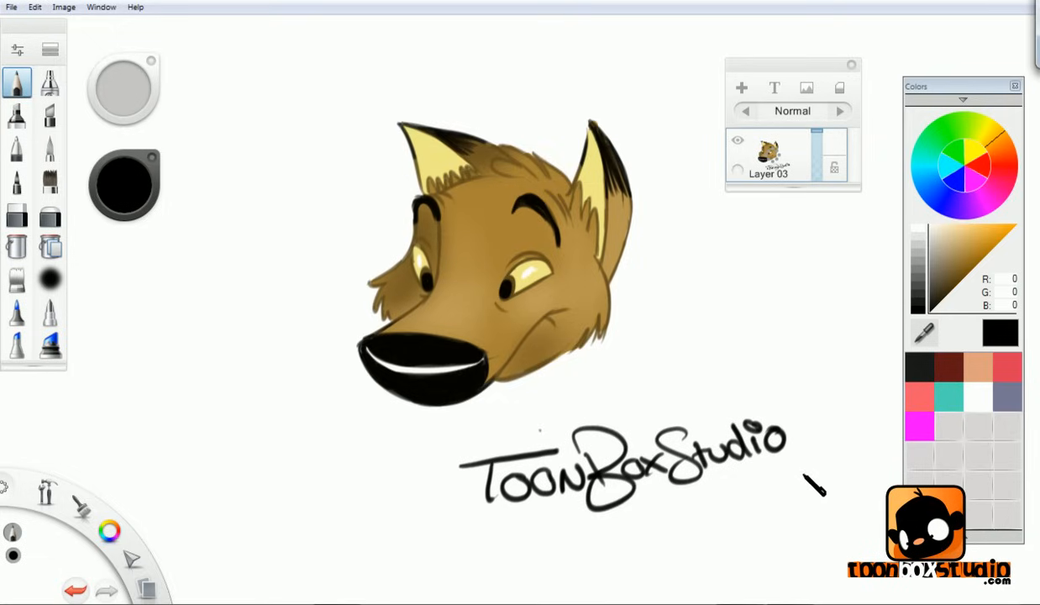
left_click(799, 443)
left_click_drag(826, 426, 827, 440)
left_click_drag(840, 426, 839, 423)
left_click_drag(847, 433, 869, 417)
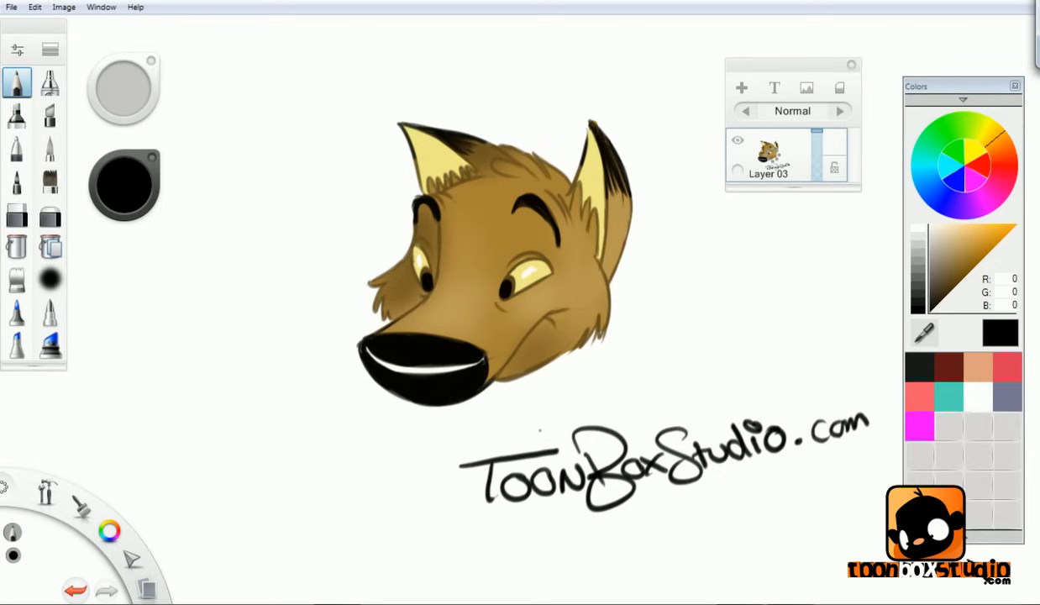